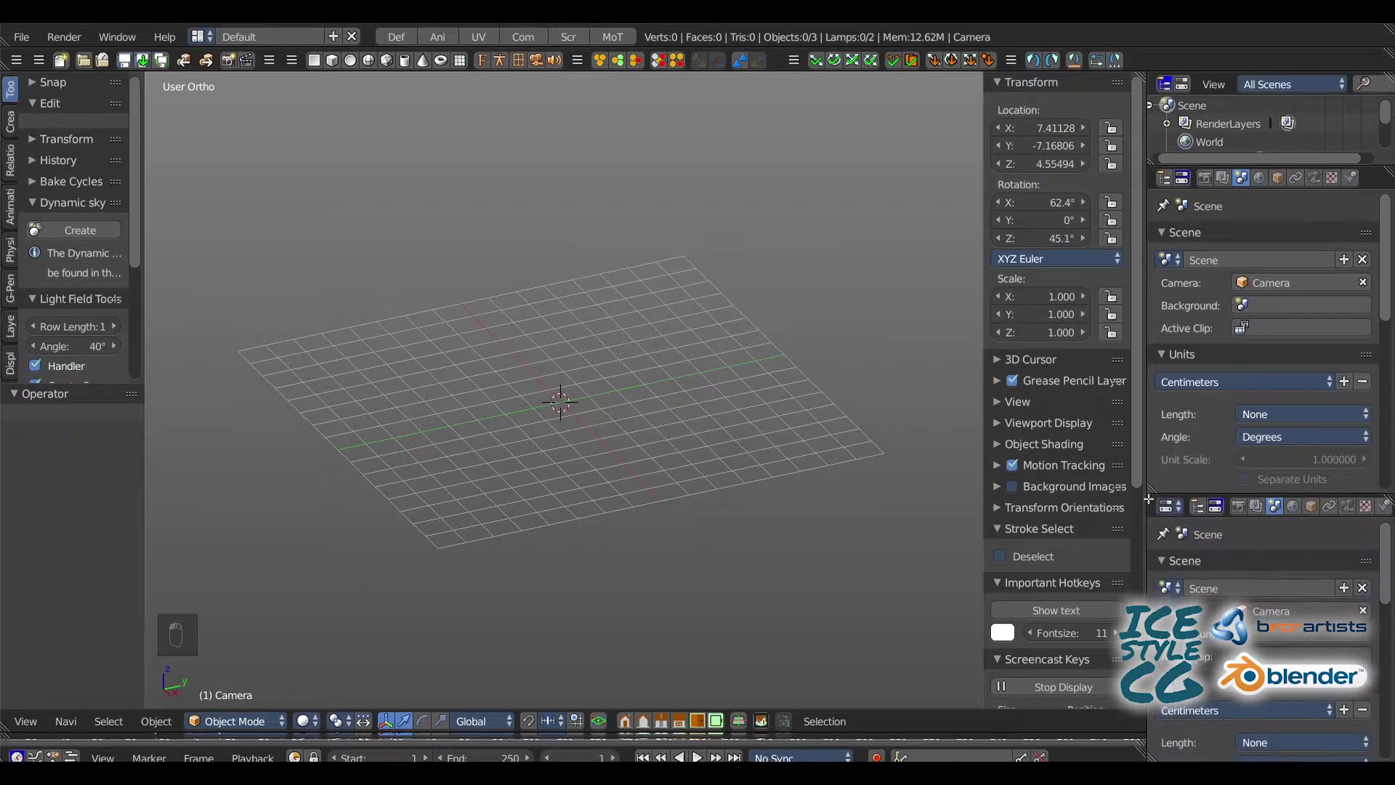
# - Turn the lower properties area into an image editor and open Cookie_001.jpg as the reference, fitted to the area
pyautogui.click(1169, 523)
pyautogui.click(743, 445)
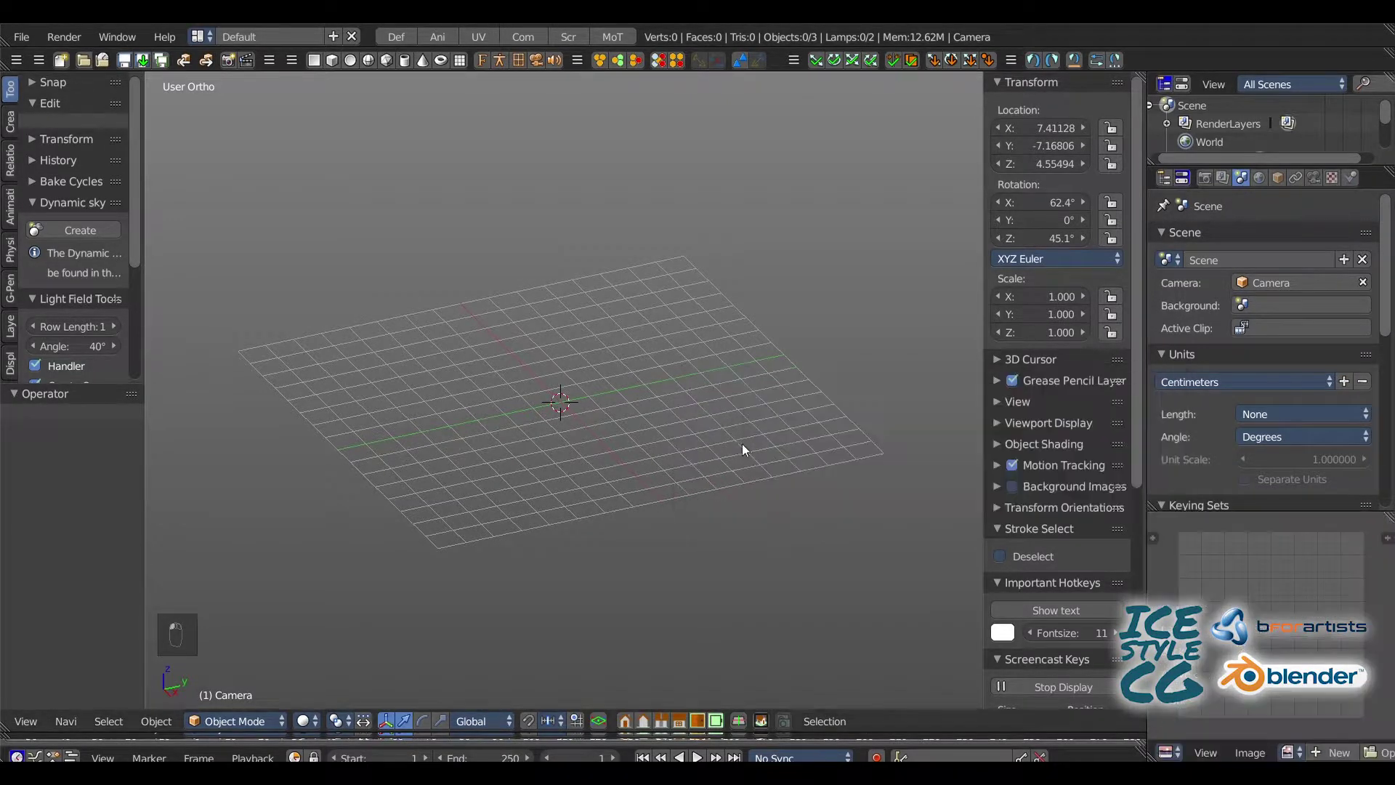
pyautogui.click(1380, 752)
pyautogui.doubleClick(700, 193)
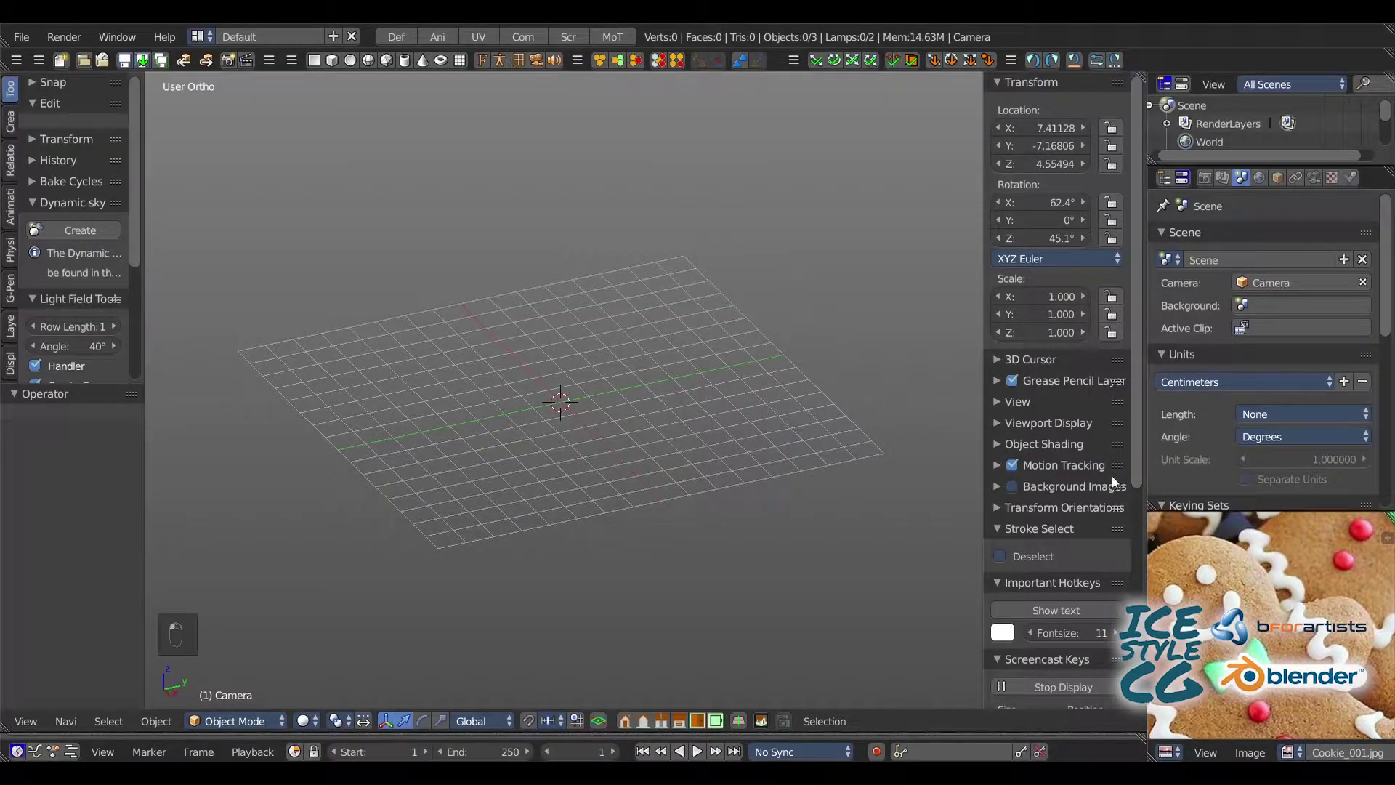
pyautogui.scroll(-4, 1222, 571)
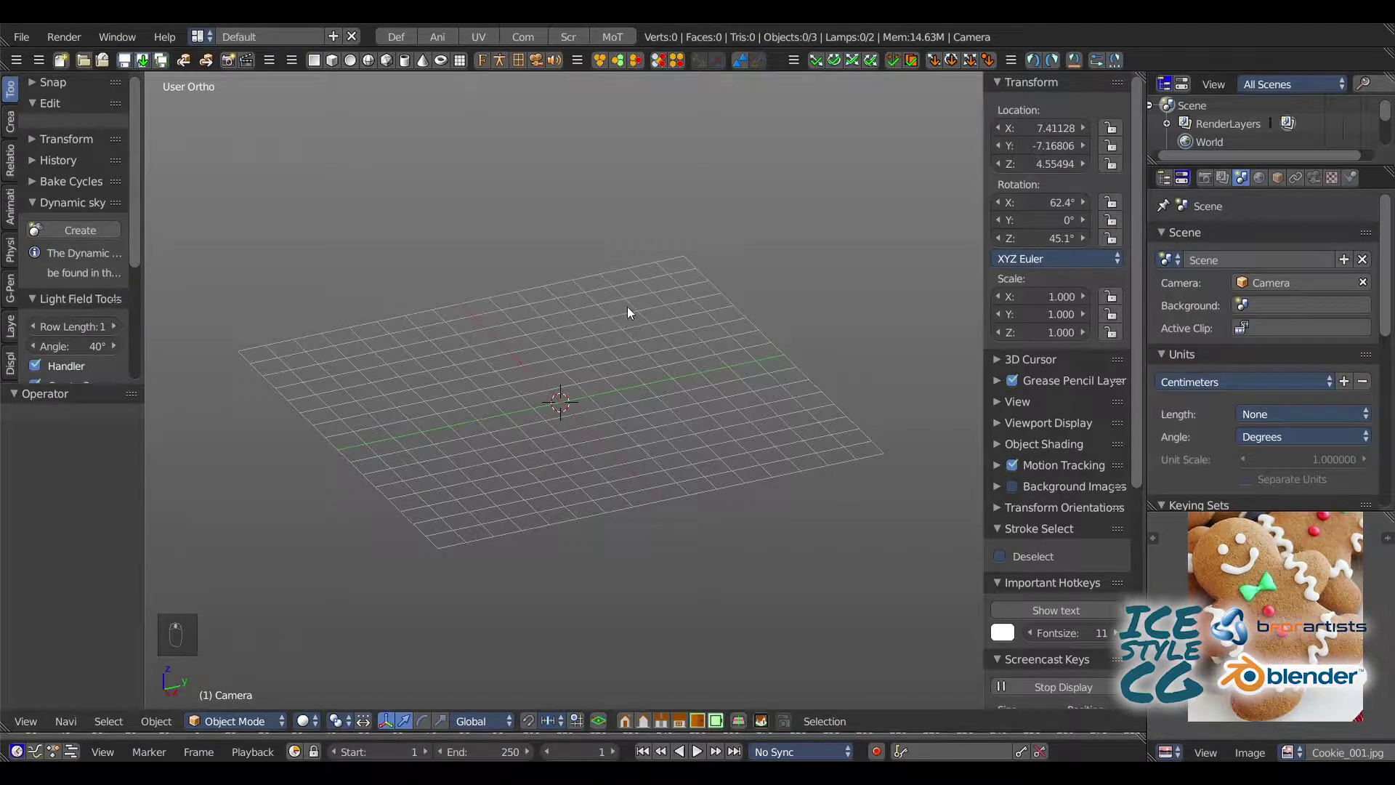
# - Add a plane mesh at the 3D cursor in top view
pyautogui.press('KP_7')
pyautogui.scroll(2, 501, 369)
pyautogui.keyDown('shift'); pyautogui.moveTo(490, 372); pyautogui.dragTo(428, 380, button='middle'); pyautogui.keyUp('shift')
pyautogui.hotkey('shift', 'a')
pyautogui.moveTo(451, 315)
pyautogui.click(526, 317)
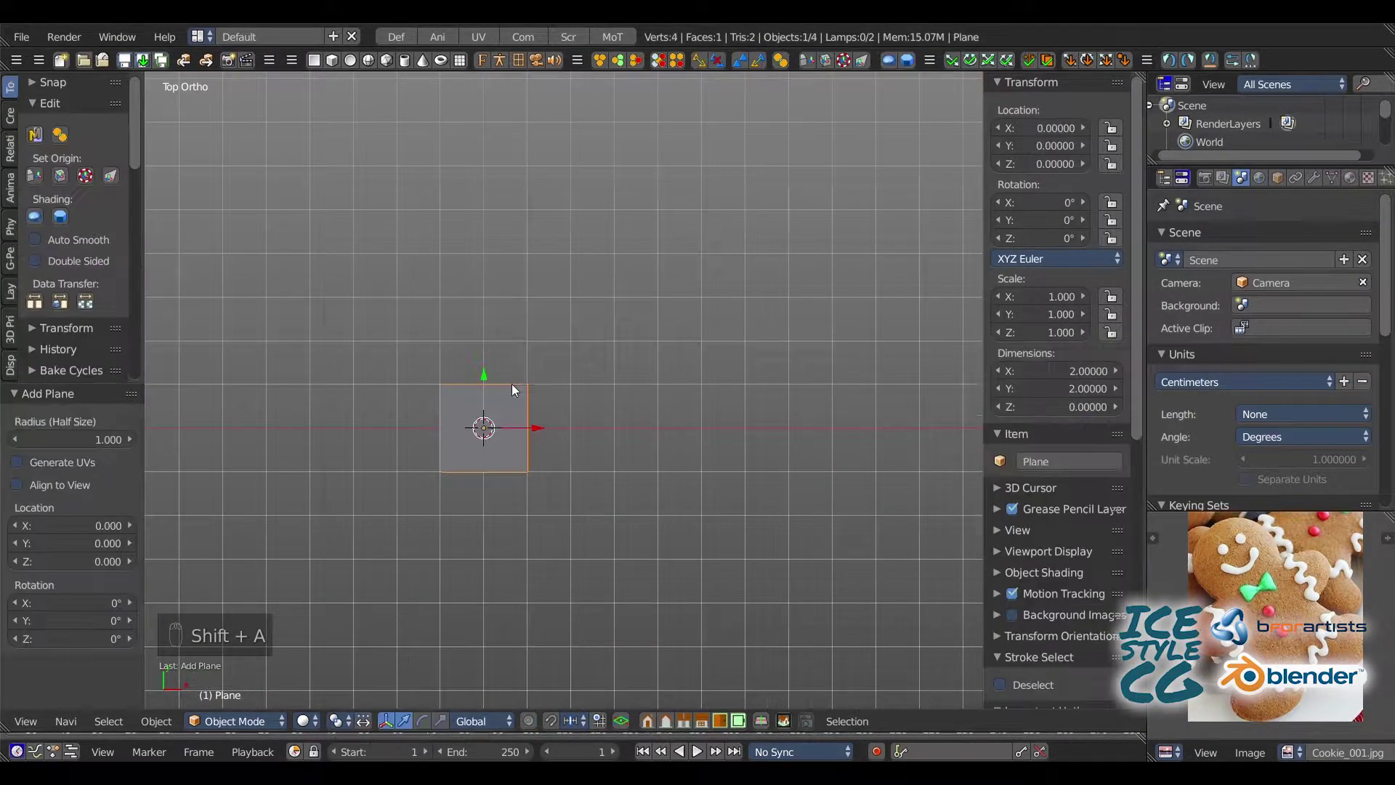
pyautogui.moveTo(1136, 380); pyautogui.dragTo(1135, 376)
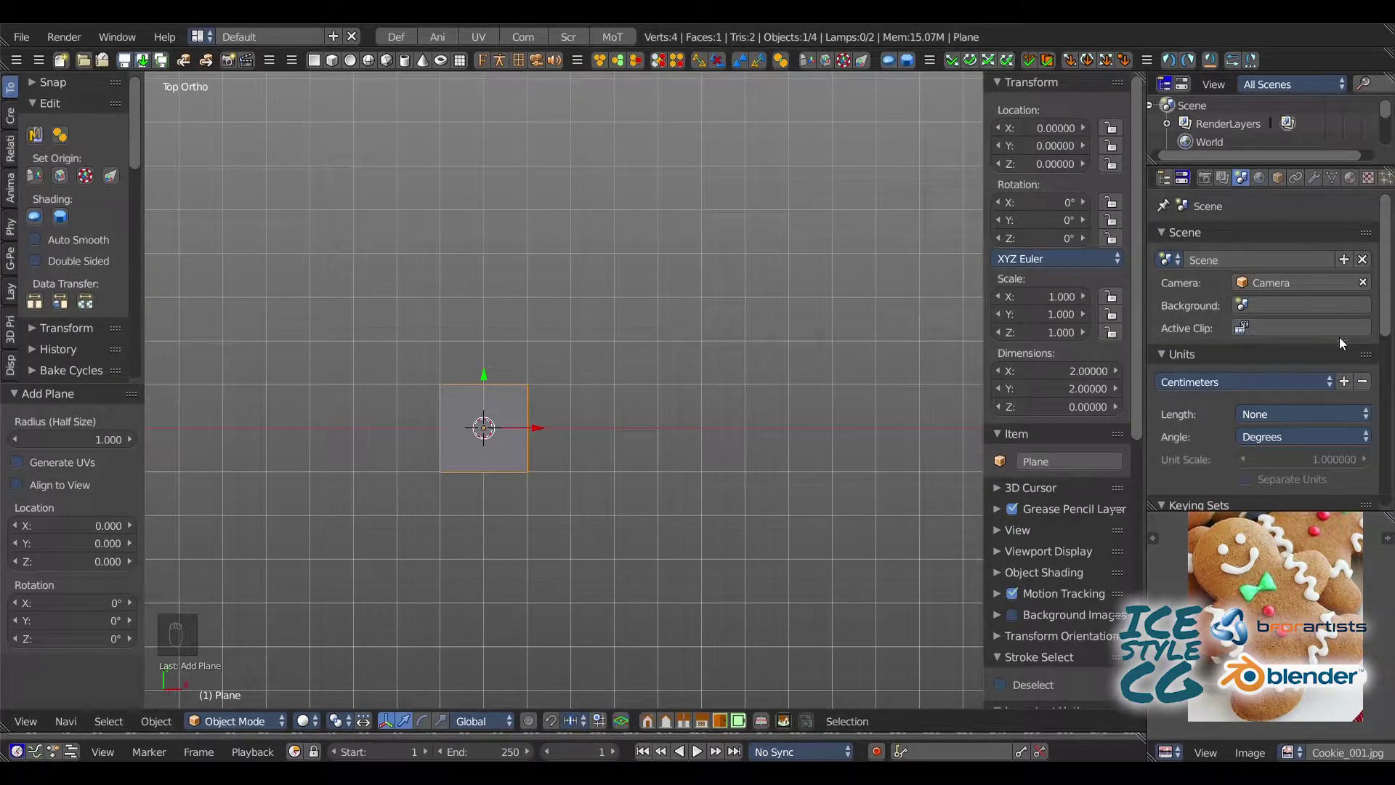
# - Apply the Centimeters unit preset to the scene
pyautogui.moveTo(412, 379); pyautogui.dragTo(446, 331, button='middle')
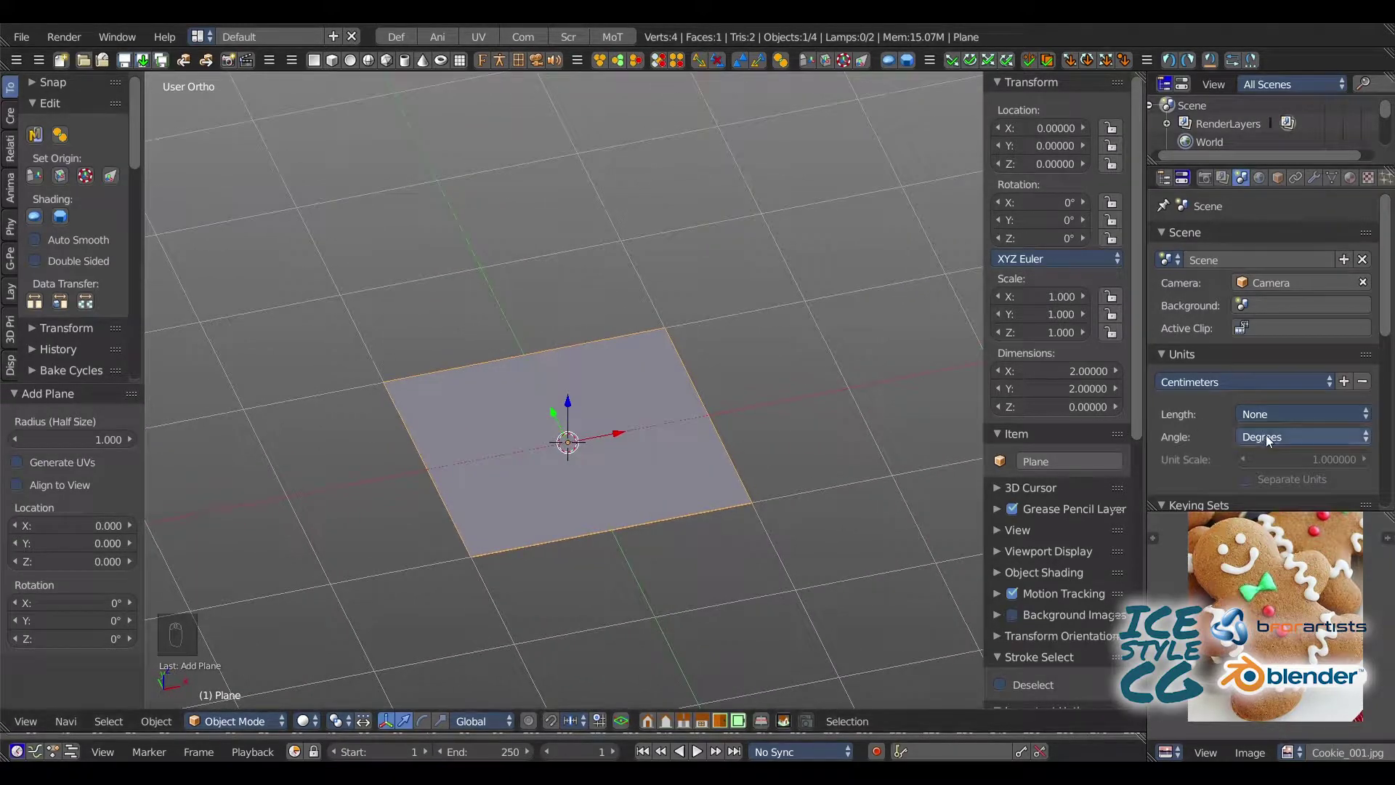
pyautogui.click(1180, 382)
pyautogui.click(1195, 398)
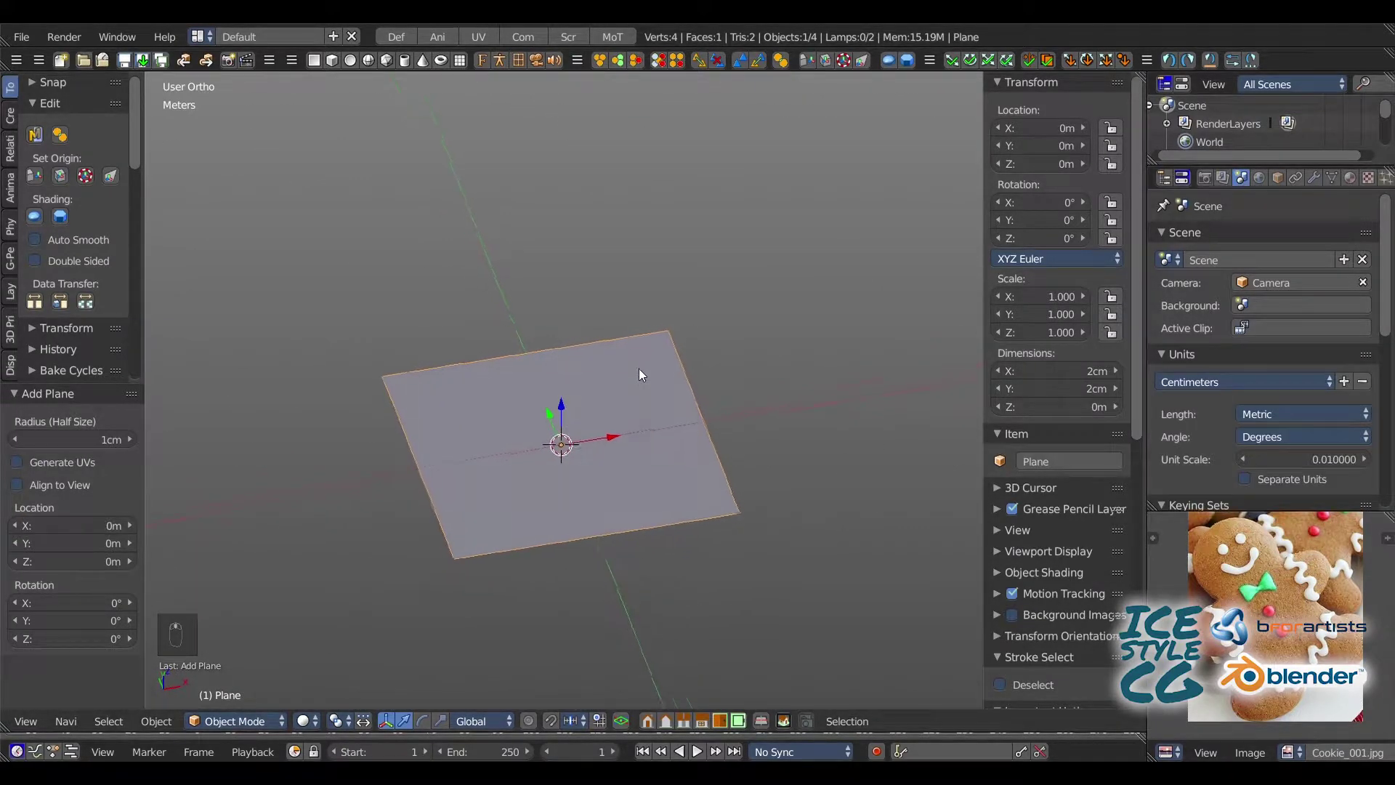
# - Enlarge the plane and set its X and Y dimensions to 10 cm each
pyautogui.moveTo(639, 369)
pyautogui.mouseDown(button='middle')
pyautogui.moveTo(698, 352)
pyautogui.moveTo(654, 363)
pyautogui.mouseUp(button='middle')
pyautogui.press('s')
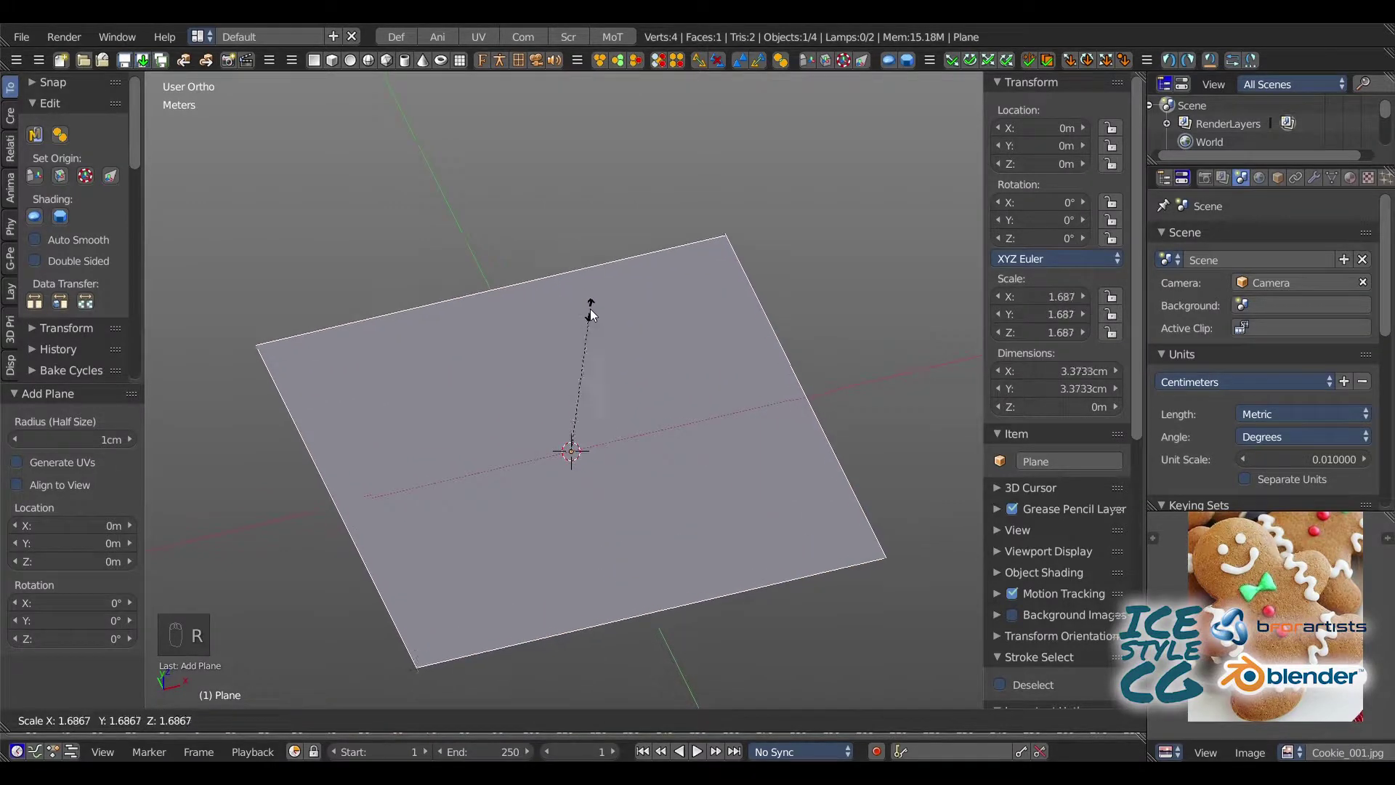
pyautogui.click(623, 218)
pyautogui.click(1069, 370)
pyautogui.write('10')
pyautogui.press('Return')
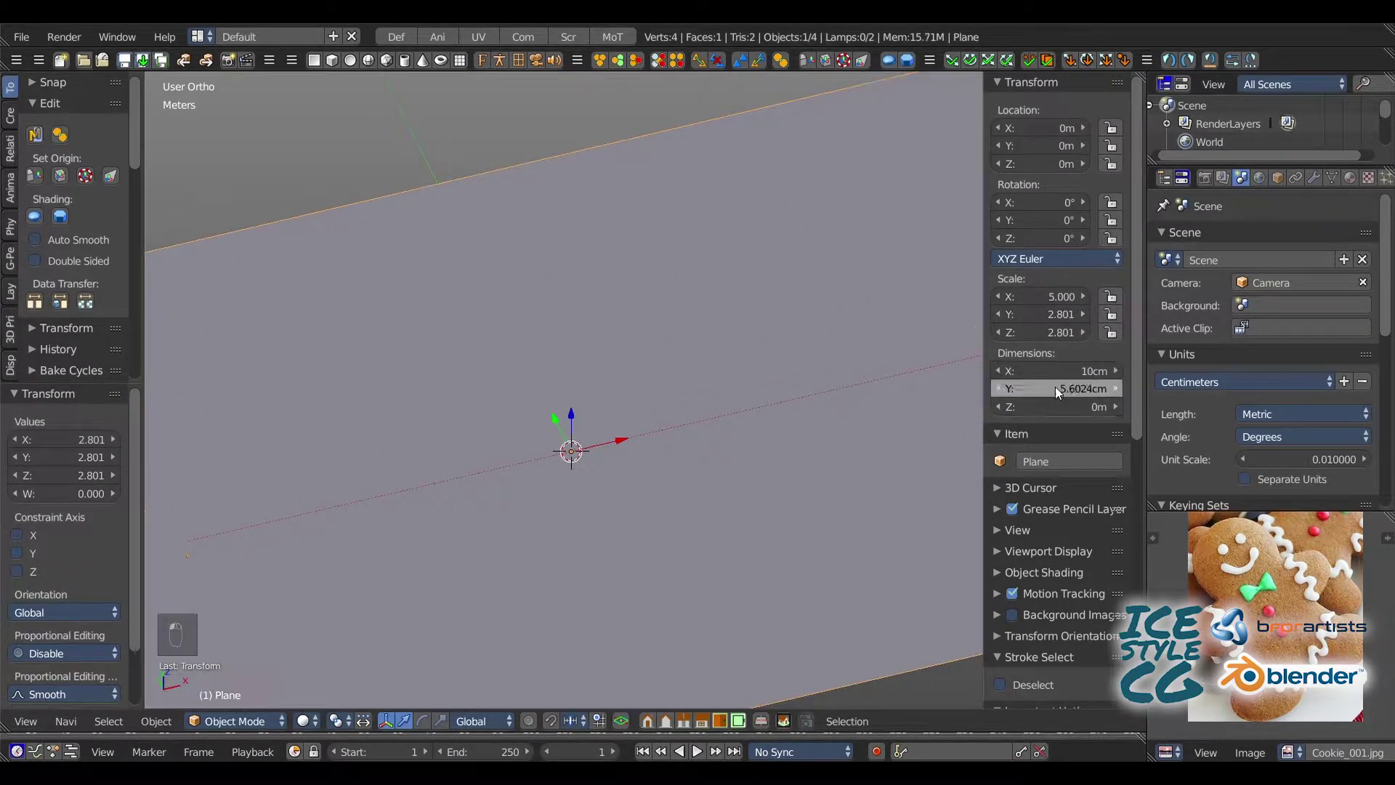
pyautogui.click(1061, 388)
pyautogui.write('10')
pyautogui.press('Return')
pyautogui.scroll(-2, 601, 314)
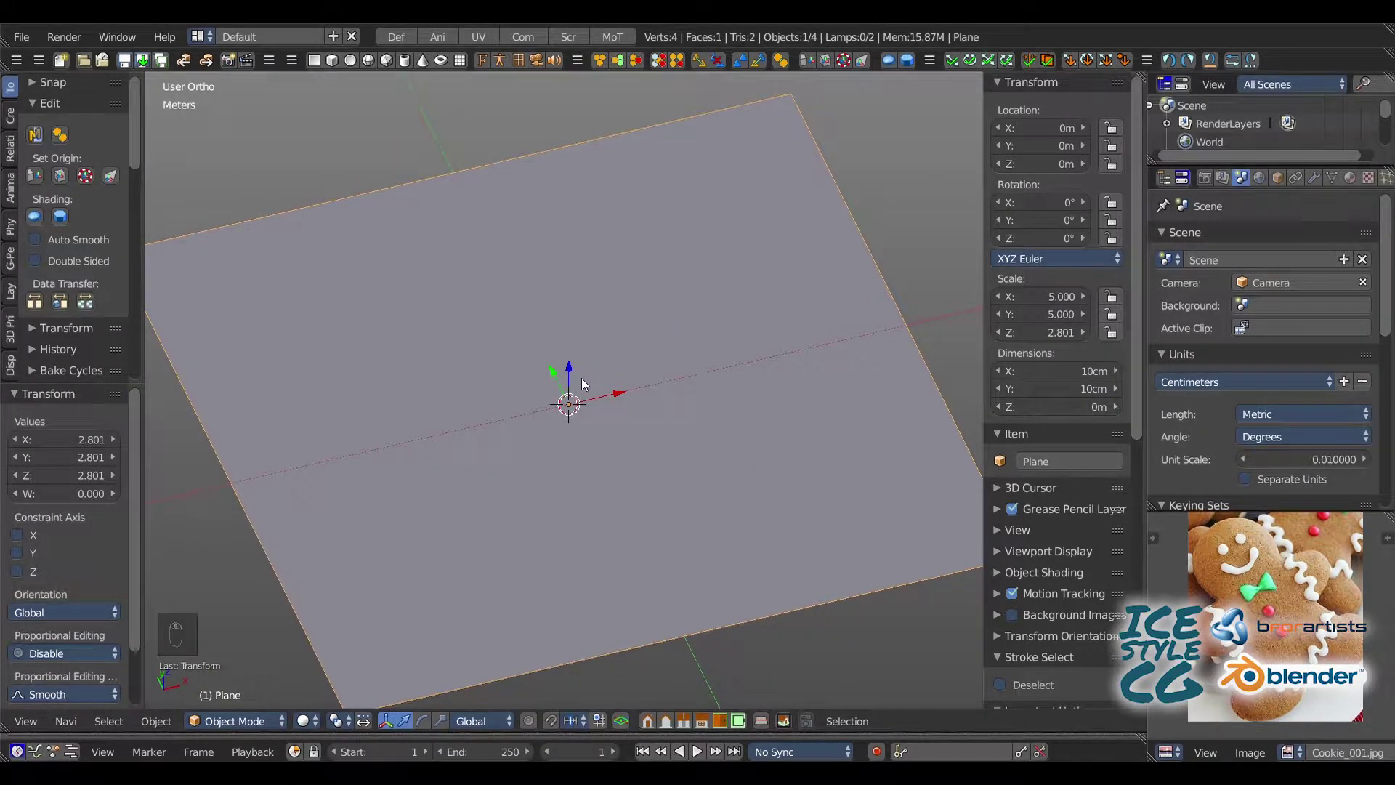
# - Scale the plane along X to a narrow rectangle about 4 cm wide
pyautogui.press('s')
pyautogui.press('x')
pyautogui.click(566, 392)
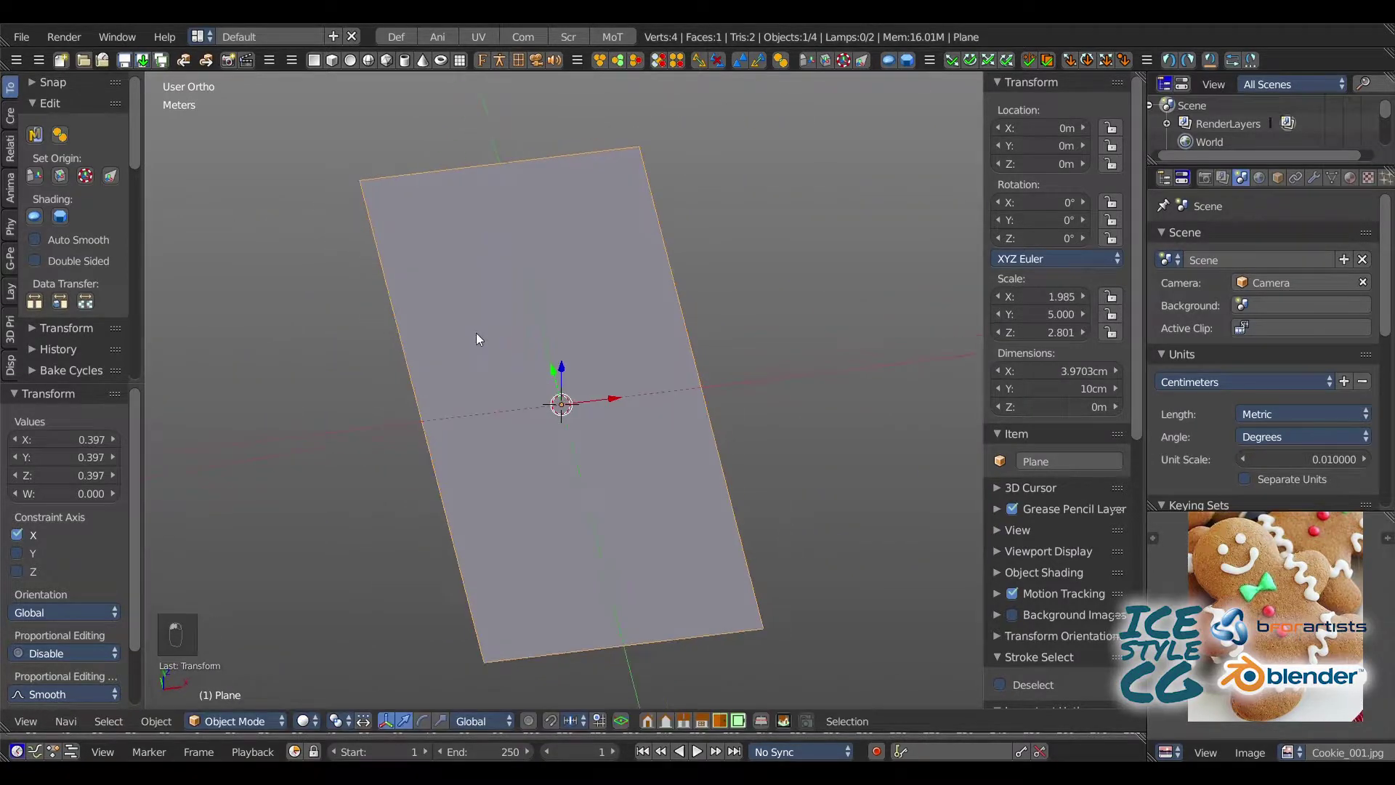
pyautogui.press('KP_7')
pyautogui.keyDown('shift'); pyautogui.moveTo(489, 282); pyautogui.dragTo(477, 238, button='middle'); pyautogui.keyUp('shift')
# - In Edit Mode, cut the plane with three crosswise edge loops and one lengthwise loop along its centre line
pyautogui.press('2')
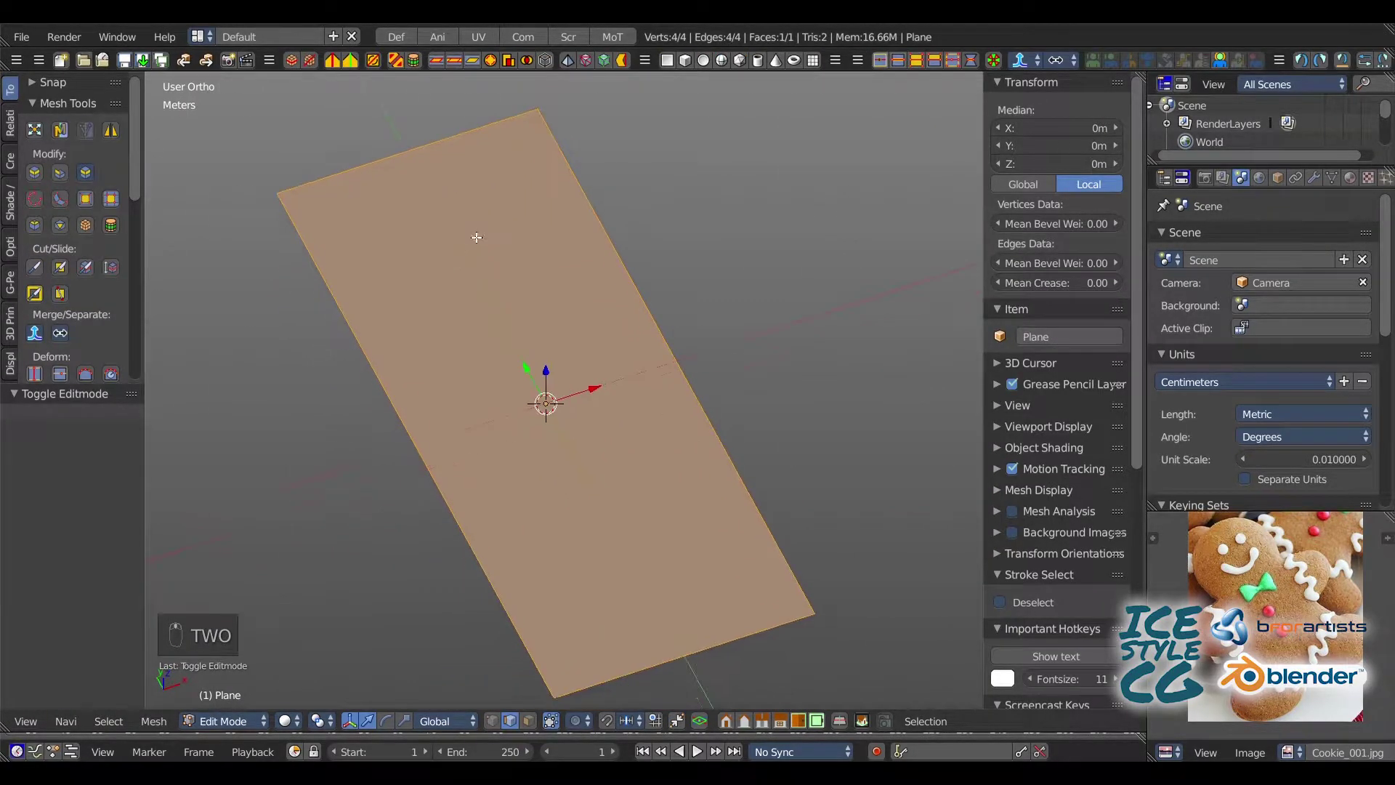
pyautogui.hotkey('ctrl', 'r')
pyautogui.click(671, 376)
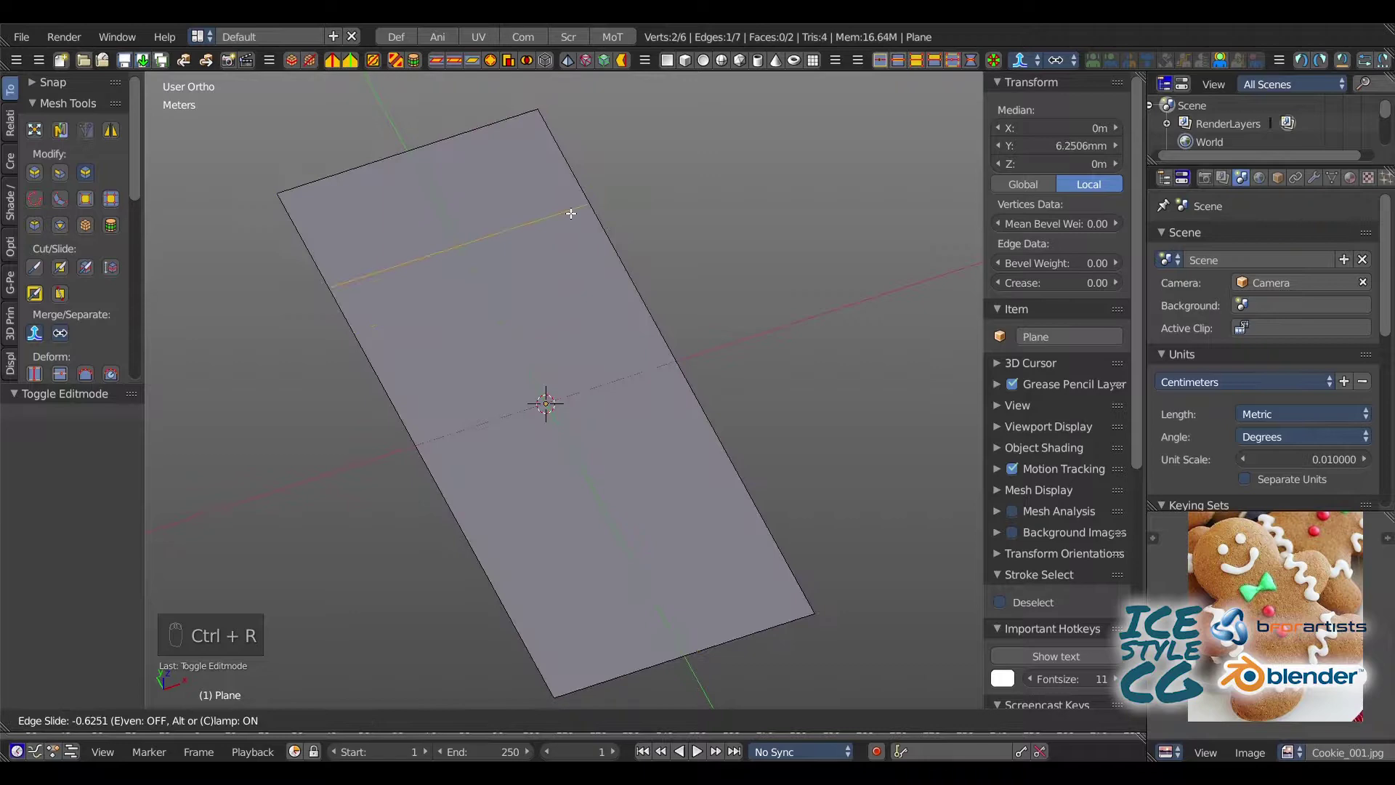
pyautogui.click(603, 270)
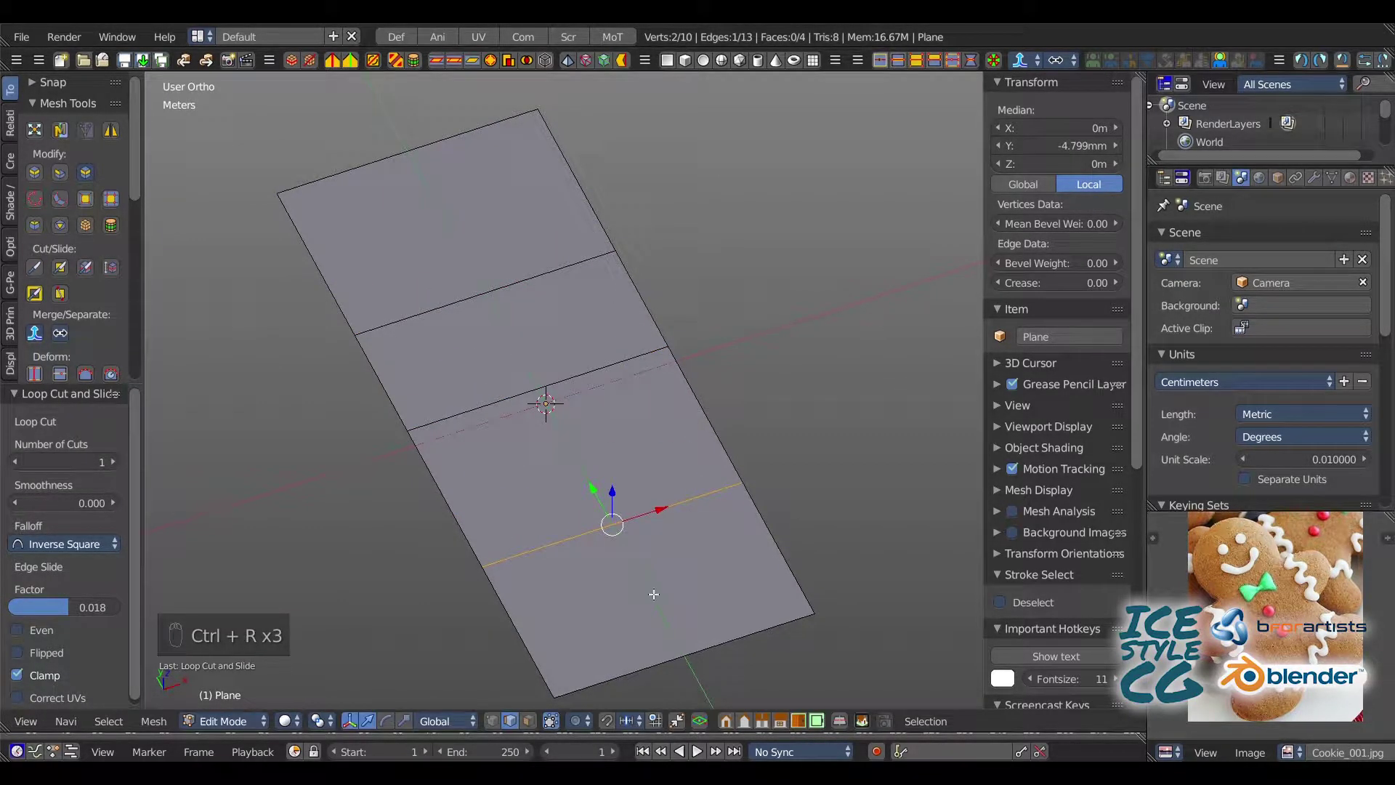
pyautogui.moveTo(568, 574); pyautogui.dragTo(554, 530, button='middle')
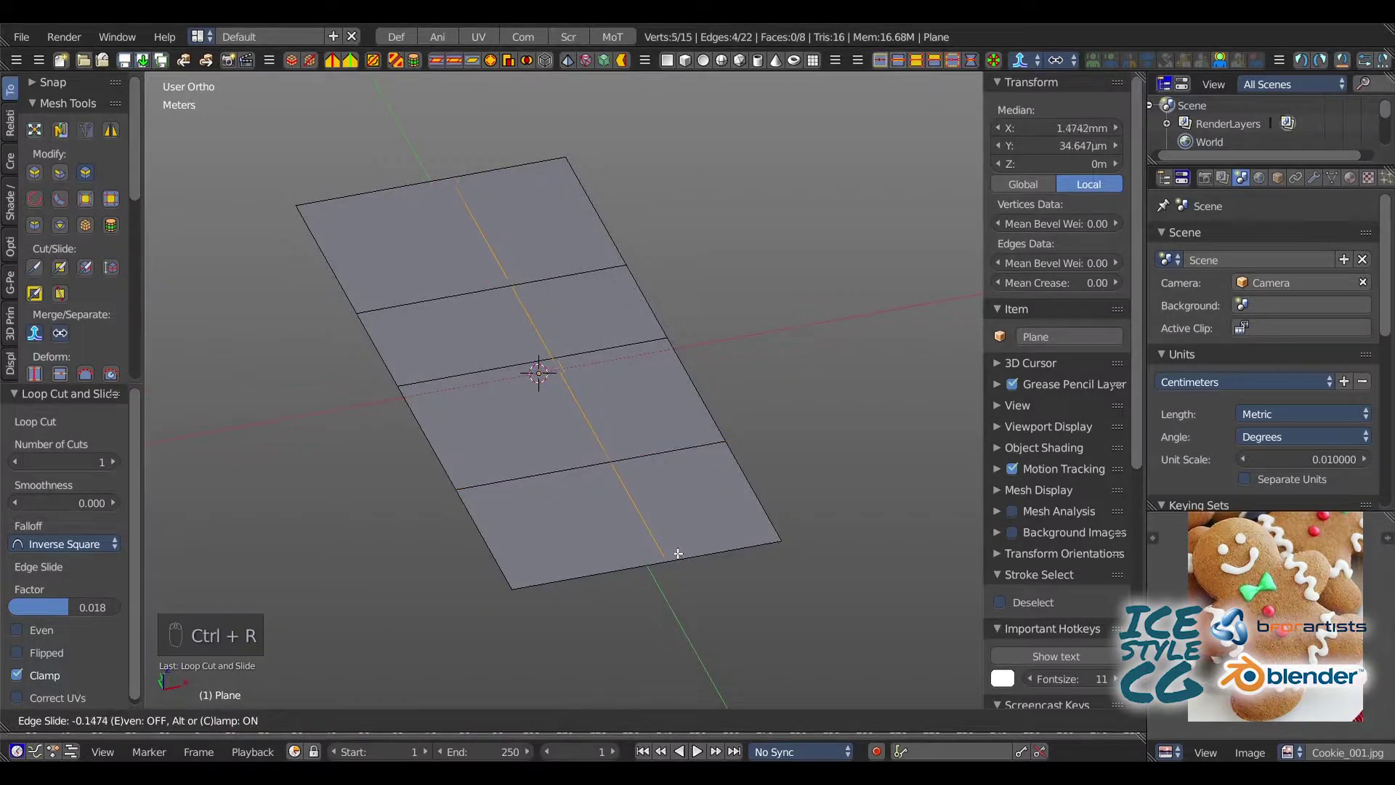
# - Add a Subdivision Surface modifier to the plane
pyautogui.click(1312, 178)
pyautogui.click(1237, 240)
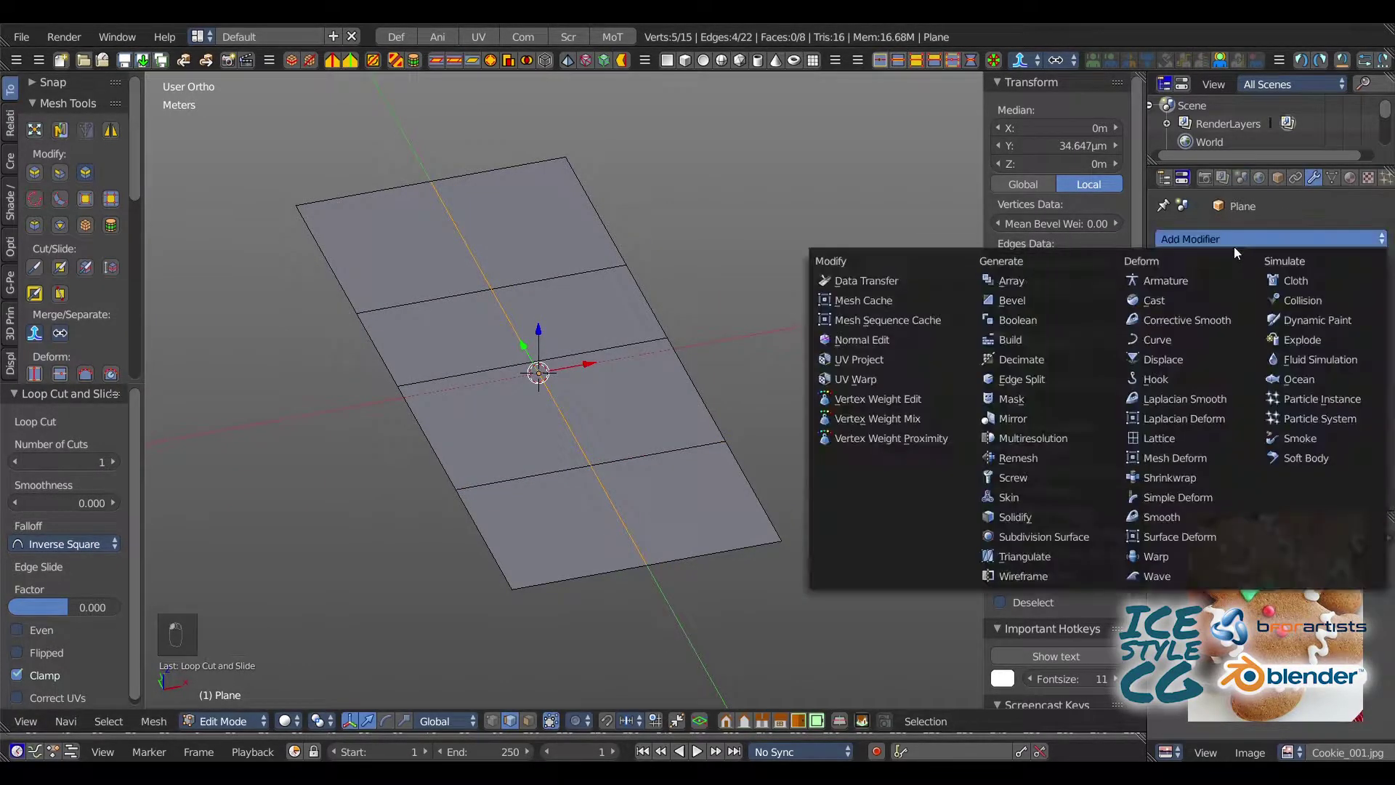
pyautogui.click(1066, 541)
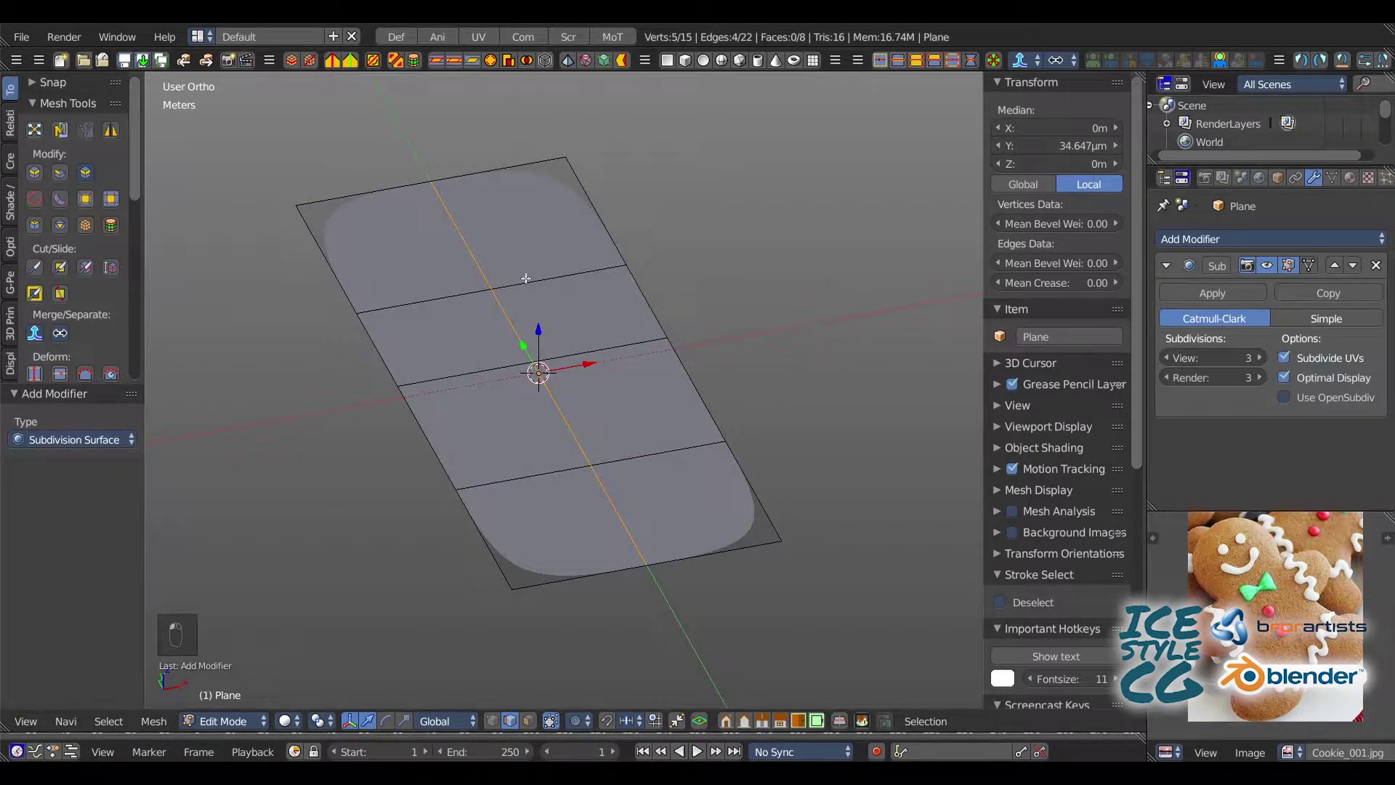
# - Select the four faces on the negative X side of the centre line and delete them
pyautogui.press('KP_7')
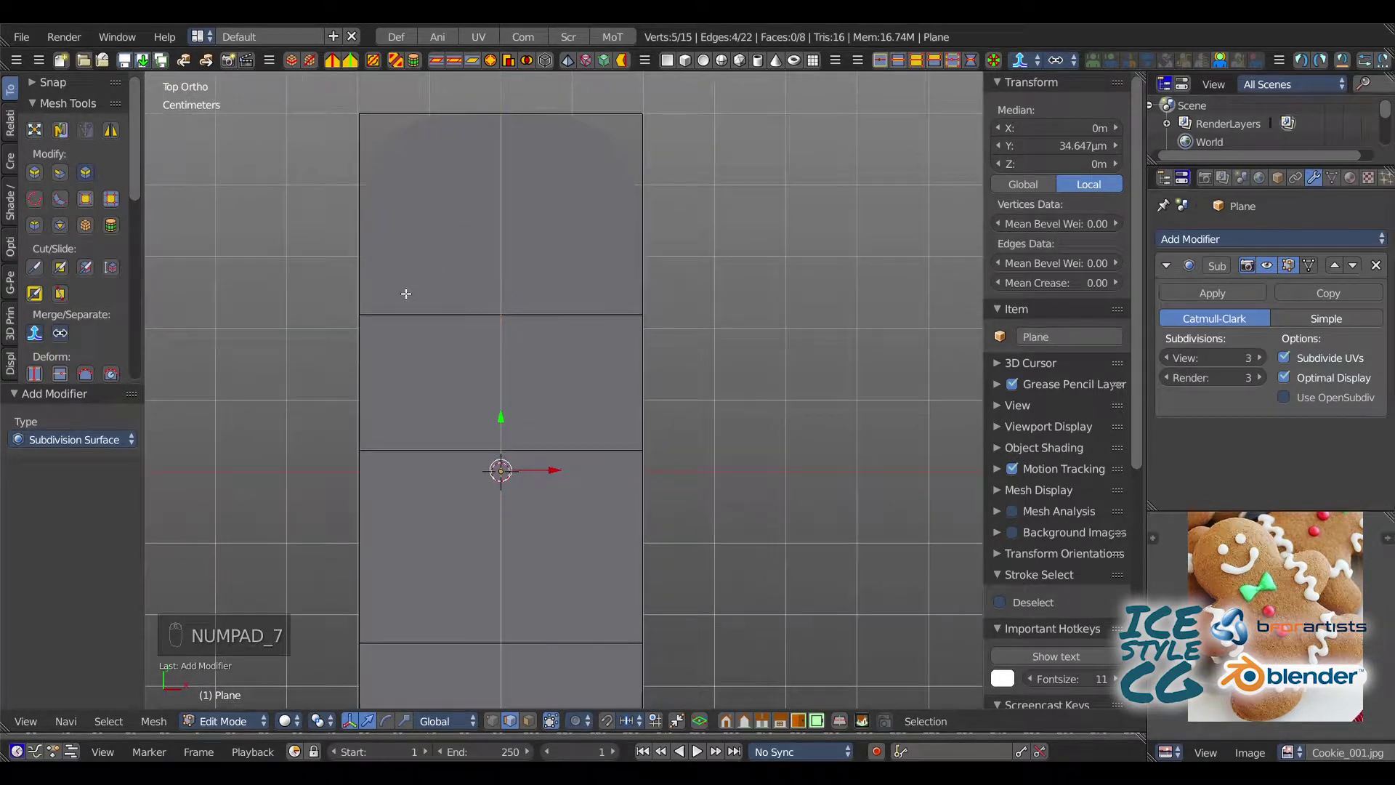
pyautogui.press('v')
pyautogui.click(438, 270)
pyautogui.keyDown('shift'); pyautogui.click(414, 386); pyautogui.keyUp('shift')
pyautogui.keyDown('shift'); pyautogui.click(366, 524); pyautogui.keyUp('shift')
pyautogui.keyDown('shift'); pyautogui.click(436, 486); pyautogui.keyUp('shift')
pyautogui.keyDown('shift'); pyautogui.moveTo(363, 530); pyautogui.dragTo(336, 472, button='middle'); pyautogui.keyUp('shift')
pyautogui.press('Delete')
# - Add a Mirror modifier on the X axis and move it above the Subdivision Surface modifier
pyautogui.click(1284, 237)
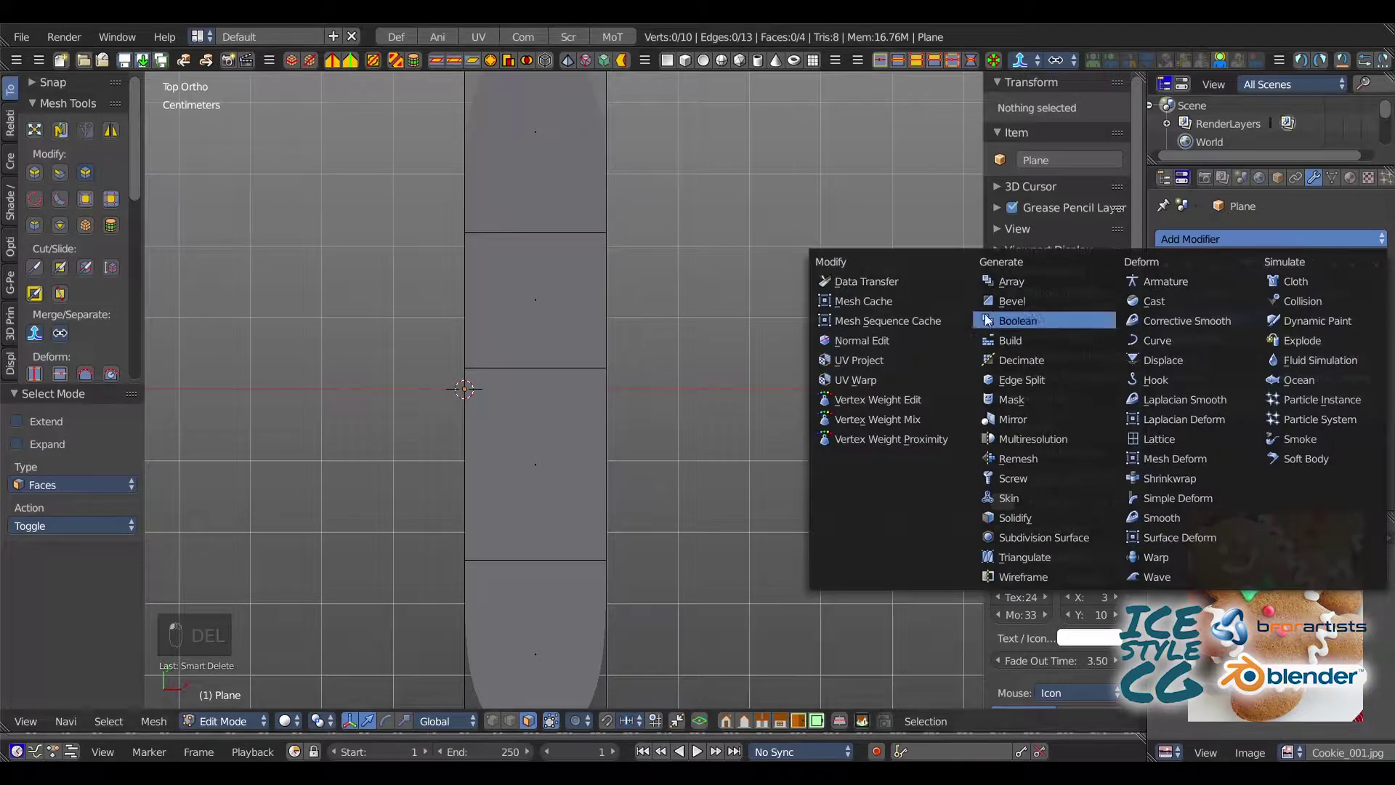
pyautogui.click(999, 419)
pyautogui.click(1321, 435)
pyautogui.keyDown('shift'); pyautogui.scroll(4, 645, 277); pyautogui.keyUp('shift')
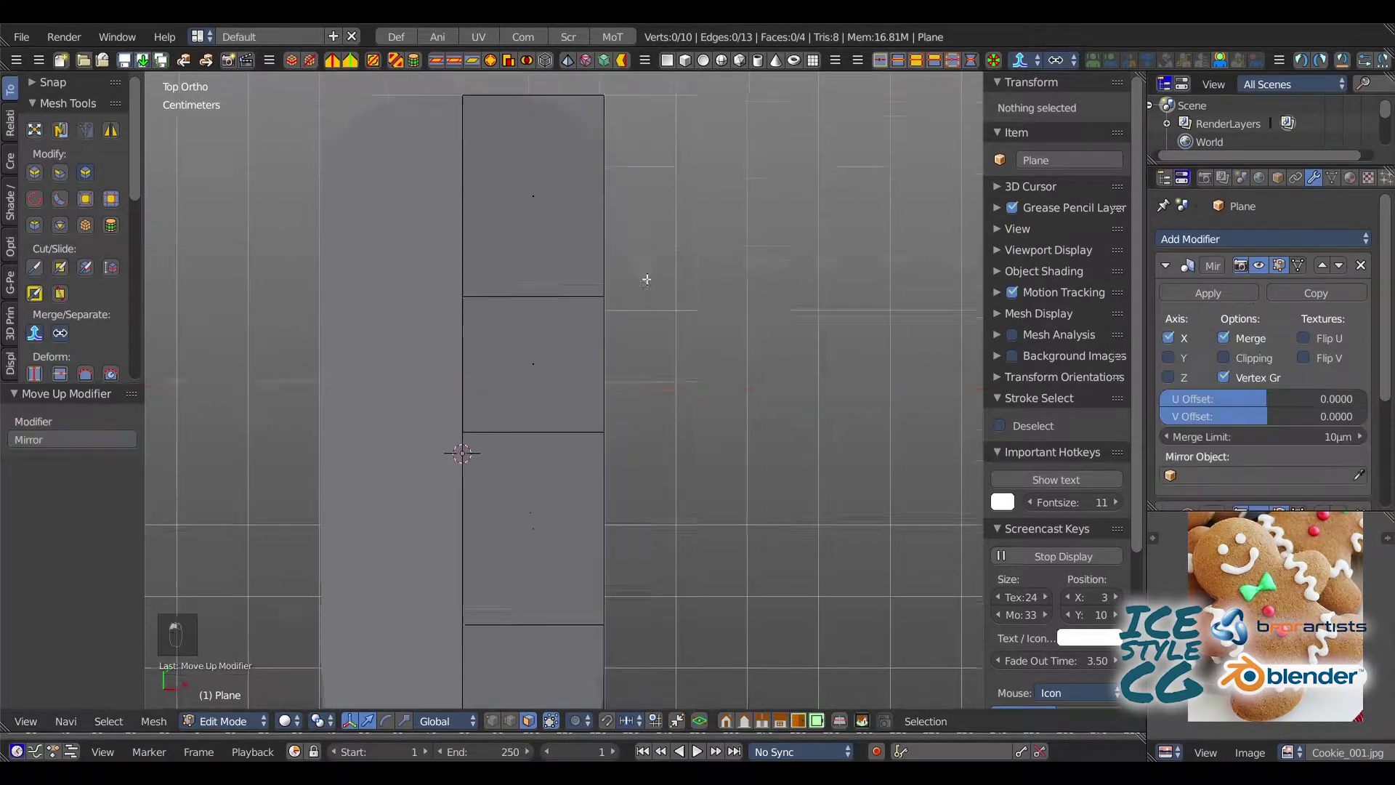
# - Move the outer neck vertex inward along X by about 7 mm
pyautogui.rightClick(632, 340)
pyautogui.press('g')
pyautogui.press('x')
pyautogui.click(545, 342)
# - Cut an edge loop across the head and move its outer vertex outward along X by about 5.8 mm
pyautogui.hotkey('ctrl', 'r')
pyautogui.click(577, 240)
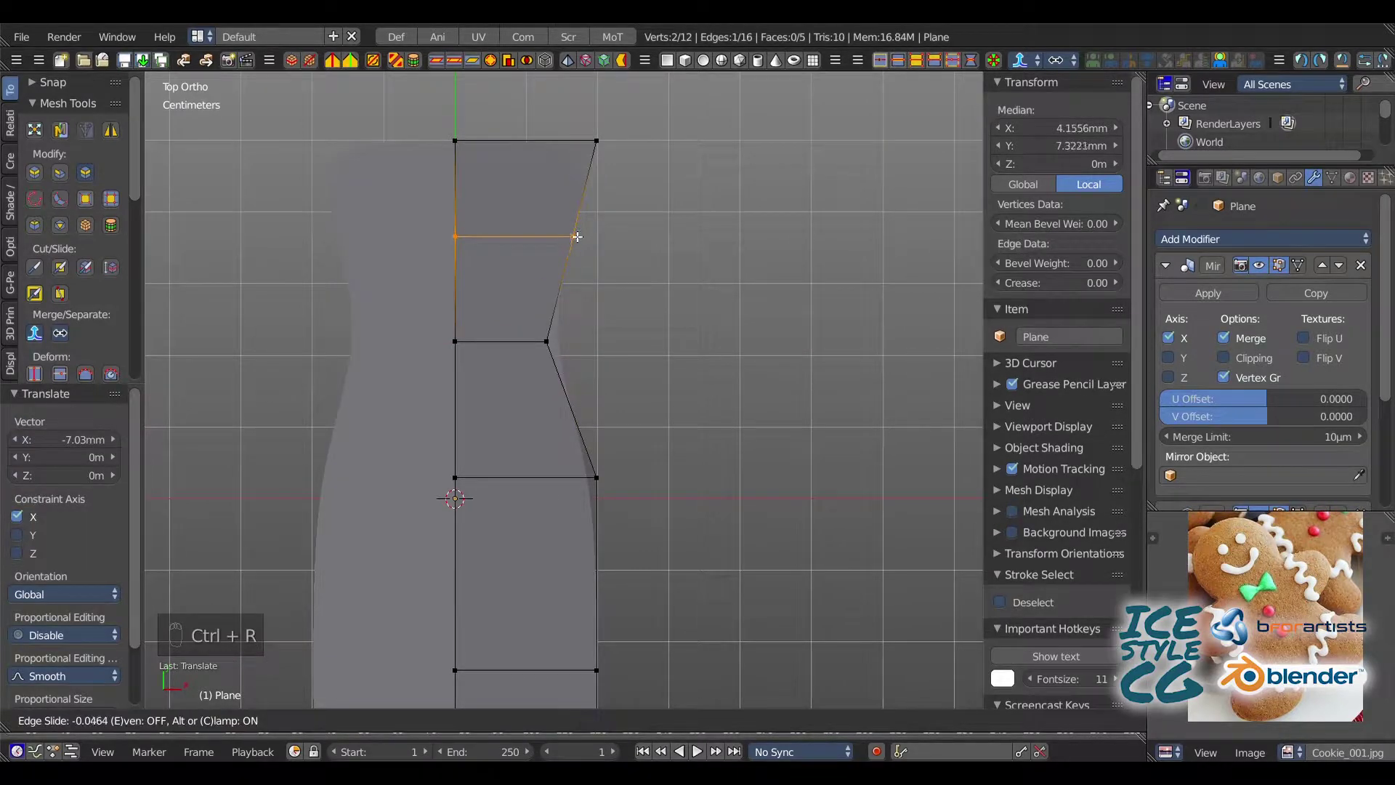
pyautogui.click(577, 241)
pyautogui.press('a')
pyautogui.click(574, 242)
pyautogui.moveTo(594, 244); pyautogui.dragTo(636, 246)
pyautogui.keyDown('shift'); pyautogui.moveTo(480, 173); pyautogui.dragTo(470, 255, button='middle'); pyautogui.keyUp('shift')
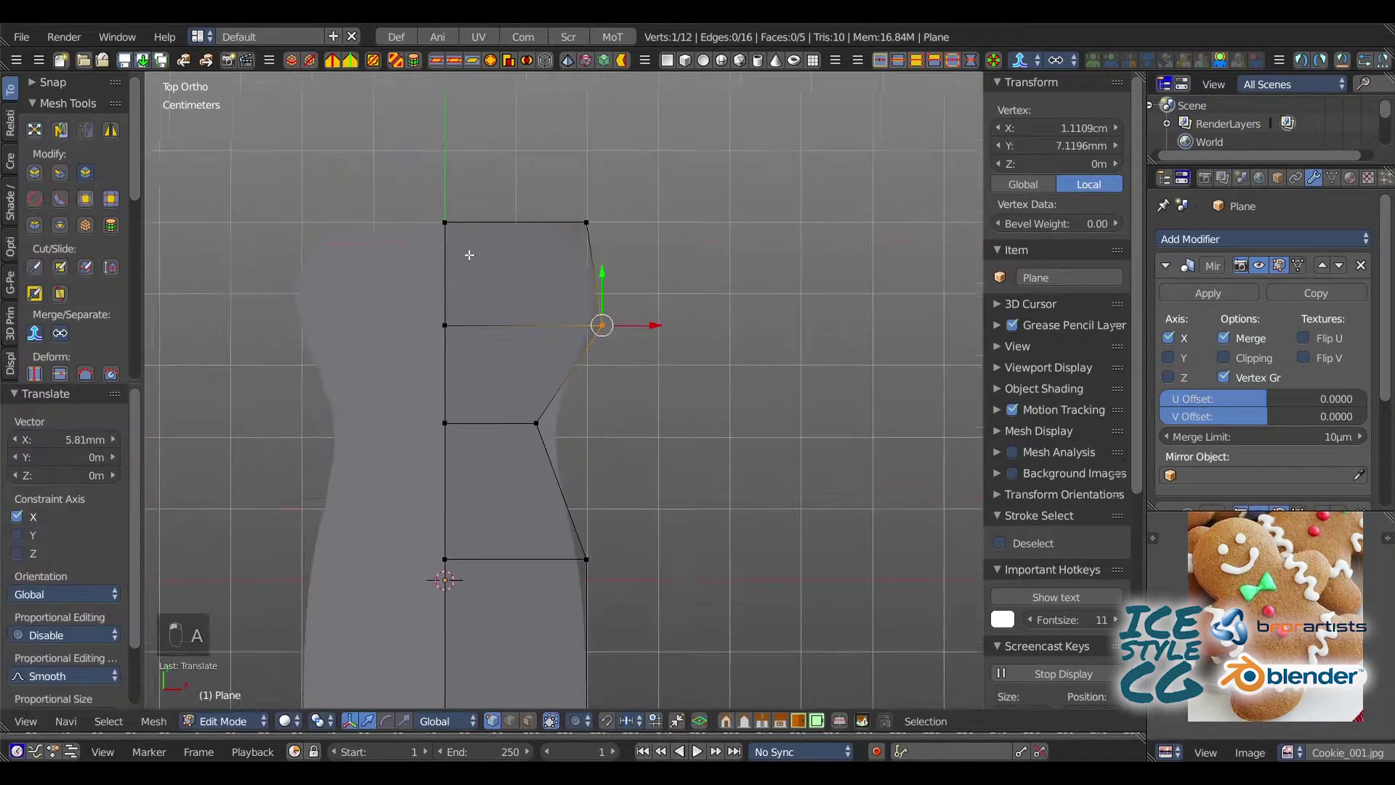
# - Raise the head's top centre vertex, and move the top outer corner slightly up and outward to round the head
pyautogui.press('a')
pyautogui.click(445, 222)
pyautogui.press('g')
pyautogui.click(445, 135)
pyautogui.press('a')
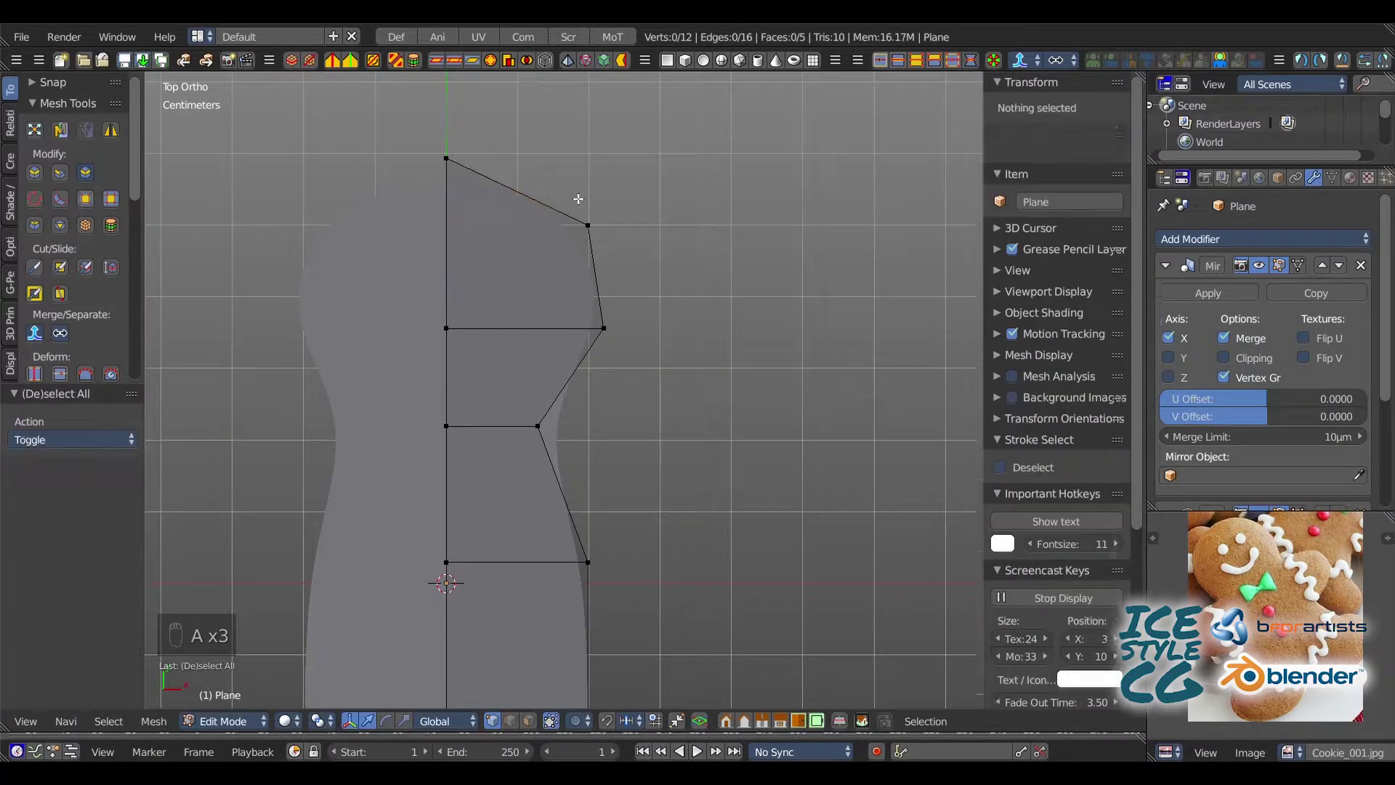
pyautogui.click(589, 224)
pyautogui.press('g')
pyautogui.click(605, 205)
# - Widen the torso by moving its two outer side vertices outward along X
pyautogui.keyDown('shift'); pyautogui.moveTo(545, 530); pyautogui.dragTo(554, 279, button='middle'); pyautogui.keyUp('shift')
pyautogui.press('a')
pyautogui.keyDown('ctrl'); pyautogui.moveTo(609, 279); pyautogui.dragTo(608, 477); pyautogui.keyUp('ctrl')
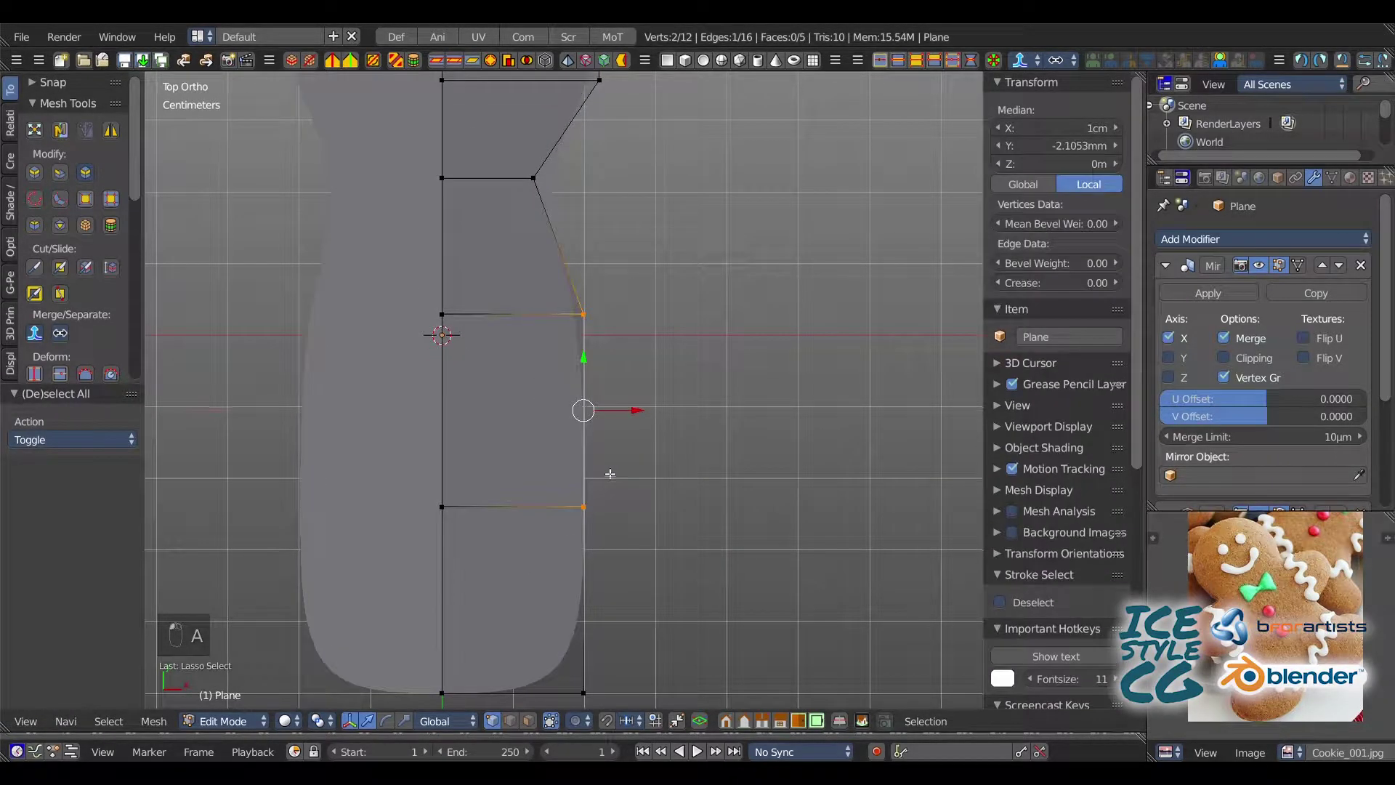
pyautogui.press('g')
pyautogui.moveTo(645, 412); pyautogui.dragTo(646, 412)
# - Pull the bottom outer corner inward and move the hip vertex outward along X by about 2.6 mm
pyautogui.keyDown('shift'); pyautogui.moveTo(569, 454); pyautogui.dragTo(561, 380, button='middle'); pyautogui.keyUp('shift')
pyautogui.press('a')
pyautogui.moveTo(446, 611)
pyautogui.keyDown('ctrl'); pyautogui.mouseDown()
pyautogui.moveTo(640, 657)
pyautogui.moveTo(445, 605)
pyautogui.moveTo(505, 545)
pyautogui.moveTo(581, 585)
pyautogui.moveTo(532, 586)
pyautogui.mouseUp(); pyautogui.keyUp('ctrl')
pyautogui.press('a')
pyautogui.press('a')
pyautogui.keyDown('ctrl'); pyautogui.moveTo(598, 436); pyautogui.dragTo(612, 436); pyautogui.keyUp('ctrl')
# - Extrude the shoulder edge about 2.8 cm outward and 1.2 cm upward to form the arm
pyautogui.keyDown('shift'); pyautogui.moveTo(590, 243); pyautogui.dragTo(457, 435, button='middle'); pyautogui.keyUp('shift')
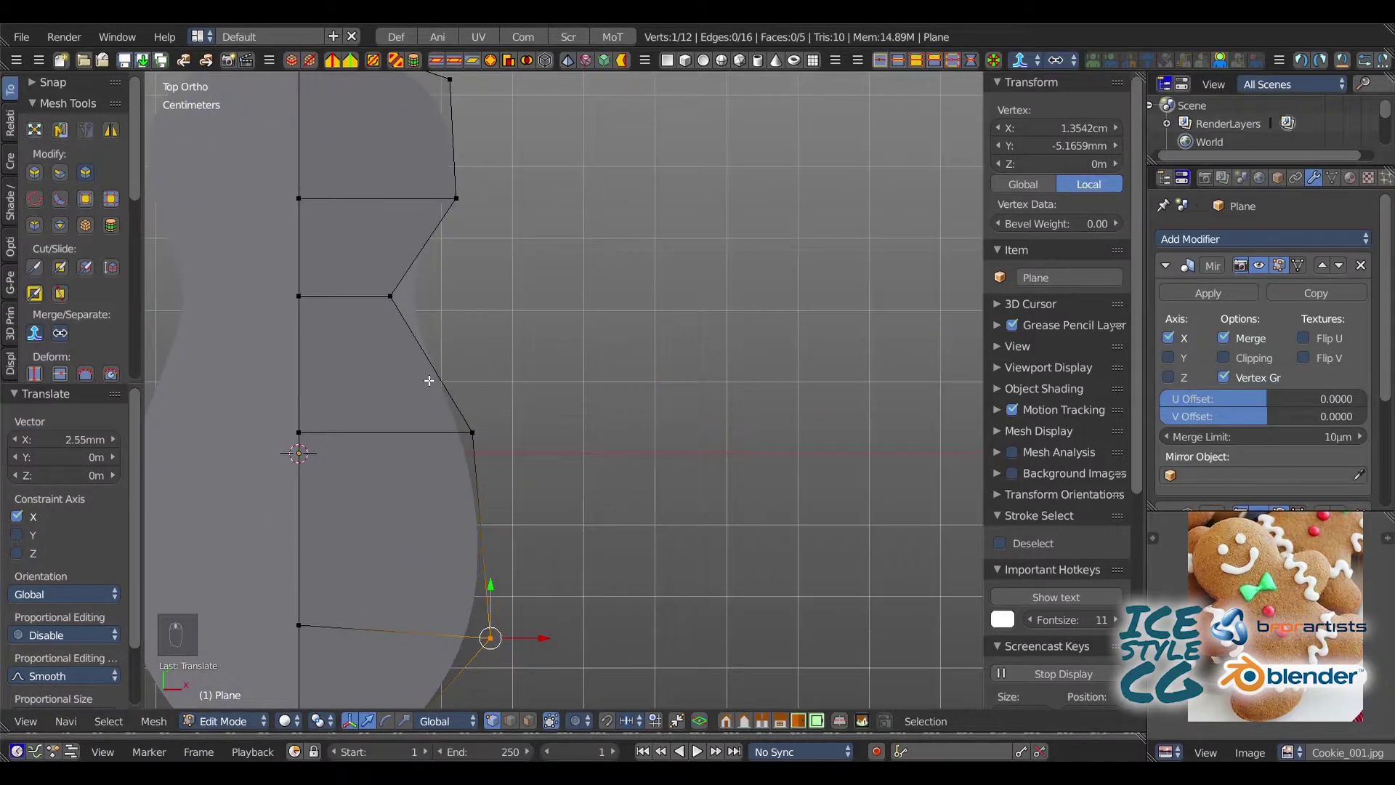
pyautogui.press('c')
pyautogui.click(433, 368)
pyautogui.press('e')
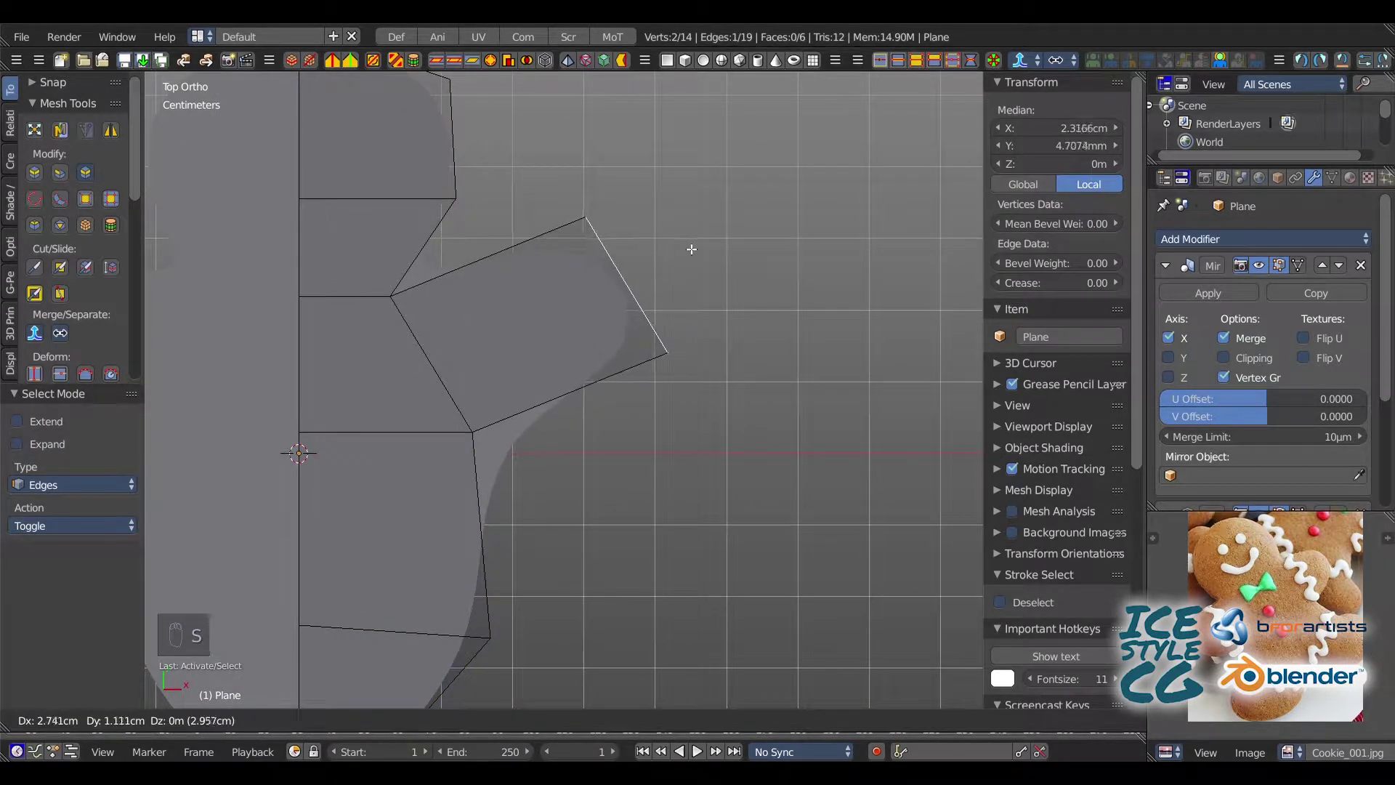
pyautogui.click(692, 247)
# - Raise the two top vertices of the head and move the cheek vertex outward and slightly up to enlarge the head
pyautogui.keyDown('shift'); pyautogui.moveTo(439, 187); pyautogui.dragTo(558, 332, button='middle'); pyautogui.keyUp('shift')
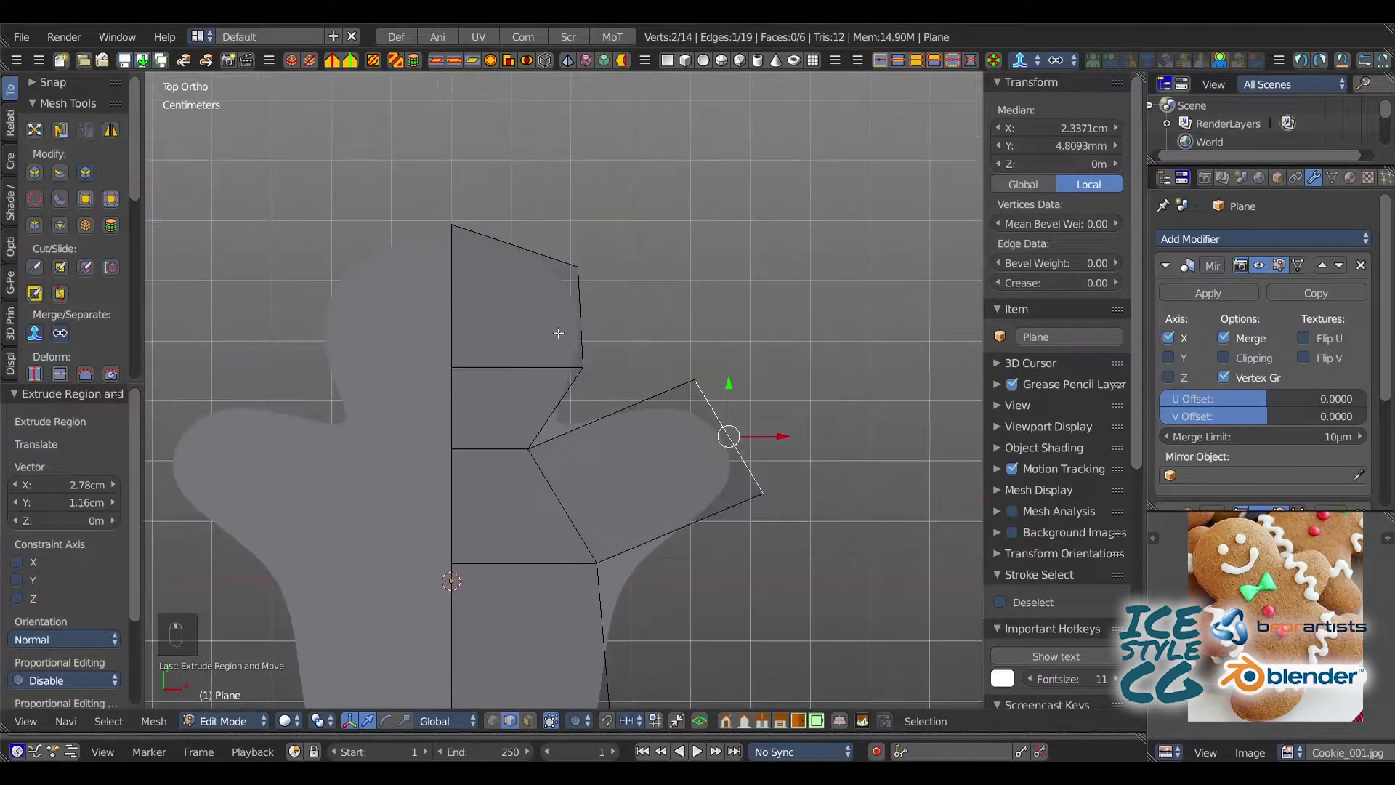
pyautogui.press('1')
pyautogui.press('a')
pyautogui.keyDown('ctrl'); pyautogui.moveTo(460, 218); pyautogui.dragTo(516, 180); pyautogui.keyUp('ctrl')
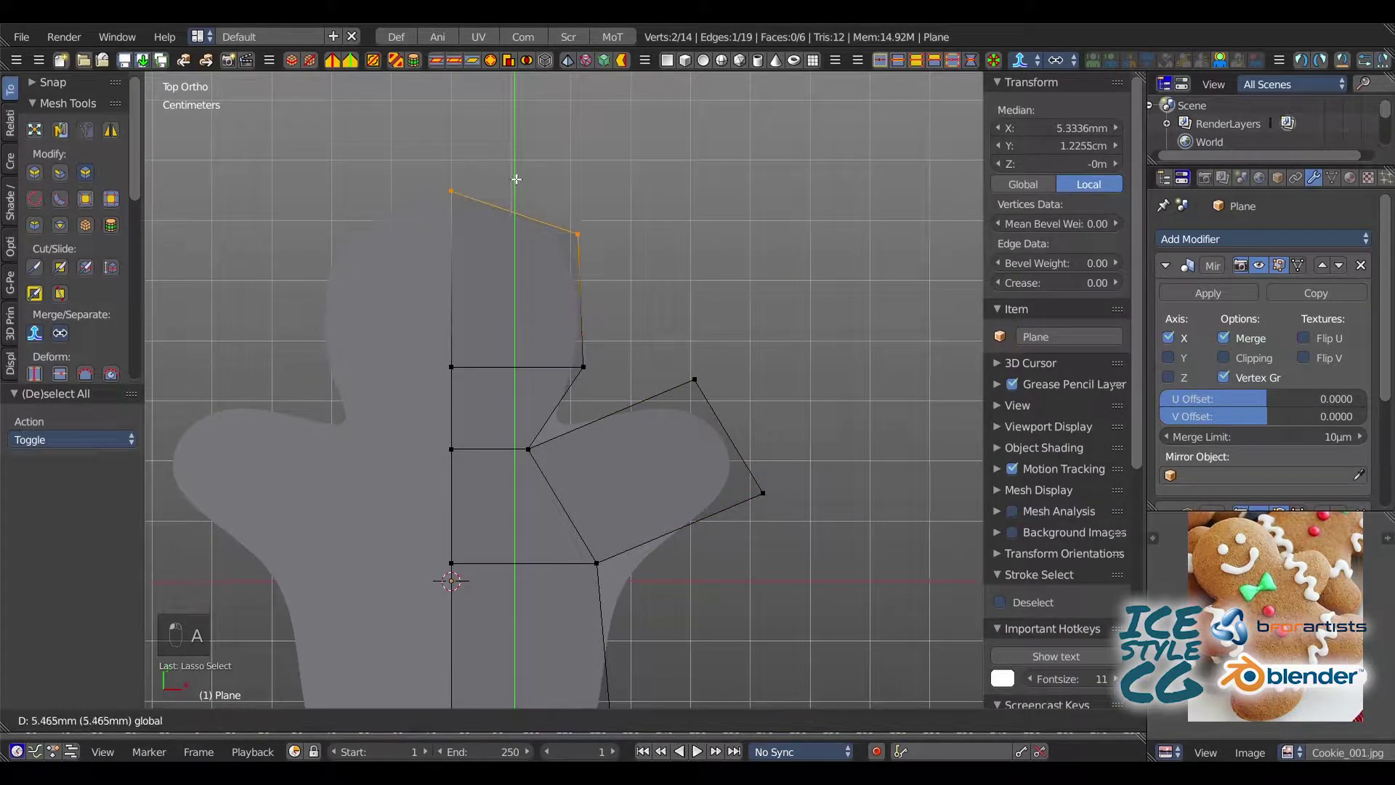
pyautogui.press('a')
pyautogui.moveTo(595, 363); pyautogui.dragTo(634, 331, button='right')
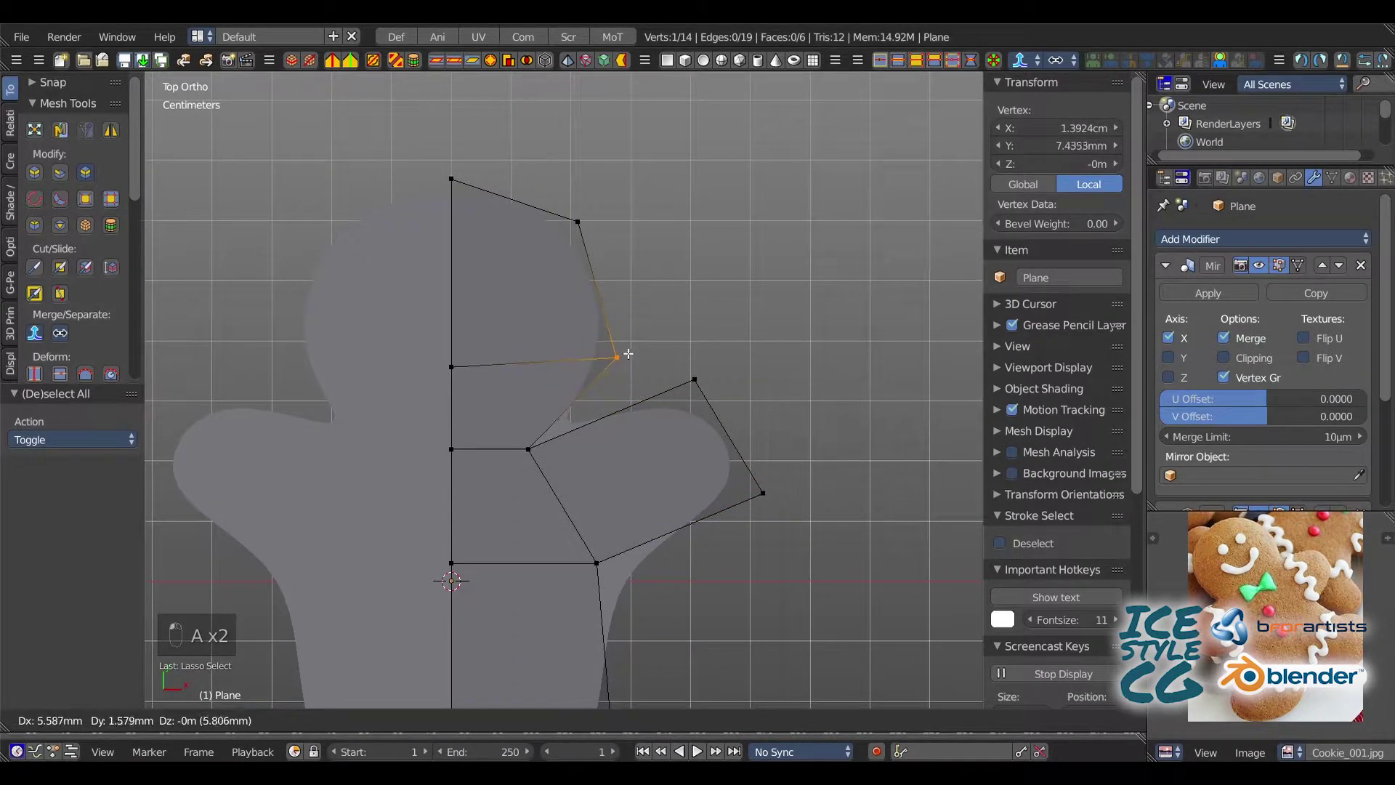
pyautogui.moveTo(629, 354); pyautogui.dragTo(629, 354)
# - Lower the two neck vertices along Y by about 3.6 mm
pyautogui.keyDown('shift'); pyautogui.moveTo(526, 399); pyautogui.dragTo(496, 315, button='middle'); pyautogui.keyUp('shift')
pyautogui.press('a')
pyautogui.keyDown('ctrl'); pyautogui.moveTo(504, 358); pyautogui.dragTo(467, 369); pyautogui.keyUp('ctrl')
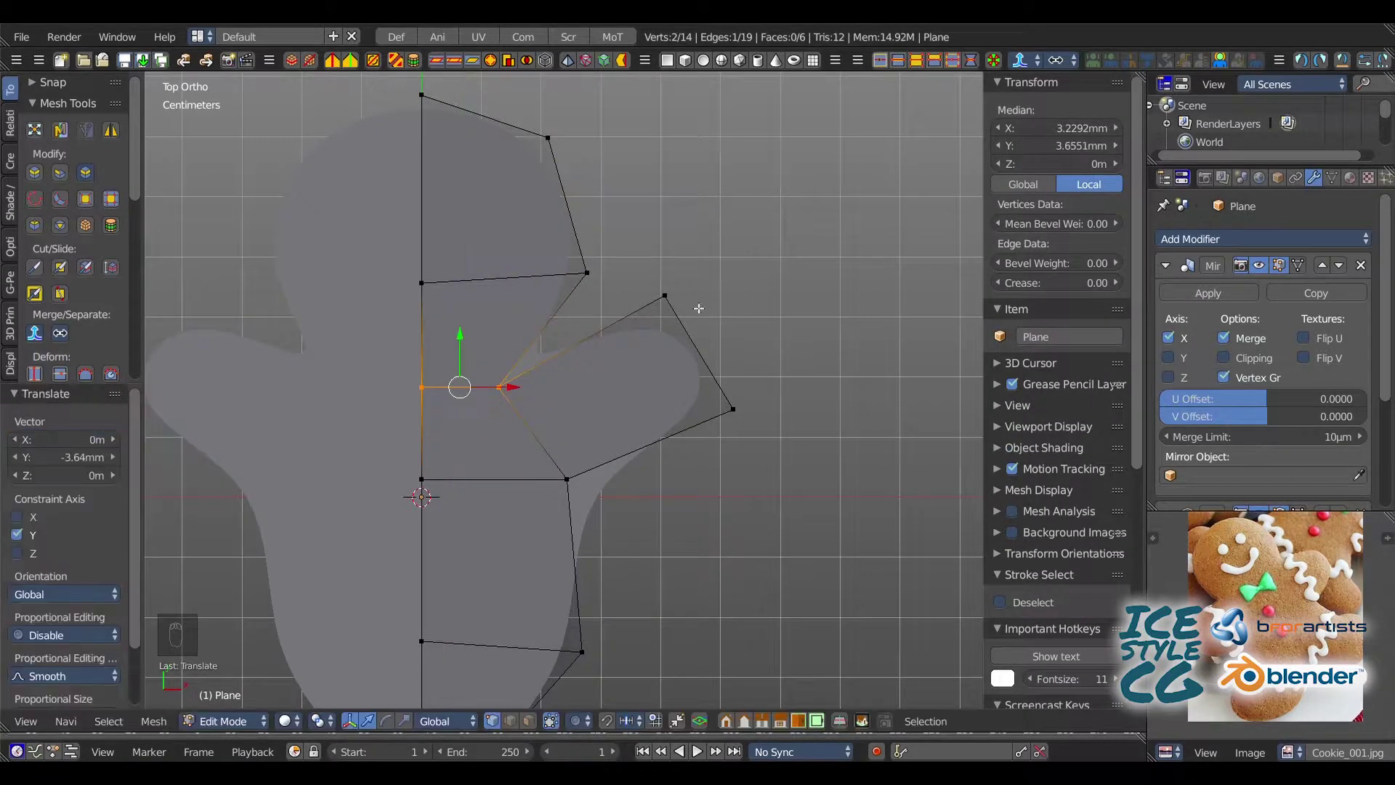
# - Move the arm tip's upper vertex outward to reshape the end of the arm
pyautogui.press('a')
pyautogui.moveTo(666, 263)
pyautogui.keyDown('ctrl'); pyautogui.mouseDown()
pyautogui.moveTo(644, 302)
pyautogui.moveTo(674, 305)
pyautogui.mouseUp(); pyautogui.keyUp('ctrl')
pyautogui.moveTo(674, 296); pyautogui.dragTo(705, 292)
pyautogui.press('a')
pyautogui.keyDown('ctrl'); pyautogui.moveTo(729, 424); pyautogui.dragTo(753, 408); pyautogui.keyUp('ctrl')
# - Extrude the slanted edge below the hip about 1.8 cm outward and 1.7 cm downward to form the leg
pyautogui.keyDown('shift'); pyautogui.moveTo(578, 588); pyautogui.dragTo(577, 378, button='middle'); pyautogui.keyUp('shift')
pyautogui.press('c')
pyautogui.click(544, 496)
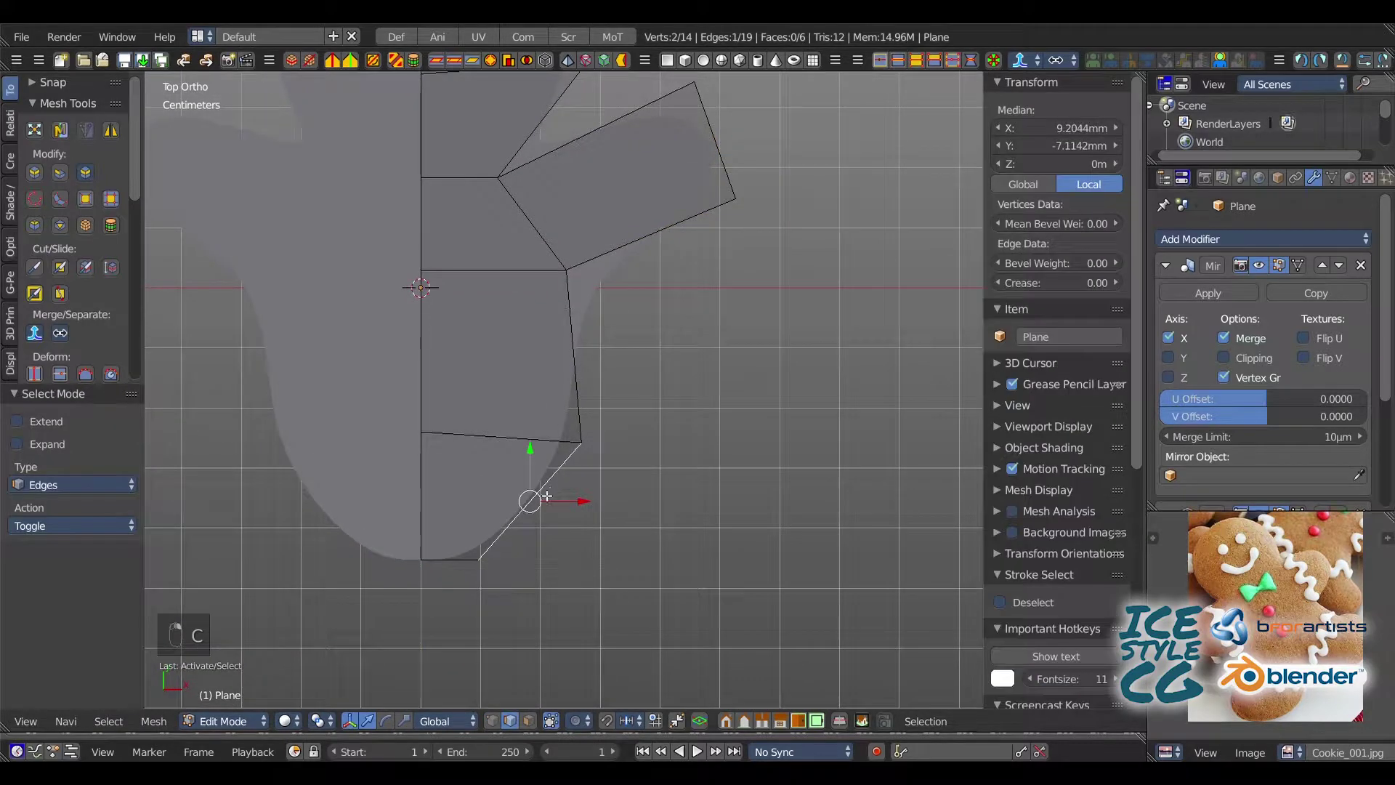
pyautogui.press('s')
pyautogui.click(653, 596)
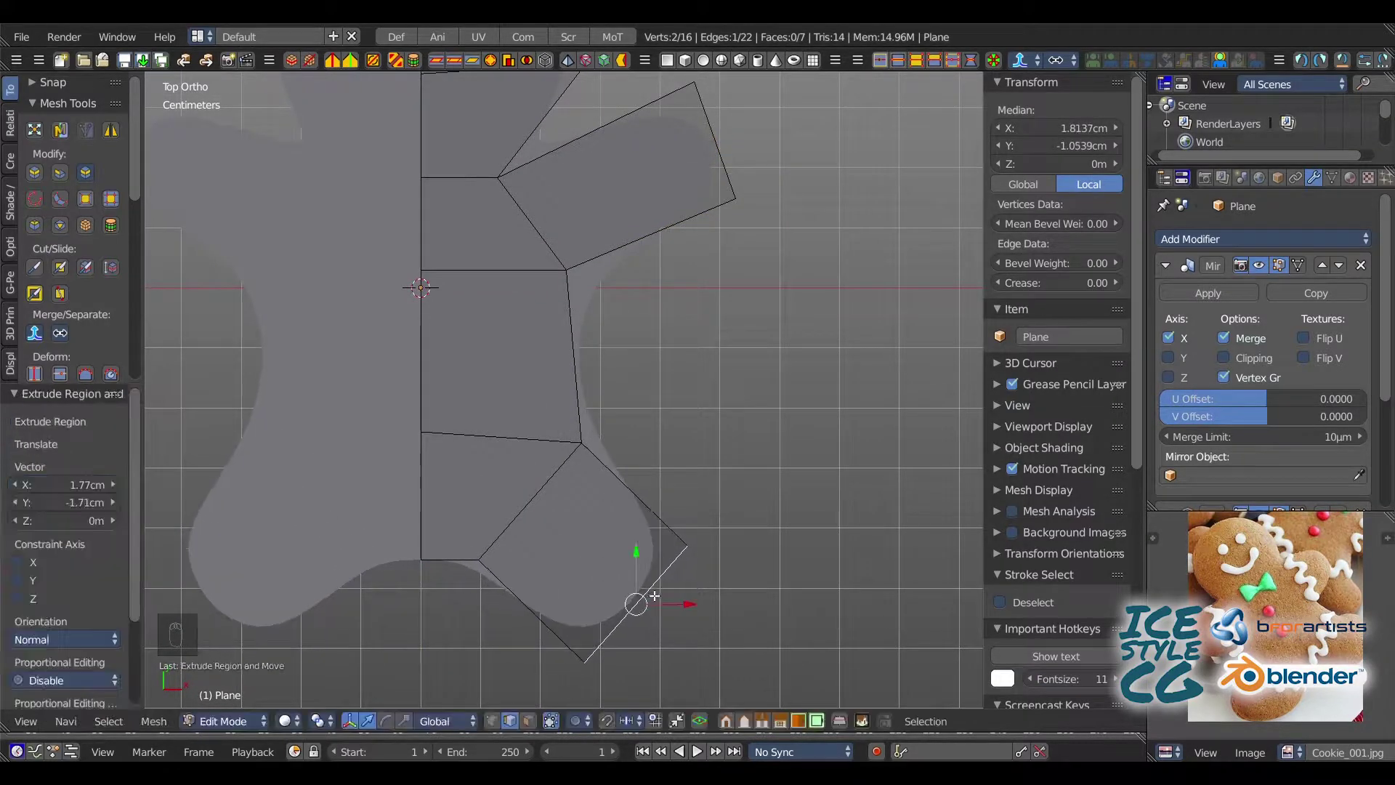
# - Move the hip vertex at the top of the leg downward and slightly inward
pyautogui.press('z')
pyautogui.press('z')
pyautogui.press('x')
pyautogui.keyDown('ctrl'); pyautogui.moveTo(595, 414); pyautogui.dragTo(555, 449); pyautogui.keyUp('ctrl')
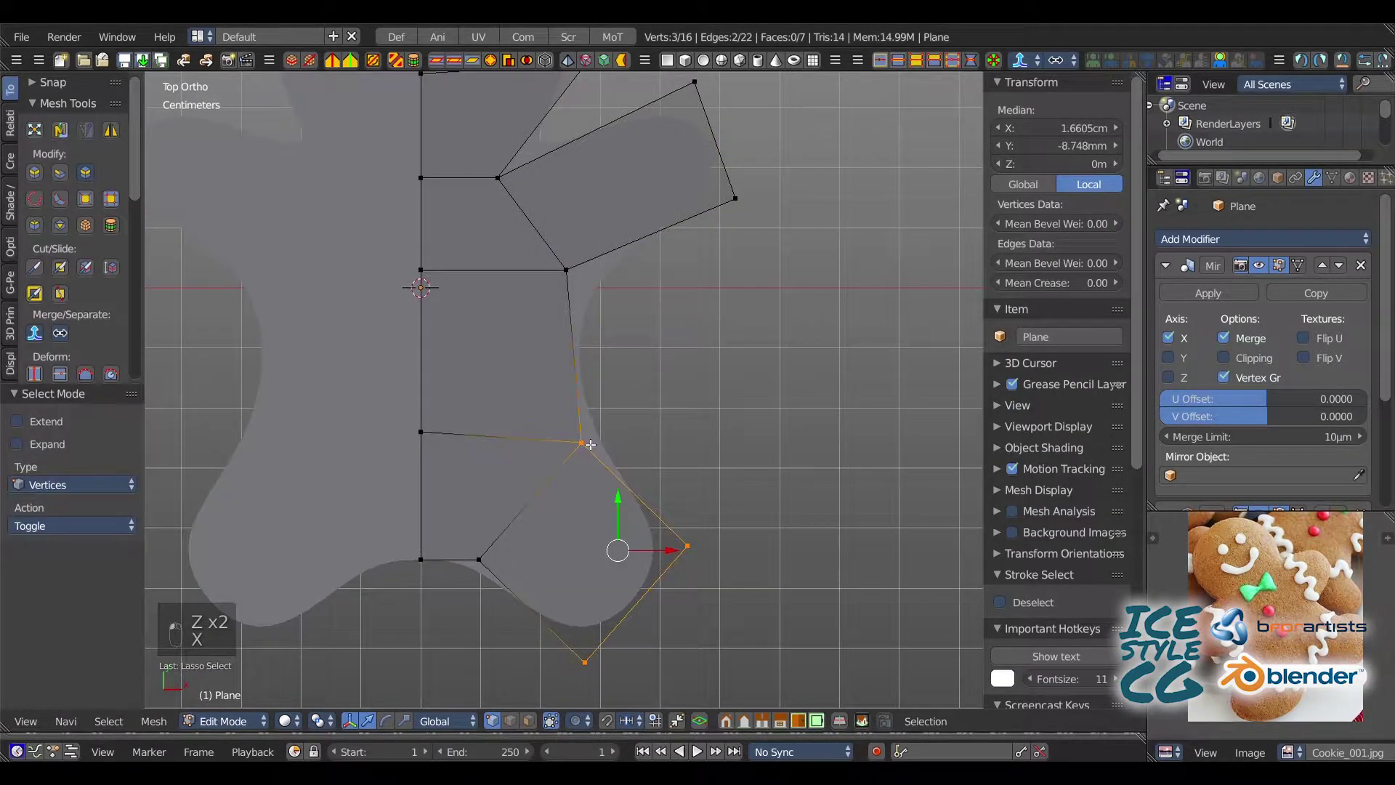
pyautogui.rightClick(582, 441)
pyautogui.press('g')
pyautogui.click(579, 470)
# - Move the leg tip's outer vertex about 6.2 mm inward and 2.3 mm up to slim the foot
pyautogui.keyDown('shift'); pyautogui.moveTo(610, 511); pyautogui.dragTo(551, 464, button='middle'); pyautogui.keyUp('shift')
pyautogui.press('a')
pyautogui.keyDown('ctrl'); pyautogui.moveTo(625, 486); pyautogui.dragTo(646, 493); pyautogui.keyUp('ctrl')
pyautogui.press('g')
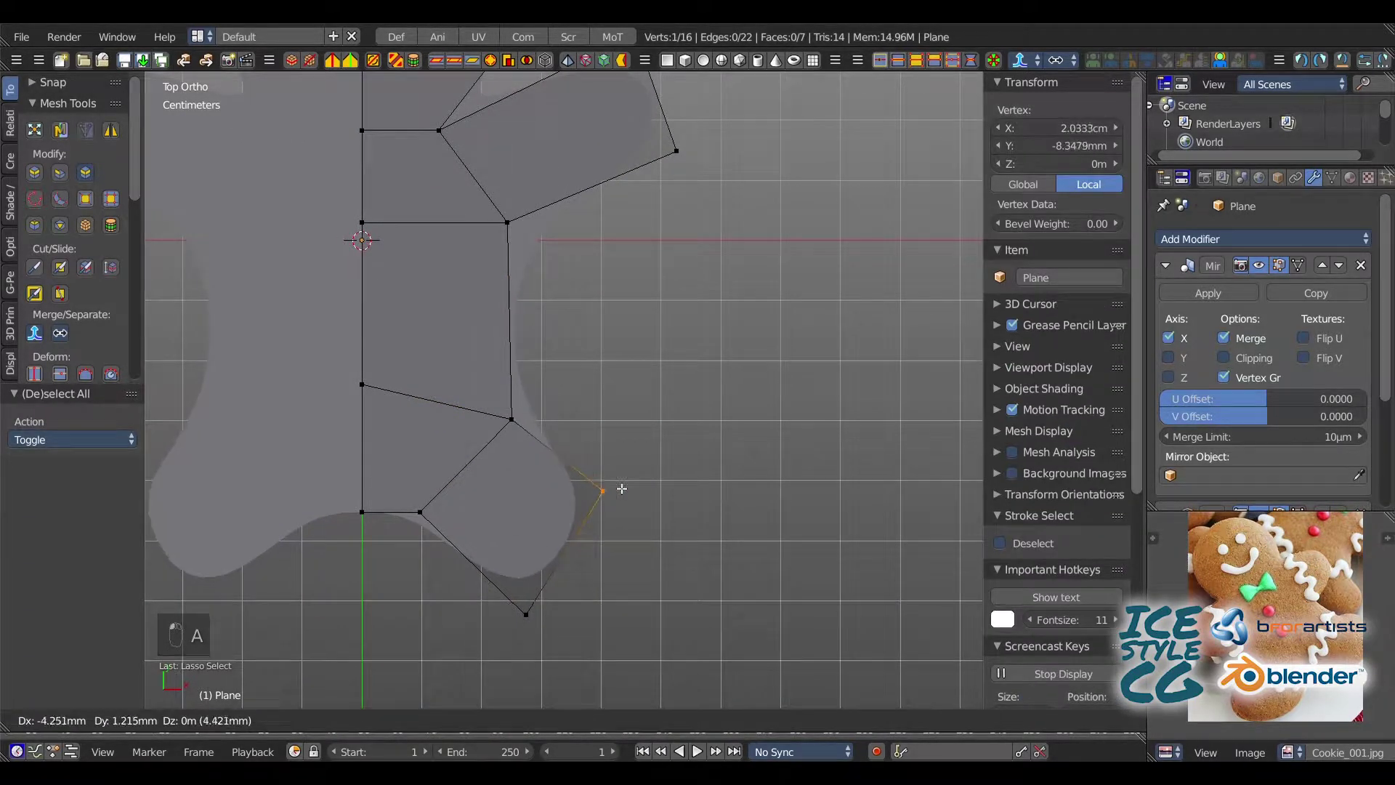
pyautogui.click(611, 481)
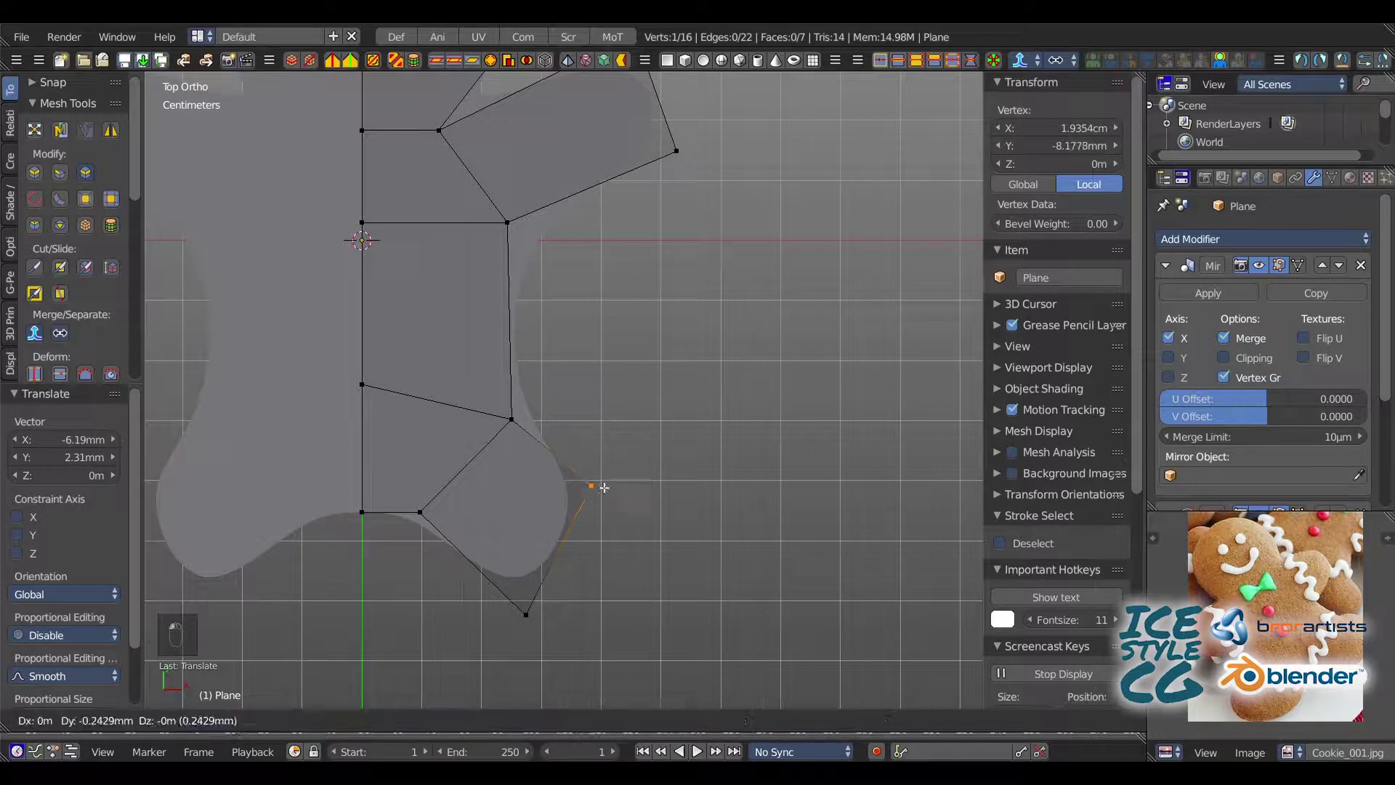
# - Move the leg tip's lower vertex outward and slightly upward to lengthen the foot
pyautogui.press('a')
pyautogui.keyDown('ctrl'); pyautogui.moveTo(541, 605); pyautogui.dragTo(529, 613); pyautogui.keyUp('ctrl')
pyautogui.press('g')
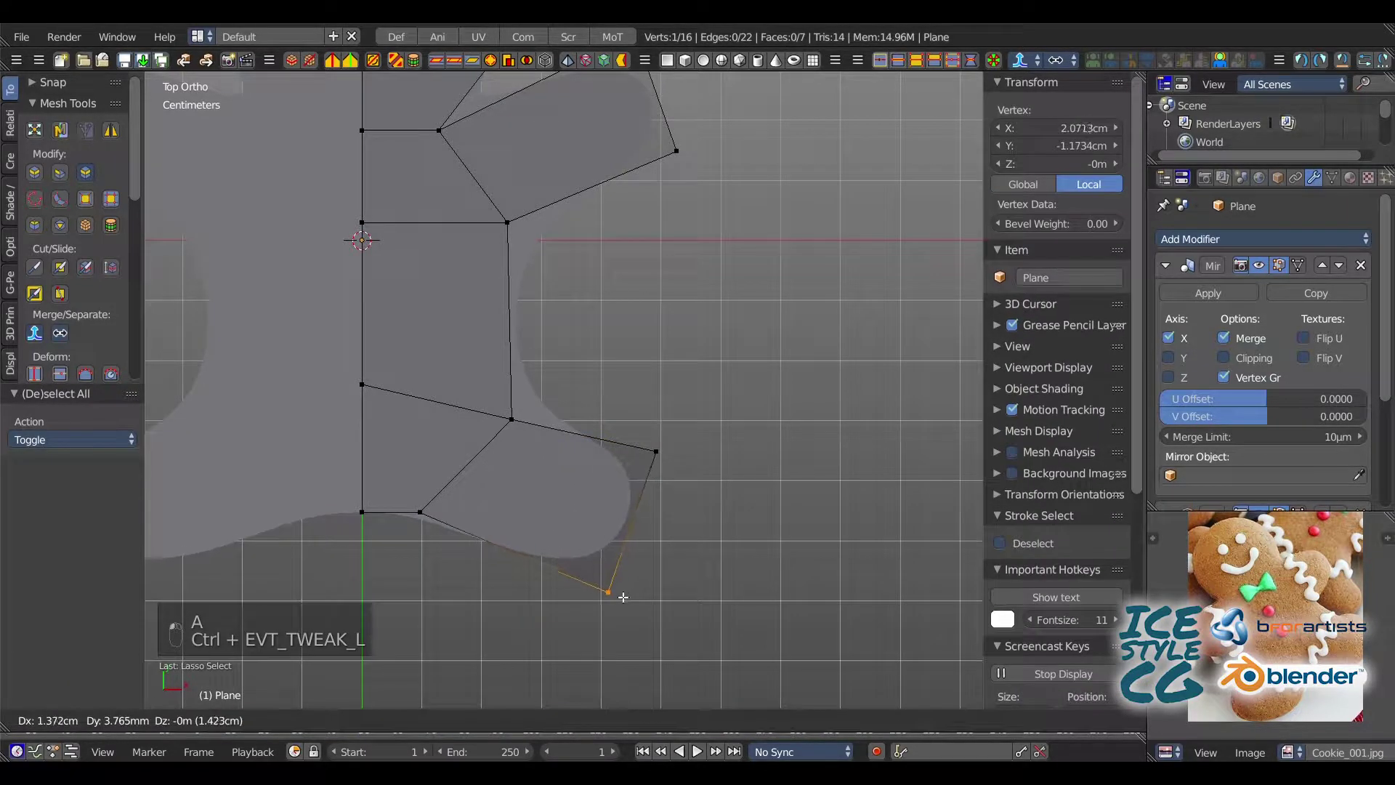
pyautogui.click(619, 604)
# - Add a single loop cut across the middle of the leg
pyautogui.hotkey('ctrl', 'r')
pyautogui.click(561, 445)
pyautogui.click(565, 442)
pyautogui.press('a')
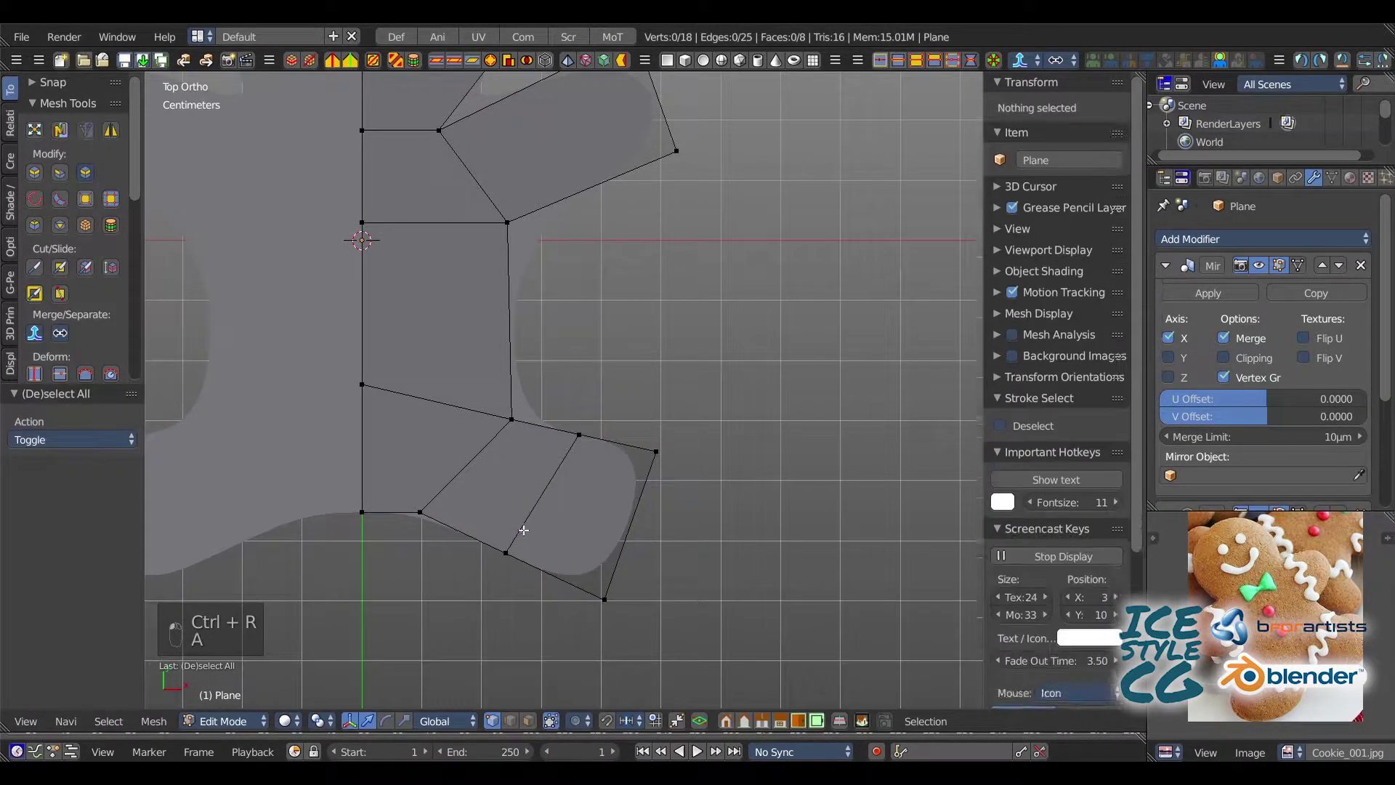
# - Move the leg loop's lower vertex and the crotch vertex inward, and the loop's upper vertex inward and down
pyautogui.keyDown('ctrl'); pyautogui.moveTo(524, 533); pyautogui.dragTo(457, 598); pyautogui.keyUp('ctrl')
pyautogui.press('a')
pyautogui.keyDown('ctrl'); pyautogui.moveTo(435, 500); pyautogui.dragTo(407, 518); pyautogui.keyUp('ctrl')
pyautogui.press('a')
pyautogui.keyDown('ctrl'); pyautogui.moveTo(566, 425); pyautogui.dragTo(585, 438); pyautogui.keyUp('ctrl')
pyautogui.moveTo(585, 438); pyautogui.dragTo(554, 488)
# - Move the foot tip's upper vertex down, and its lower vertex about 7.3 mm outward and 5 mm down
pyautogui.press('a')
pyautogui.moveTo(662, 427)
pyautogui.keyDown('ctrl'); pyautogui.mouseDown()
pyautogui.moveTo(681, 460)
pyautogui.moveTo(666, 450)
pyautogui.mouseUp(); pyautogui.keyUp('ctrl')
pyautogui.moveTo(666, 449); pyautogui.dragTo(679, 499)
pyautogui.press('a')
pyautogui.keyDown('ctrl'); pyautogui.moveTo(593, 606); pyautogui.dragTo(623, 598); pyautogui.keyUp('ctrl')
pyautogui.moveTo(624, 598); pyautogui.dragTo(668, 628)
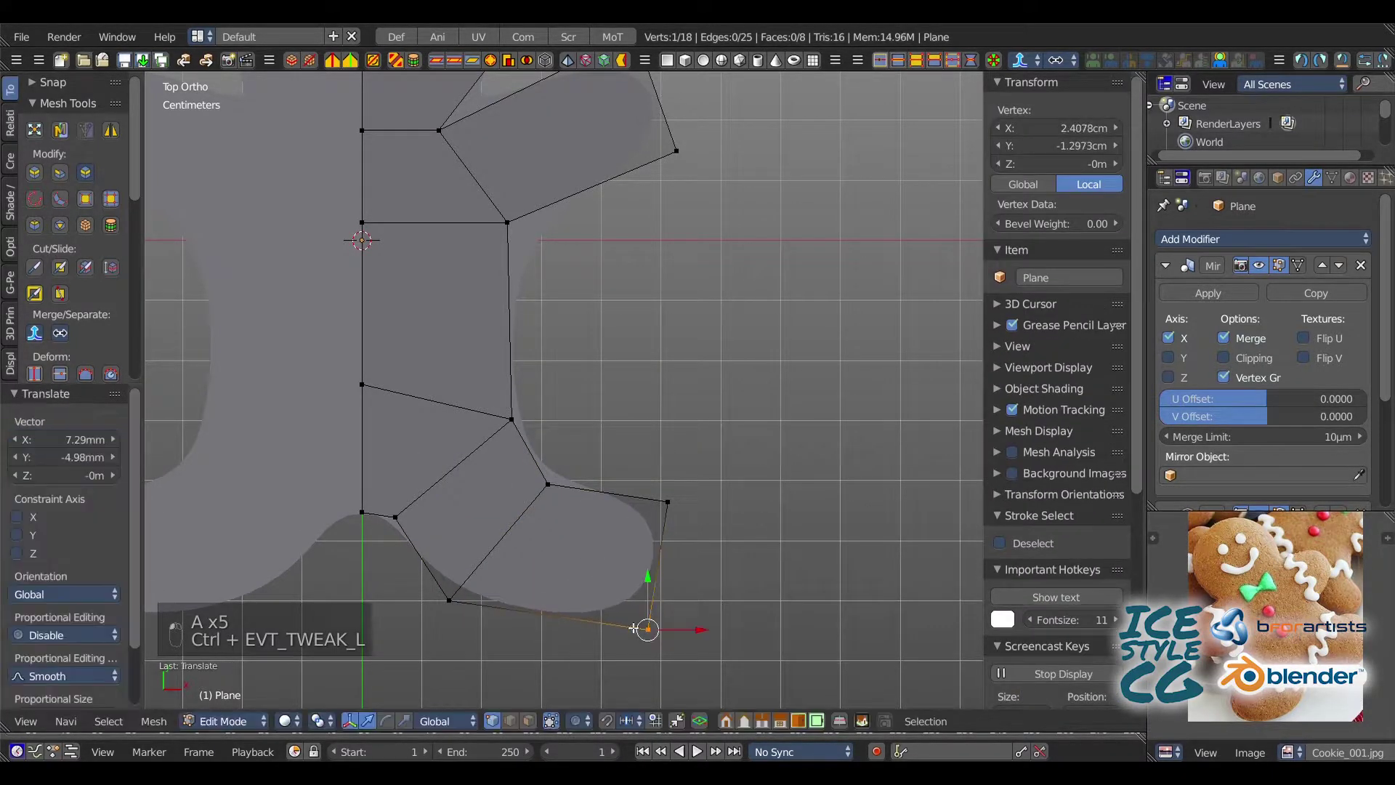
# - Move the foot's inner sole vertex about 5.3 mm inward and 5.3 mm down
pyautogui.press('a')
pyautogui.keyDown('ctrl'); pyautogui.moveTo(436, 593); pyautogui.dragTo(445, 601); pyautogui.keyUp('ctrl')
pyautogui.moveTo(445, 600); pyautogui.dragTo(413, 631, button='right')
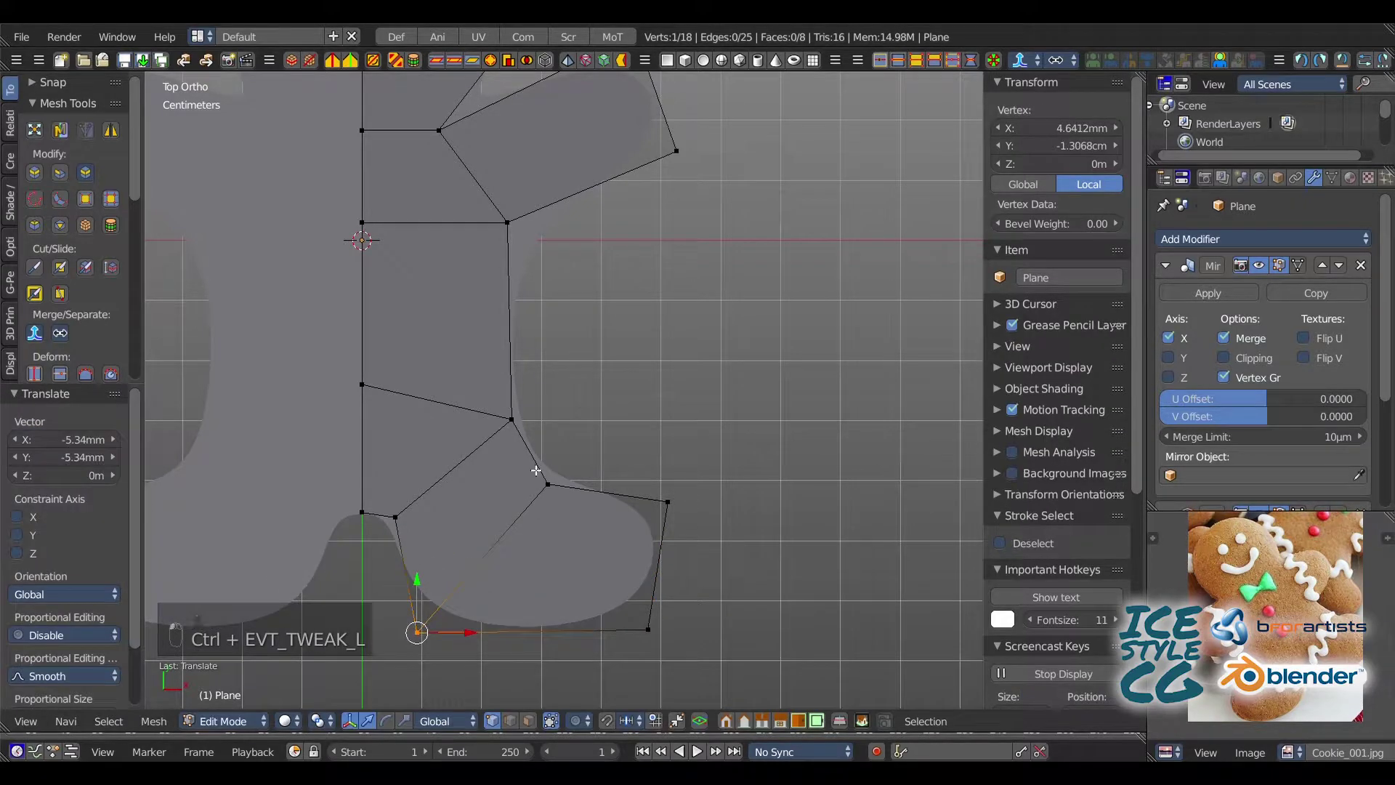
# - Lower the outer ankle vertex and the foot tip's upper vertex to flatten the foot
pyautogui.press('a')
pyautogui.moveTo(541, 473)
pyautogui.keyDown('ctrl'); pyautogui.mouseDown()
pyautogui.moveTo(561, 479)
pyautogui.moveTo(550, 512)
pyautogui.mouseUp(); pyautogui.keyUp('ctrl')
pyautogui.press('a')
pyautogui.moveTo(654, 486)
pyautogui.keyDown('ctrl'); pyautogui.mouseDown()
pyautogui.moveTo(682, 503)
pyautogui.moveTo(675, 558)
pyautogui.moveTo(667, 533)
pyautogui.mouseUp(); pyautogui.keyUp('ctrl')
pyautogui.keyDown('shift'); pyautogui.moveTo(476, 441); pyautogui.dragTo(532, 481, button='middle'); pyautogui.keyUp('shift')
pyautogui.press('a')
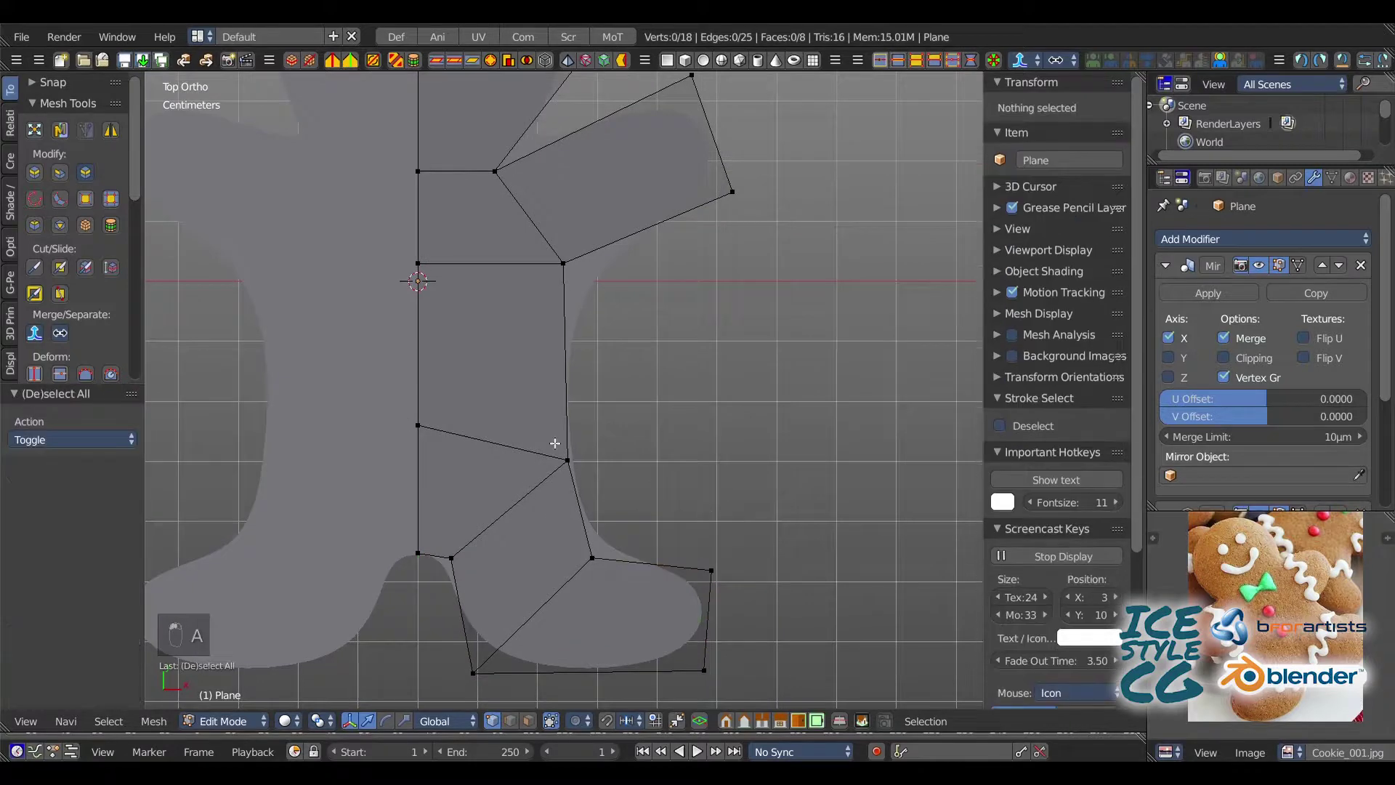
# - Raise the hip vertex until it is level with the centre-line vertex beside it
pyautogui.keyDown('ctrl'); pyautogui.moveTo(554, 443); pyautogui.dragTo(576, 459); pyautogui.keyUp('ctrl')
pyautogui.moveTo(577, 459); pyautogui.dragTo(553, 399)
pyautogui.moveTo(582, 424); pyautogui.dragTo(582, 425, button='right')
pyautogui.press('a')
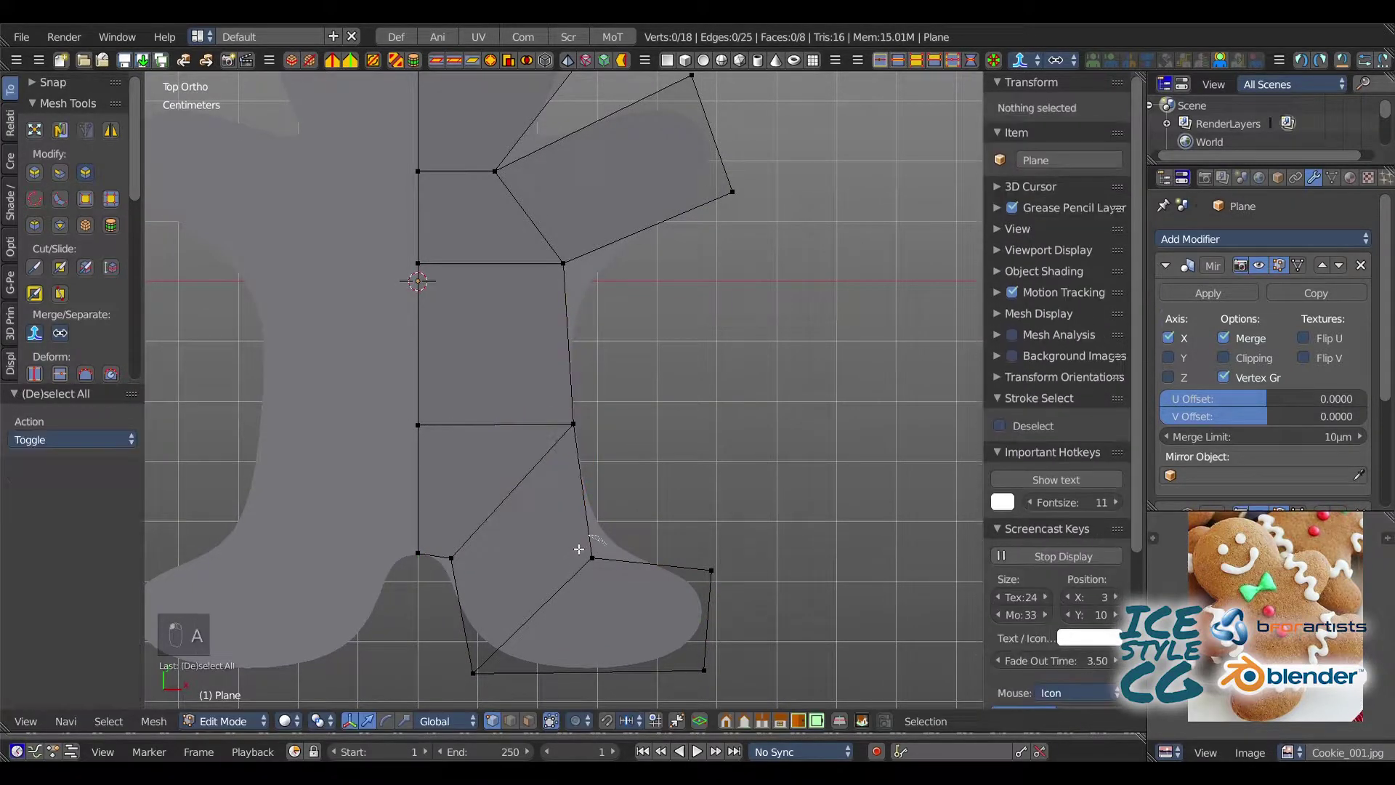
# - Move the ankle vertex outward and up, and the armpit vertex outward and down
pyautogui.keyDown('ctrl'); pyautogui.moveTo(582, 554); pyautogui.dragTo(604, 562); pyautogui.keyUp('ctrl')
pyautogui.moveTo(605, 562); pyautogui.dragTo(612, 539, button='right')
pyautogui.keyDown('shift'); pyautogui.moveTo(549, 425); pyautogui.dragTo(525, 520, button='middle'); pyautogui.keyUp('shift')
pyautogui.press('a')
pyautogui.moveTo(540, 360); pyautogui.dragTo(559, 400, button='right')
# - Add a loop cut across the arm, slid towards the shoulder
pyautogui.hotkey('ctrl', 'r')
pyautogui.click(569, 230)
pyautogui.click(563, 302)
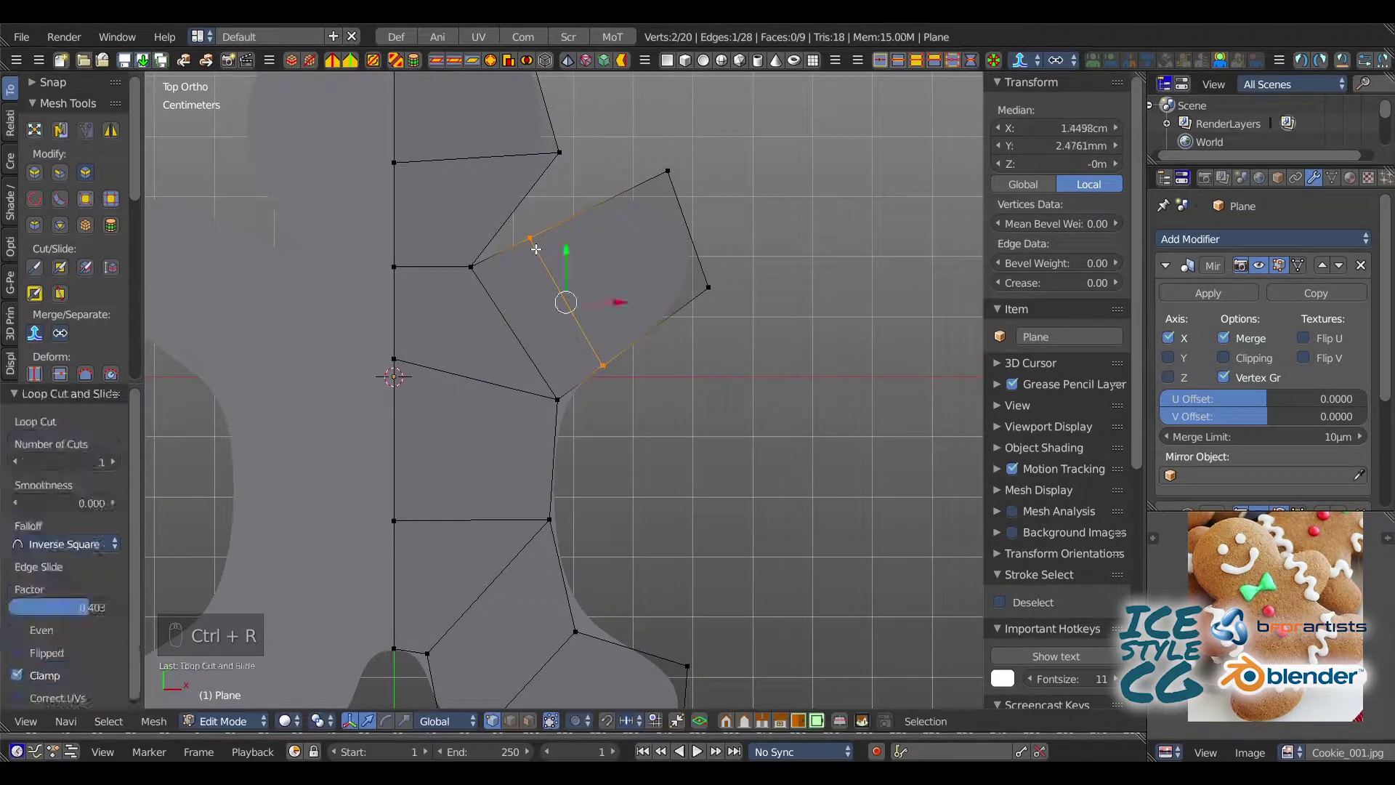
# - Move the arm tip's upper vertex outward and down, and its lower vertex outward and slightly up
pyautogui.press('a')
pyautogui.moveTo(666, 172); pyautogui.dragTo(683, 196, button='right')
pyautogui.press('a')
pyautogui.keyDown('ctrl'); pyautogui.moveTo(748, 294); pyautogui.dragTo(724, 287); pyautogui.keyUp('ctrl')
pyautogui.moveTo(724, 287); pyautogui.dragTo(732, 277, button='right')
# - Move the arm loop's upper vertex towards the shoulder, and the armpit vertex about 1.6 mm inward and 6.7 mm down
pyautogui.press('a')
pyautogui.moveTo(547, 247); pyautogui.dragTo(537, 266, button='right')
pyautogui.press('a')
pyautogui.keyDown('ctrl'); pyautogui.moveTo(630, 392); pyautogui.dragTo(617, 366); pyautogui.keyUp('ctrl')
pyautogui.moveTo(617, 365)
pyautogui.mouseDown(button='right')
pyautogui.moveTo(614, 390)
pyautogui.moveTo(560, 438)
pyautogui.mouseUp(button='right')
pyautogui.press('a')
pyautogui.rightClick(569, 398)
# - Move the head's outer side vertices outward in top view to widen the head
pyautogui.moveTo(559, 438); pyautogui.dragTo(543, 331, button='middle')
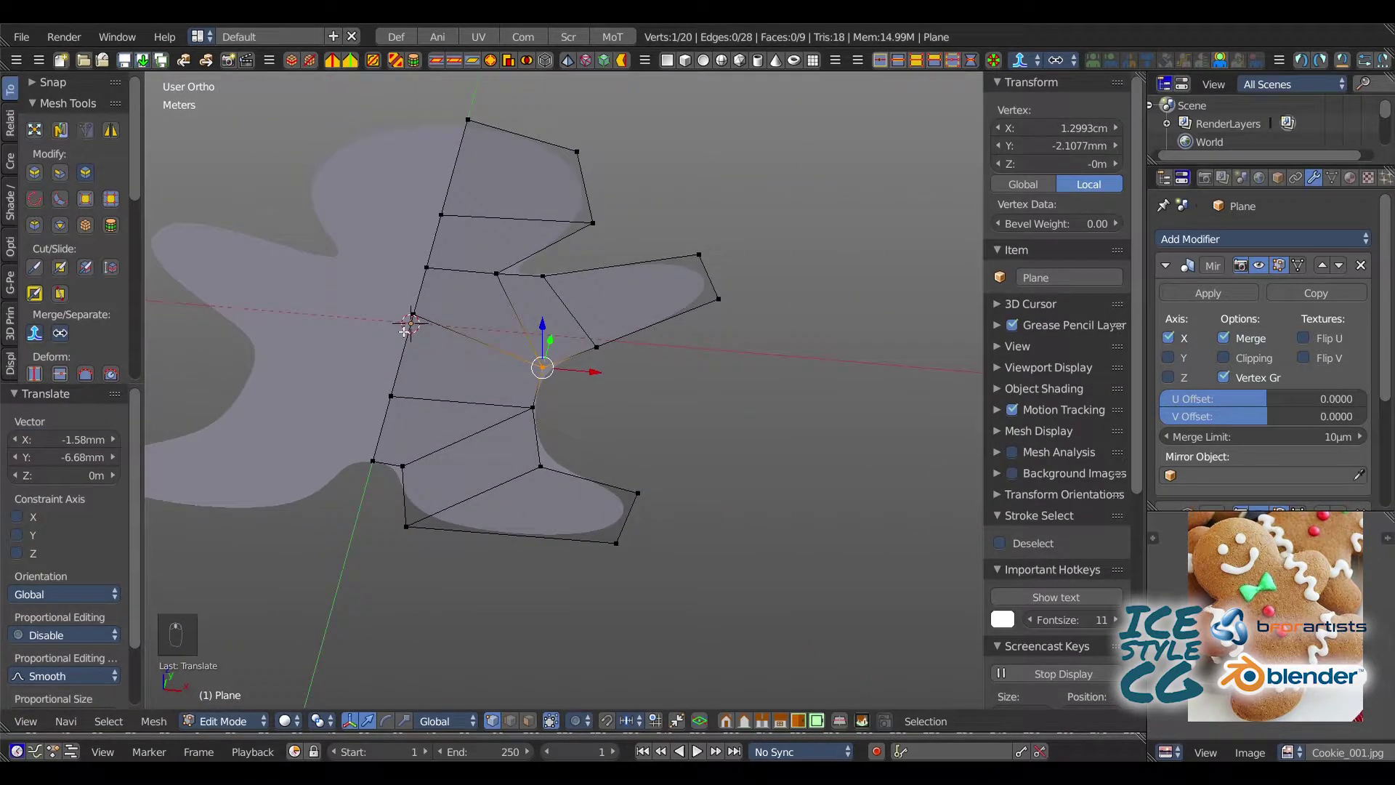
pyautogui.moveTo(405, 331); pyautogui.dragTo(478, 396, button='middle')
pyautogui.keyDown('shift'); pyautogui.moveTo(478, 397); pyautogui.dragTo(508, 520, button='middle'); pyautogui.keyUp('shift')
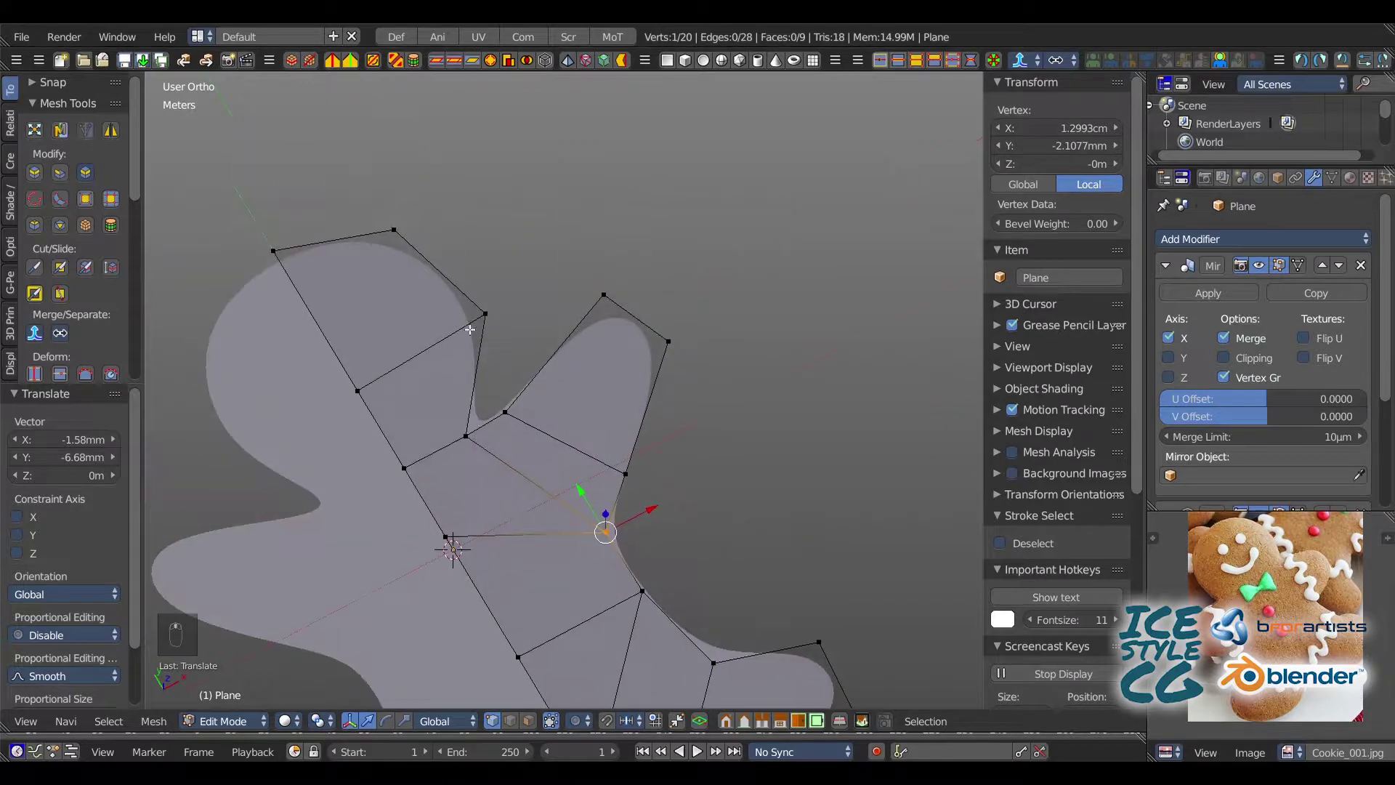
pyautogui.press('KP_7')
pyautogui.press('a')
pyautogui.press('a')
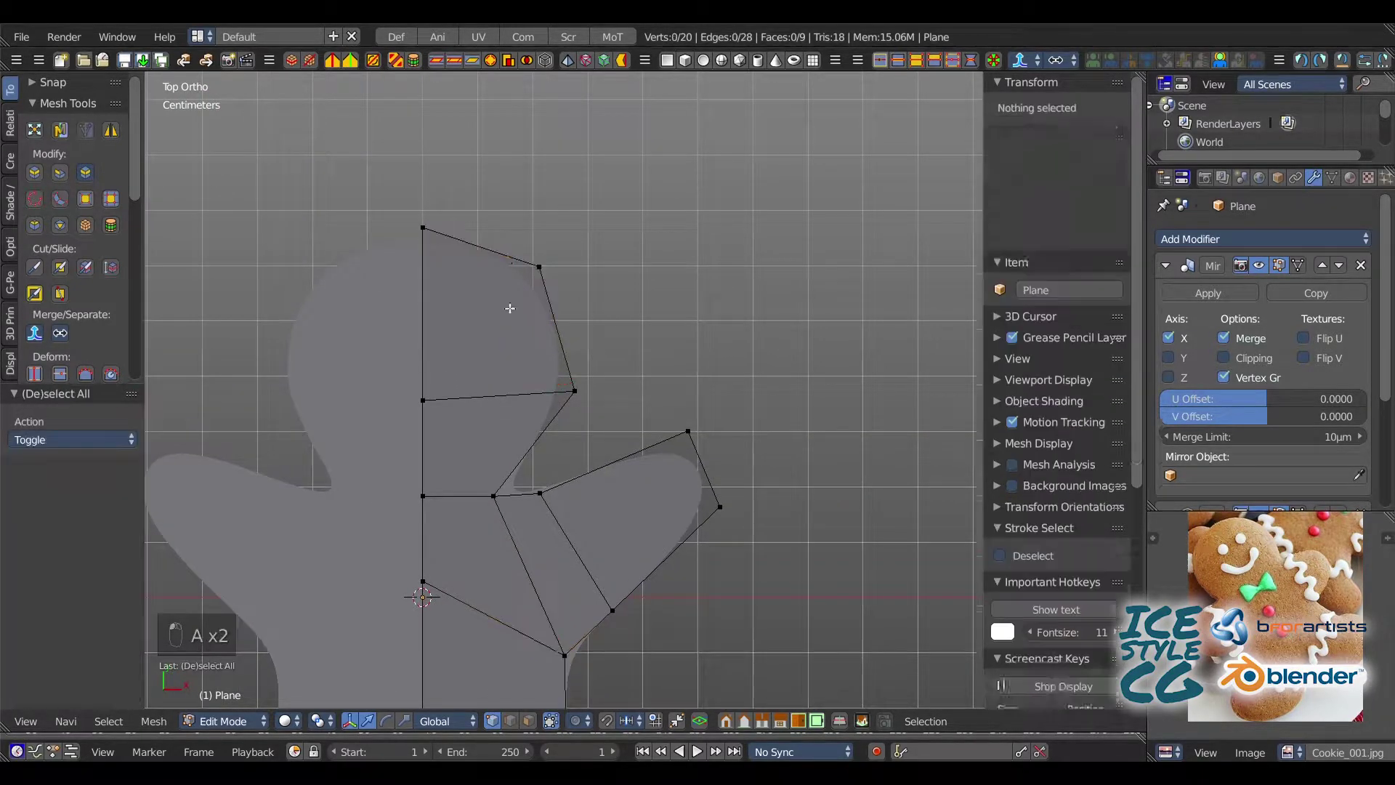
pyautogui.moveTo(488, 305)
pyautogui.keyDown('ctrl'); pyautogui.mouseDown()
pyautogui.moveTo(484, 214)
pyautogui.moveTo(508, 367)
pyautogui.moveTo(597, 385)
pyautogui.mouseUp(); pyautogui.keyUp('ctrl')
pyautogui.press('a')
pyautogui.moveTo(592, 328); pyautogui.dragTo(605, 323)
# - Move the head's upper outer vertex outward and up, and the cheek vertex outward and down
pyautogui.press('a')
pyautogui.moveTo(563, 246); pyautogui.dragTo(574, 226)
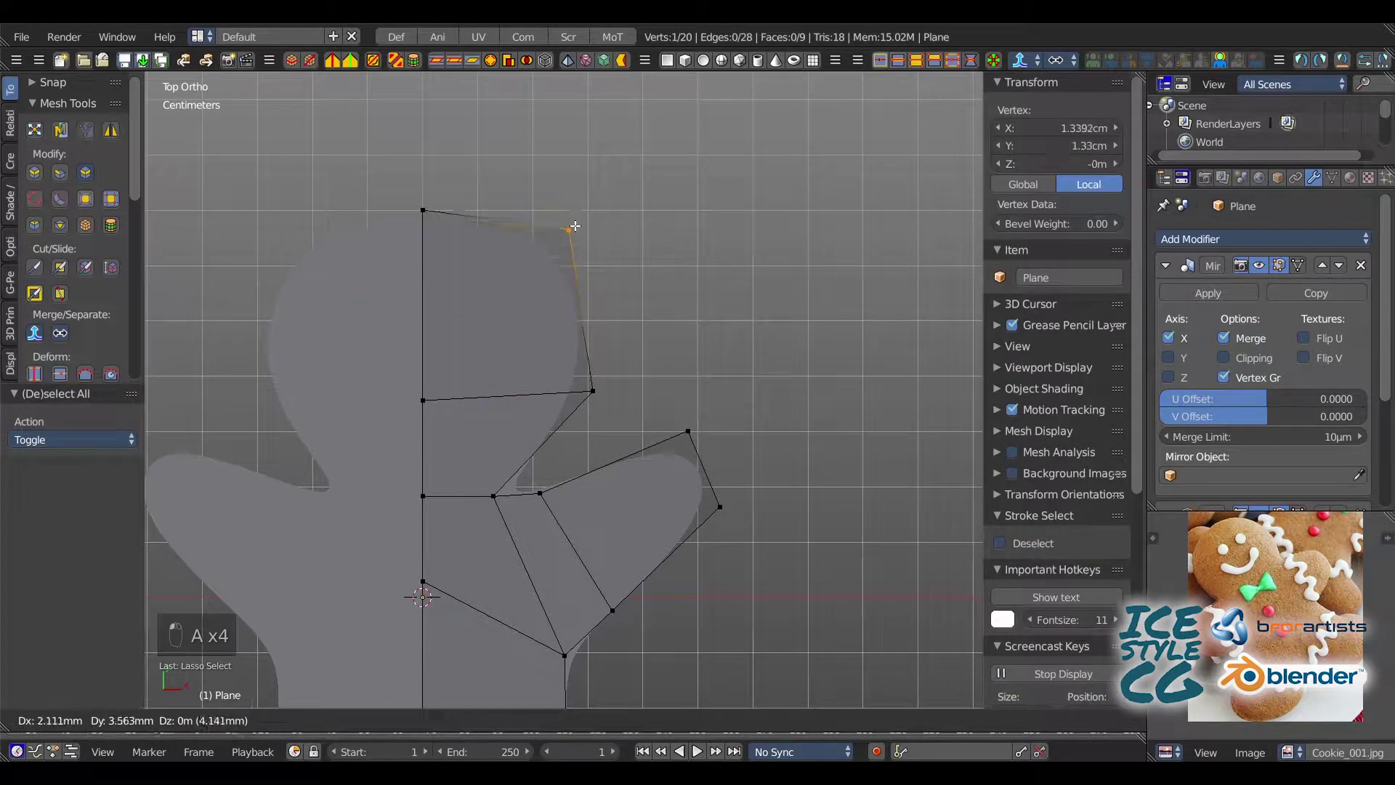
pyautogui.click(572, 244)
pyautogui.press('a')
pyautogui.moveTo(592, 389); pyautogui.dragTo(612, 422, button='right')
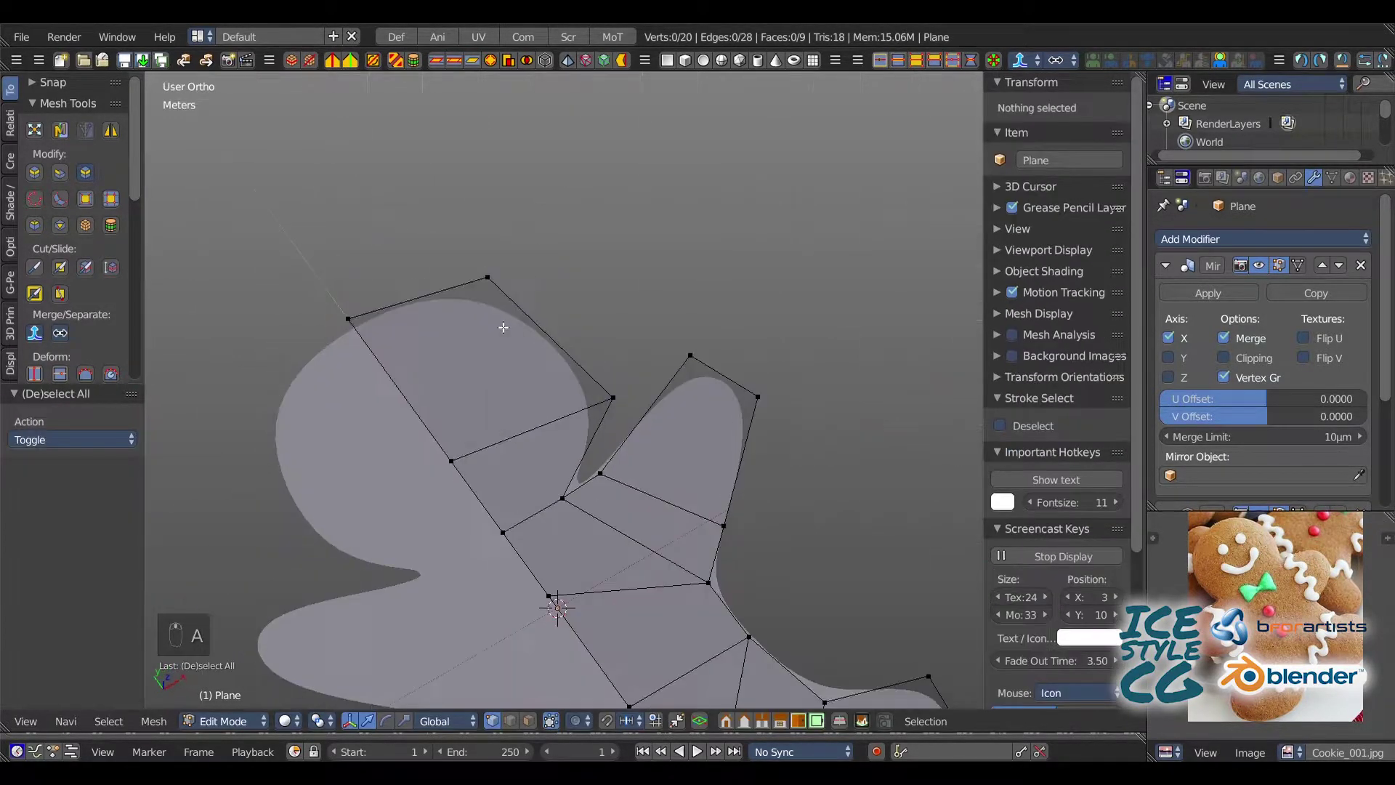
# - Move the top vertex of the head on the centre line about 5.5 mm upward along Y
pyautogui.press('Tab')
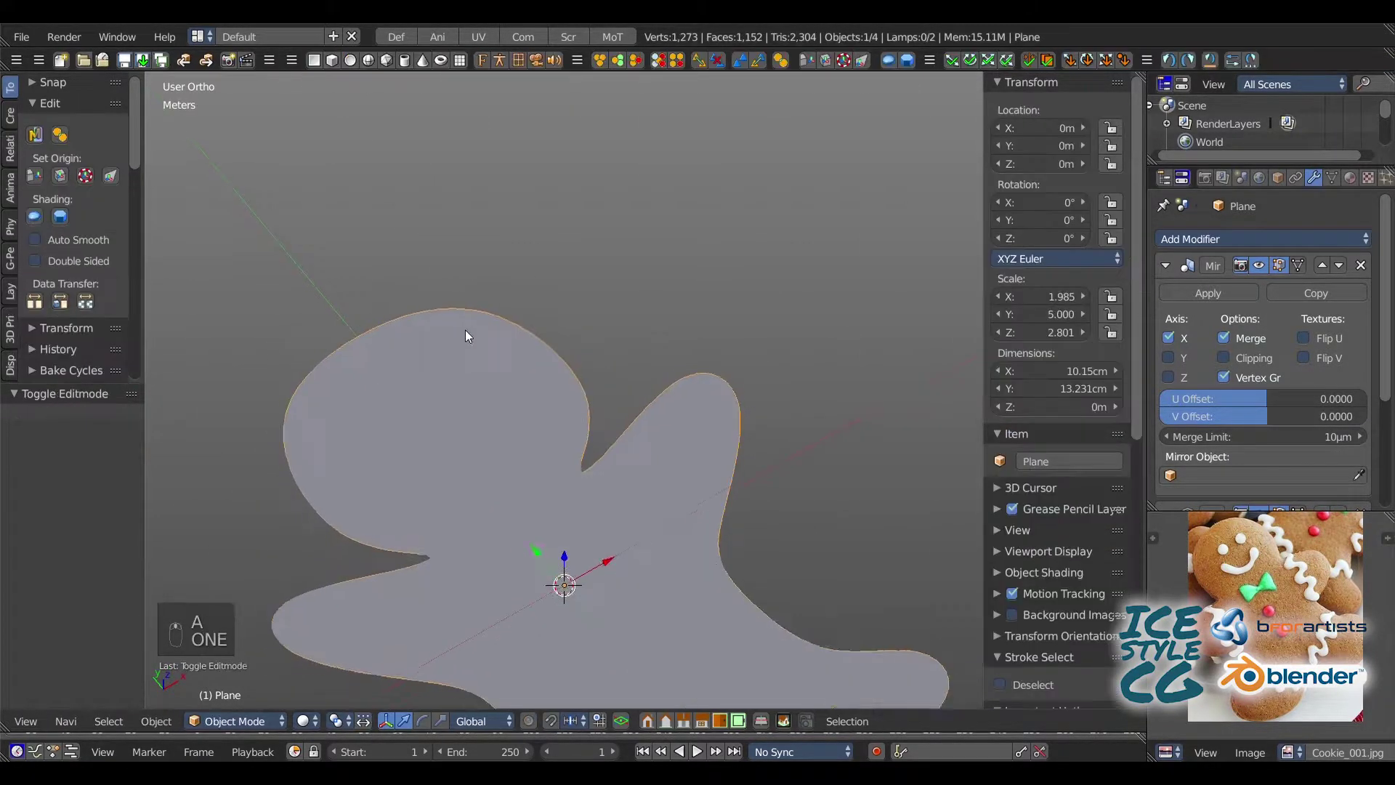
pyautogui.moveTo(466, 329)
pyautogui.mouseDown(button='middle')
pyautogui.moveTo(430, 308)
pyautogui.moveTo(376, 340)
pyautogui.mouseUp(button='middle')
pyautogui.press('2')
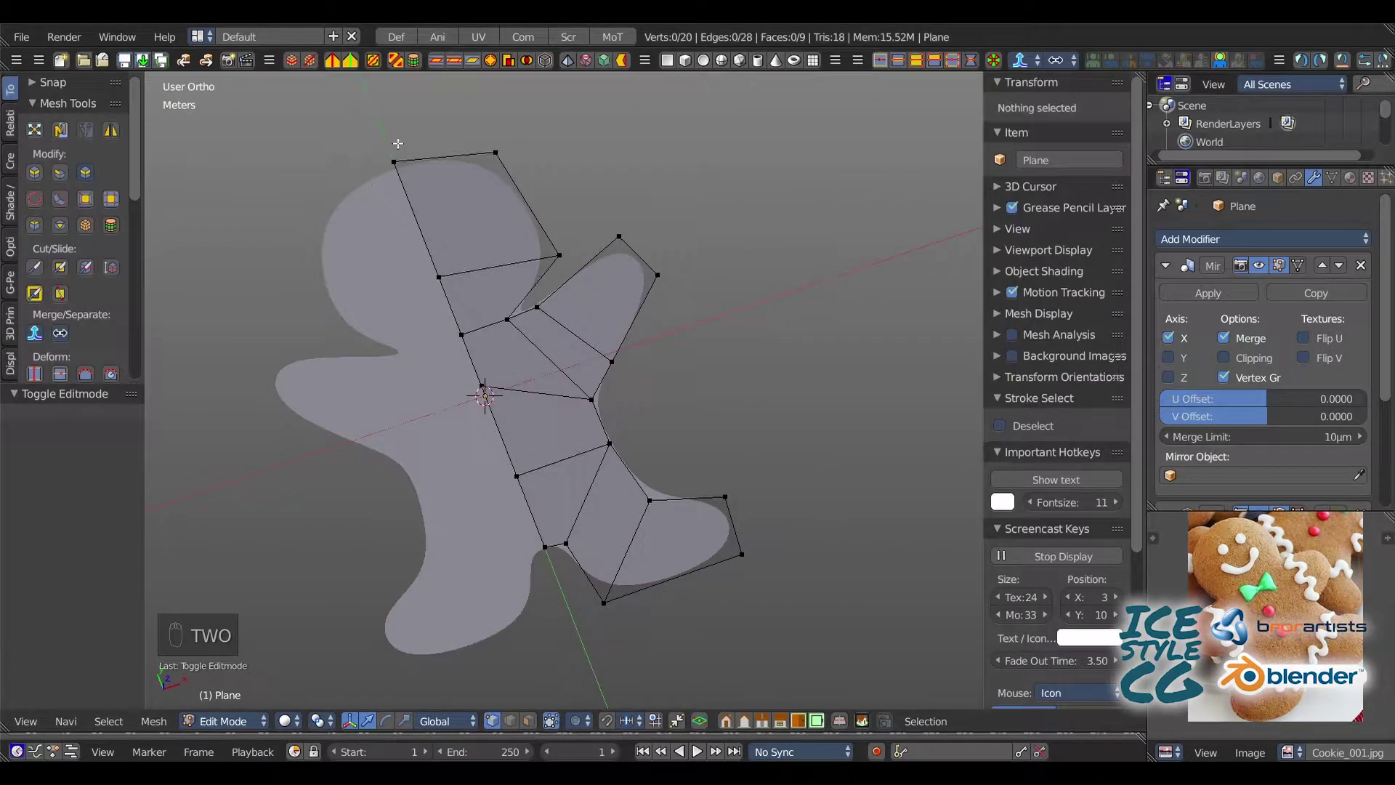
pyautogui.moveTo(398, 142); pyautogui.dragTo(386, 142)
pyautogui.click(375, 125)
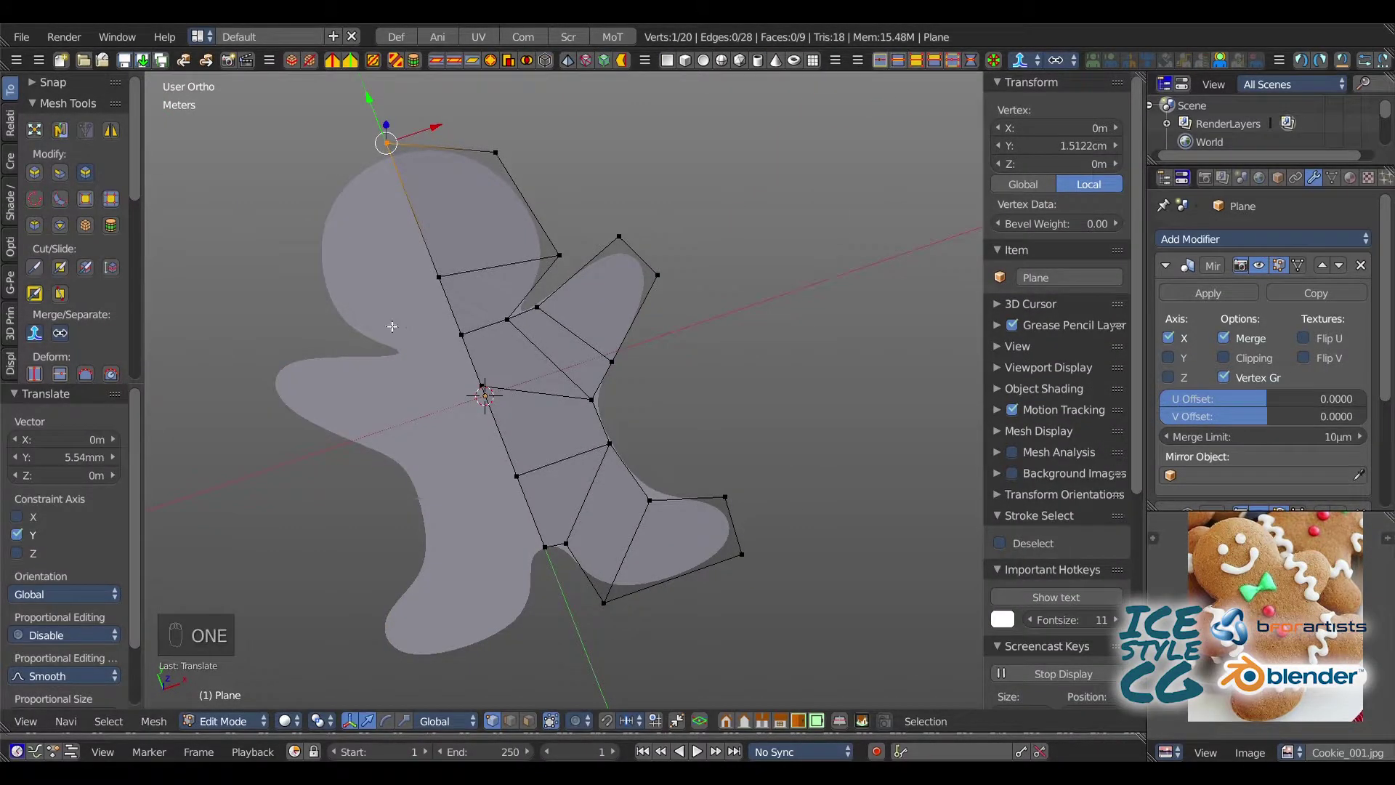
# - Leave Edit Mode and add a Solidify modifier to the cookie
pyautogui.press('Tab')
pyautogui.click(1235, 238)
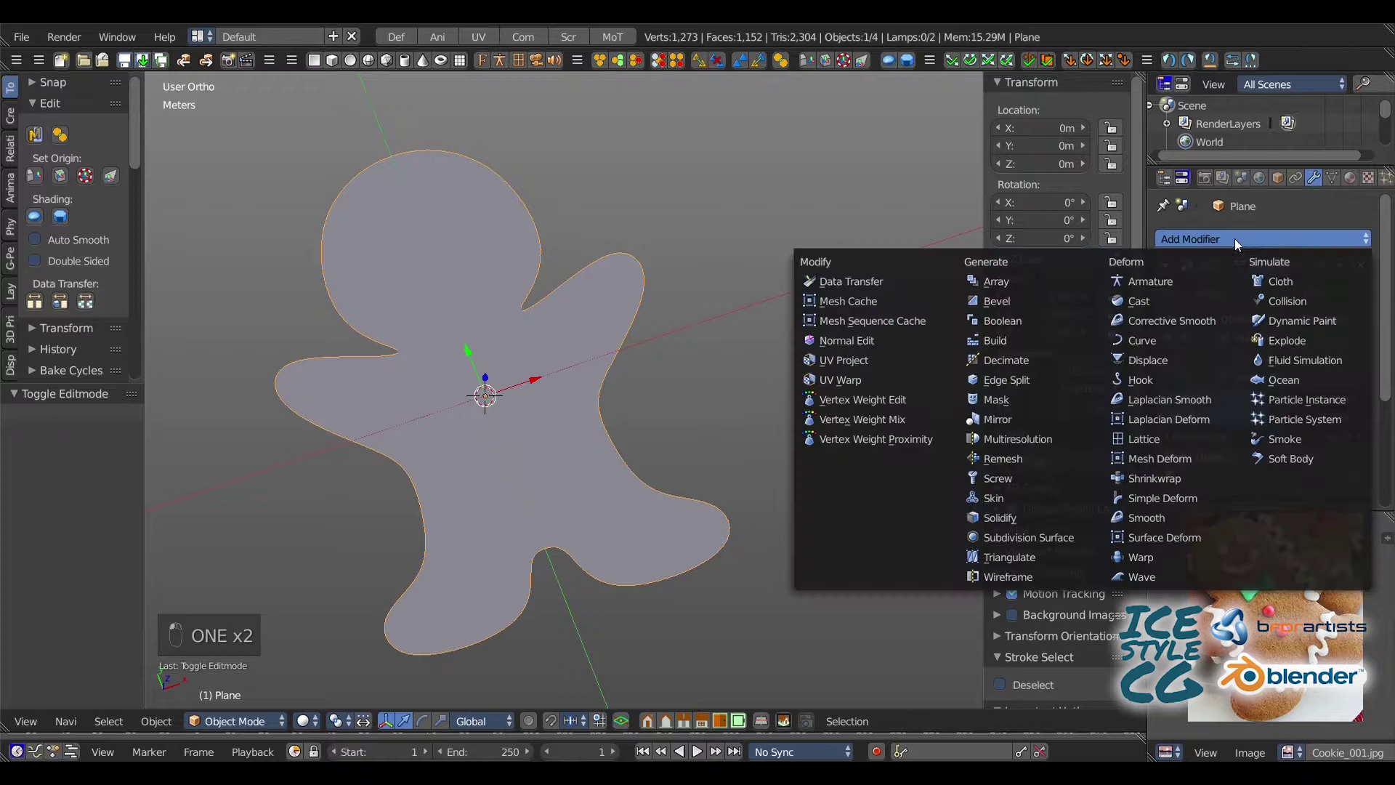
pyautogui.click(1008, 520)
pyautogui.moveTo(450, 430); pyautogui.dragTo(470, 376, button='middle')
pyautogui.scroll(4, 519, 318)
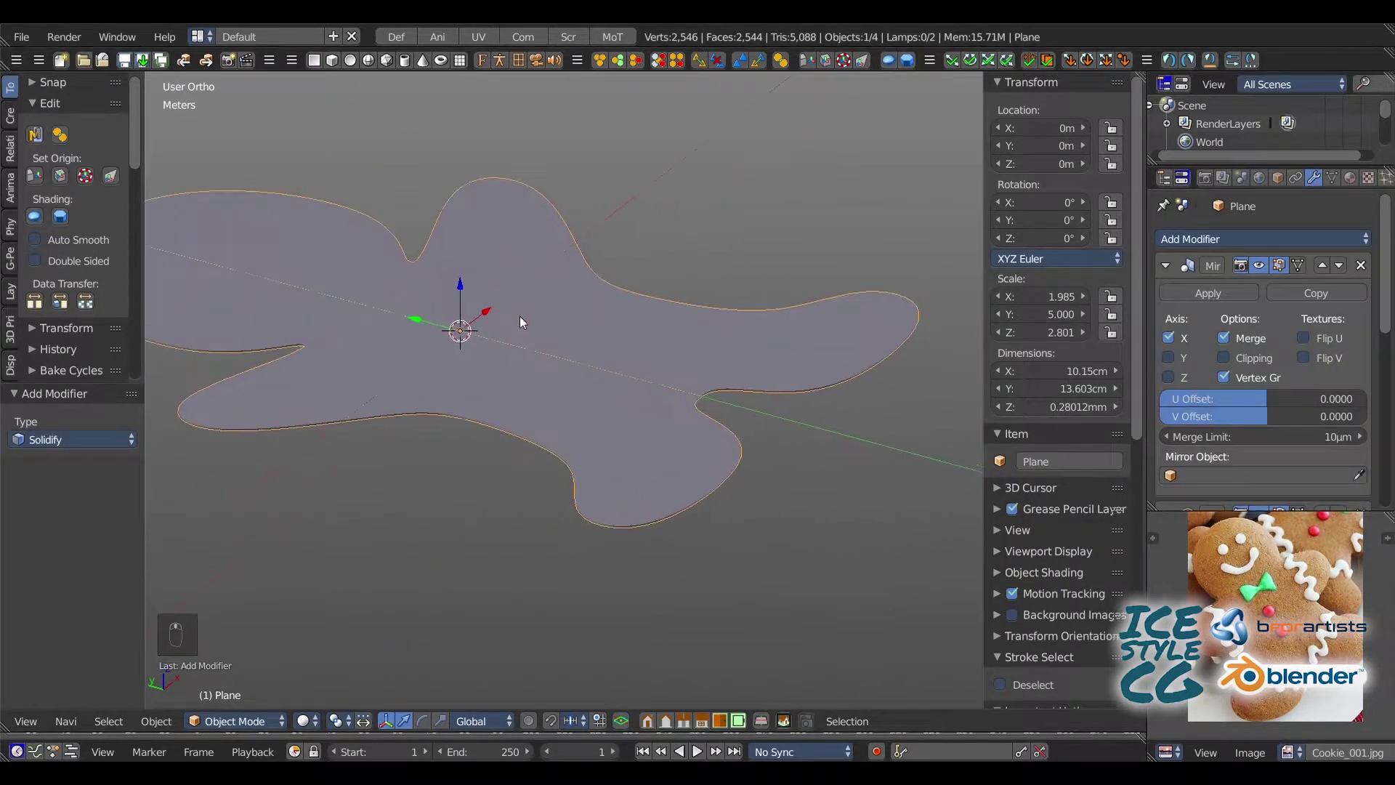
# - Apply the cookie object's rotation and scale
pyautogui.click(173, 722)
pyautogui.moveTo(166, 685)
pyautogui.click(418, 537)
# - Move the Solidify modifier above the Subdivision Surface modifier in the stack
pyautogui.click(1165, 265)
pyautogui.click(1316, 324)
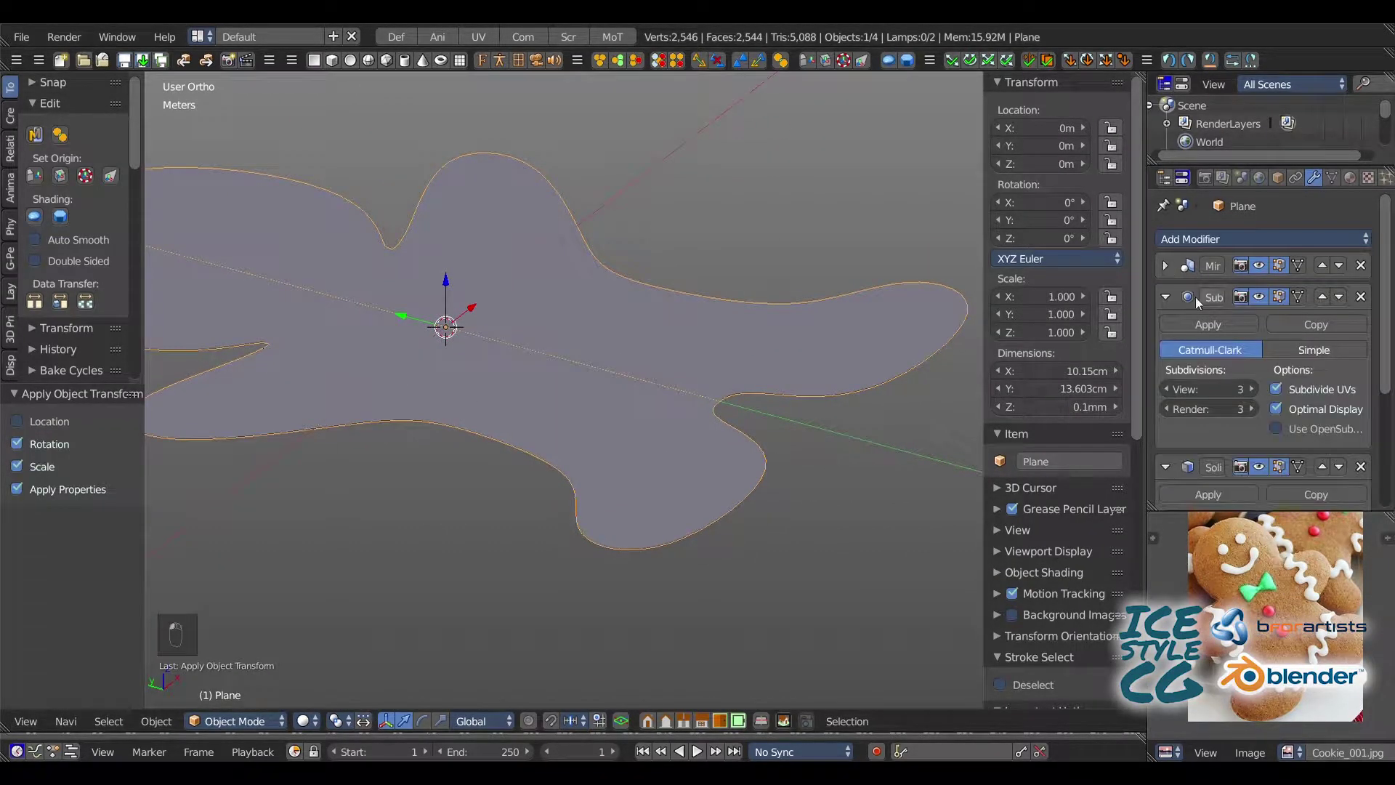
pyautogui.click(1166, 296)
pyautogui.click(1322, 327)
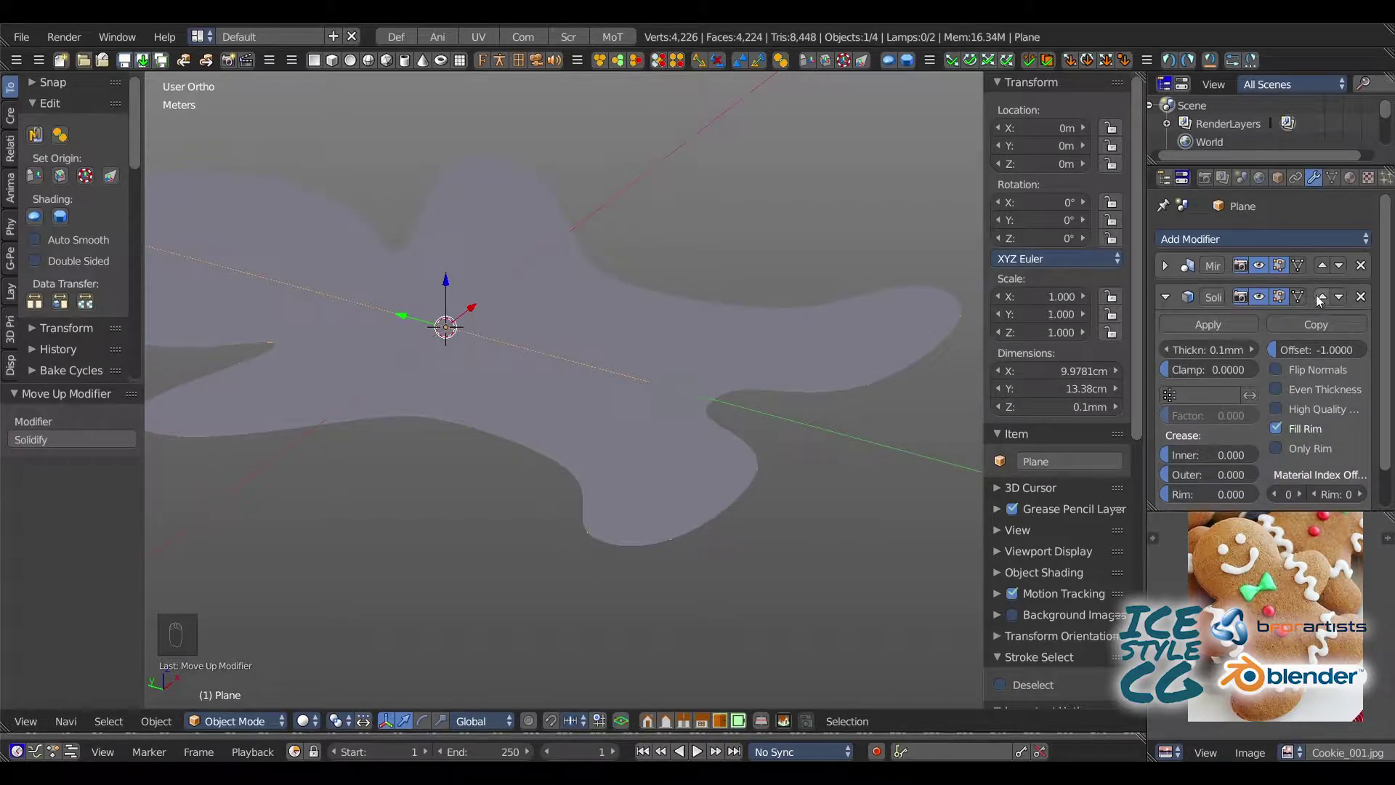
# - Set Solidify thickness to 1.02 cm, inner crease to 0.765 and outer crease to 0.300, and enable Even Thickness and High Quality Normals
pyautogui.moveTo(1195, 348); pyautogui.dragTo(1262, 329)
pyautogui.moveTo(1221, 455); pyautogui.dragTo(1246, 476)
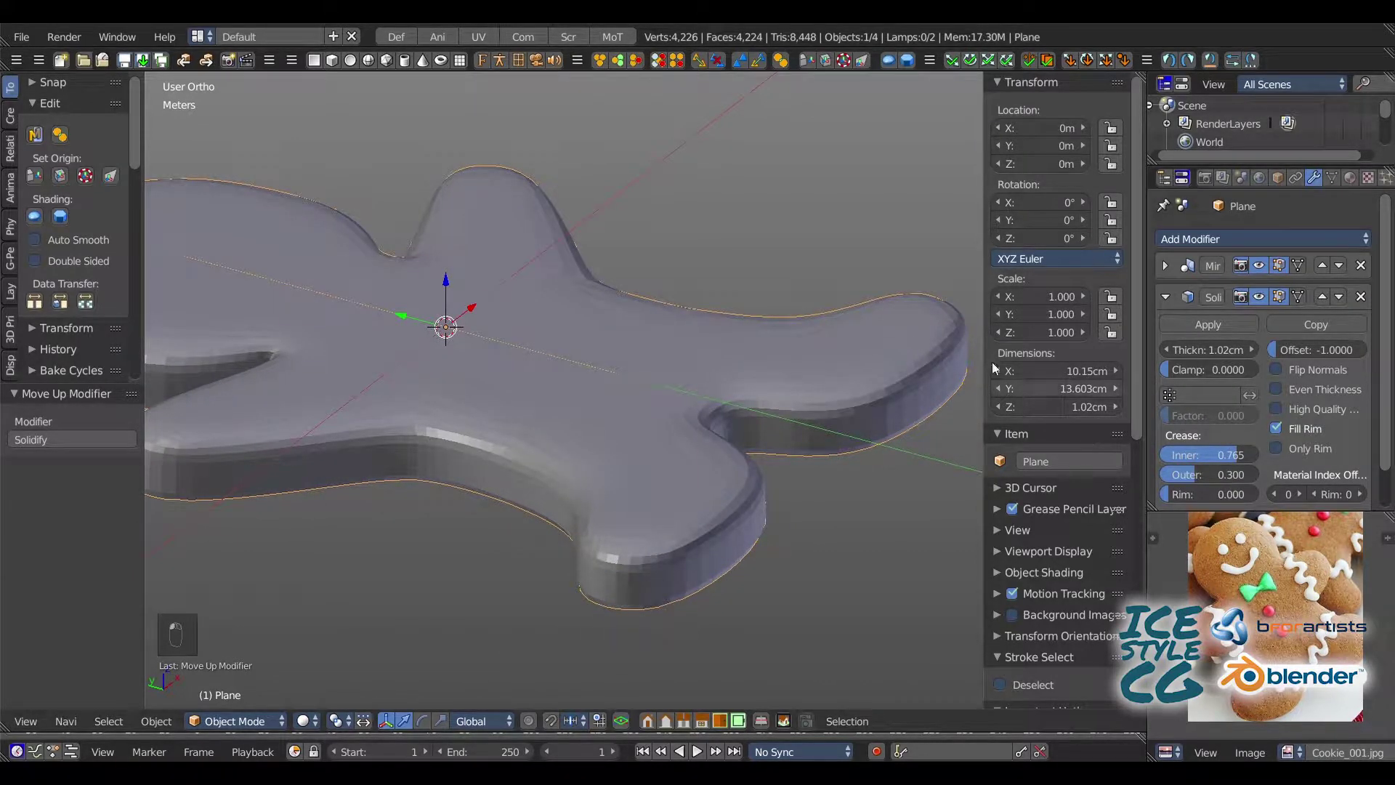
pyautogui.click(1276, 384)
# - In Edit Mode, move the arm tip's two vertices about 2.5 mm outward and 7.4 mm down
pyautogui.moveTo(578, 368); pyautogui.dragTo(373, 393, button='middle')
pyautogui.press('KP_7')
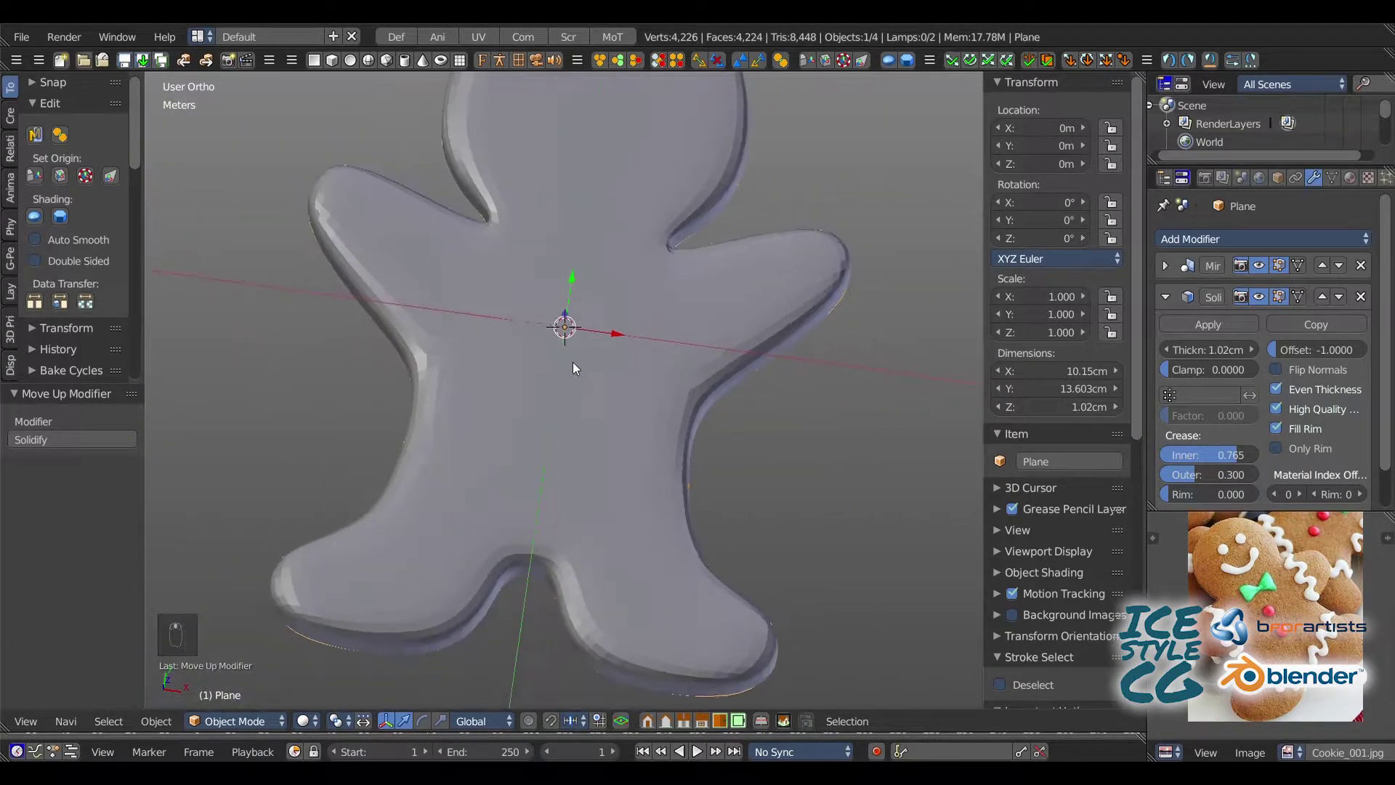
pyautogui.scroll(4, 560, 416)
pyautogui.press('2')
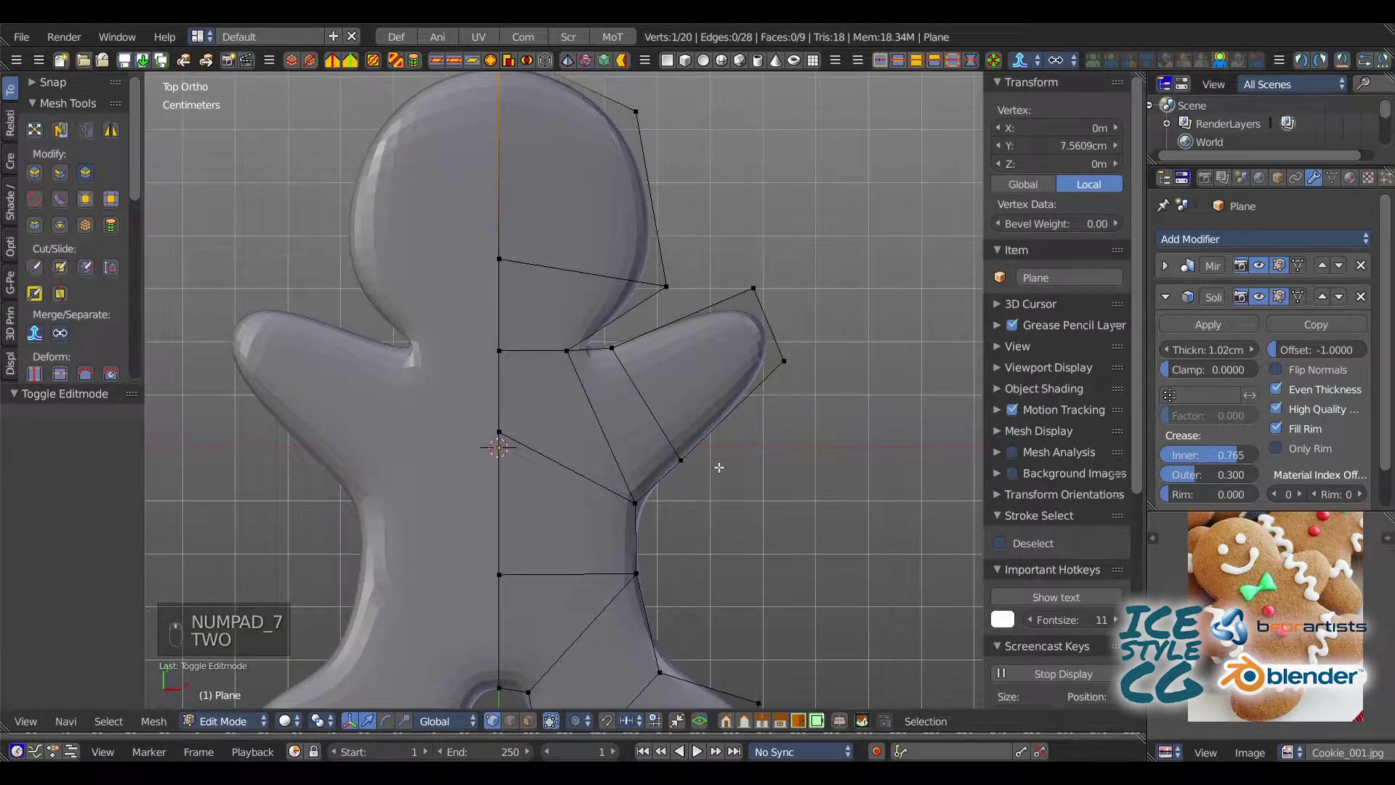
pyautogui.press('a')
pyautogui.moveTo(806, 318)
pyautogui.keyDown('ctrl'); pyautogui.mouseDown()
pyautogui.moveTo(779, 323)
pyautogui.moveTo(794, 364)
pyautogui.mouseUp(); pyautogui.keyUp('ctrl')
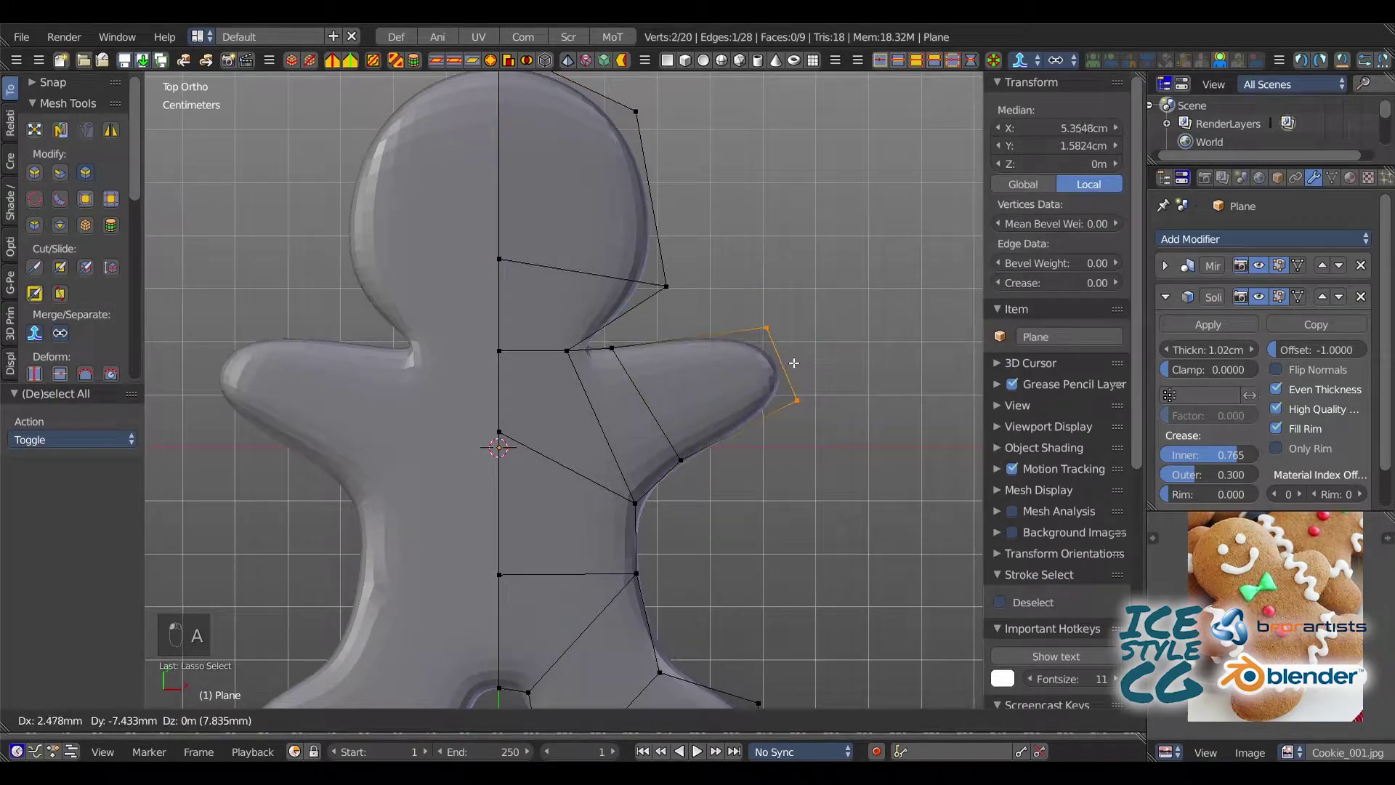
pyautogui.press('z')
pyautogui.press('z')
# - Lower the arm tip's bottom vertex and the arm loop's bottom vertex to thicken the arm
pyautogui.moveTo(810, 401); pyautogui.dragTo(805, 434, button='right')
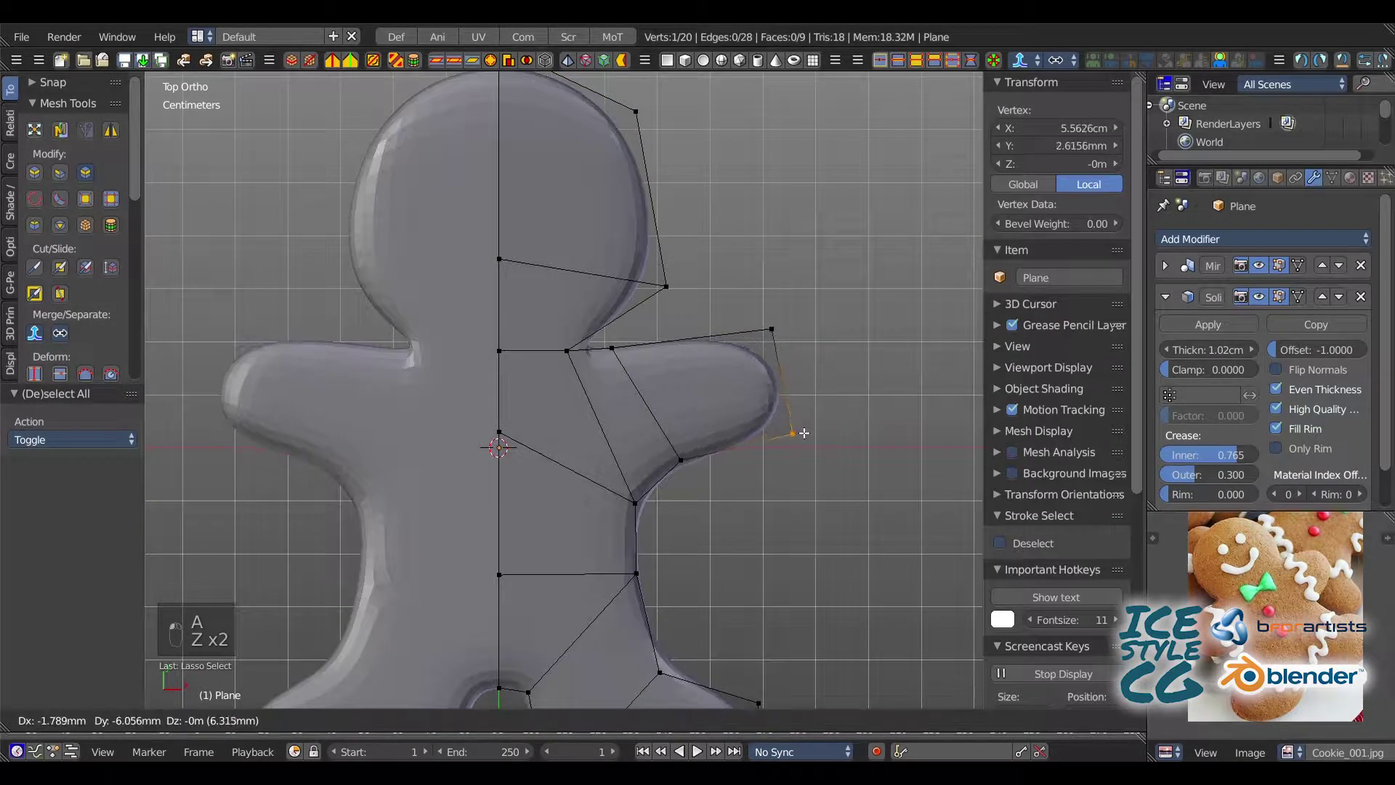
pyautogui.press('z')
pyautogui.press('z')
pyautogui.press('a')
pyautogui.moveTo(680, 460); pyautogui.dragTo(682, 476, button='right')
pyautogui.press('a')
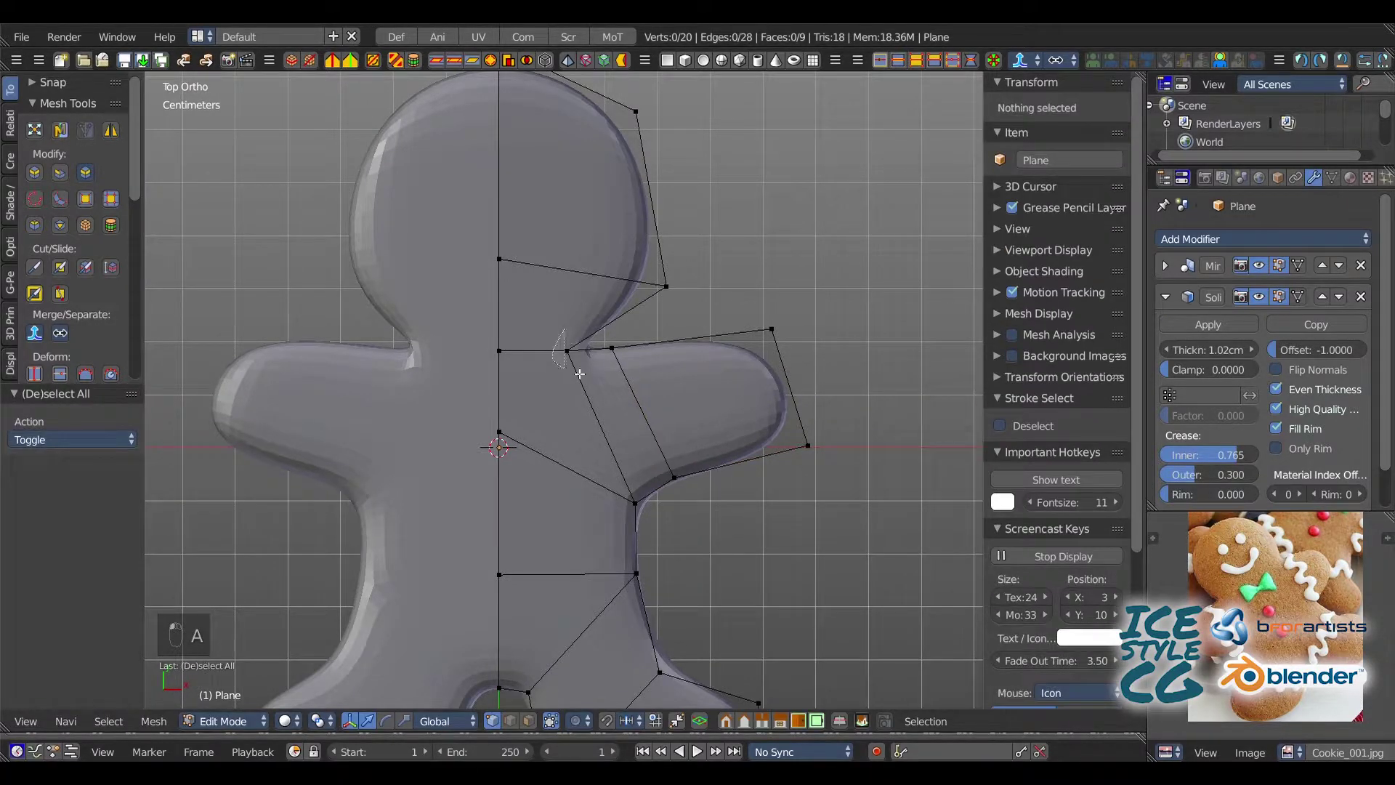
# - Lower the two shoulder vertices slightly and add a loop cut between the cheek and the neck
pyautogui.moveTo(567, 351); pyautogui.dragTo(612, 337, button='right')
pyautogui.hotkey('ctrl', 'r')
pyautogui.click(598, 327)
pyautogui.click(588, 337)
# - Move the new jaw vertex about 1.1 mm inward and 3.3 mm down, and the cheek vertex outward and up
pyautogui.press('a')
pyautogui.rightClick(587, 344)
pyautogui.rightClick(611, 320)
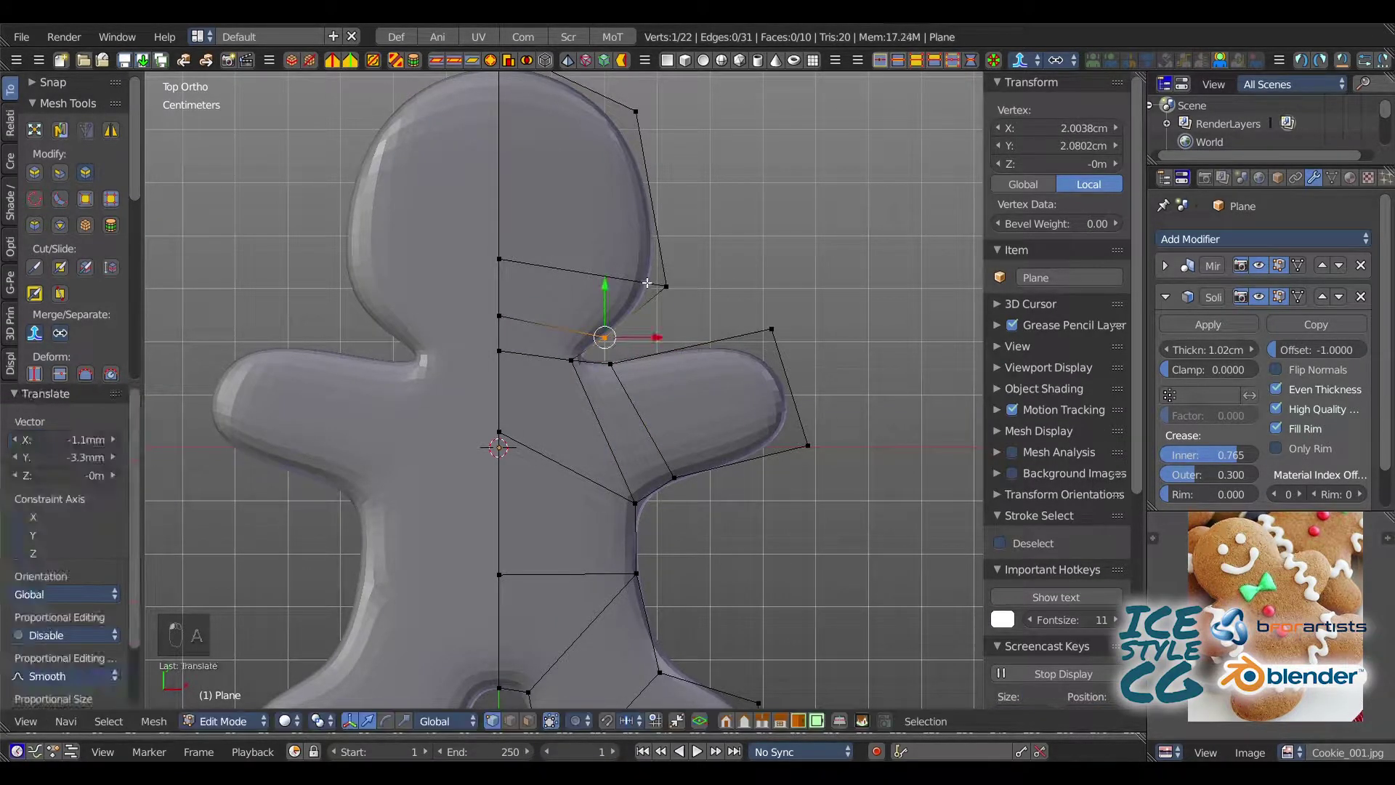
pyautogui.rightClick(666, 286)
pyautogui.moveTo(666, 286); pyautogui.dragTo(695, 235, button='right')
pyautogui.press('a')
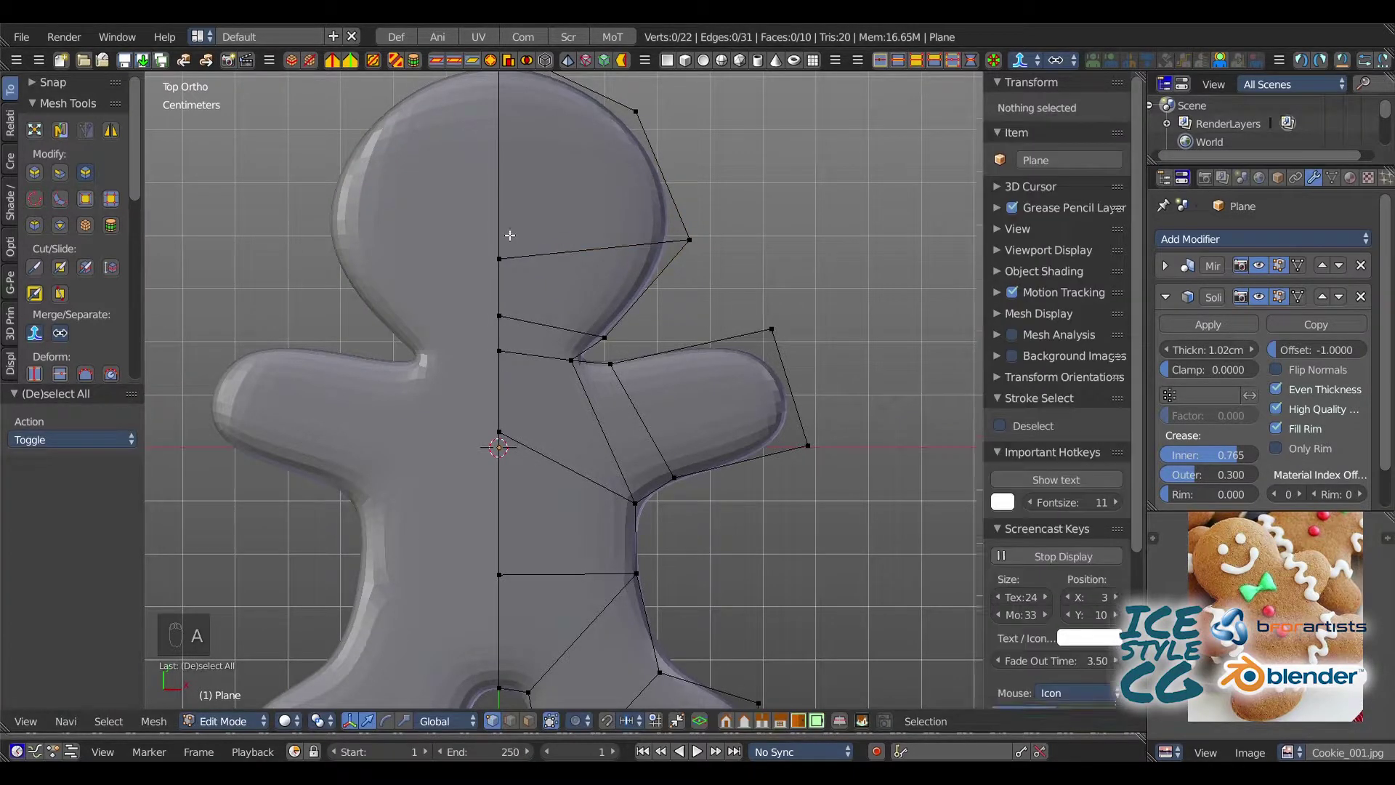
# - Raise the head's middle centre-line vertex, and move its upper outer vertex up and about 2.2 mm outward
pyautogui.rightClick(503, 247)
pyautogui.moveTo(502, 232); pyautogui.dragTo(505, 192)
pyautogui.keyDown('shift'); pyautogui.moveTo(572, 125); pyautogui.dragTo(551, 241, button='middle'); pyautogui.keyUp('shift')
pyautogui.press('a')
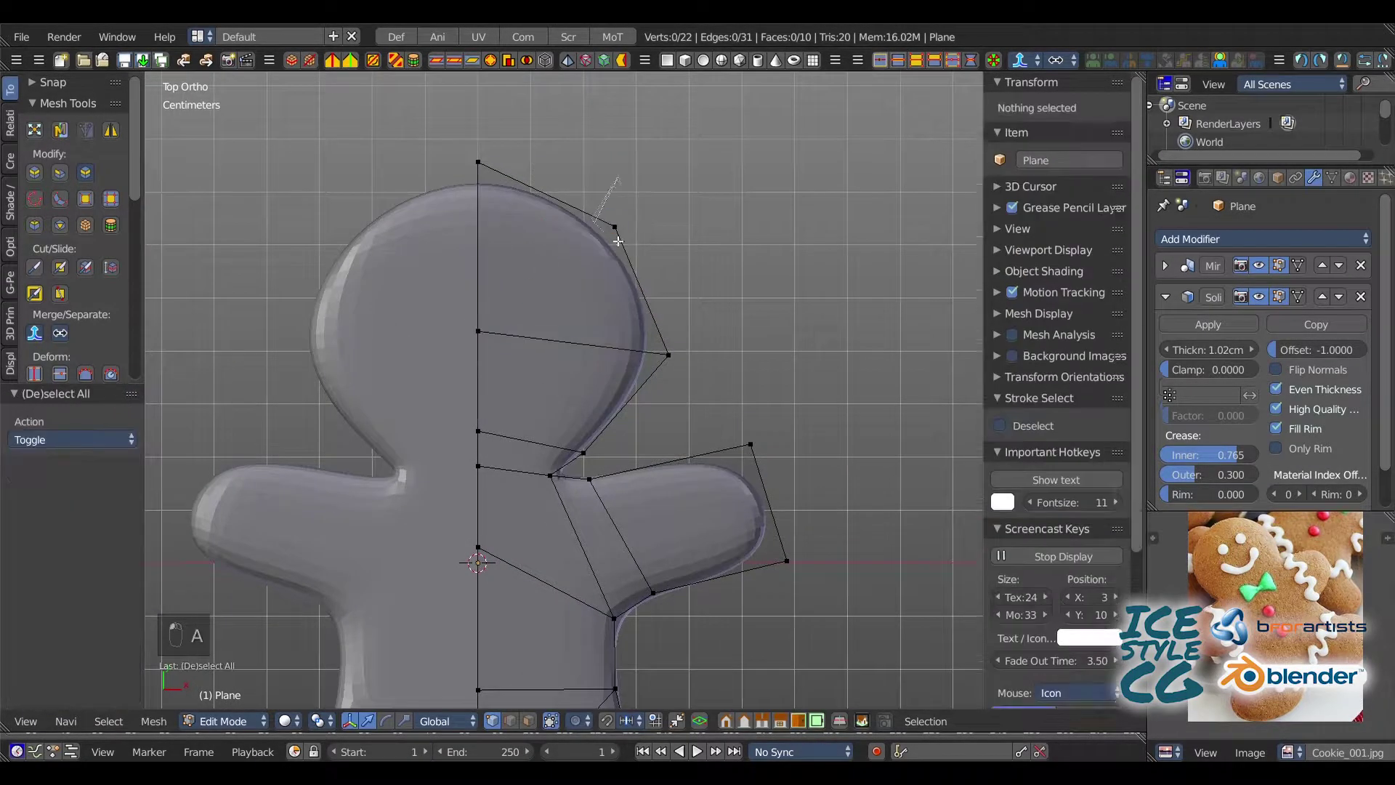
pyautogui.rightClick(615, 228)
pyautogui.moveTo(619, 191); pyautogui.dragTo(661, 206)
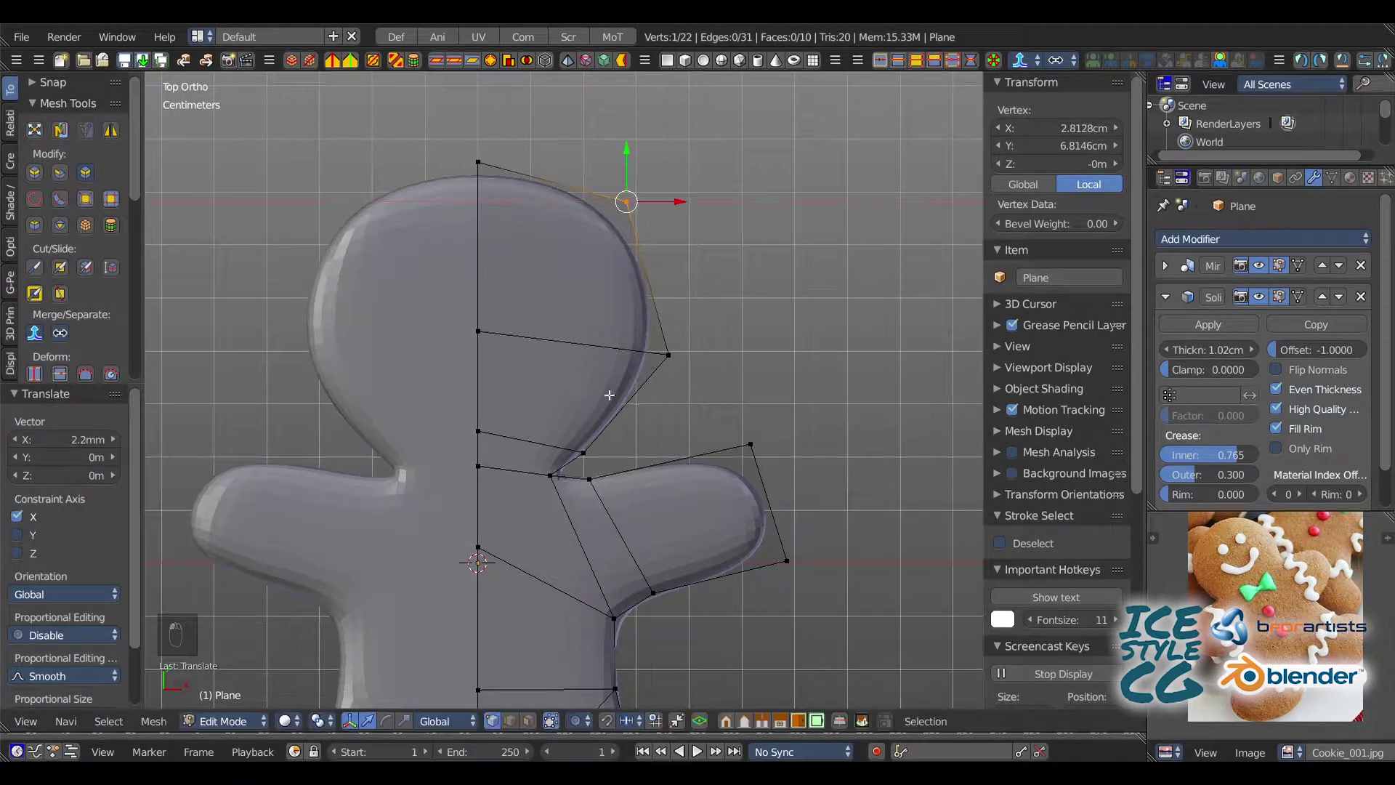
# - Move the jaw vertex about 6.5 mm outward, and shift the two shoulder vertices outward along X
pyautogui.press('a')
pyautogui.moveTo(597, 453); pyautogui.dragTo(629, 445, button='right')
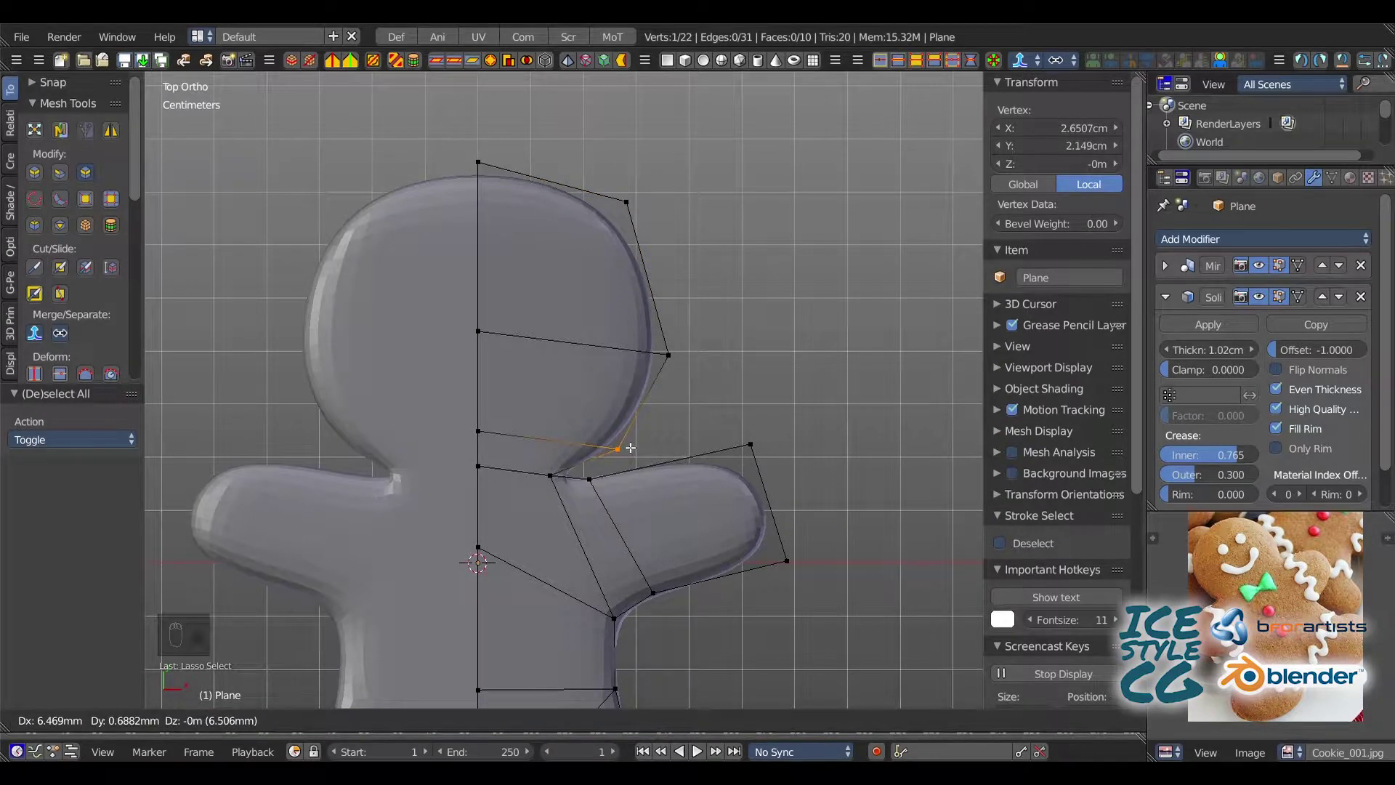
pyautogui.moveTo(629, 448); pyautogui.dragTo(629, 448)
pyautogui.press('a')
pyautogui.moveTo(550, 476); pyautogui.dragTo(589, 479, button='right')
pyautogui.moveTo(601, 480); pyautogui.dragTo(601, 480)
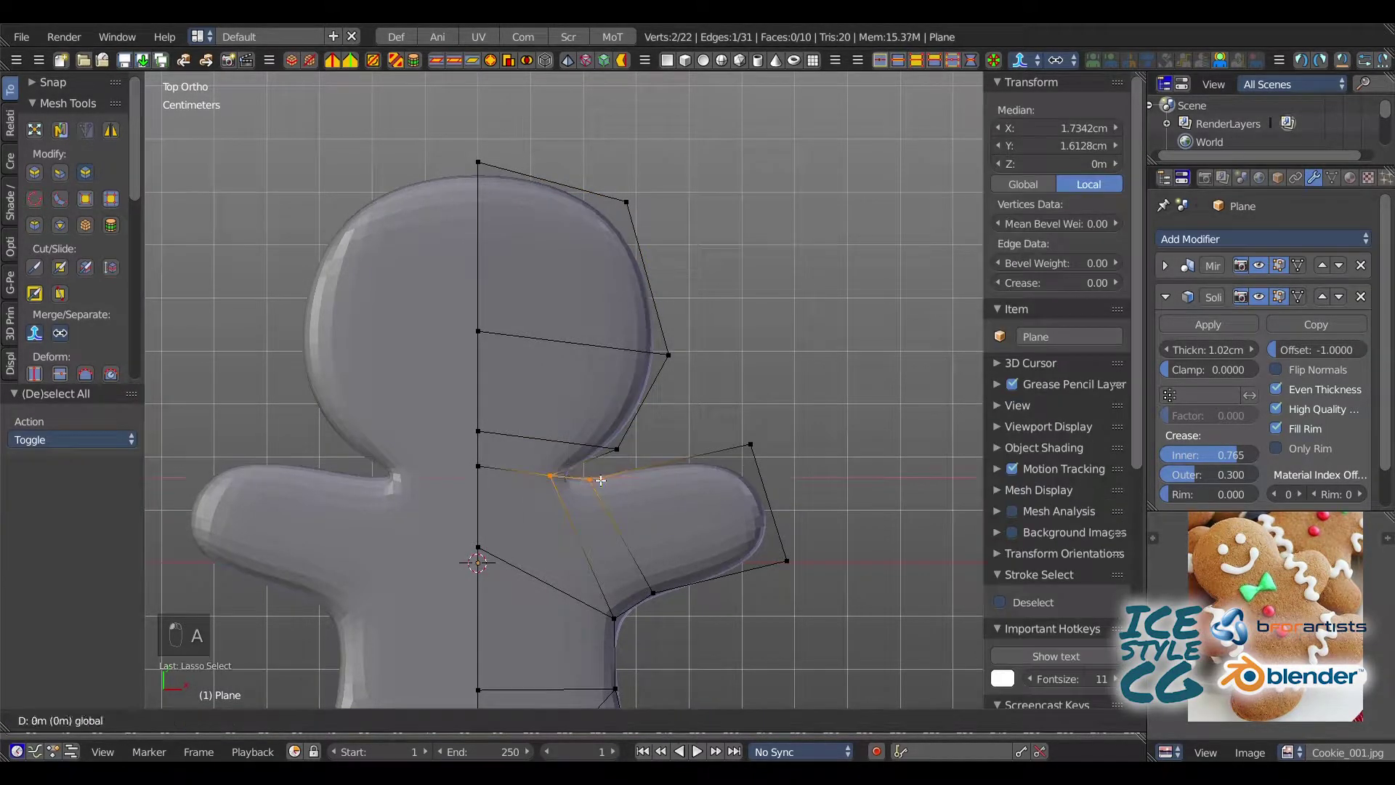
pyautogui.click(625, 481)
# - Move the jaw vertex further outward and up, and raise the cheek vertex about 3 mm
pyautogui.press('a')
pyautogui.rightClick(625, 441)
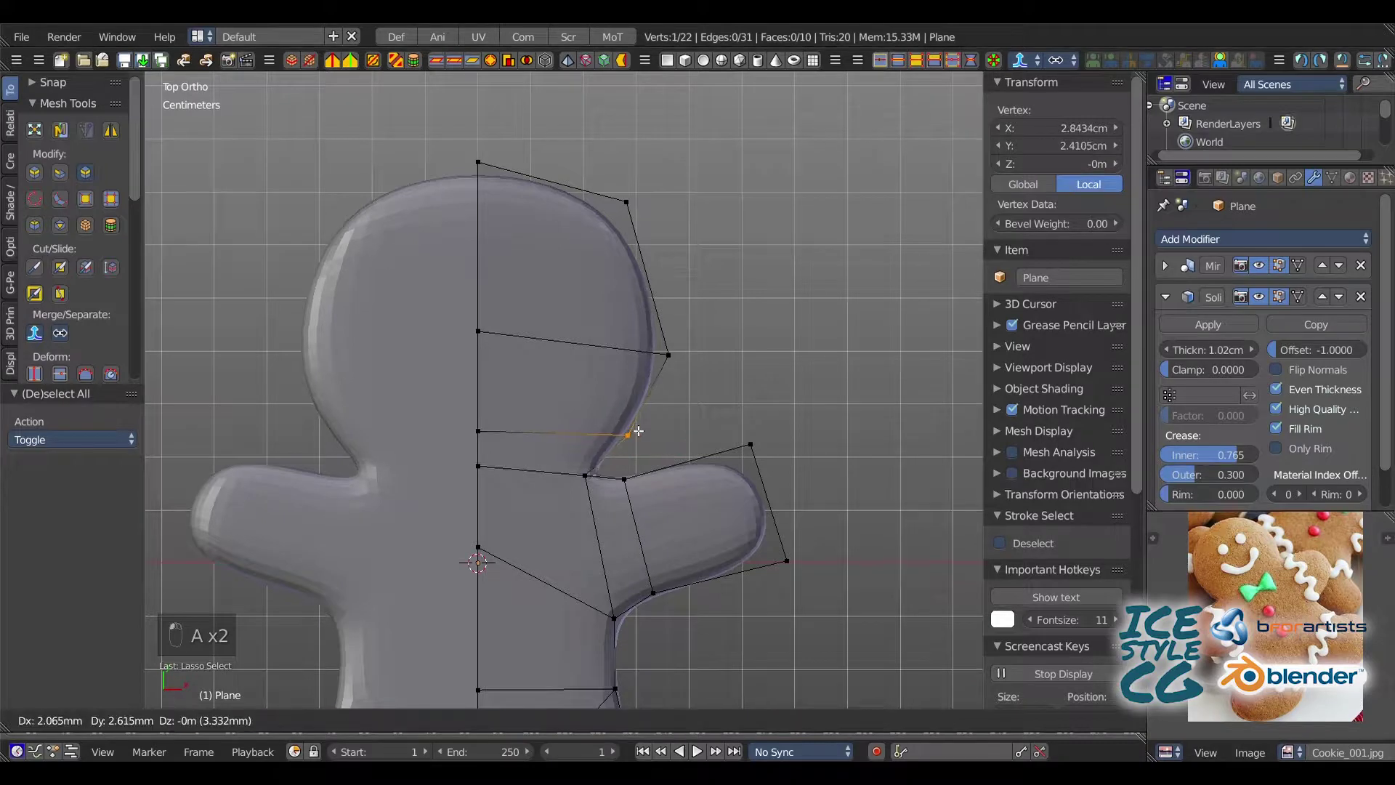
pyautogui.press('a')
pyautogui.moveTo(683, 345); pyautogui.dragTo(679, 335)
# - Lower the two armpit vertices about 4.2 mm, and move the inner one about 1.5 mm outward and 0.5 mm up
pyautogui.keyDown('shift'); pyautogui.moveTo(483, 459); pyautogui.dragTo(517, 319, button='middle'); pyautogui.keyUp('shift')
pyautogui.keyDown('ctrl'); pyautogui.moveTo(517, 320); pyautogui.dragTo(638, 343, button='middle'); pyautogui.keyUp('ctrl')
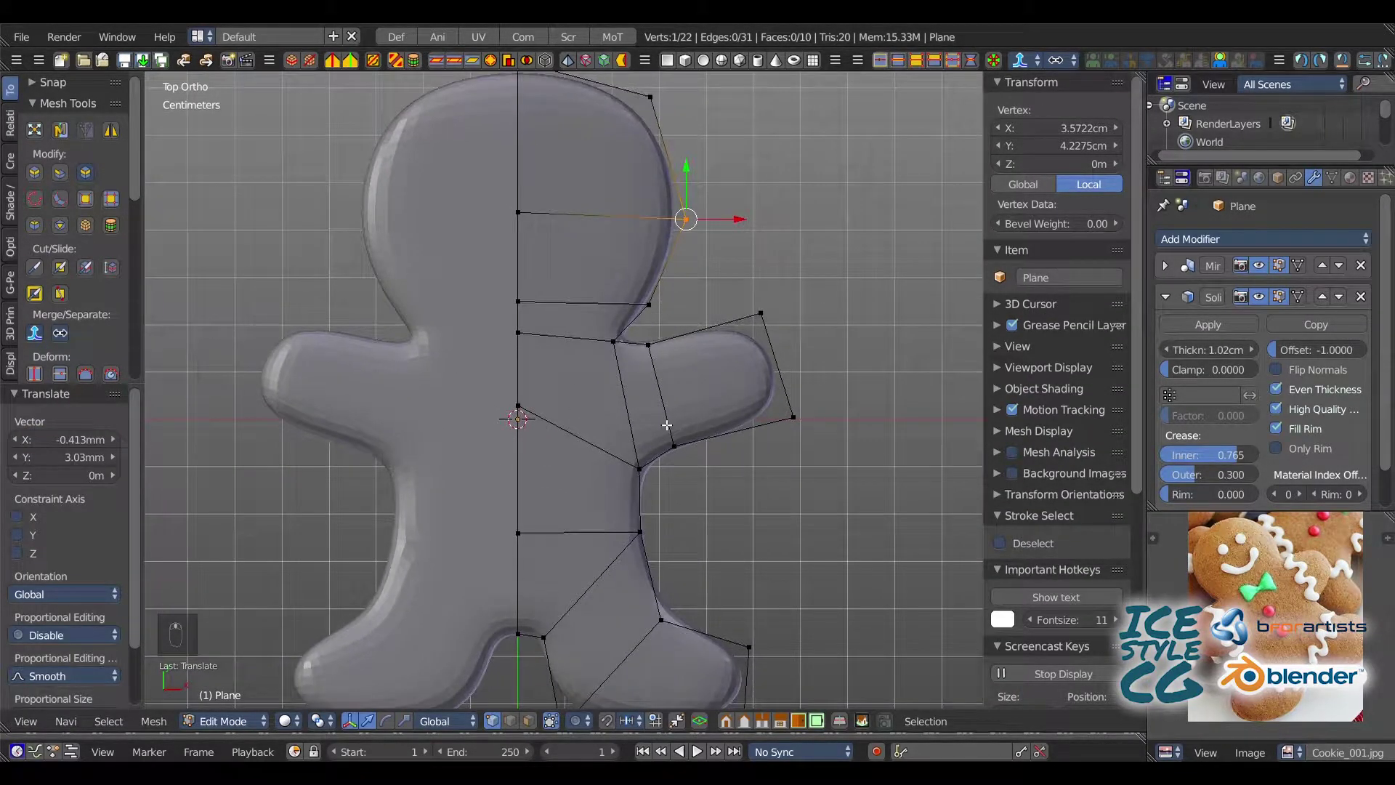
pyautogui.keyDown('ctrl'); pyautogui.moveTo(682, 417); pyautogui.dragTo(668, 465); pyautogui.keyUp('ctrl')
pyautogui.press('a')
pyautogui.moveTo(681, 417)
pyautogui.keyDown('ctrl'); pyautogui.mouseDown()
pyautogui.moveTo(672, 465)
pyautogui.moveTo(652, 445)
pyautogui.mouseUp(); pyautogui.keyUp('ctrl')
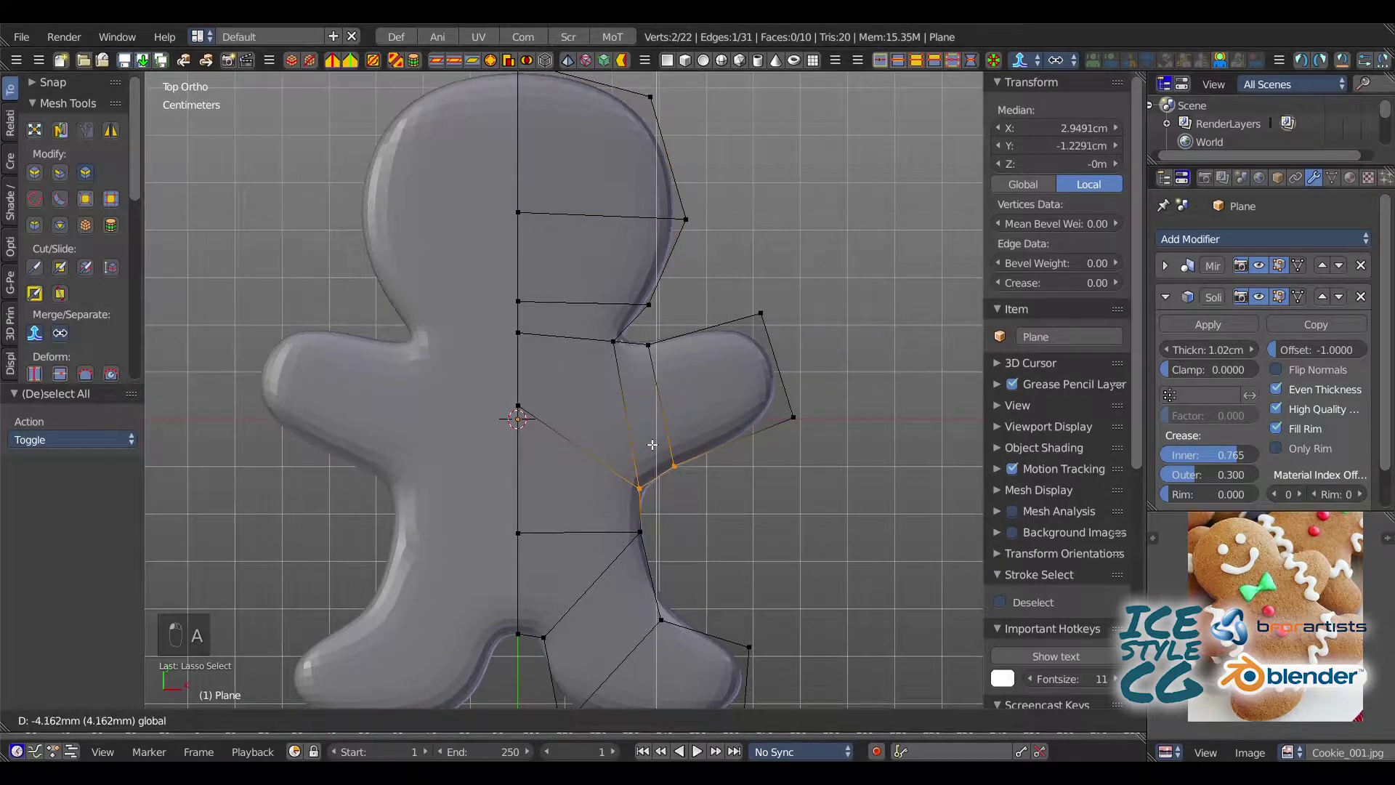
pyautogui.click(636, 473)
pyautogui.press('a')
pyautogui.moveTo(664, 487); pyautogui.dragTo(661, 489)
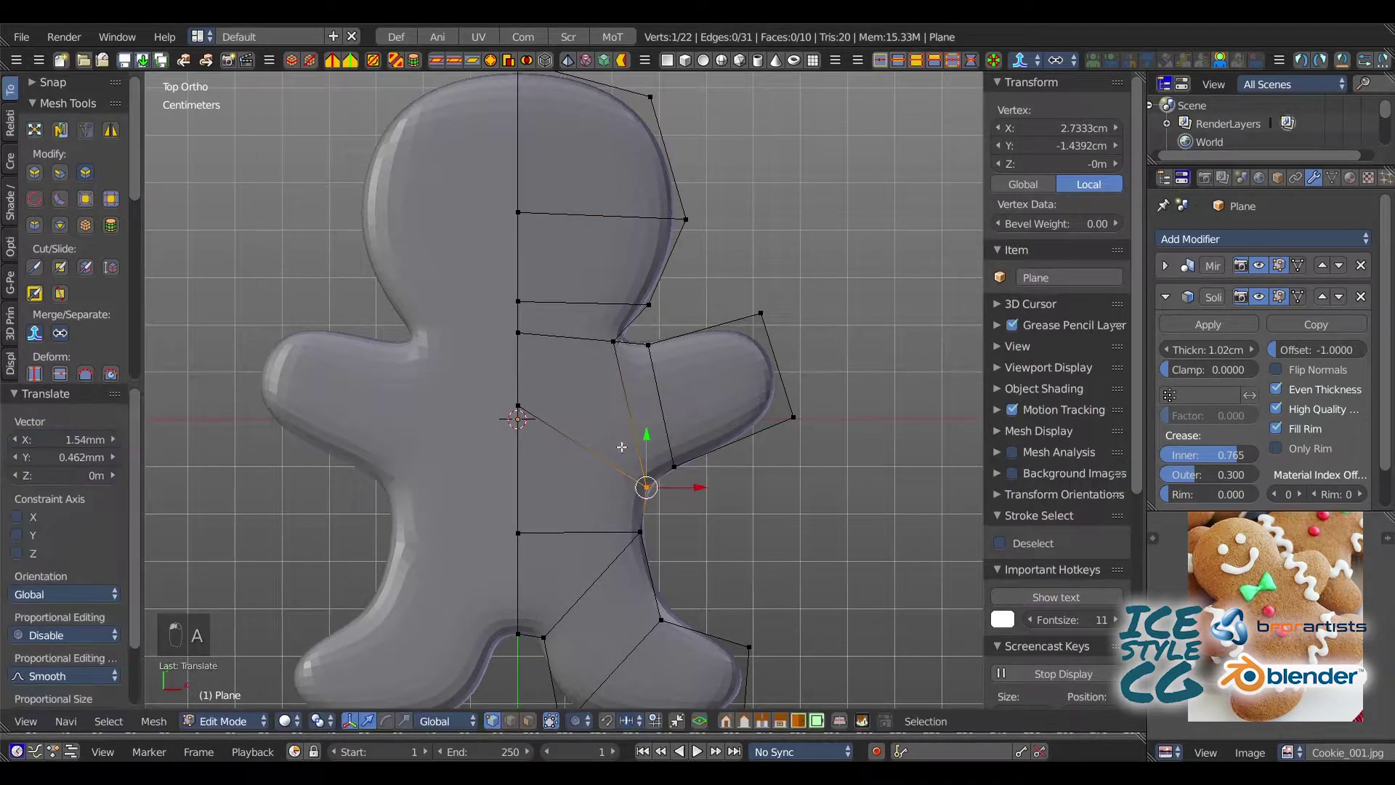
# - Shape the arm by moving the hand's top outer vertex outward and down, its bottom outer vertex slightly down, and the upper arm vertex outward
pyautogui.keyDown('shift'); pyautogui.moveTo(621, 446); pyautogui.dragTo(541, 393, button='middle'); pyautogui.keyUp('shift')
pyautogui.press('a')
pyautogui.moveTo(687, 257); pyautogui.dragTo(706, 271)
pyautogui.press('a')
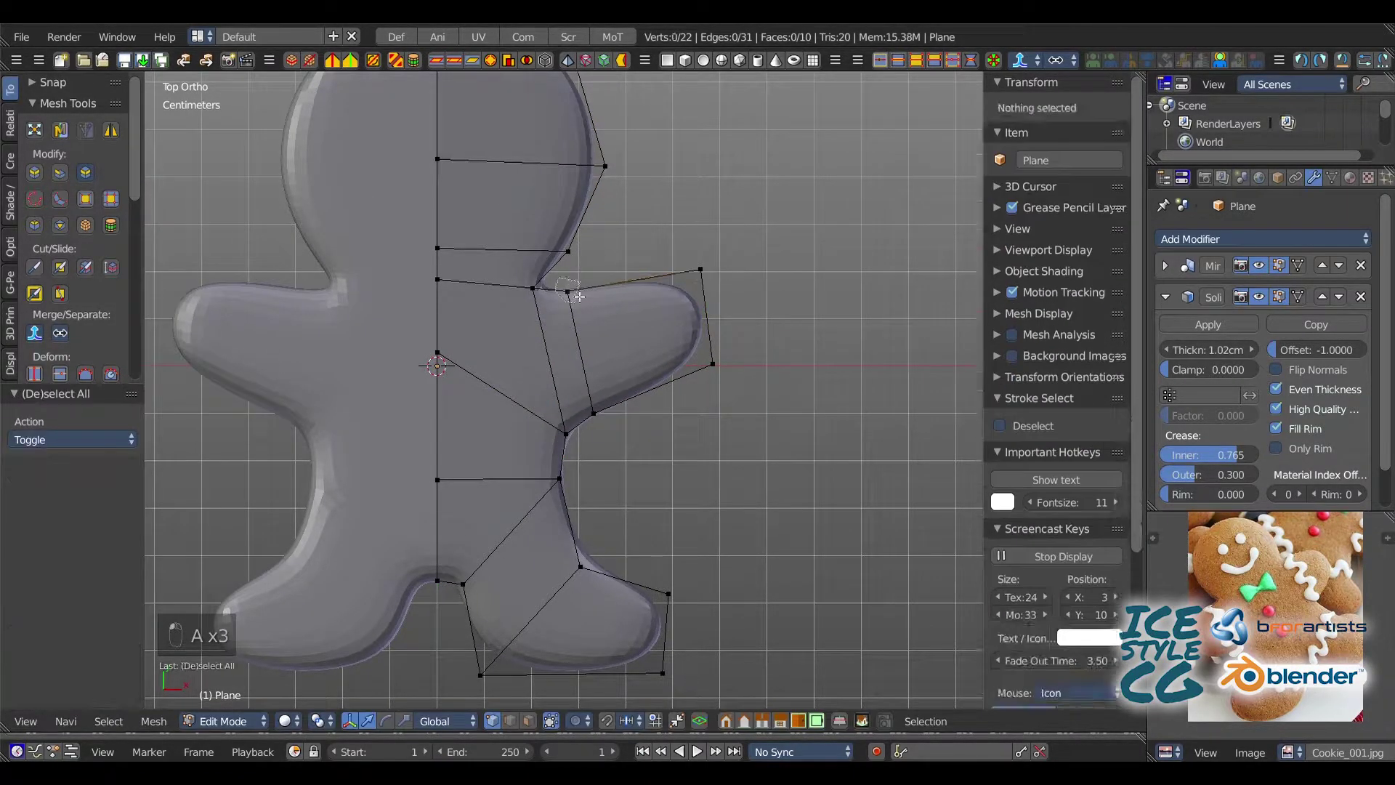
pyautogui.keyDown('ctrl'); pyautogui.moveTo(556, 279); pyautogui.dragTo(576, 292); pyautogui.keyUp('ctrl')
pyautogui.moveTo(576, 291); pyautogui.dragTo(588, 290)
pyautogui.press('a')
pyautogui.moveTo(730, 375)
pyautogui.keyDown('ctrl'); pyautogui.mouseDown()
pyautogui.moveTo(693, 342)
pyautogui.moveTo(716, 374)
pyautogui.mouseUp(); pyautogui.keyUp('ctrl')
pyautogui.moveTo(724, 359); pyautogui.dragTo(727, 369)
pyautogui.keyDown('shift'); pyautogui.moveTo(590, 410); pyautogui.dragTo(600, 319, button='middle'); pyautogui.keyUp('shift')
pyautogui.press('a')
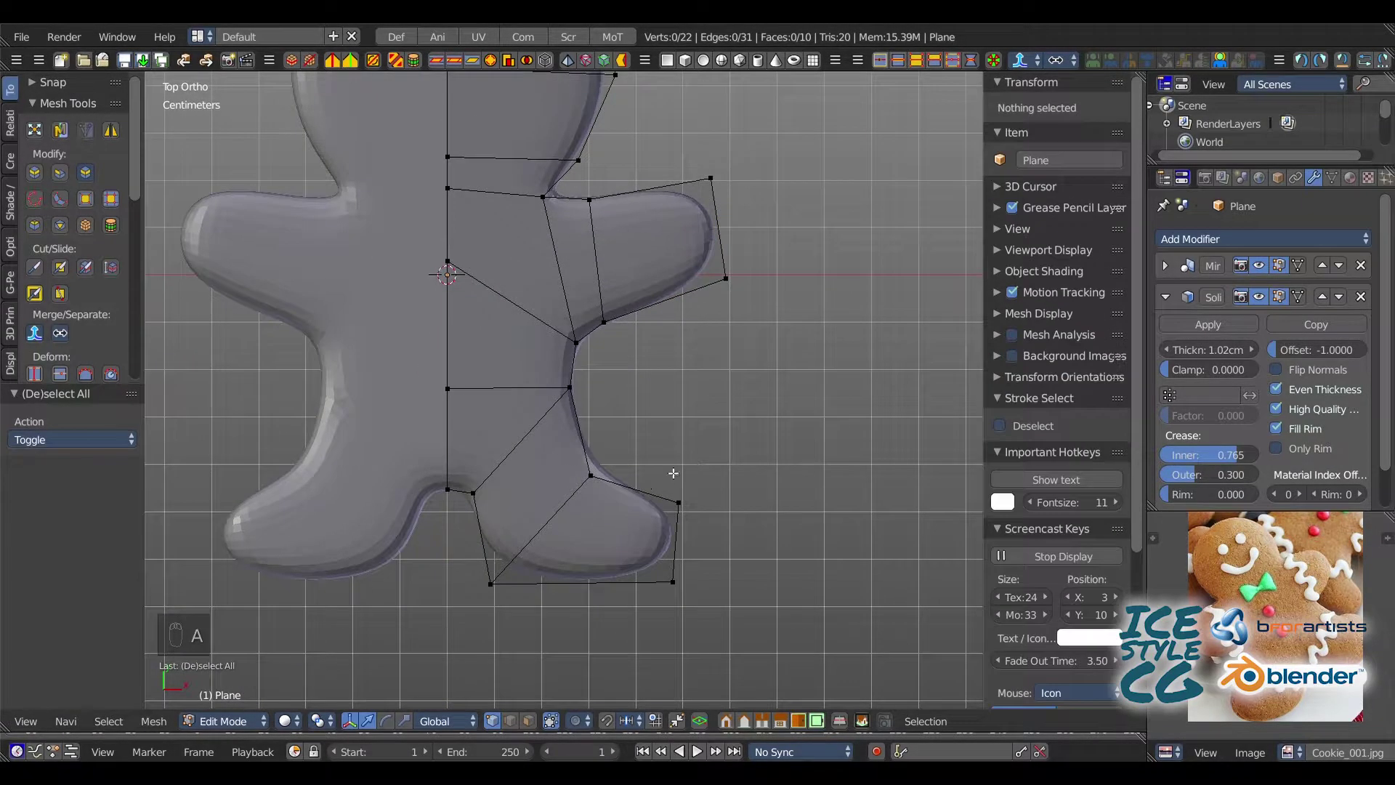
# - Raise the foot's upper outer vertex slightly, and move its lower outer vertex outward
pyautogui.keyDown('ctrl'); pyautogui.moveTo(673, 473); pyautogui.dragTo(674, 489); pyautogui.keyUp('ctrl')
pyautogui.moveTo(682, 492); pyautogui.dragTo(685, 479)
pyautogui.press('a')
pyautogui.moveTo(641, 563)
pyautogui.keyDown('ctrl'); pyautogui.mouseDown()
pyautogui.moveTo(701, 586)
pyautogui.moveTo(697, 574)
pyautogui.mouseUp(); pyautogui.keyUp('ctrl')
pyautogui.moveTo(693, 582); pyautogui.dragTo(721, 583)
pyautogui.press('a')
# - Nudge the foot's lower inner vertex toward the centre, raise the two crotch vertices, and return to Object Mode
pyautogui.keyDown('ctrl'); pyautogui.moveTo(503, 571); pyautogui.dragTo(514, 591); pyautogui.keyUp('ctrl')
pyautogui.press('a')
pyautogui.moveTo(465, 483)
pyautogui.keyDown('ctrl'); pyautogui.mouseDown()
pyautogui.moveTo(495, 495)
pyautogui.moveTo(466, 478)
pyautogui.mouseUp(); pyautogui.keyUp('ctrl')
pyautogui.press('a')
pyautogui.moveTo(457, 447); pyautogui.dragTo(457, 432)
pyautogui.moveTo(404, 393)
pyautogui.keyDown('ctrl'); pyautogui.mouseDown(button='middle')
pyautogui.moveTo(402, 411)
pyautogui.moveTo(569, 294)
pyautogui.mouseUp(button='middle'); pyautogui.keyUp('ctrl')
pyautogui.press('Tab')
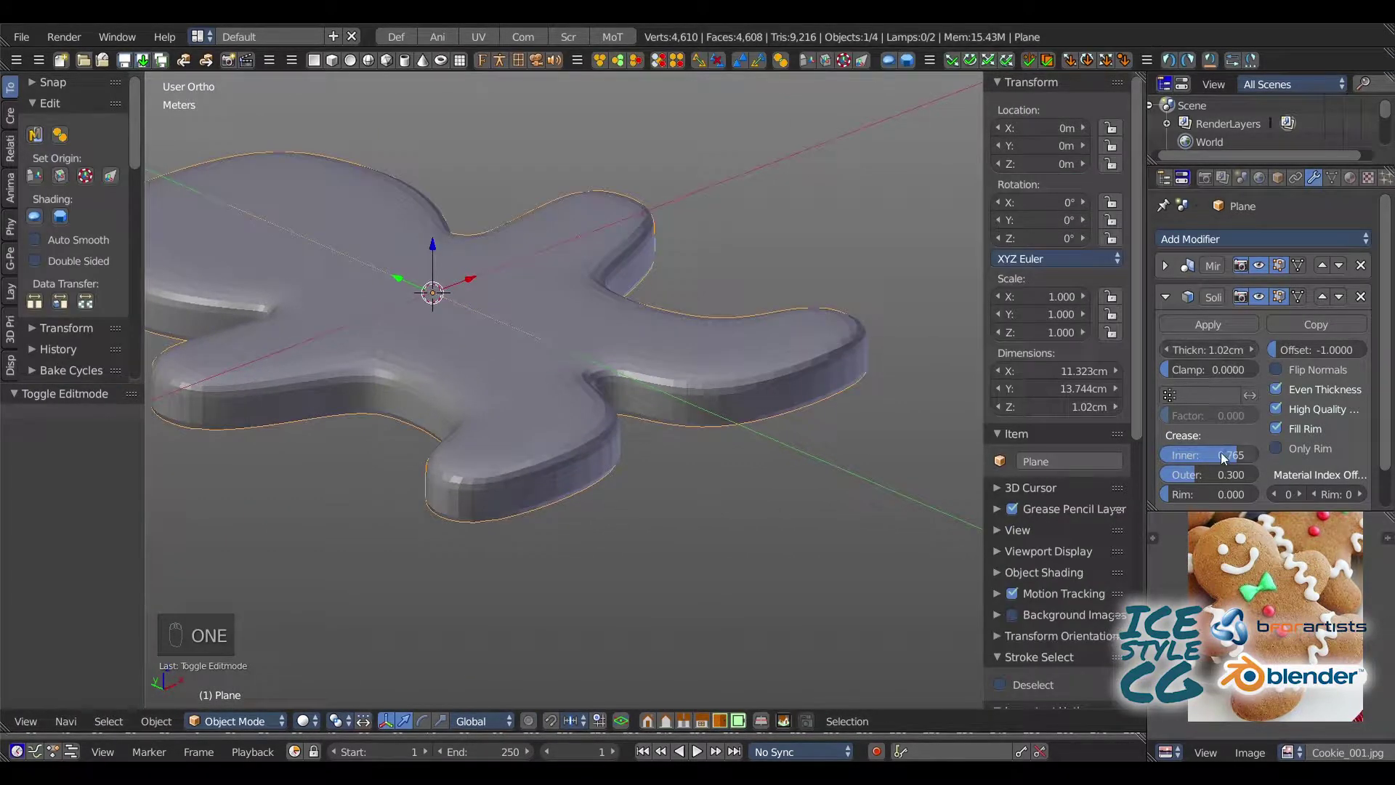
# - Reset the Solidify inner and outer crease to 0, and set the thickness to 1.63 cm
pyautogui.press('BackSpace')
pyautogui.press('BackSpace')
pyautogui.moveTo(1200, 350); pyautogui.dragTo(1243, 340)
pyautogui.moveTo(465, 324); pyautogui.dragTo(515, 351, button='middle')
# - Set the inner crease to 0.2 and copy that value to the outer crease
pyautogui.write('.2')
pyautogui.press('Return')
pyautogui.hotkey('ctrl', 'c')
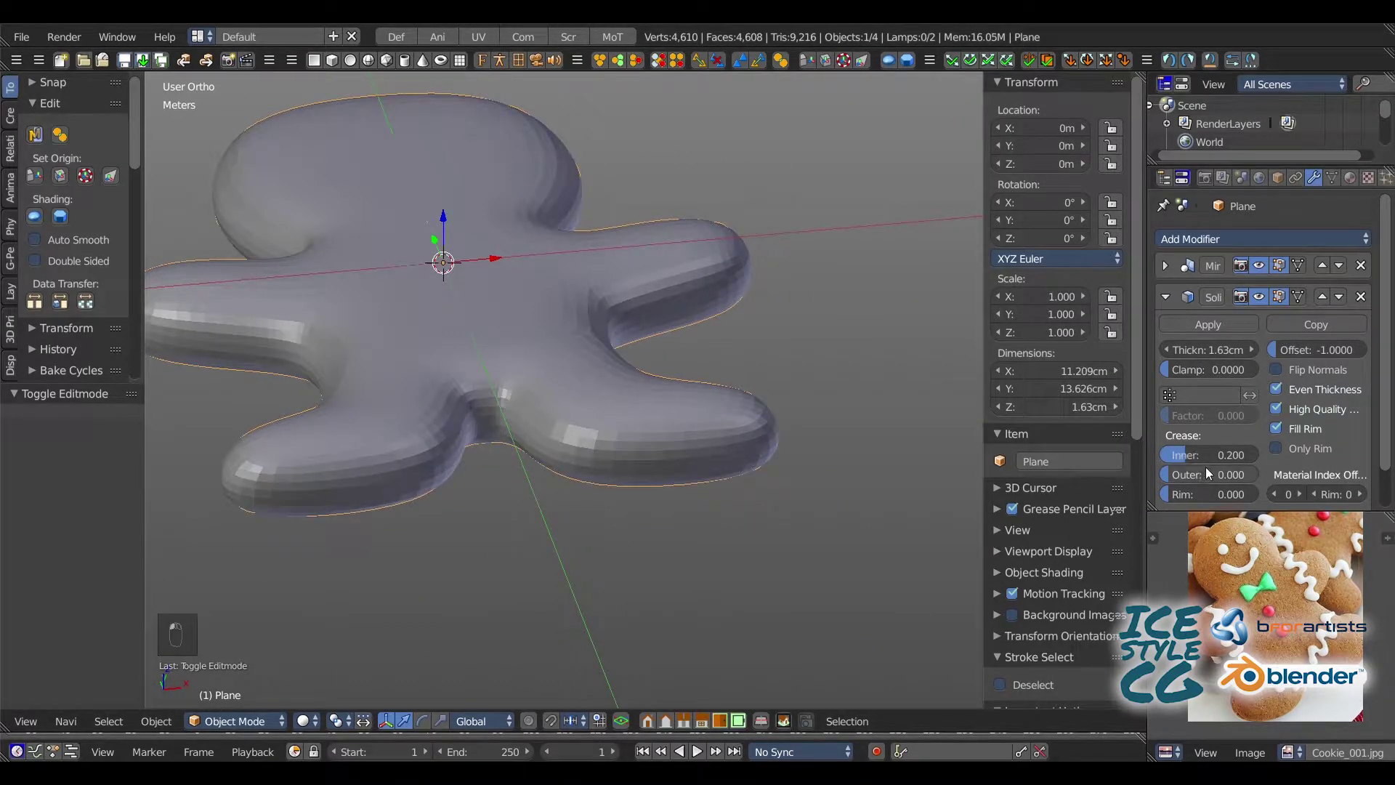
pyautogui.hotkey('ctrl', 'v')
# - Set both the outer and the inner crease of the Solidify modifier to 0.1
pyautogui.doubleClick(1210, 471)
pyautogui.write('.1')
pyautogui.press('Return')
pyautogui.doubleClick(1208, 463)
pyautogui.write('.')
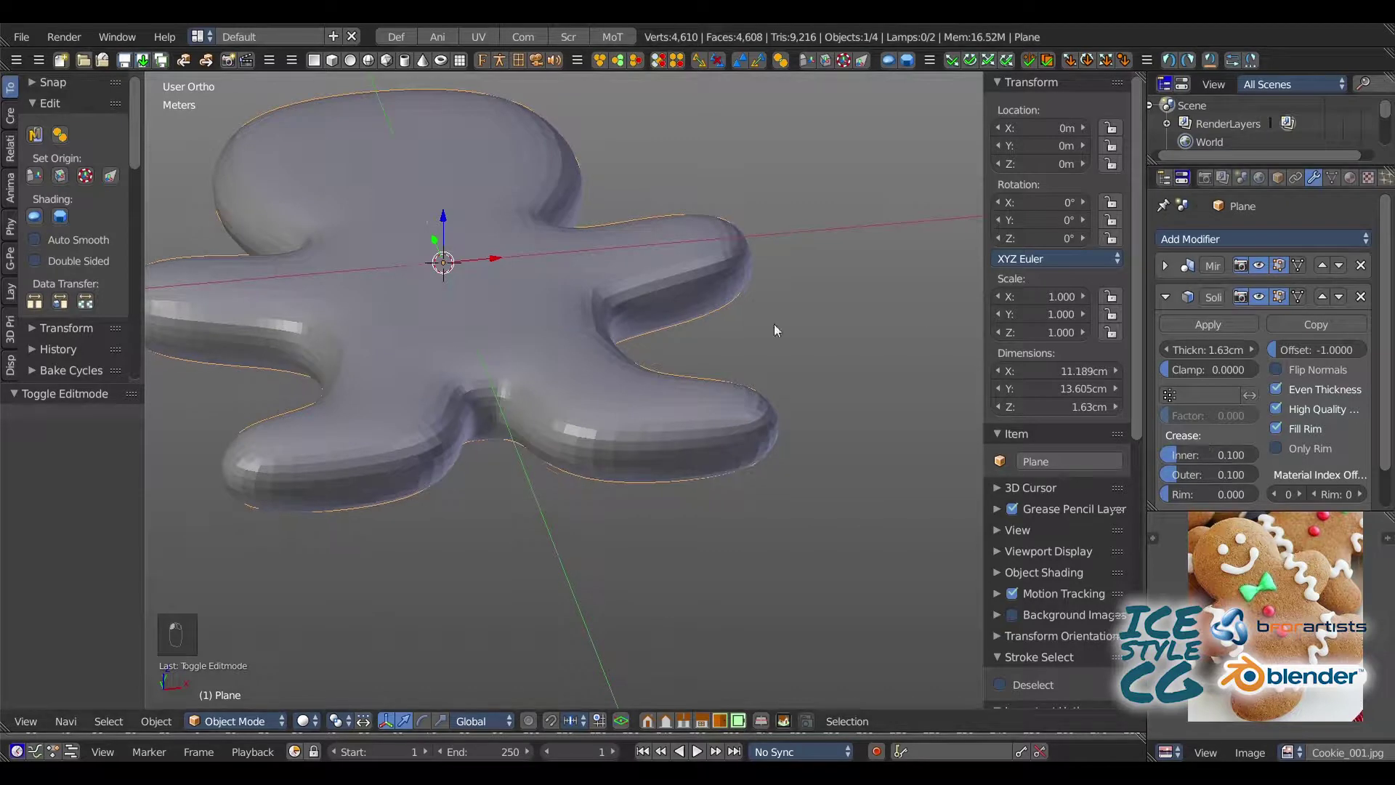
pyautogui.moveTo(408, 264)
pyautogui.mouseDown(button='middle')
pyautogui.moveTo(433, 364)
pyautogui.moveTo(545, 230)
pyautogui.moveTo(464, 302)
pyautogui.moveTo(472, 318)
pyautogui.moveTo(372, 259)
pyautogui.moveTo(302, 238)
pyautogui.moveTo(424, 293)
pyautogui.moveTo(420, 280)
pyautogui.mouseUp(button='middle')
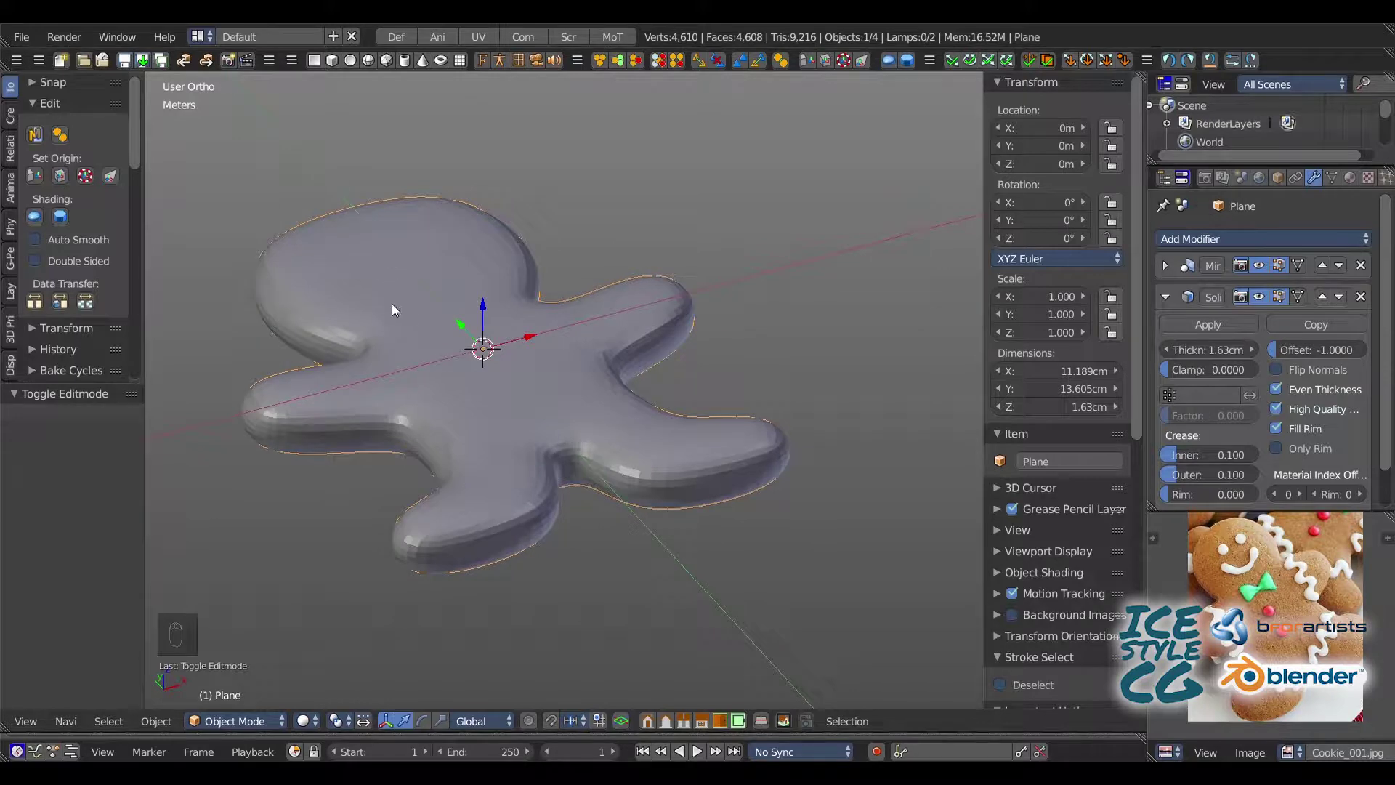
# - In the top view, lower the hand's bottom outer vertex about 8.7 mm along Y
pyautogui.press('KP_7')
pyautogui.scroll(4, 355, 297)
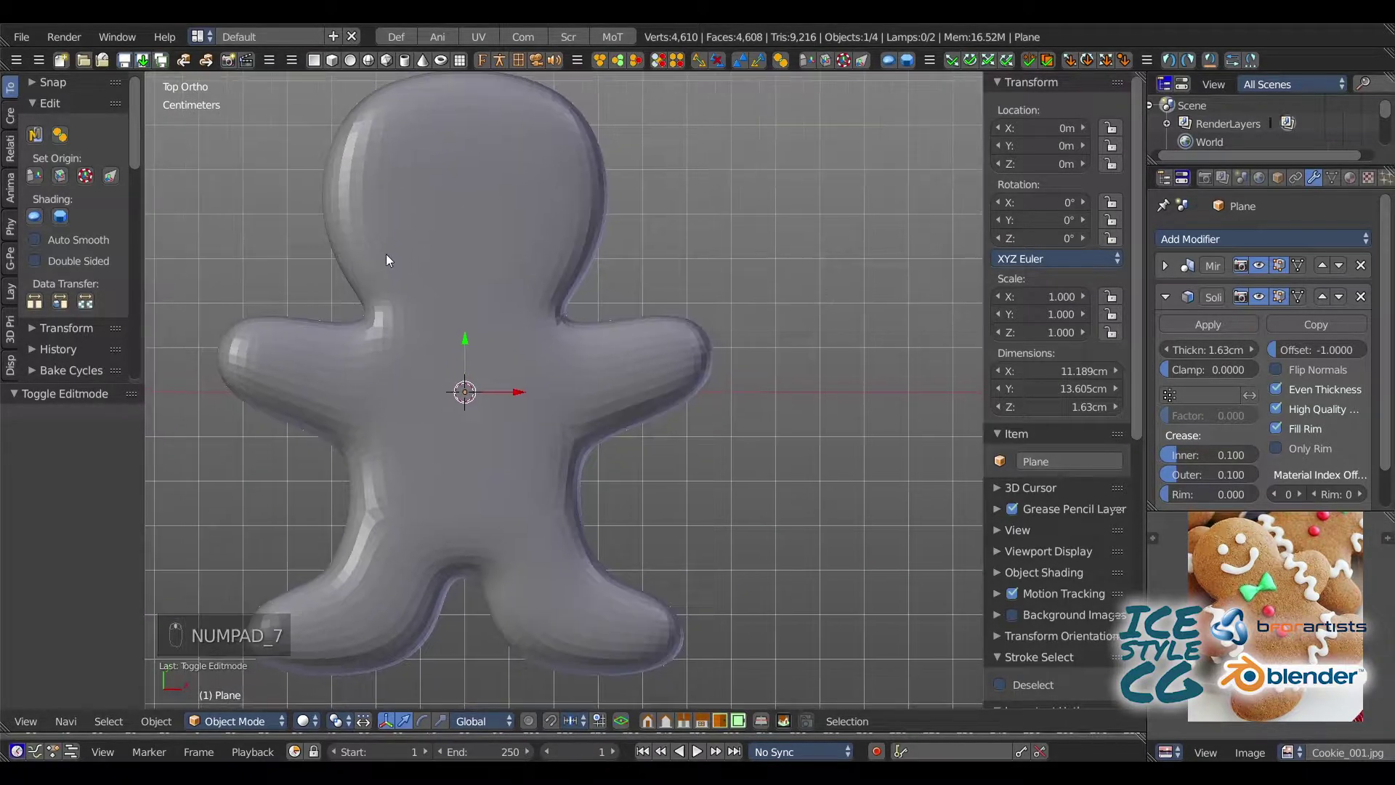
pyautogui.keyDown('shift'); pyautogui.moveTo(403, 233); pyautogui.dragTo(420, 237, button='middle'); pyautogui.keyUp('shift')
pyautogui.press('Tab')
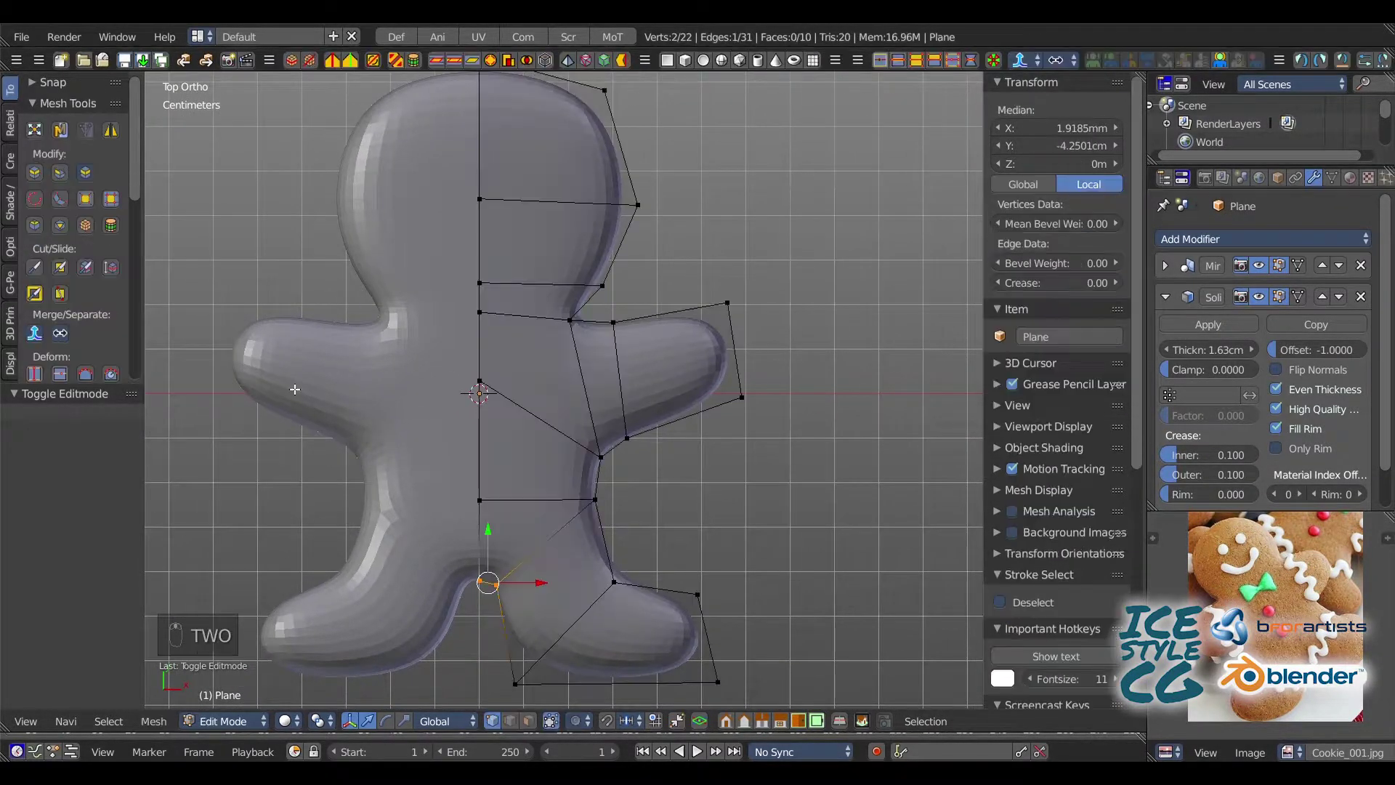
pyautogui.press('a')
pyautogui.click(742, 397)
pyautogui.moveTo(747, 374); pyautogui.dragTo(747, 401)
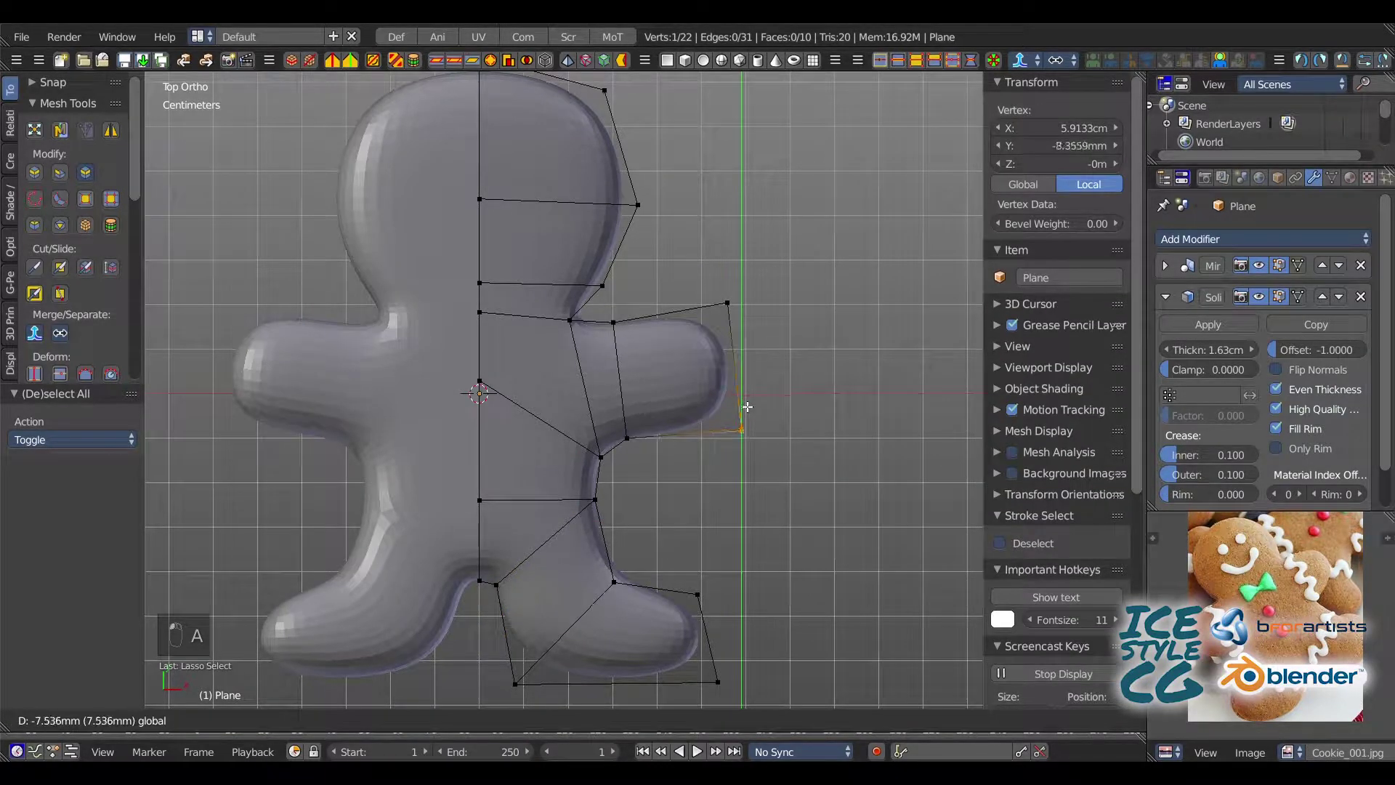
pyautogui.click(748, 414)
pyautogui.press('Tab')
# - Duplicate the head's uppermost face, raise the copy 9.02 mm along Z, and separate it into its own object
pyautogui.moveTo(510, 240); pyautogui.dragTo(467, 327, button='middle')
pyautogui.scroll(3, 499, 334)
pyautogui.press('Tab')
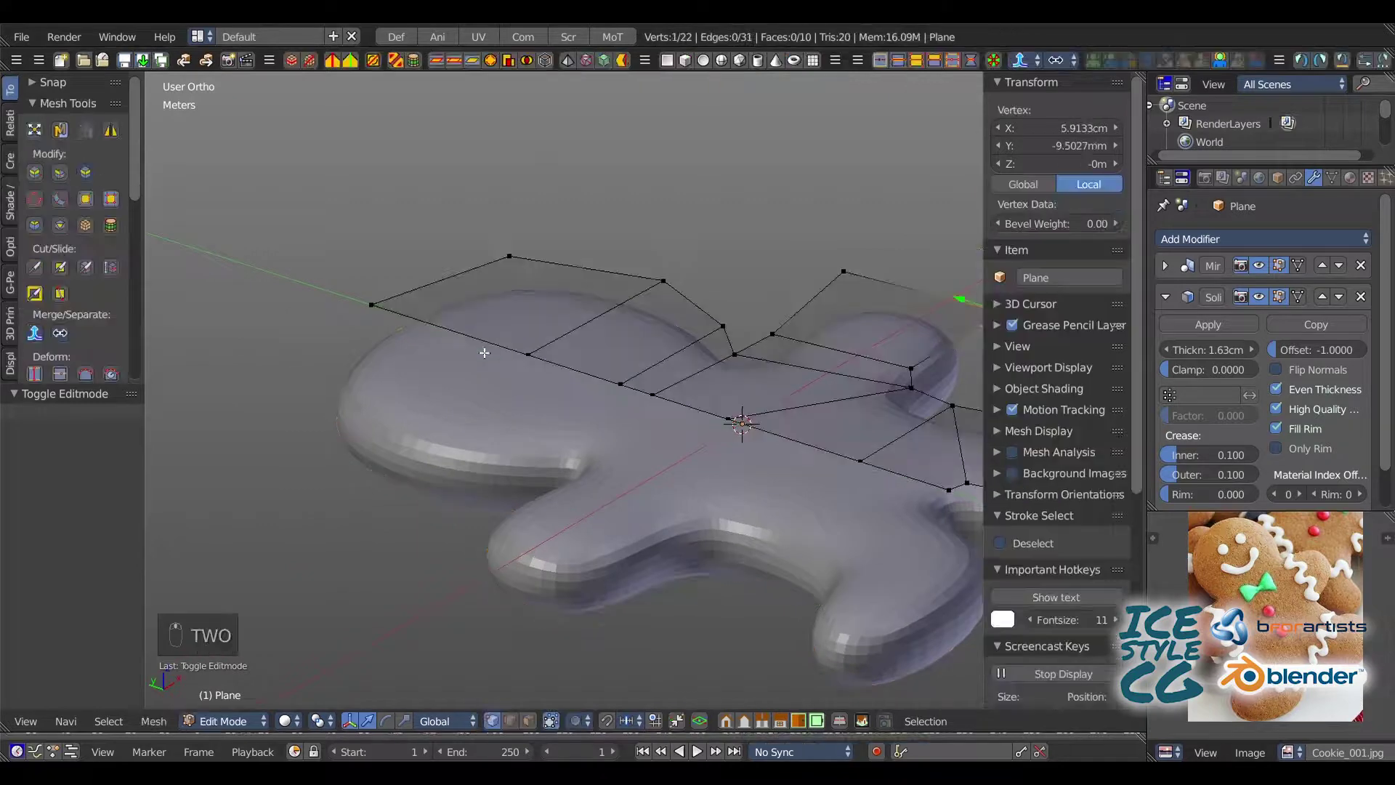
pyautogui.press('c')
pyautogui.press('v')
pyautogui.click(531, 324)
pyautogui.hotkey('shift', 'd')
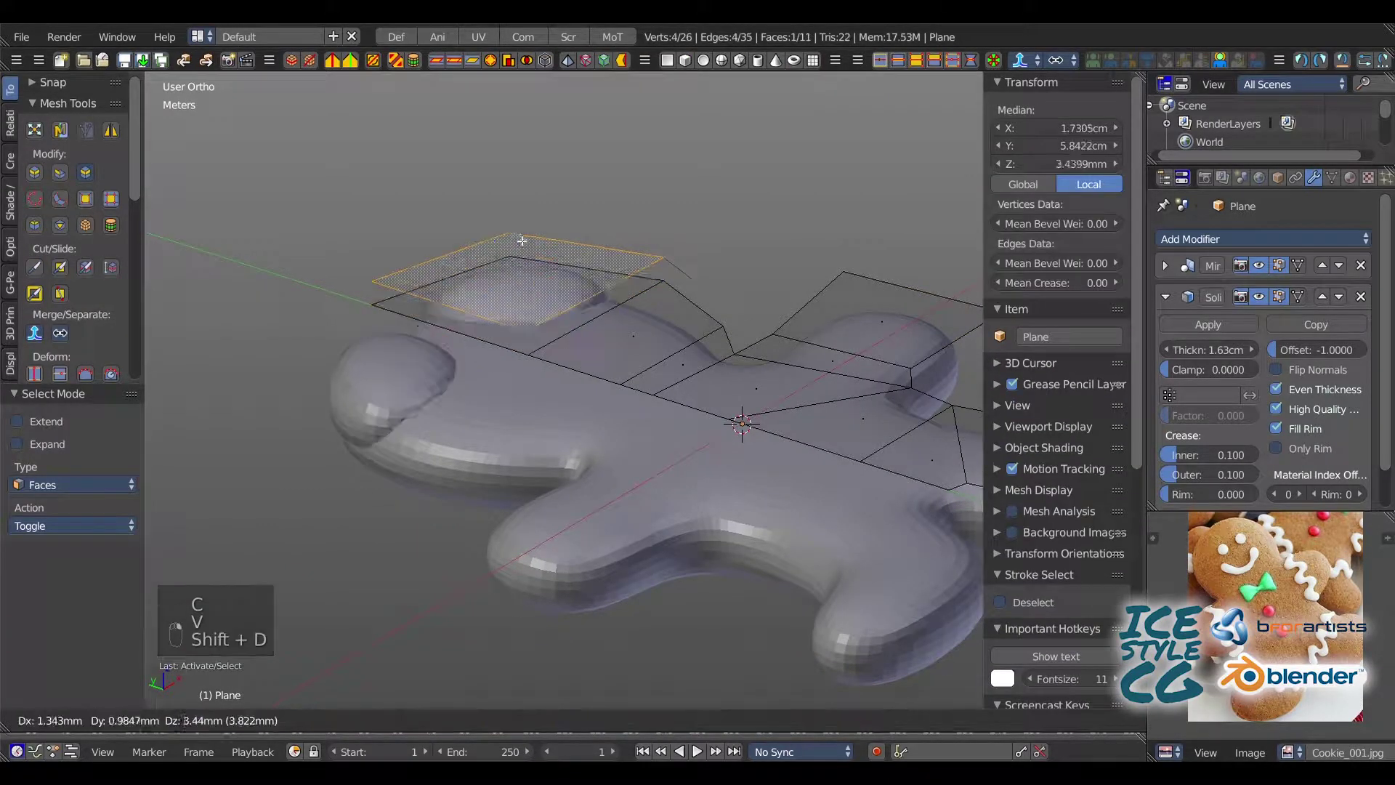
pyautogui.rightClick(521, 229)
pyautogui.click(521, 230)
pyautogui.press('p')
pyautogui.press('1')
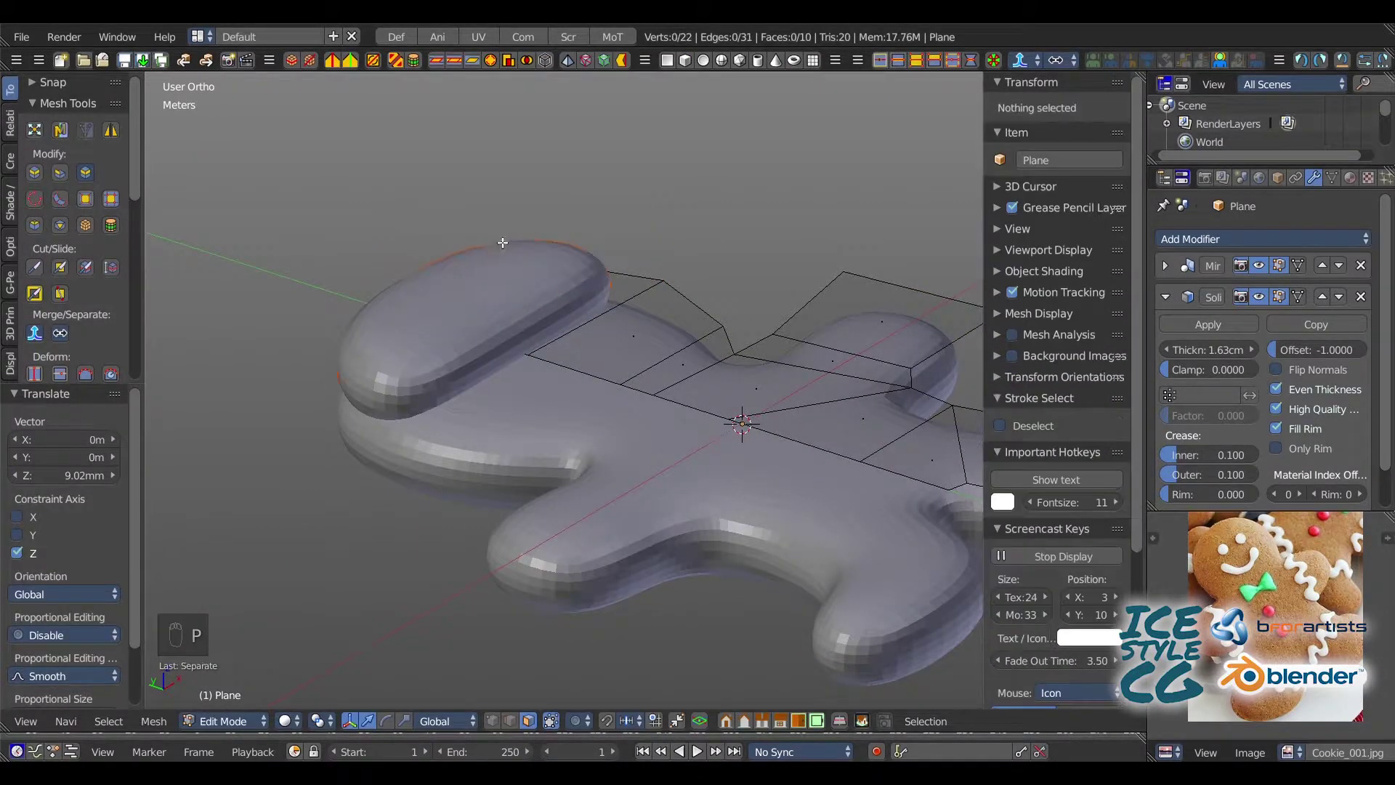
# - Set the separated piece's origin to its surface centre of mass, and remove its Mirror modifier
pyautogui.press('Tab')
pyautogui.press('KP_7')
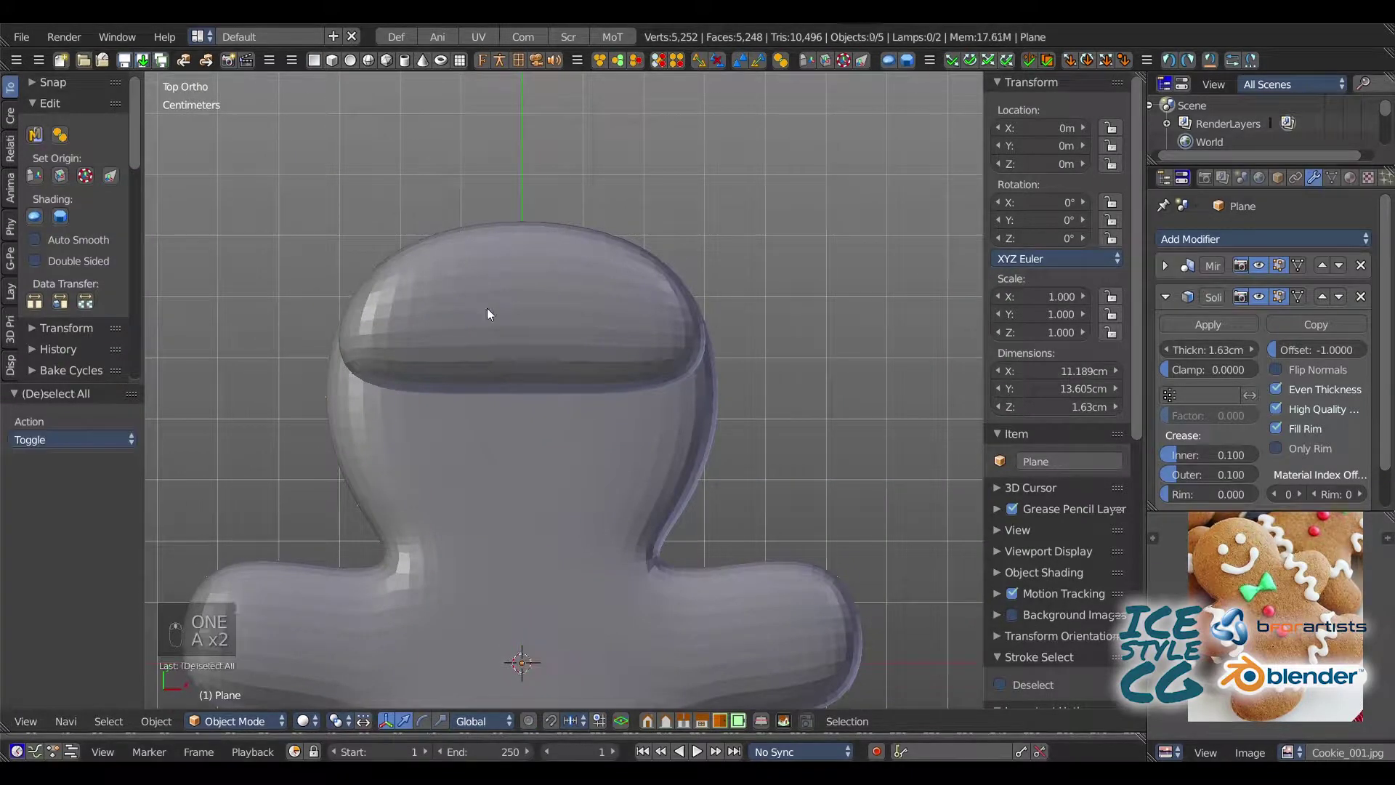
pyautogui.click(110, 180)
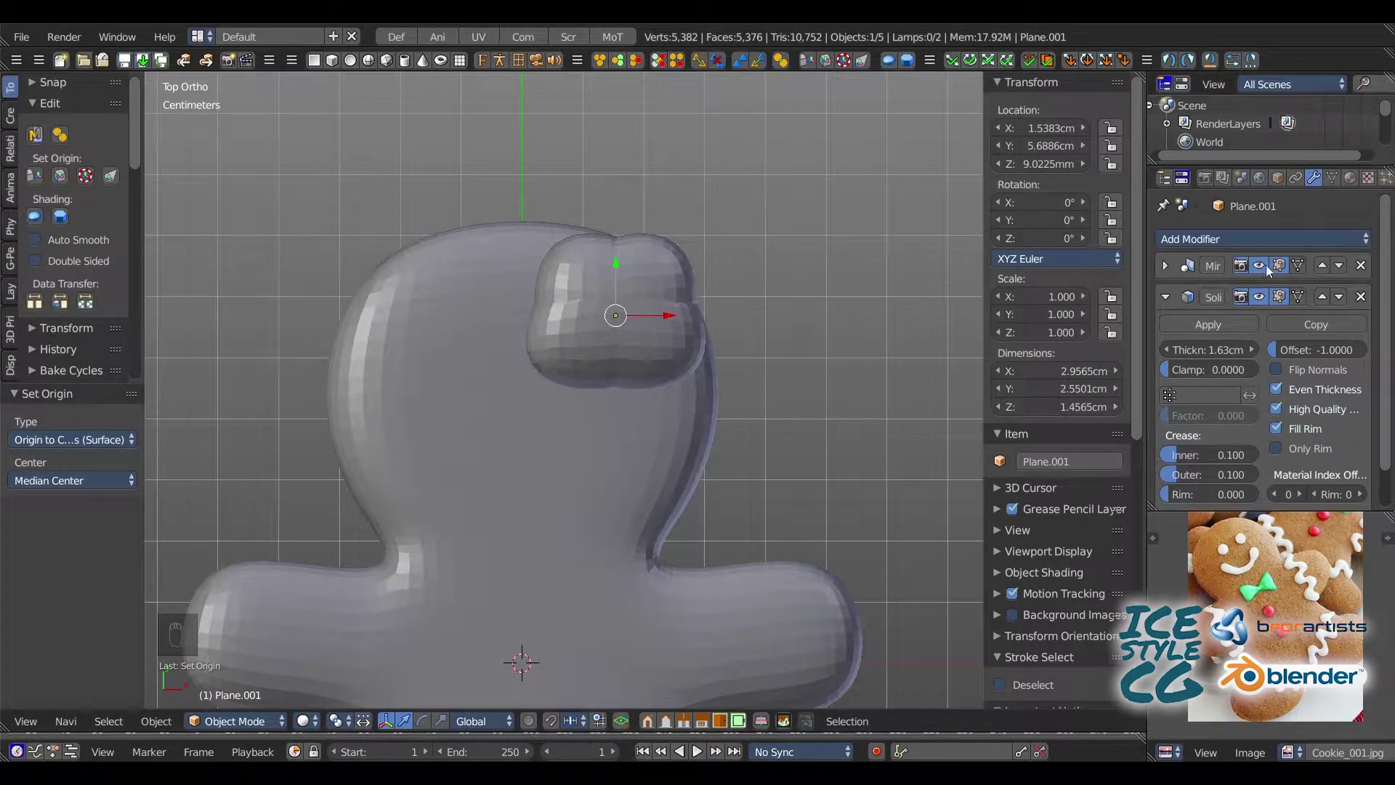
pyautogui.click(1361, 265)
# - Move the piece about 5.3 mm inward and 4.1 mm down in the top view, and lower its upper inner vertex
pyautogui.moveTo(616, 295); pyautogui.dragTo(605, 335)
pyautogui.scroll(3, 548, 293)
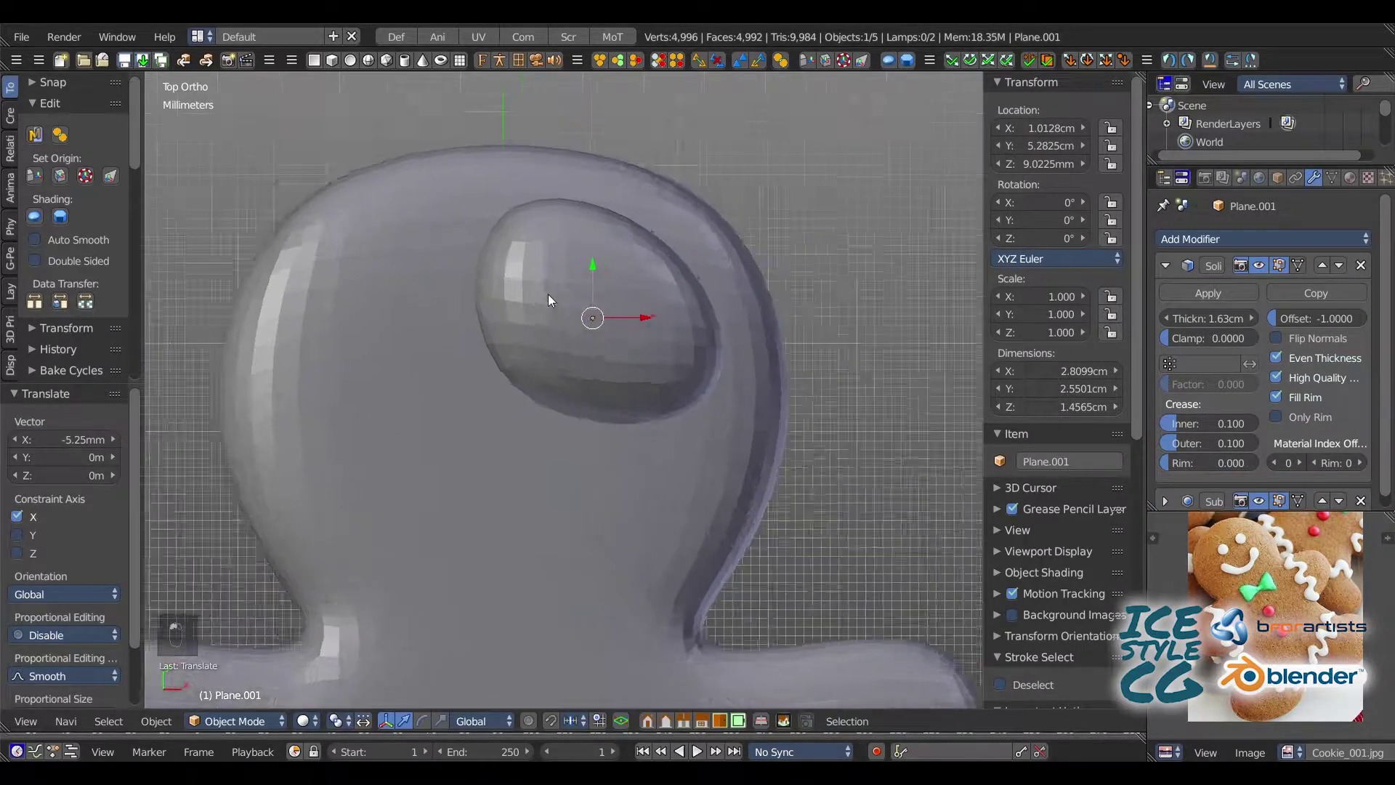
pyautogui.press('2')
pyautogui.moveTo(532, 305); pyautogui.dragTo(434, 369, button='middle')
pyautogui.press('KP_7')
pyautogui.press('x')
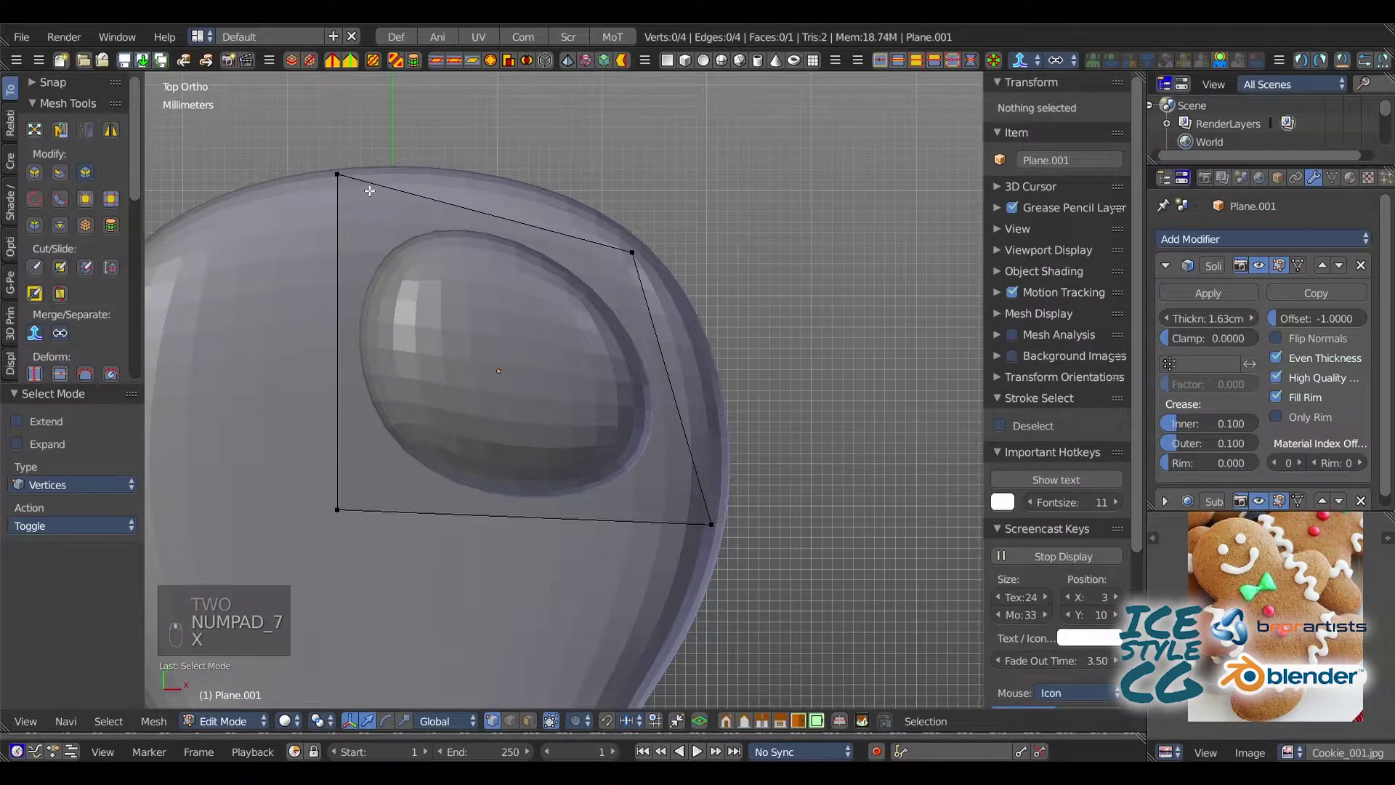
pyautogui.click(340, 178)
pyautogui.moveTo(339, 156); pyautogui.dragTo(370, 300)
pyautogui.click(371, 307)
pyautogui.press('a')
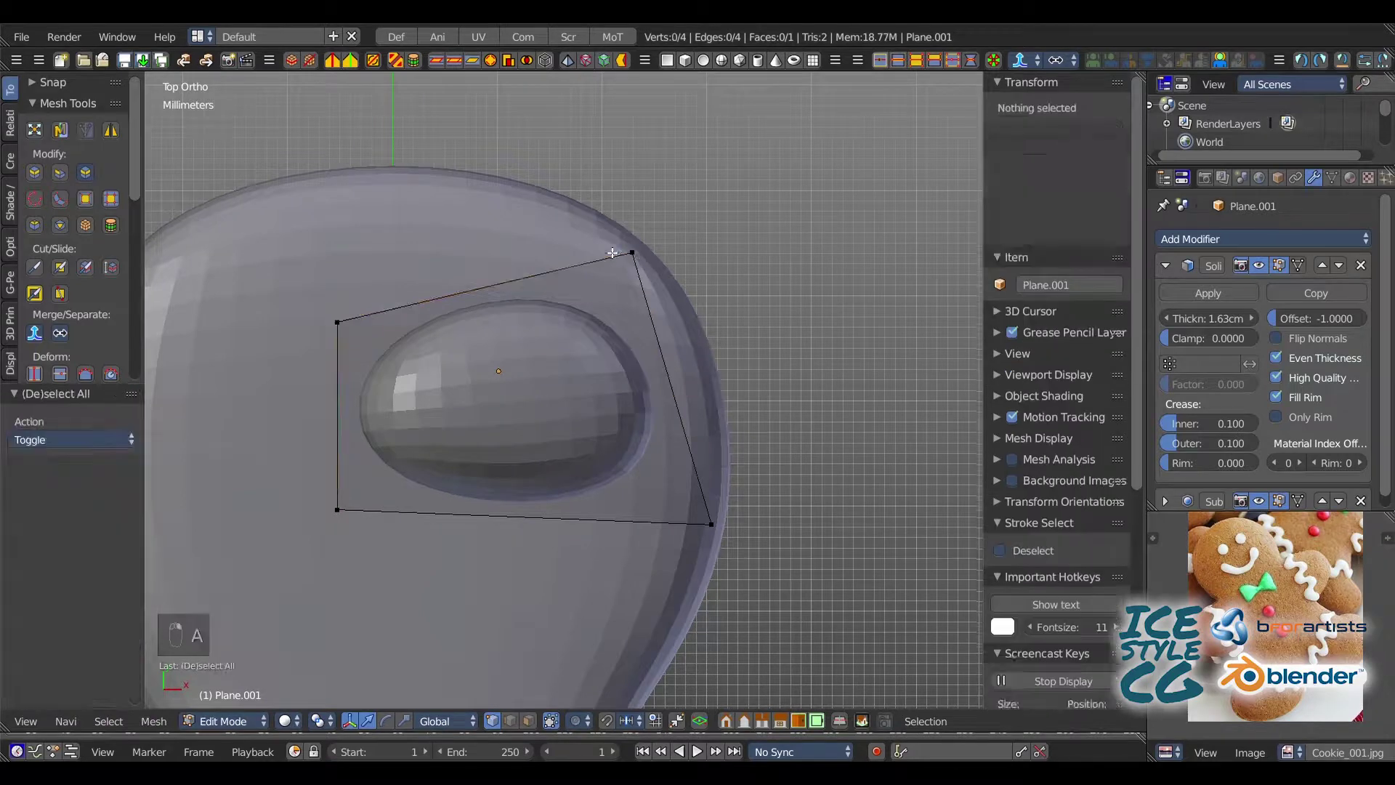
# - Pull the piece's two outer vertices inward, bringing the upper one down and the lower one up
pyautogui.rightClick(632, 252)
pyautogui.moveTo(632, 252); pyautogui.dragTo(605, 334)
pyautogui.press('a')
pyautogui.rightClick(706, 519)
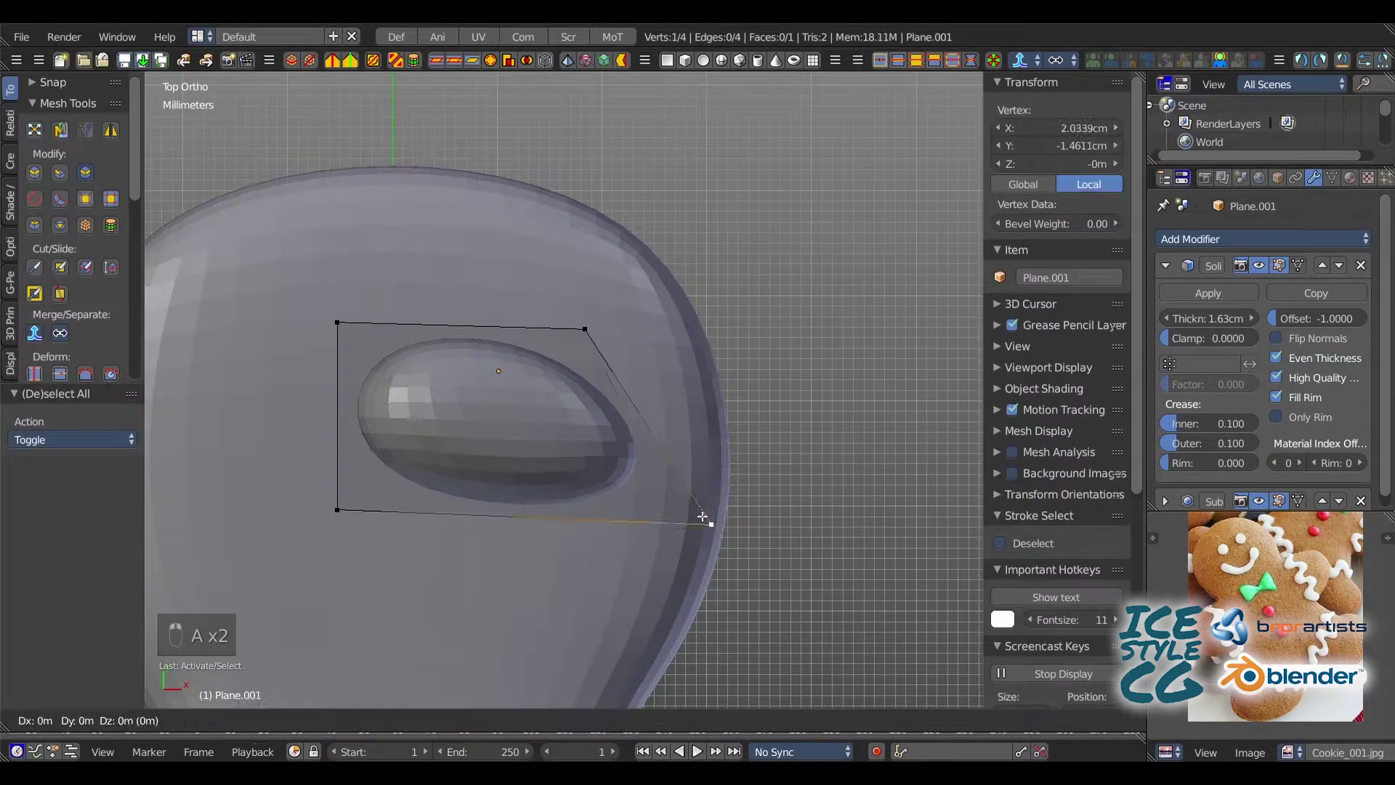
pyautogui.moveTo(706, 520); pyautogui.dragTo(579, 469)
pyautogui.press('a')
# - Pull the piece's two inner vertices outward along X, and raise the lower one to shrink the face into an eye
pyautogui.moveTo(349, 510); pyautogui.dragTo(410, 461, button='right')
pyautogui.press('a')
pyautogui.moveTo(349, 322); pyautogui.dragTo(441, 321, button='right')
pyautogui.press('a')
pyautogui.moveTo(396, 462); pyautogui.dragTo(425, 433, button='right')
pyautogui.press('a')
# - Fine-tune the eye's two outer vertices and its lower inner vertex to form a small, roughly square face
pyautogui.moveTo(574, 450); pyautogui.dragTo(563, 445, button='right')
pyautogui.press('a')
pyautogui.moveTo(595, 327); pyautogui.dragTo(556, 324, button='right')
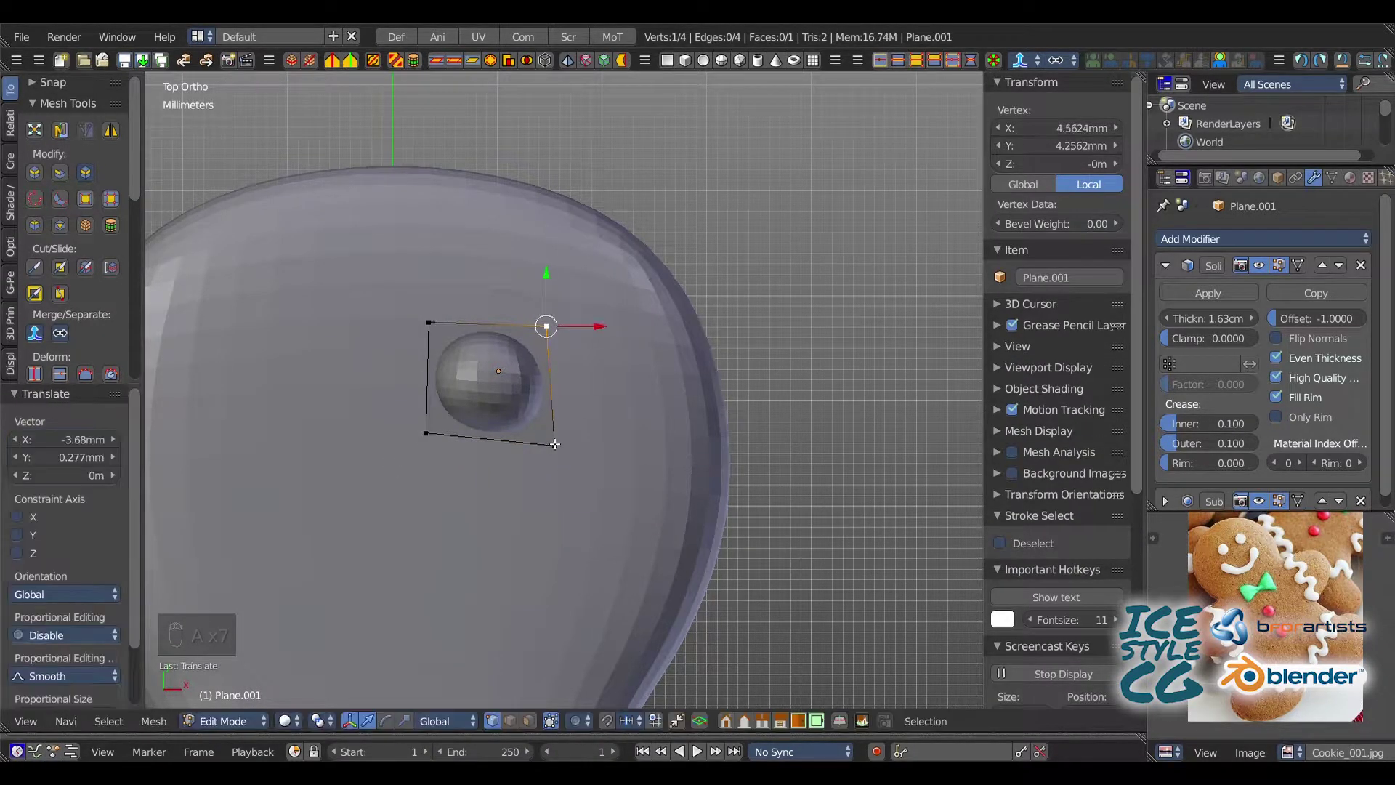
pyautogui.press('a')
pyautogui.moveTo(559, 448)
pyautogui.mouseDown(button='right')
pyautogui.moveTo(541, 434)
pyautogui.moveTo(554, 446)
pyautogui.mouseUp(button='right')
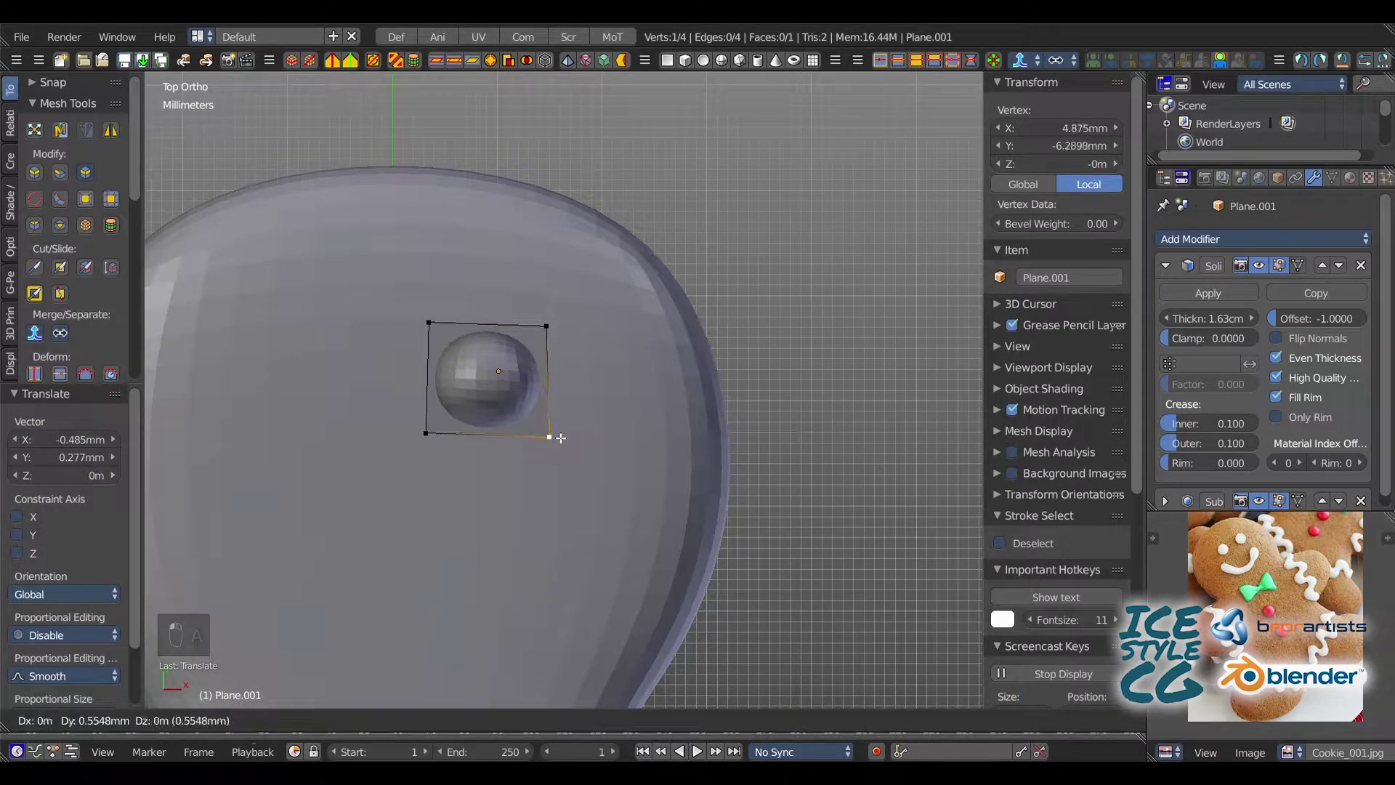
pyautogui.press('a')
pyautogui.moveTo(434, 434); pyautogui.dragTo(432, 436, button='right')
pyautogui.moveTo(436, 436); pyautogui.dragTo(481, 298, button='middle')
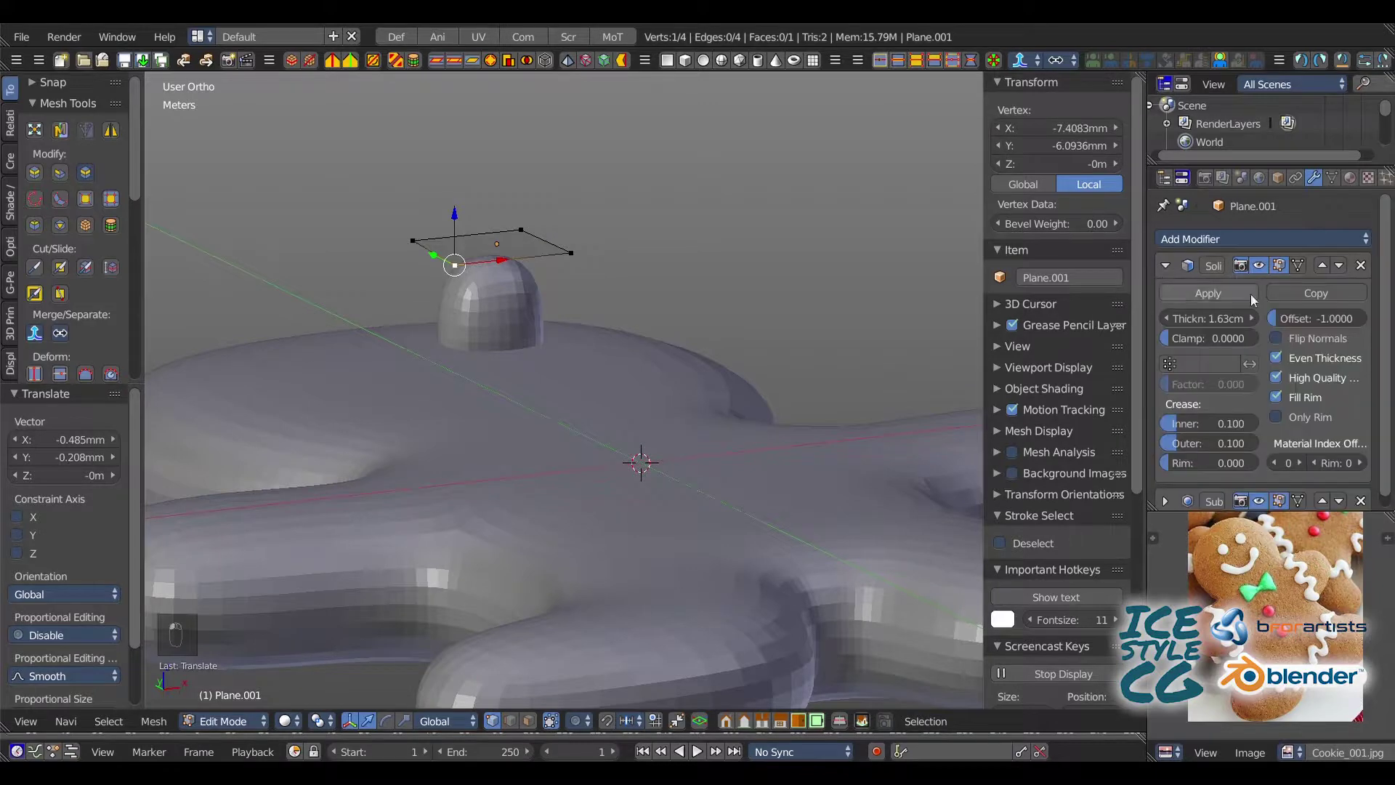
# - Apply the eye object's rotation and scale, and set its Solidify thickness to 5 mm
pyautogui.press('Tab')
pyautogui.click(163, 720)
pyautogui.moveTo(176, 683)
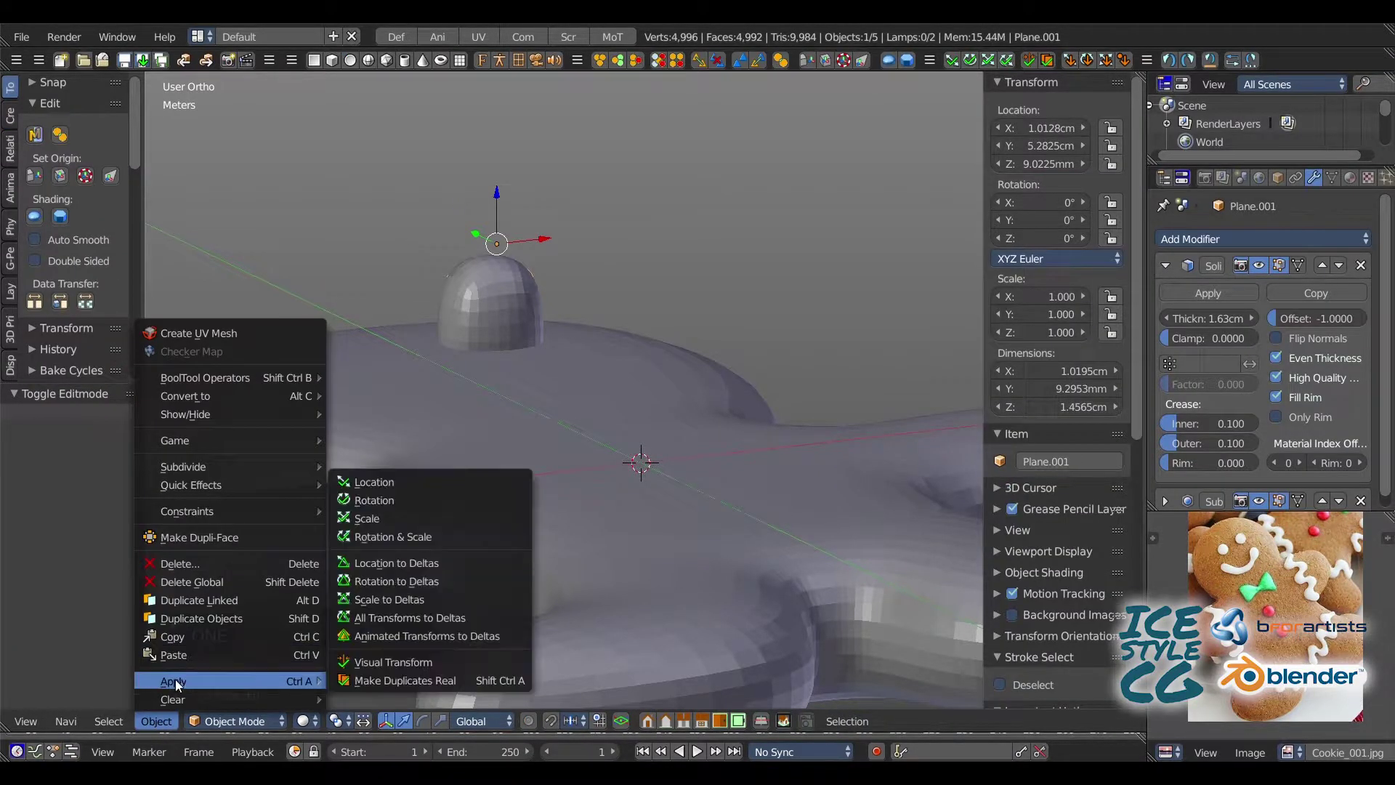
pyautogui.click(429, 537)
pyautogui.moveTo(1213, 318); pyautogui.dragTo(1123, 317)
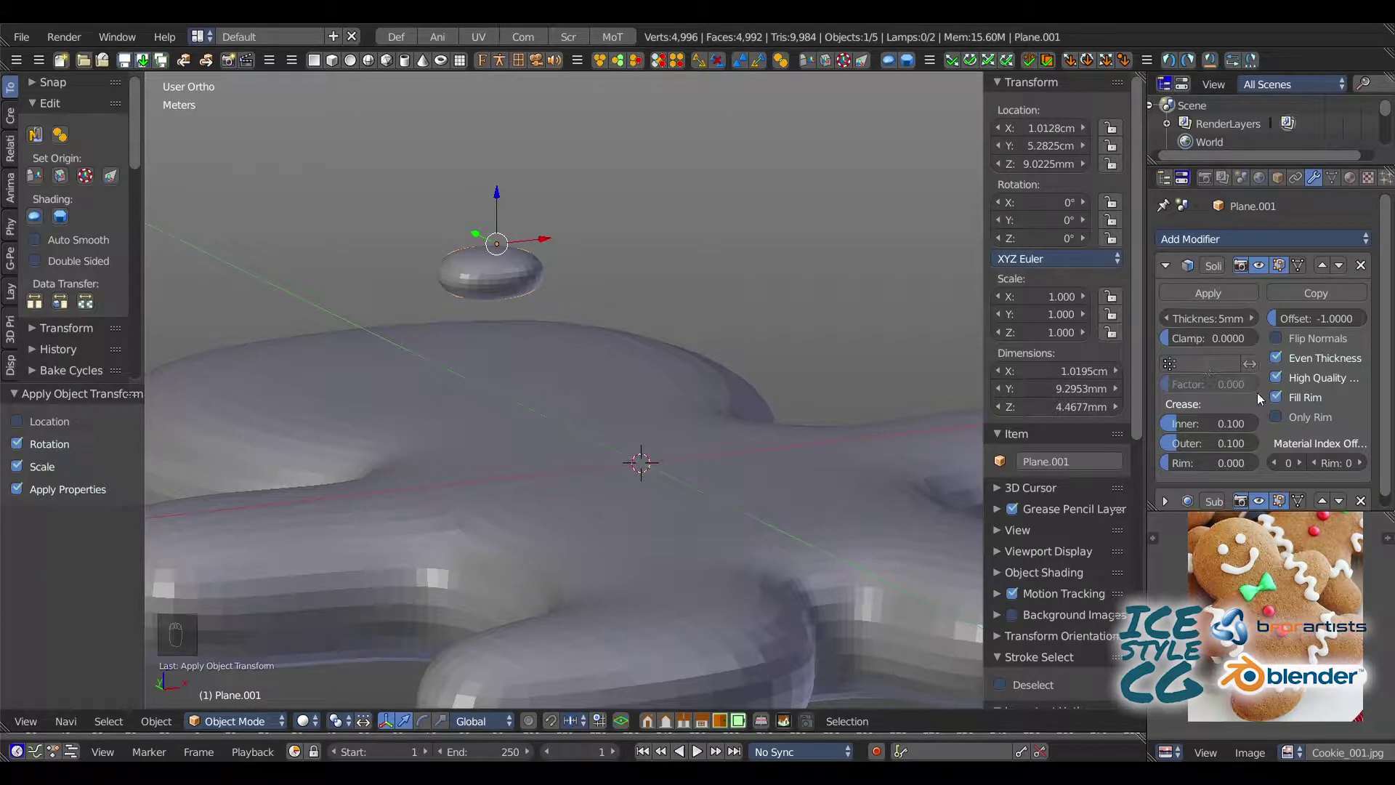
# - Lower the eye about 6.2 mm along Z onto the head, with Only Rim enabled and a Solidify thickness of 3.2 mm
pyautogui.press('g')
pyautogui.press('z')
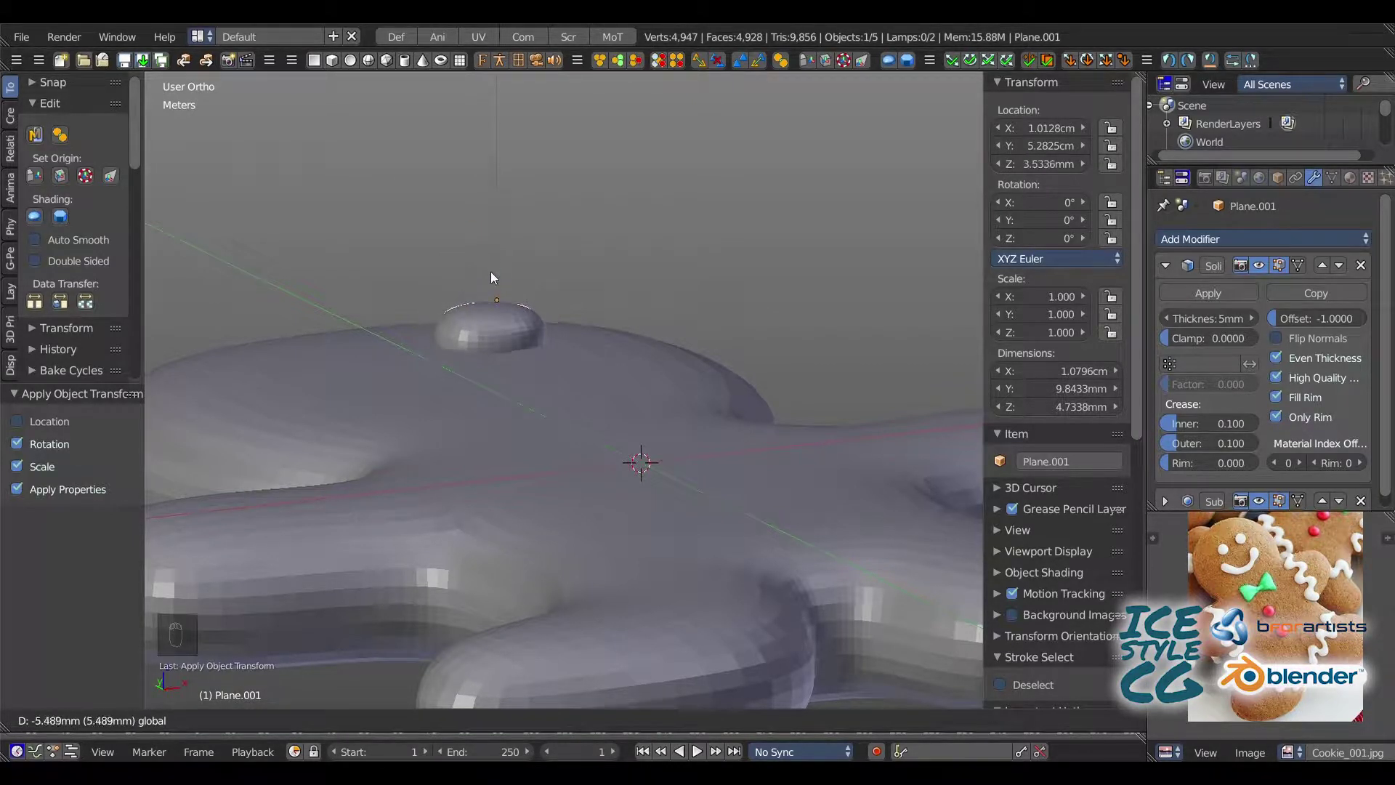
pyautogui.click(490, 272)
pyautogui.moveTo(1186, 328); pyautogui.dragTo(1181, 334)
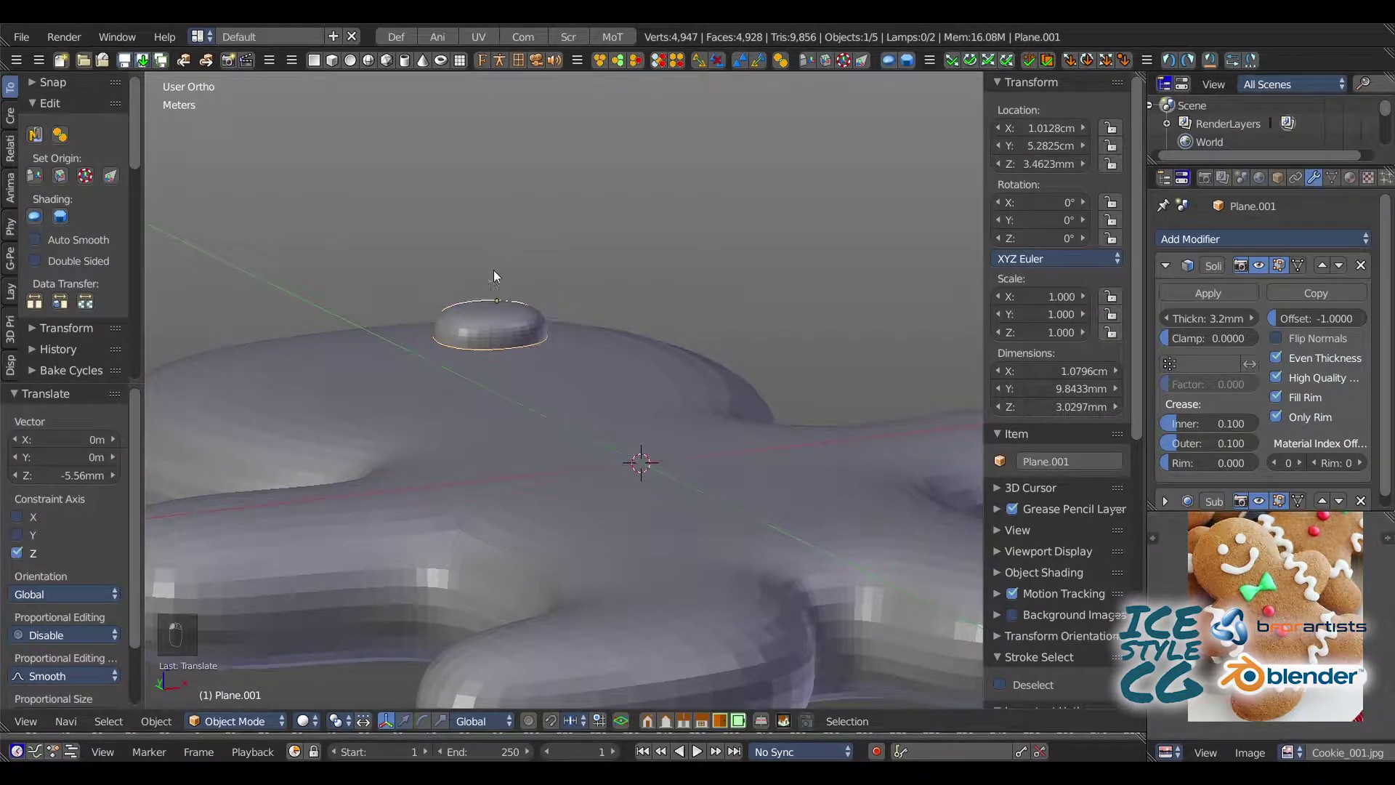
pyautogui.press('g')
pyautogui.press('z')
pyautogui.click(492, 275)
# - Set the eye's origin to its surface centre of mass, and scale it uniformly to 0.716
pyautogui.press('KP_7')
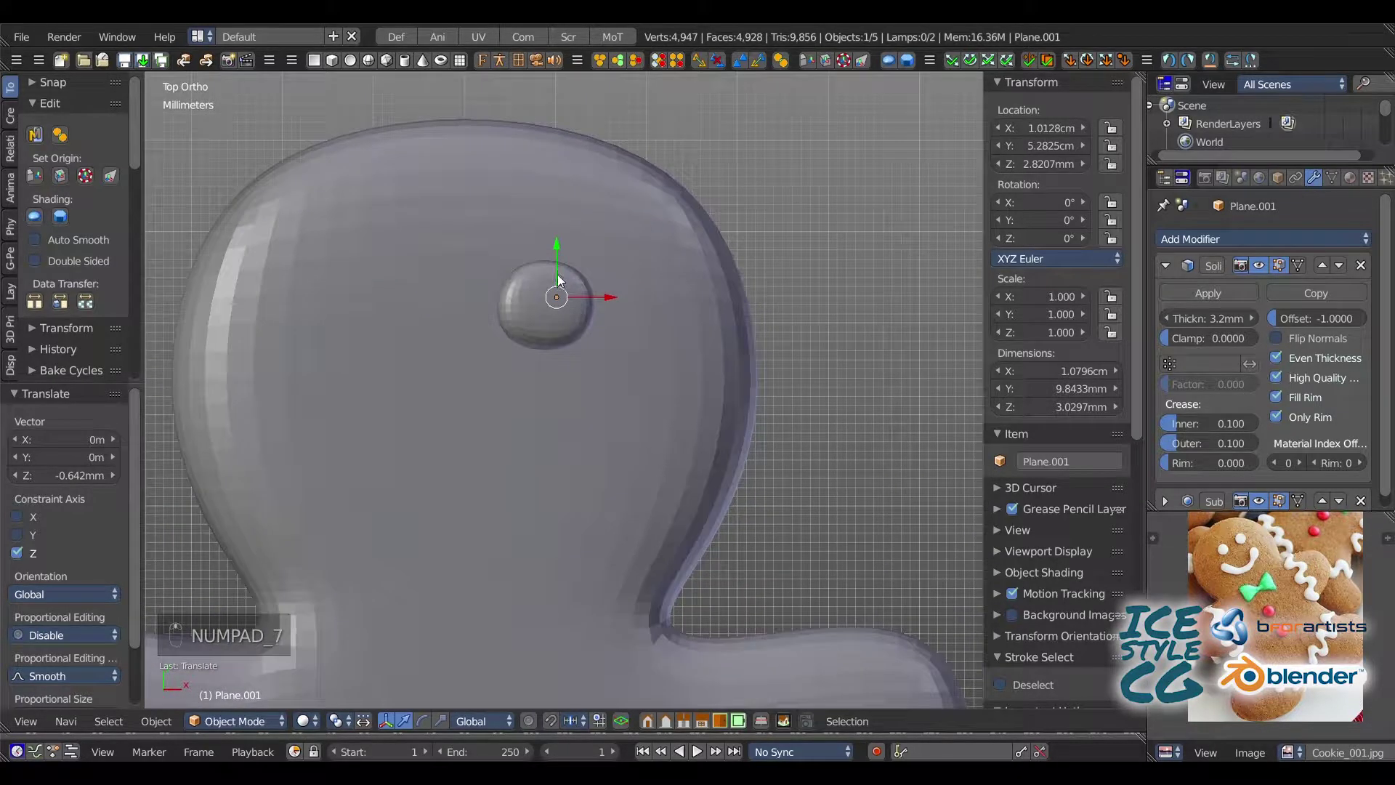
pyautogui.click(111, 176)
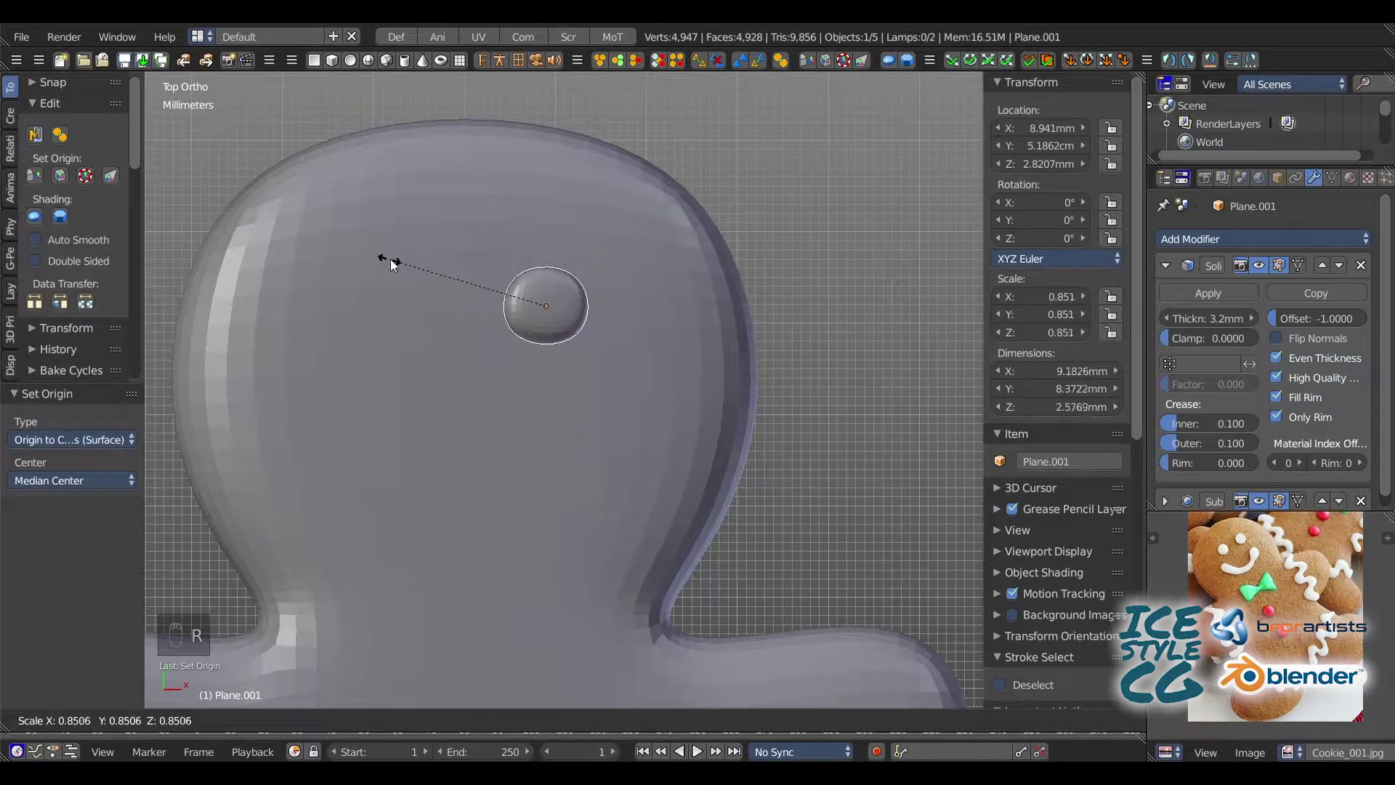
pyautogui.click(415, 264)
# - Lower the eye another 0.833 mm along Z into the head's surface
pyautogui.moveTo(415, 264); pyautogui.dragTo(486, 137, button='middle')
pyautogui.press('g')
pyautogui.press('z')
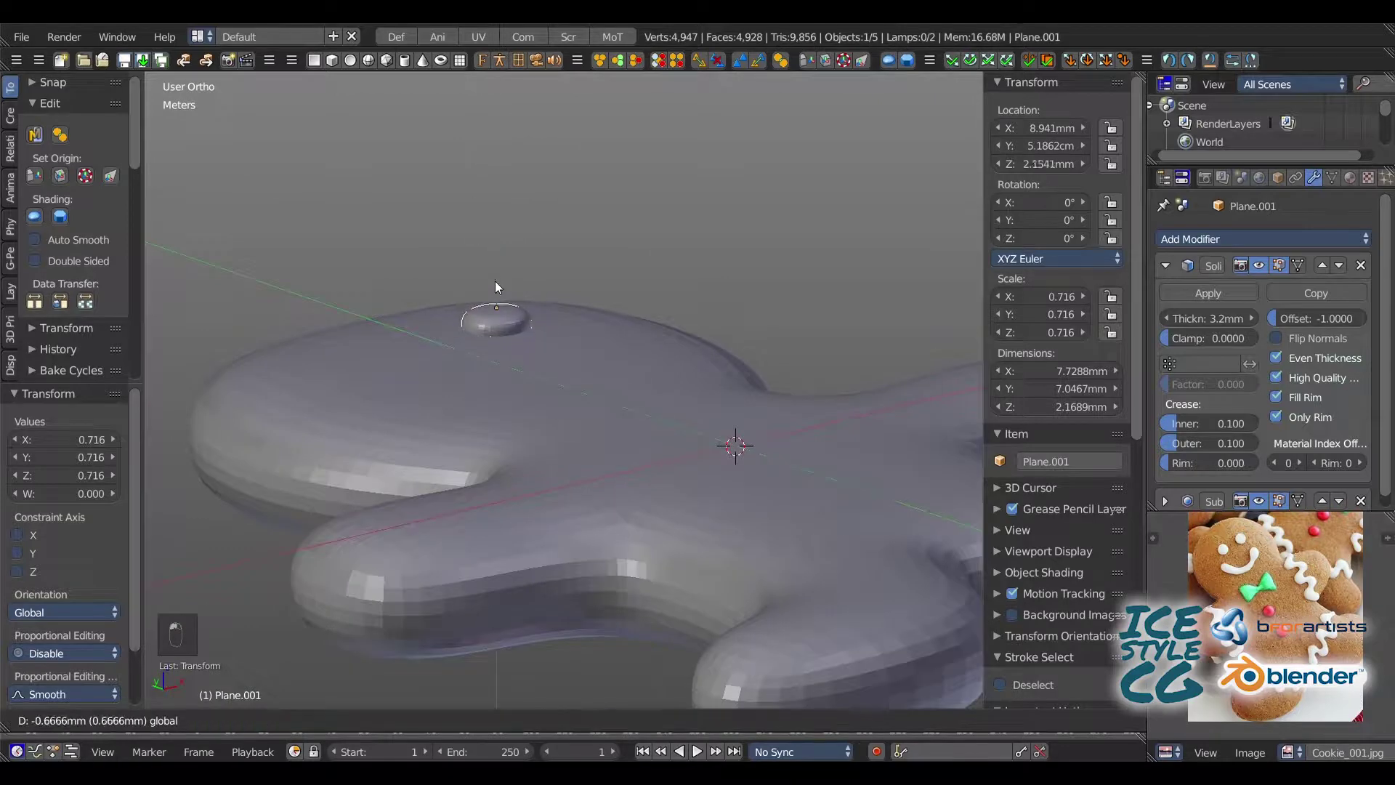
pyautogui.click(373, 273)
pyautogui.press('KP_7')
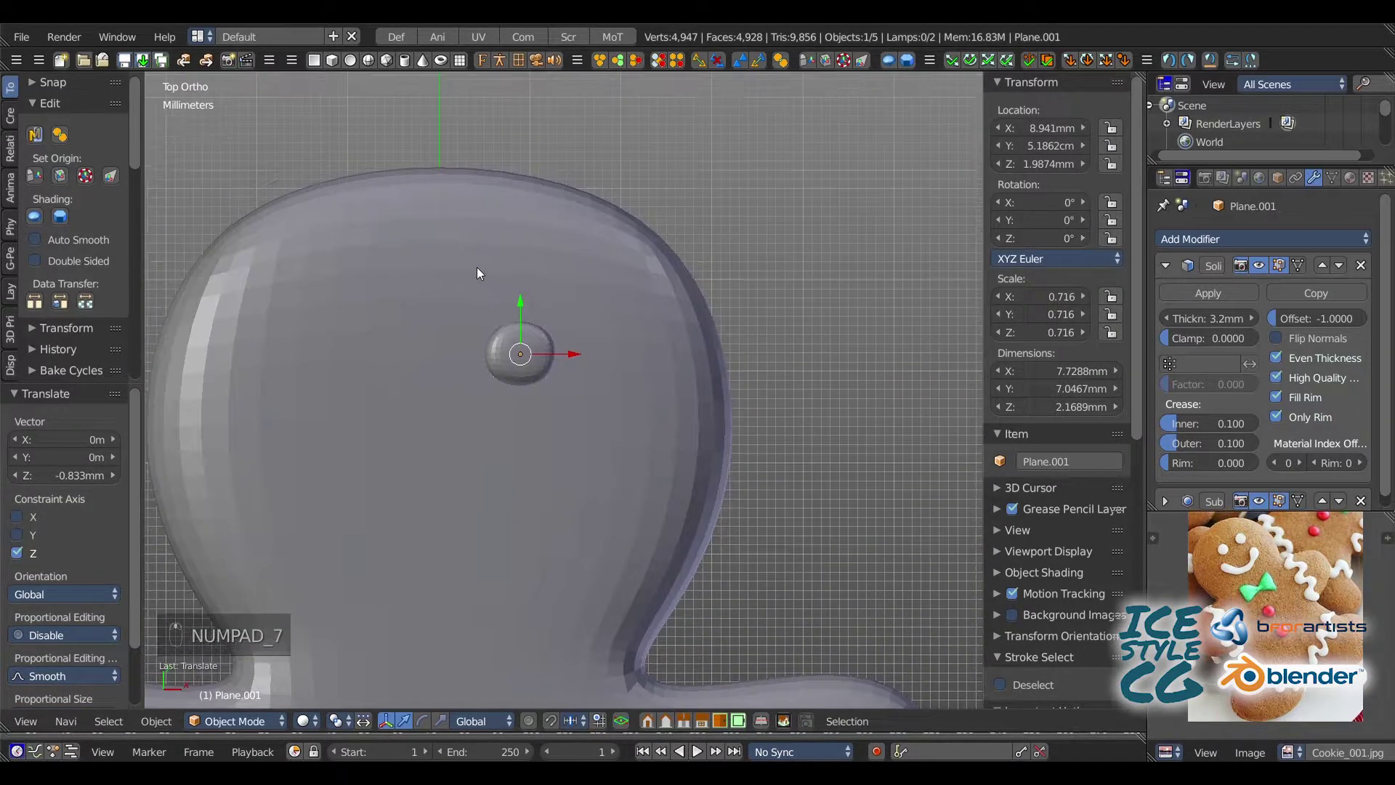
# - Stretch the eye along Y to a scale of 0.785, and move it 1.2 mm up along Y and 1.36 mm outward along X
pyautogui.press('s')
pyautogui.press('y')
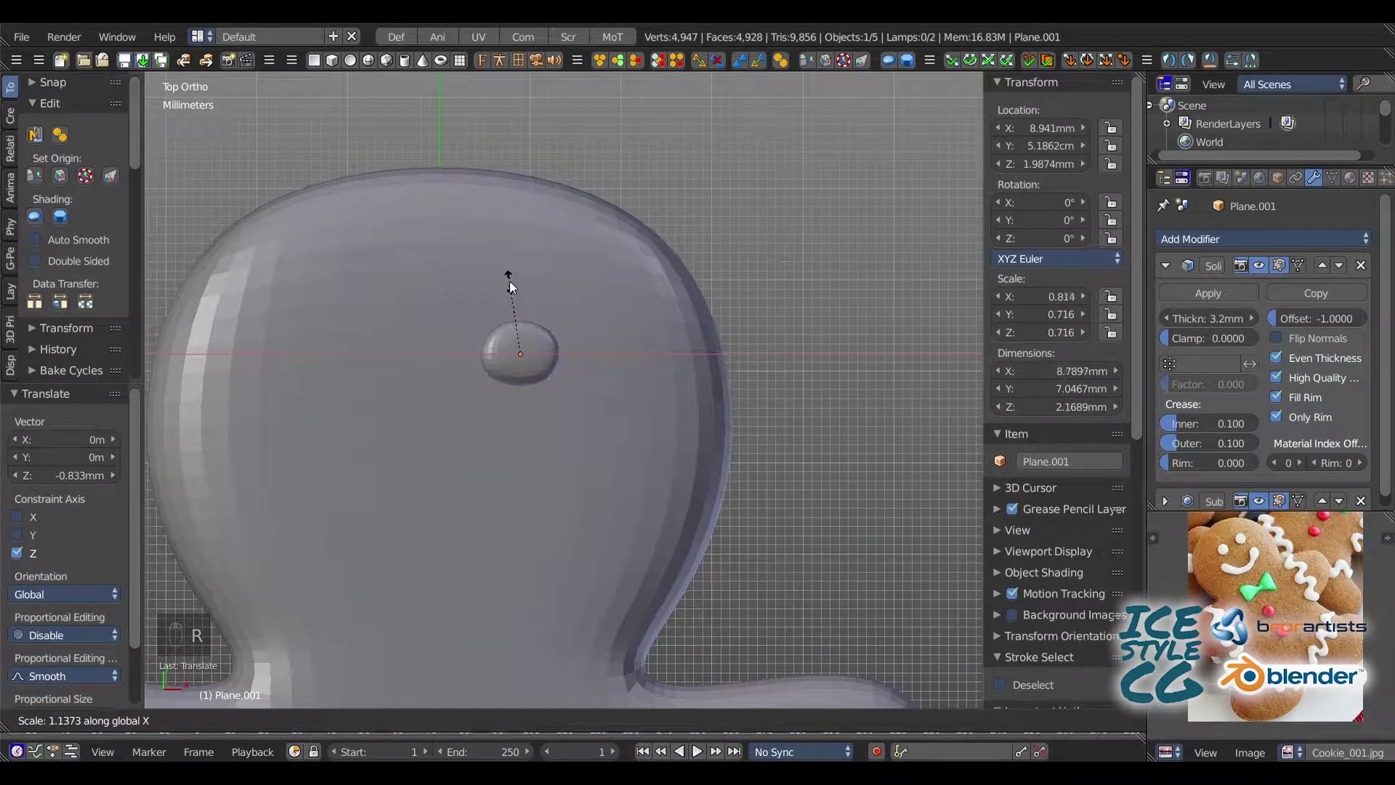
pyautogui.click(509, 282)
pyautogui.press('g')
pyautogui.press('y')
pyautogui.click(535, 344)
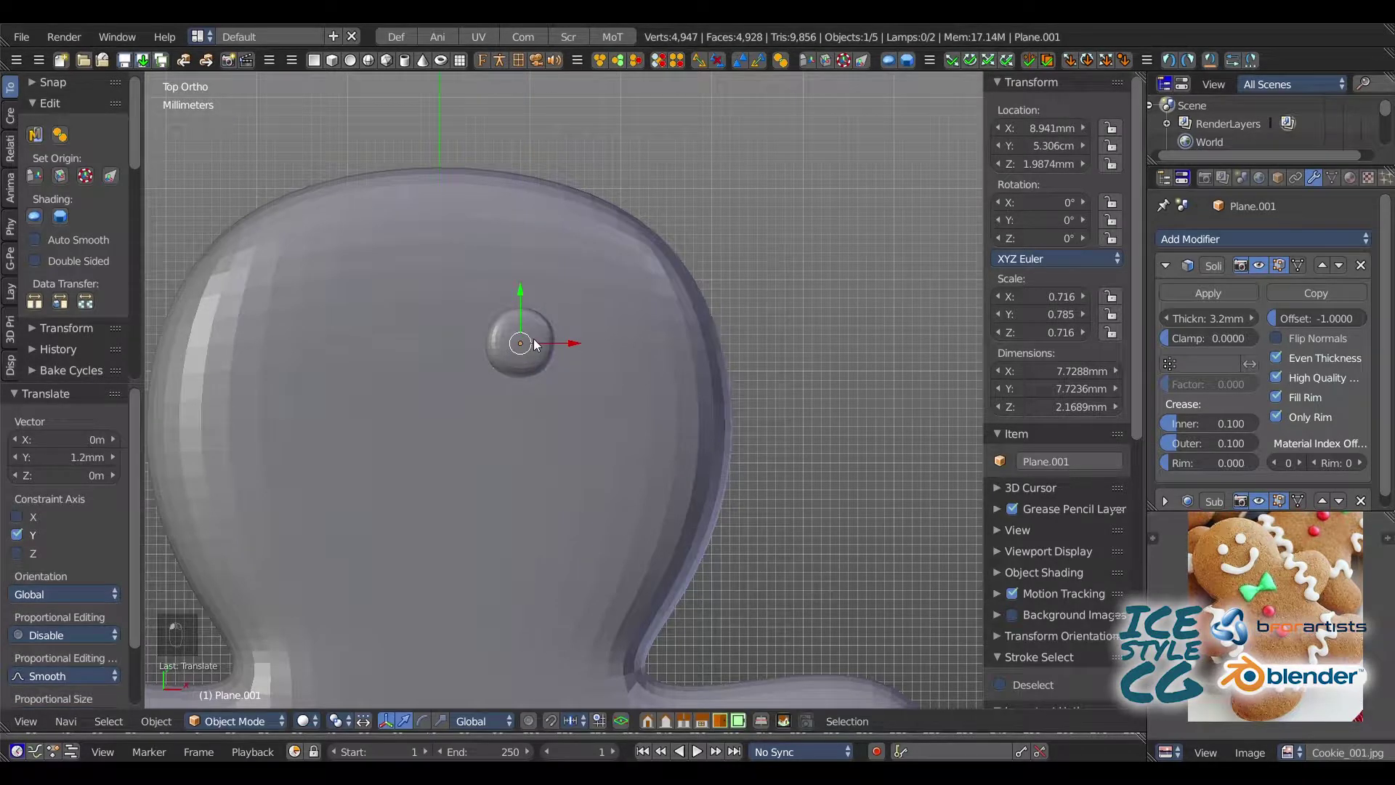
# - Add an X-axis Mirror modifier to the eye, using the cookie body Plane as the mirror object
pyautogui.click(1165, 267)
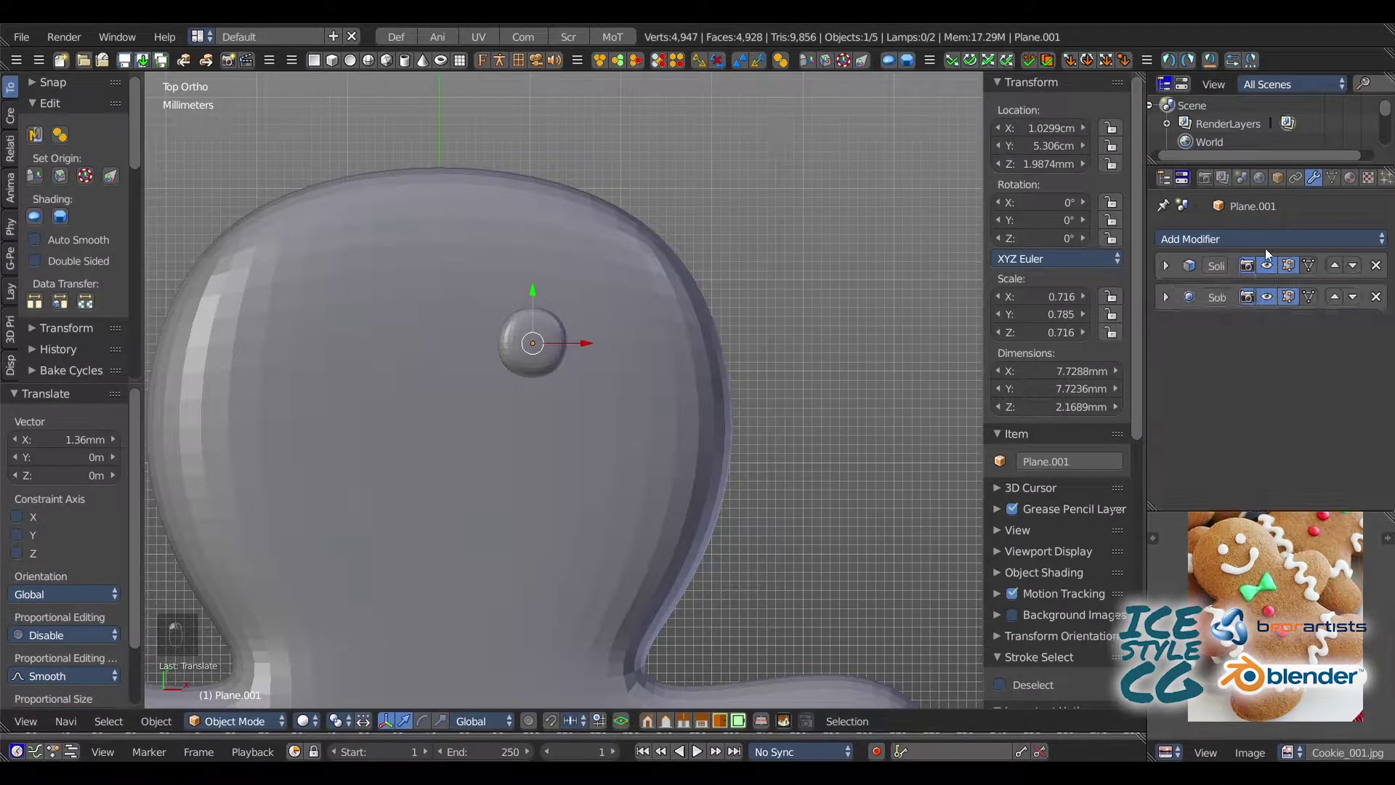
pyautogui.click(1245, 241)
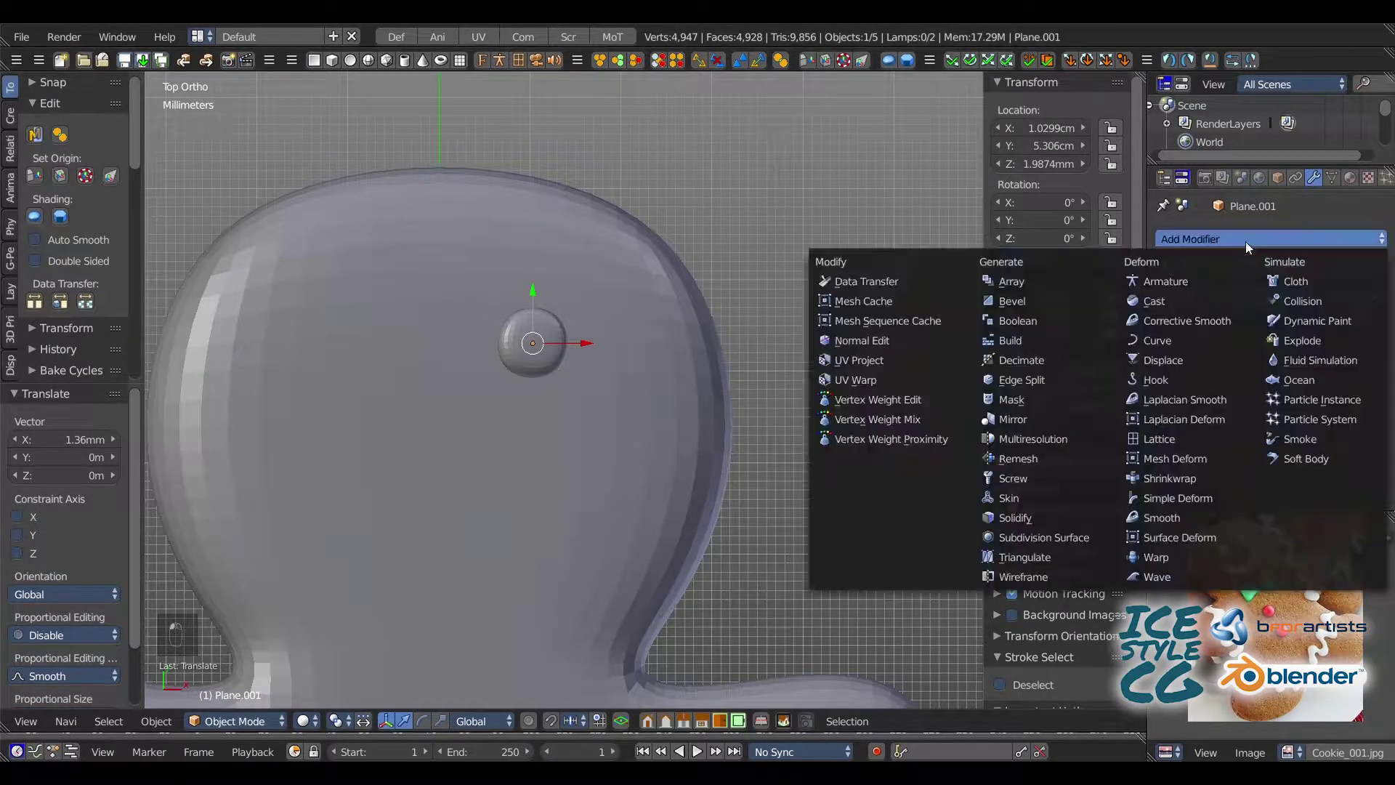
pyautogui.click(1023, 417)
pyautogui.scroll(-2, 1363, 412)
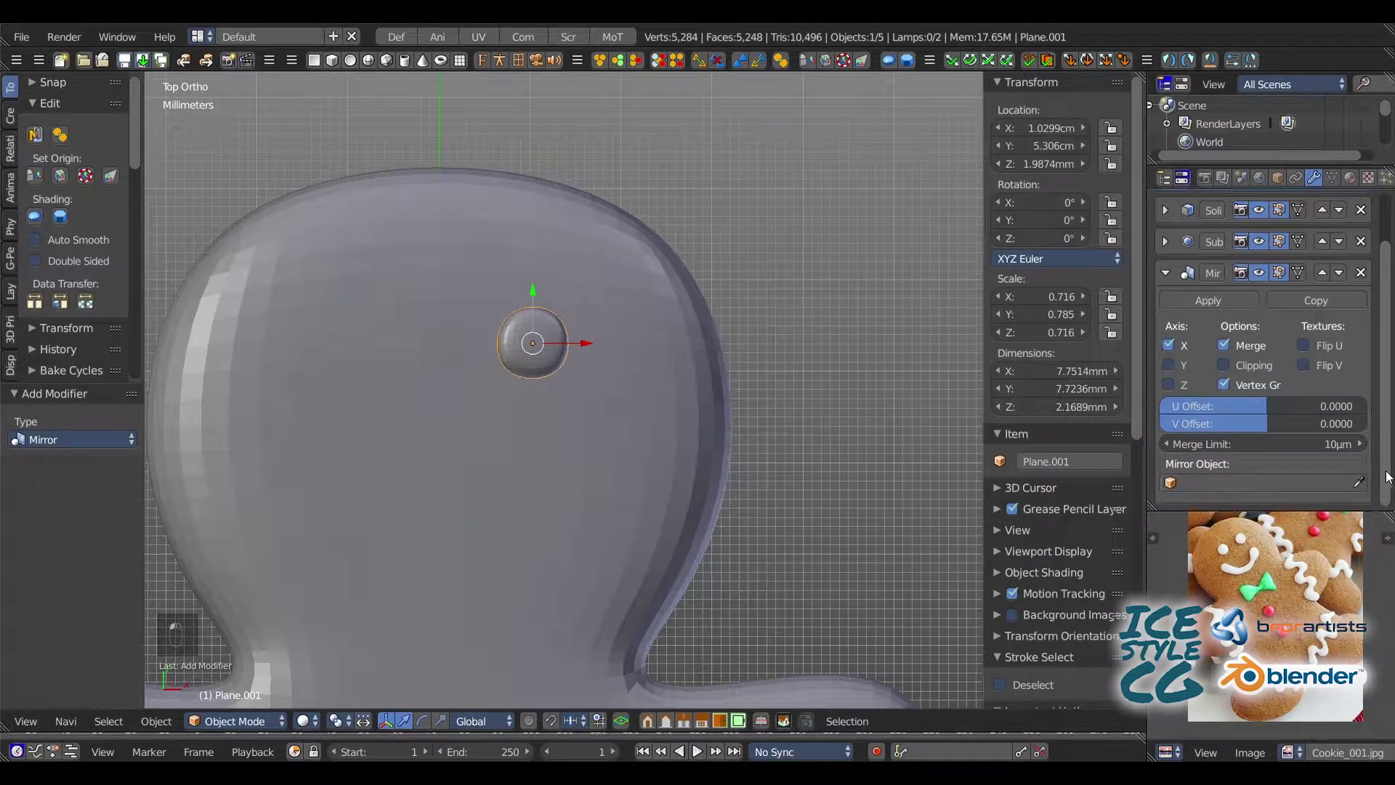
pyautogui.click(590, 339)
# - Move the mirrored eye about 1.8 mm outward along X and 3.91 mm down along Y
pyautogui.moveTo(540, 295); pyautogui.dragTo(555, 332)
pyautogui.keyDown('shift'); pyautogui.moveTo(459, 345); pyautogui.dragTo(507, 246, button='middle'); pyautogui.keyUp('shift')
pyautogui.moveTo(444, 306); pyautogui.dragTo(398, 220, button='middle')
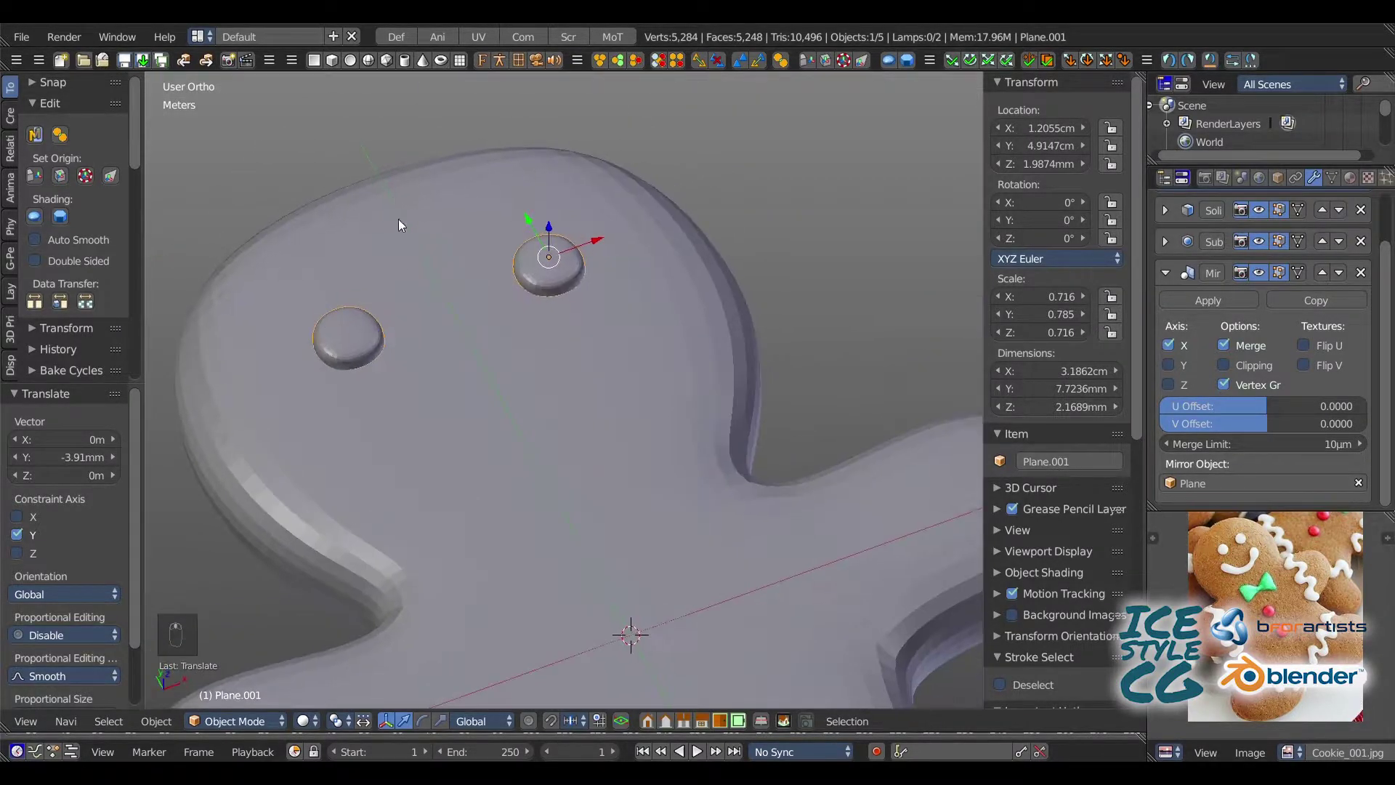
# - Duplicate the eye, move the copy about 1.48 cm down along Y, and remove the copy's Mirror modifier
pyautogui.hotkey('shift', 'd')
pyautogui.rightClick(500, 340)
pyautogui.moveTo(535, 229); pyautogui.dragTo(603, 324)
pyautogui.click(1361, 273)
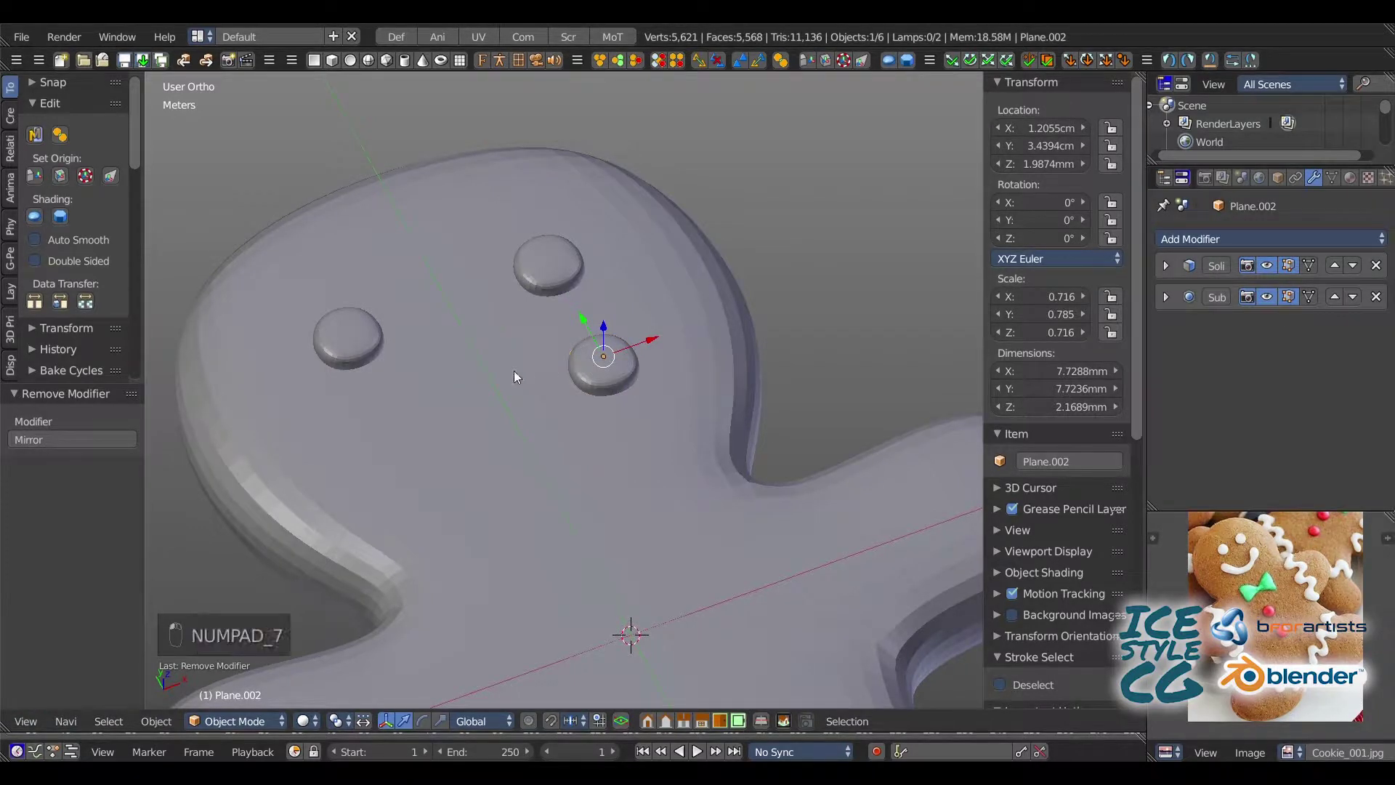
# - Center the copied eye between the two eyes by setting its X location to 0
pyautogui.press('z')
pyautogui.press('z')
pyautogui.press('z')
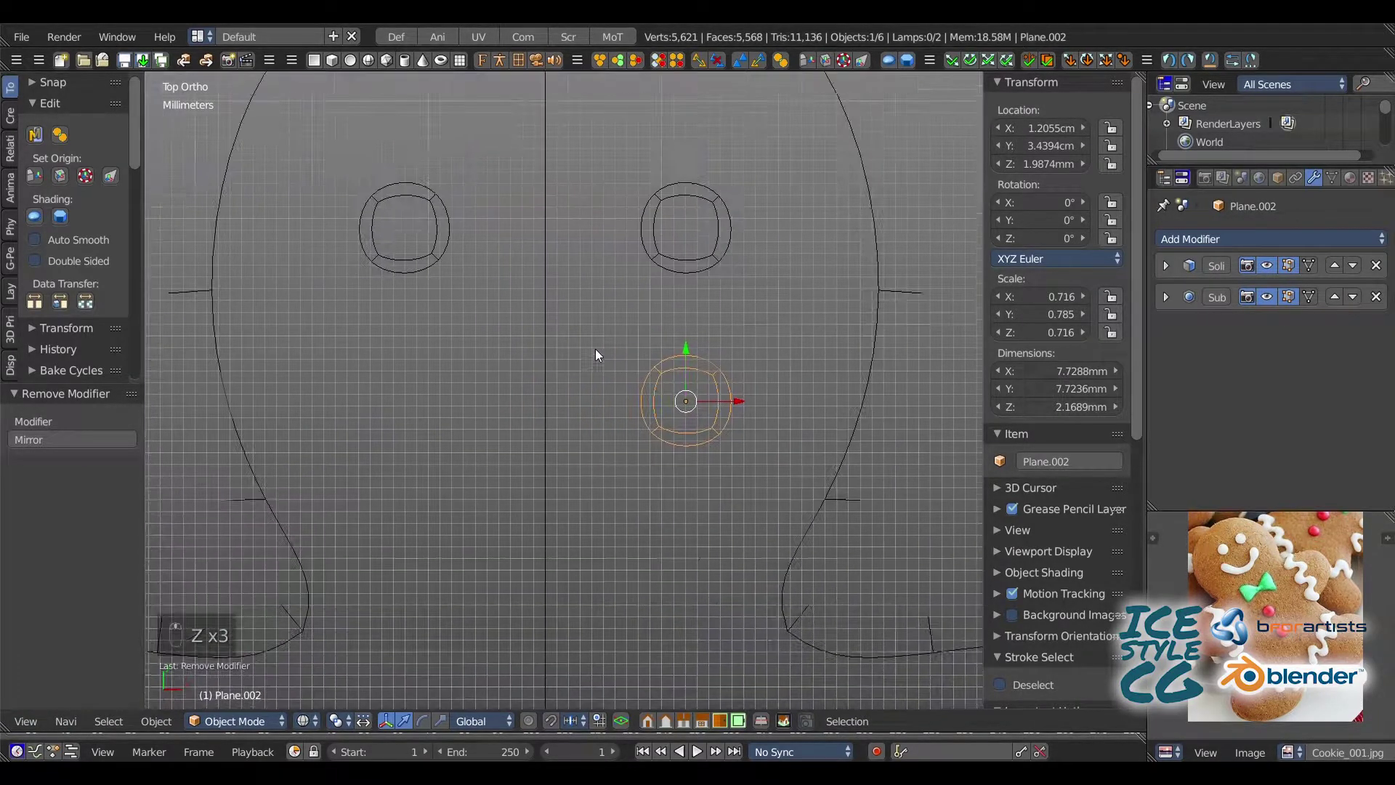
pyautogui.press('z')
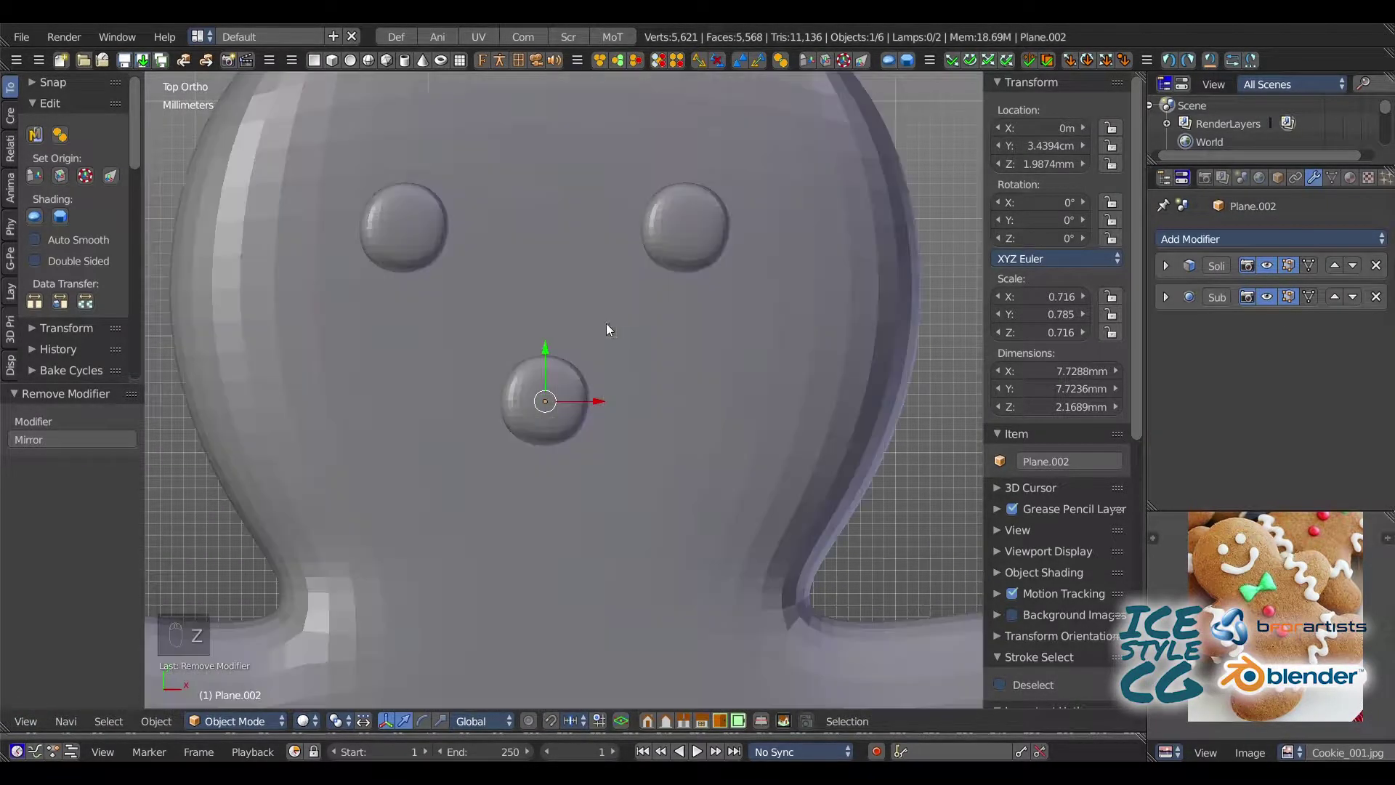
# - Extrude the copy's right edge 7.66 mm along X and 1.31 mm along Y, and tilt the new edge to start a smile
pyautogui.press('2')
pyautogui.press('2')
pyautogui.rightClick(595, 401)
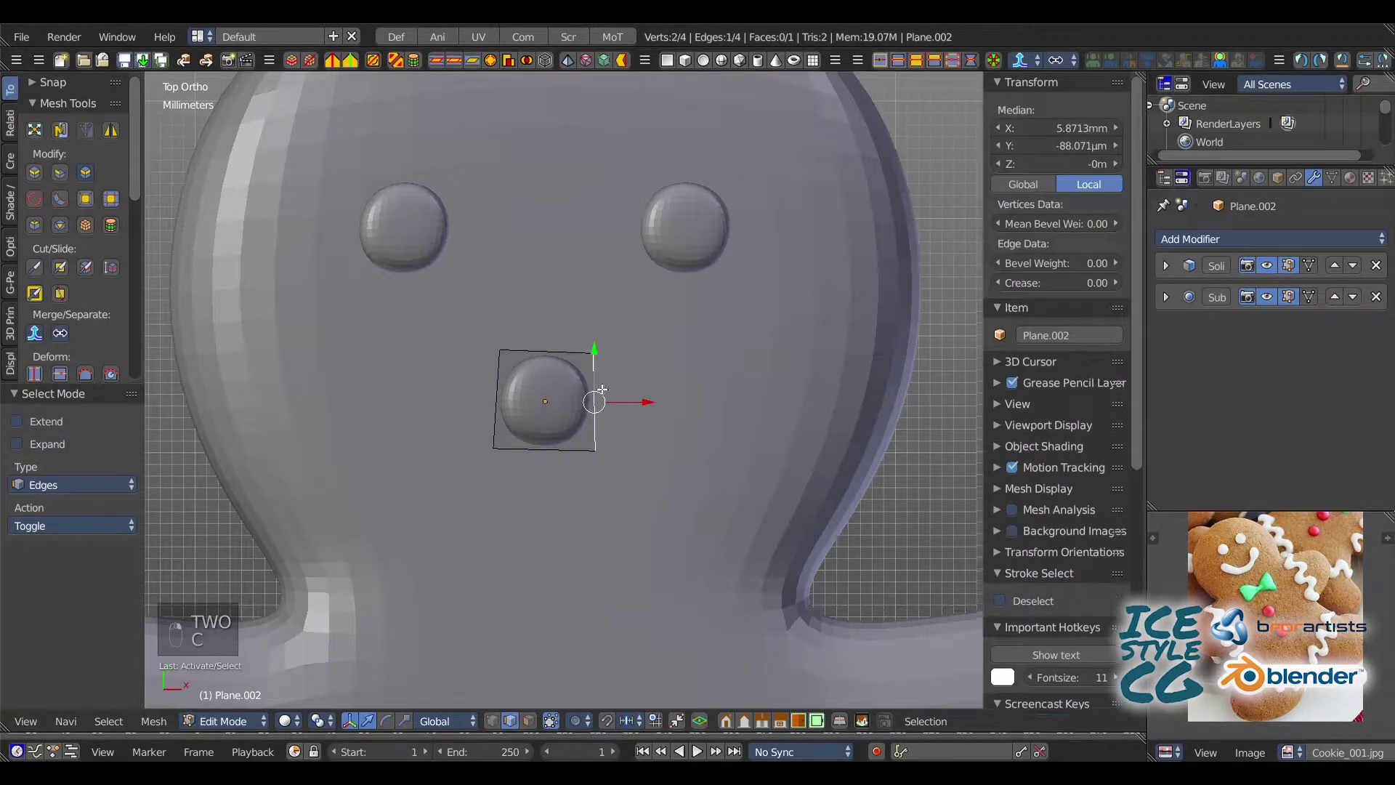
pyautogui.press('e')
pyautogui.click(691, 371)
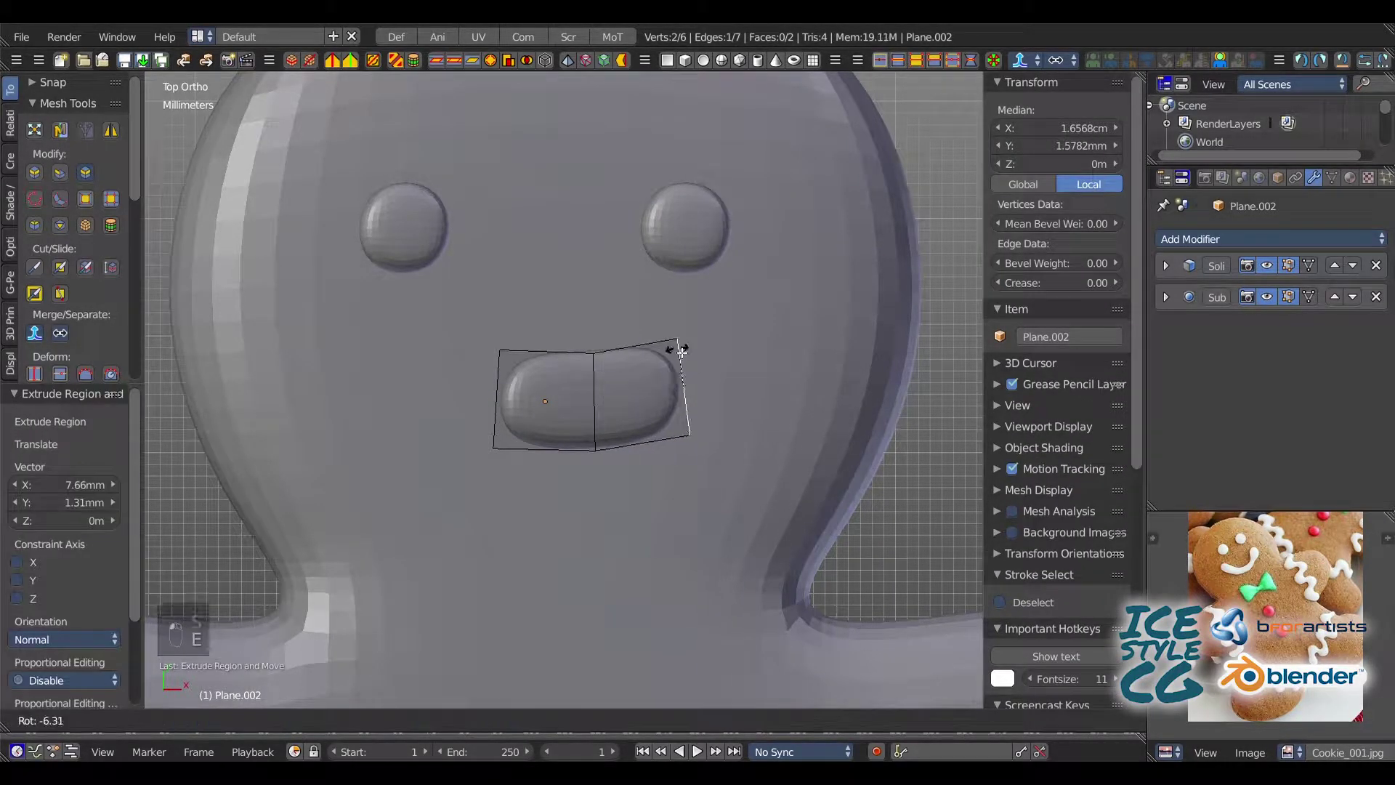
pyautogui.click(660, 355)
pyautogui.press('w')
pyautogui.click(684, 324)
# - Extrude another mouth segment upward toward the right cheek, rotating and shifting its end edge to follow the smile curve
pyautogui.press('w')
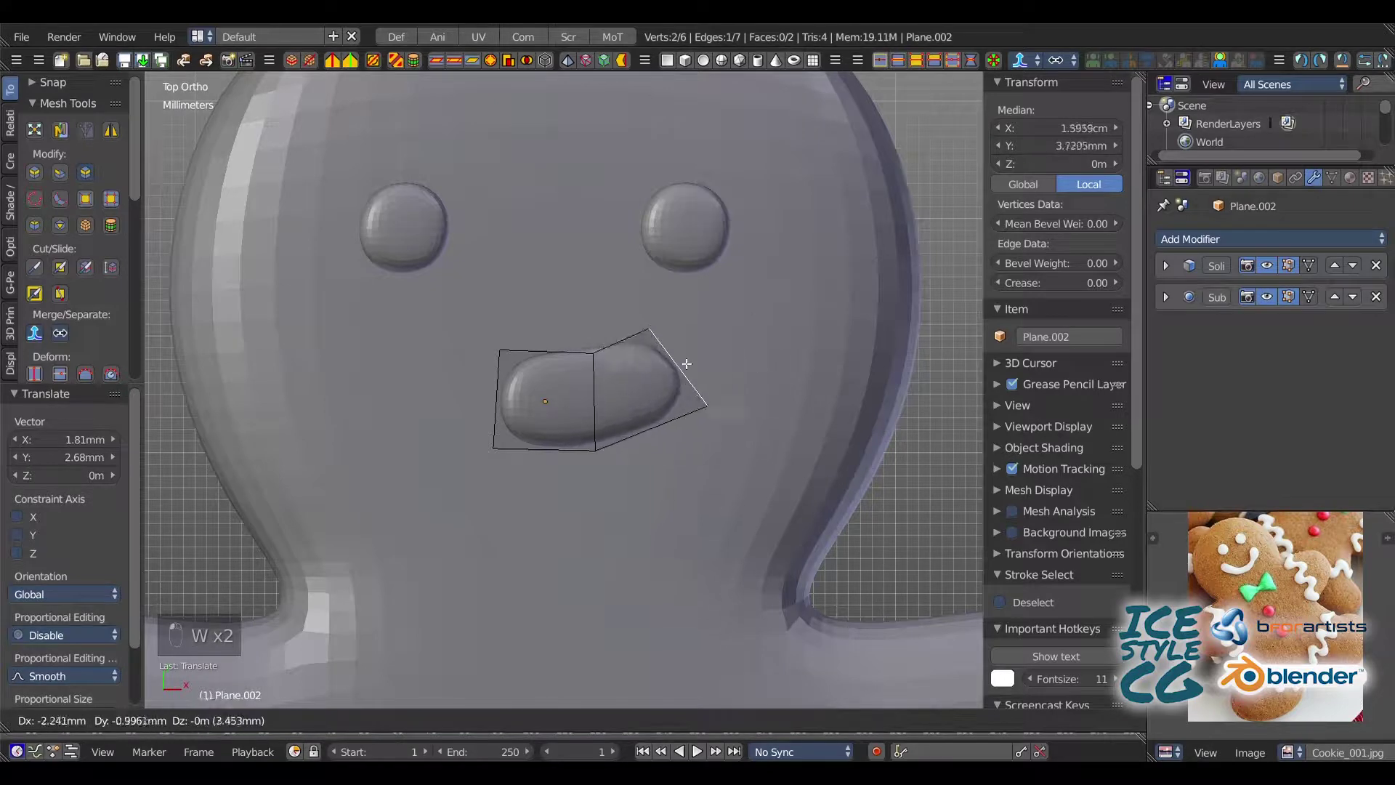
pyautogui.click(771, 303)
pyautogui.press('e')
pyautogui.click(760, 304)
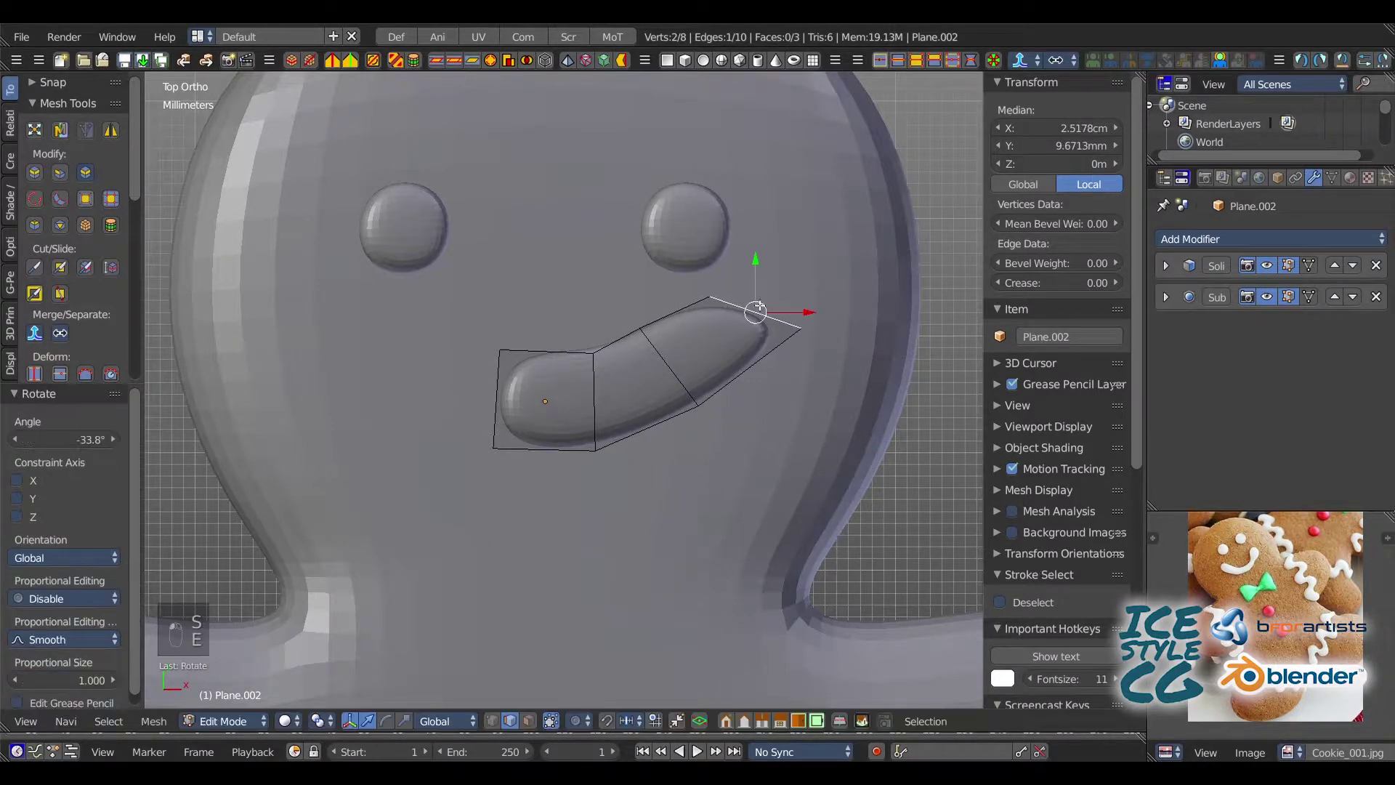
pyautogui.press('w')
pyautogui.click(747, 283)
# - Slim the mouth strip by pulling in its upper vertices, moving the upper-left one 2.86 mm down along Y
pyautogui.press('x')
pyautogui.press('a')
pyautogui.moveTo(727, 243); pyautogui.dragTo(699, 318)
pyautogui.press('a')
pyautogui.keyDown('ctrl'); pyautogui.moveTo(488, 340); pyautogui.dragTo(509, 345); pyautogui.keyUp('ctrl')
pyautogui.press('g')
pyautogui.press('y')
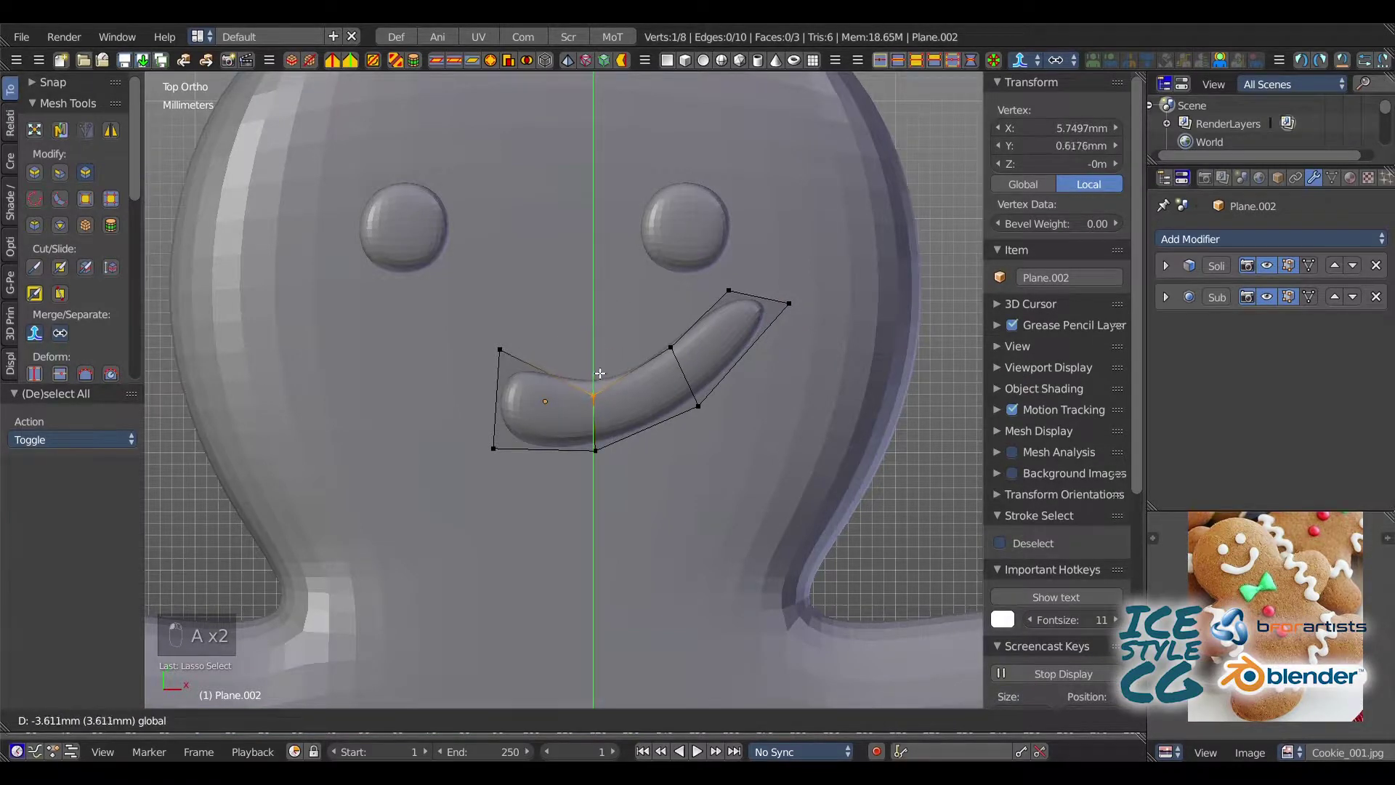
pyautogui.click(503, 363)
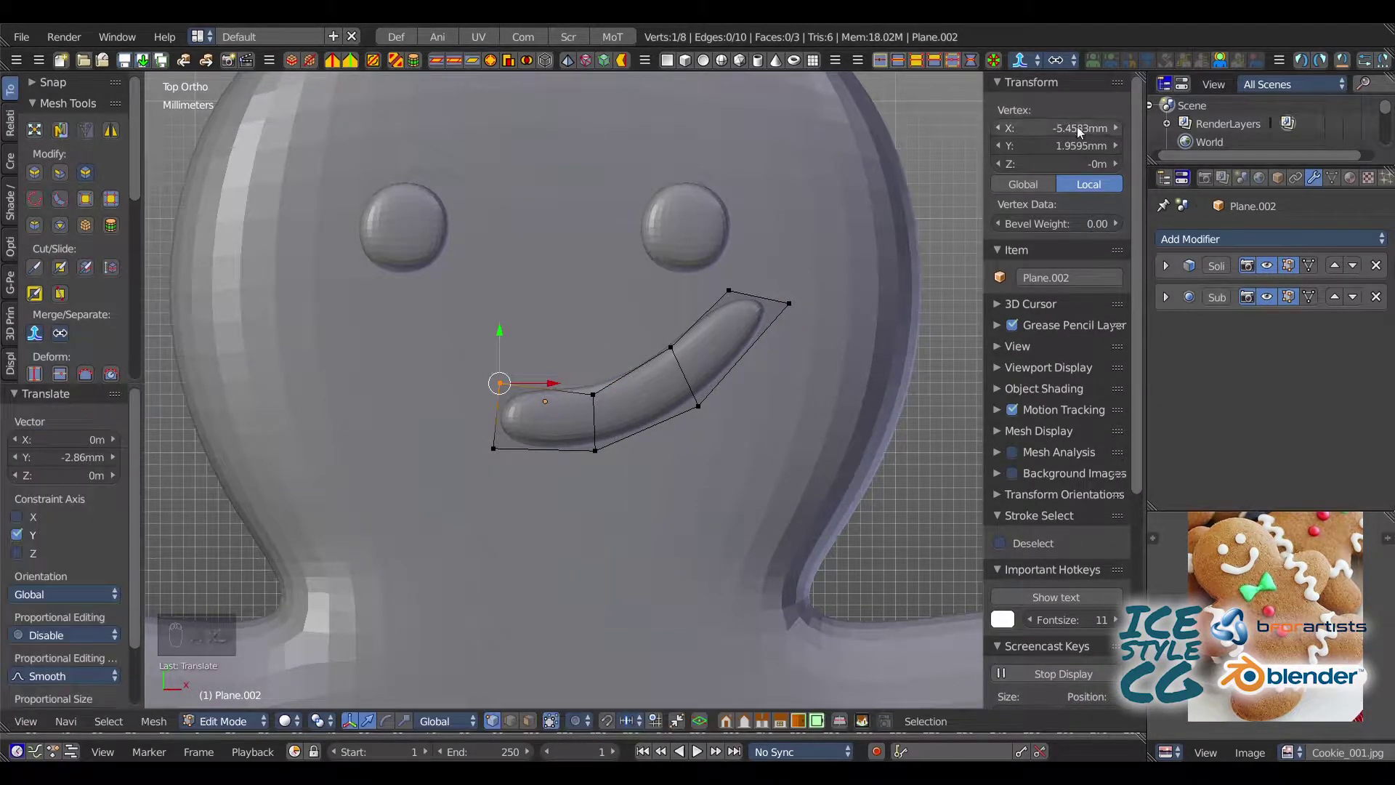
# - Align the two left-end vertices of the mouth strip with the face's center line along X
pyautogui.press('a')
pyautogui.keyDown('ctrl'); pyautogui.moveTo(451, 420); pyautogui.dragTo(513, 465); pyautogui.keyUp('ctrl')
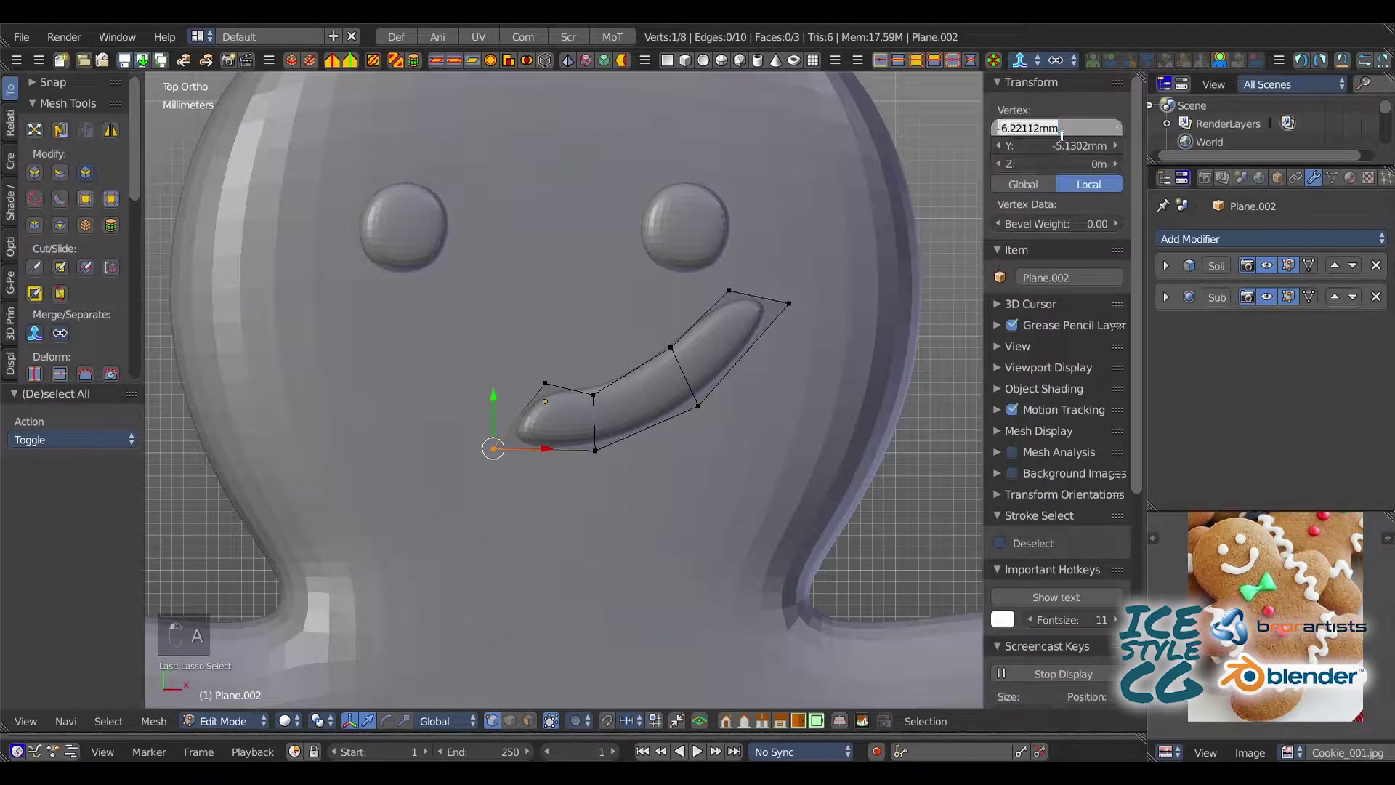
pyautogui.press('a')
# - Nudge the two inner vertices on the mouth strip's upper side to even out its thickness
pyautogui.keyDown('ctrl'); pyautogui.moveTo(581, 379); pyautogui.dragTo(608, 404); pyautogui.keyUp('ctrl')
pyautogui.press('g')
pyautogui.click(616, 386)
pyautogui.press('a')
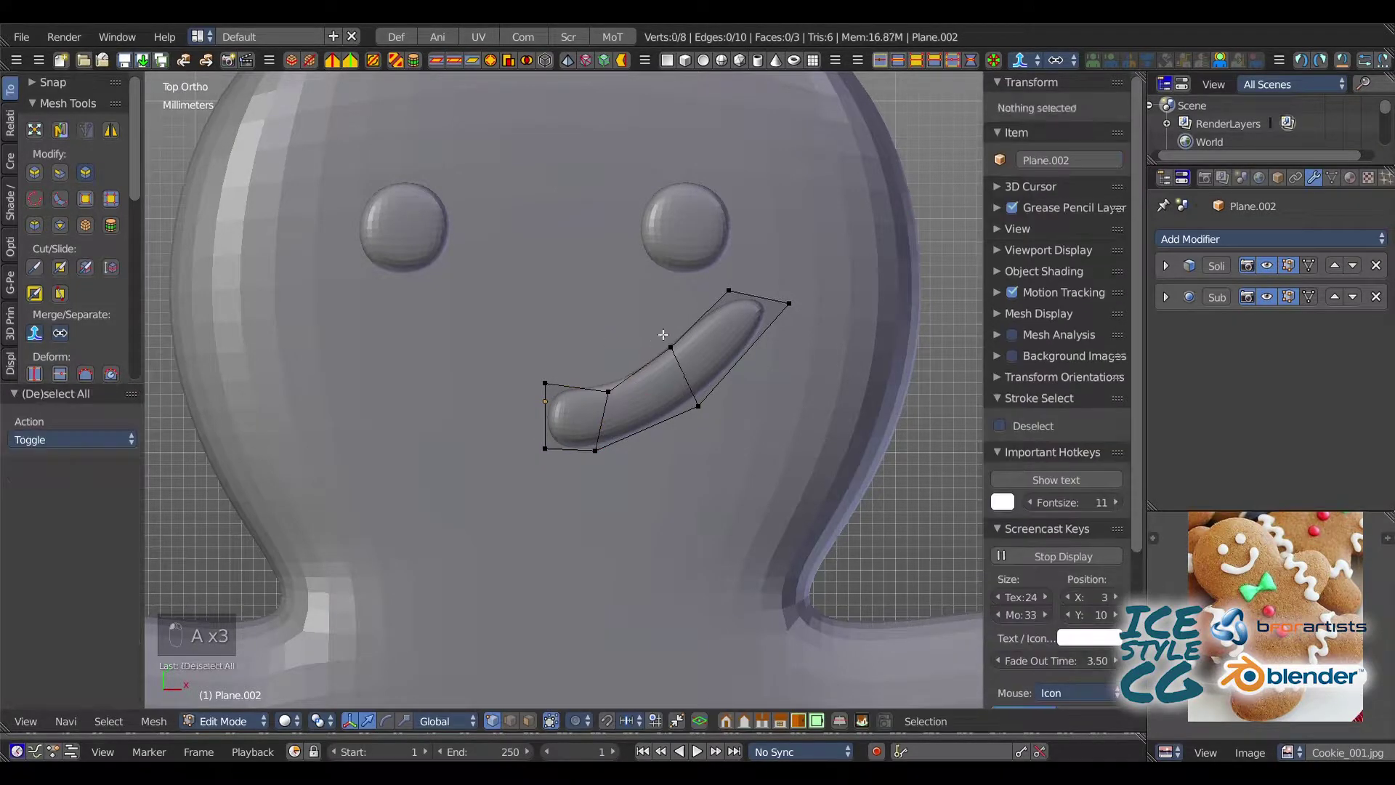
pyautogui.keyDown('ctrl'); pyautogui.moveTo(660, 334); pyautogui.dragTo(684, 345); pyautogui.keyUp('ctrl')
pyautogui.press('g')
pyautogui.moveTo(689, 364); pyautogui.dragTo(685, 363, button='right')
pyautogui.press('a')
# - Add an X-axis Mirror modifier to the mouth and place it above the Solidify and Subdivision modifiers
pyautogui.click(1270, 240)
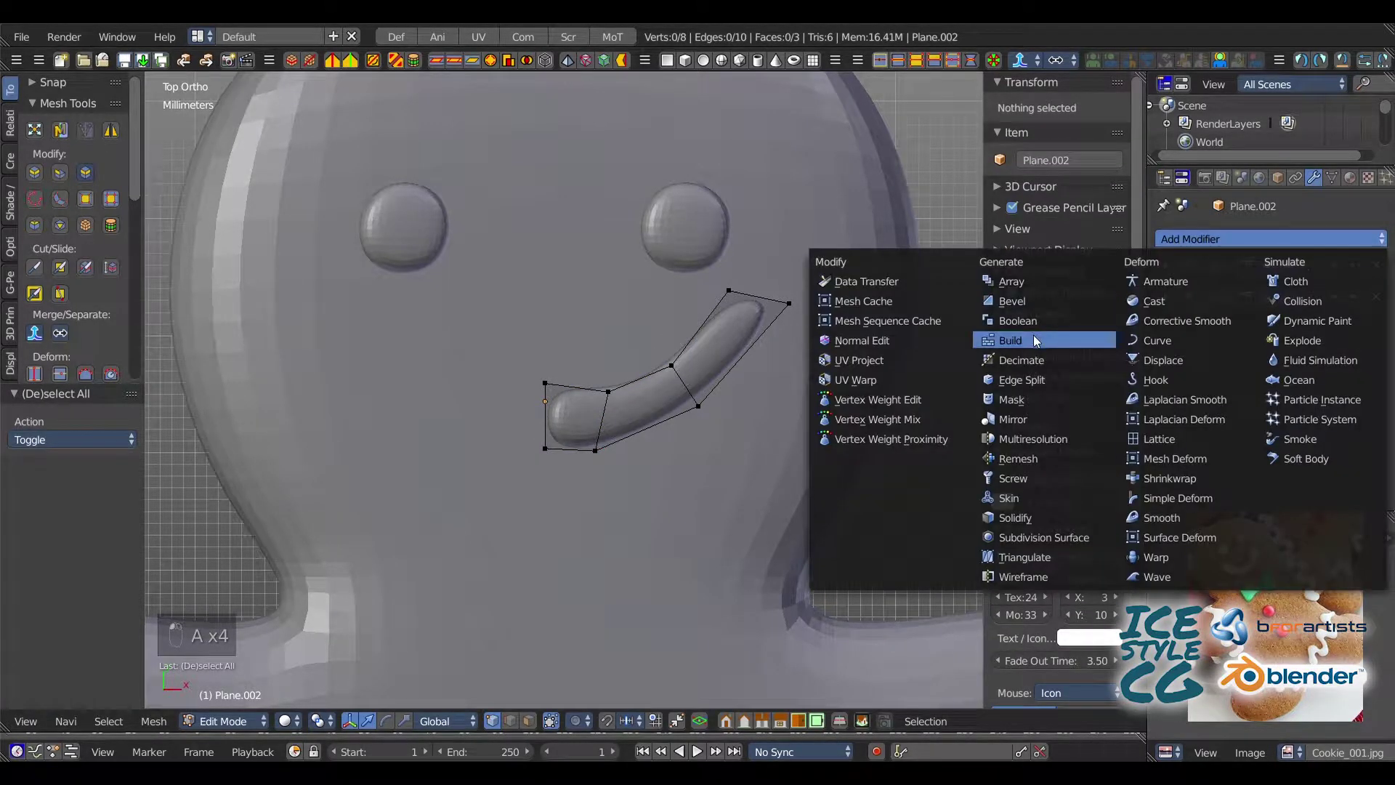
pyautogui.click(1040, 419)
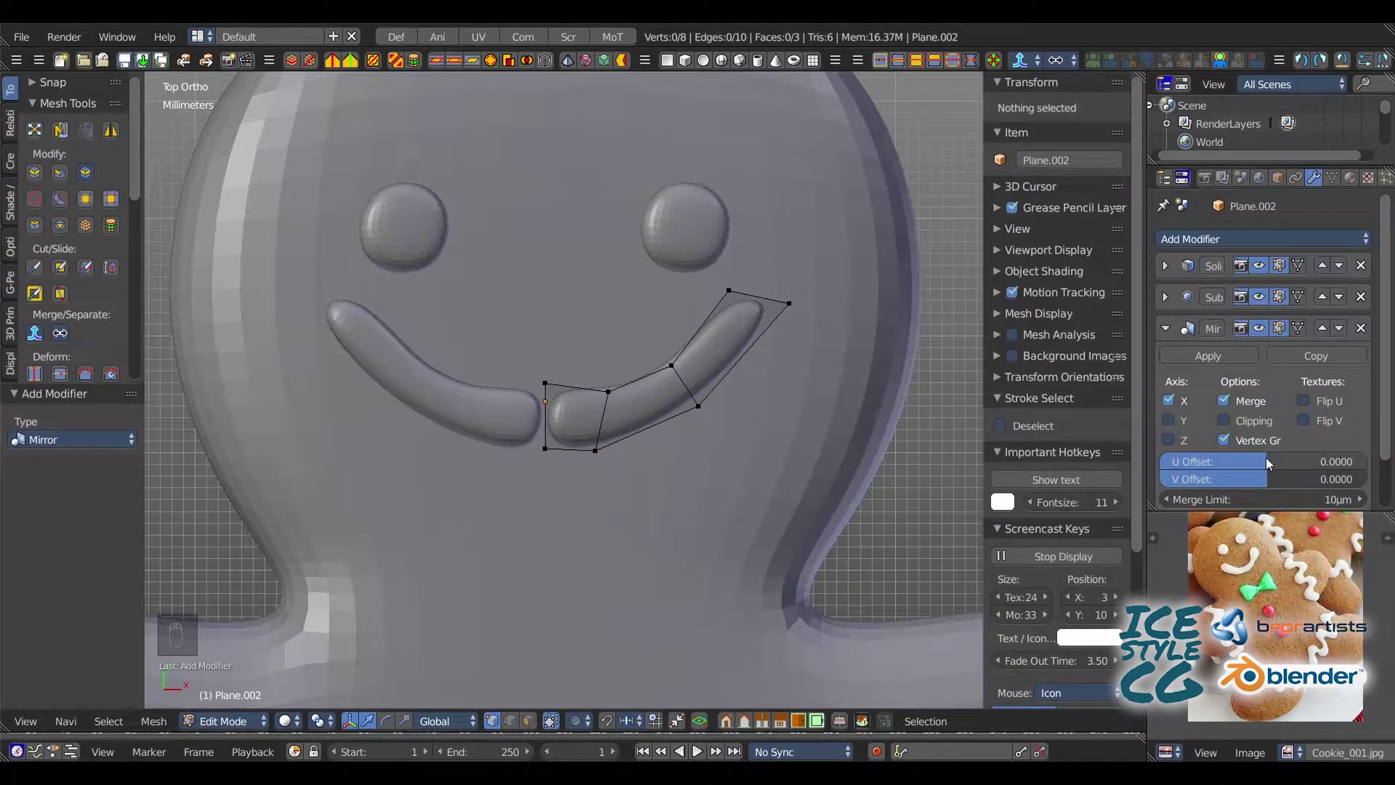
pyautogui.click(1322, 328)
pyautogui.click(1319, 298)
# - Reposition the mouth's center vertices and the inner vertices along its lower side to smooth the smile
pyautogui.press('a')
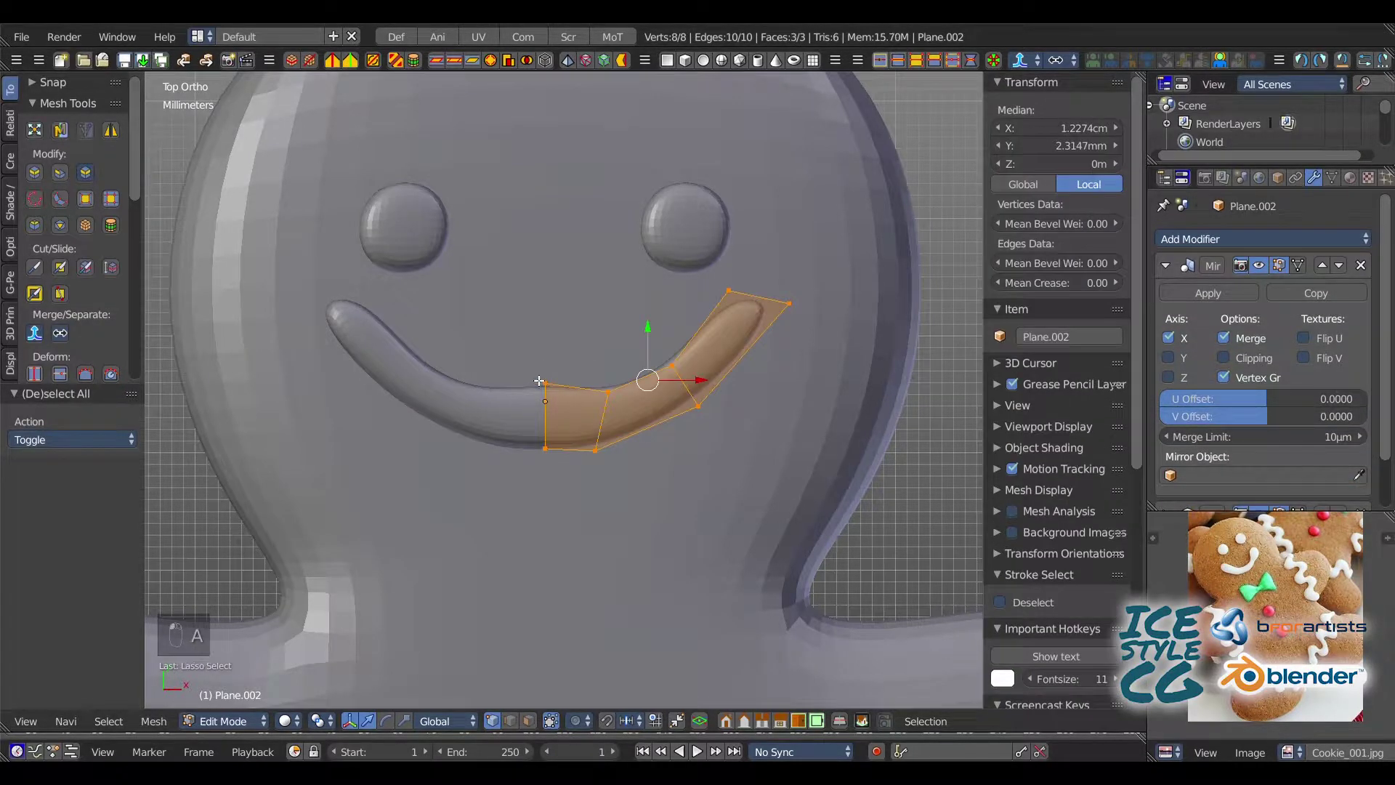
pyautogui.press('a')
pyautogui.click(540, 381)
pyautogui.moveTo(546, 359)
pyautogui.mouseDown()
pyautogui.moveTo(547, 430)
pyautogui.moveTo(607, 453)
pyautogui.mouseUp()
pyautogui.press('a')
pyautogui.click(547, 445)
pyautogui.press('a')
pyautogui.moveTo(596, 450); pyautogui.dragTo(623, 449)
pyautogui.press('a')
pyautogui.moveTo(699, 393)
pyautogui.mouseDown()
pyautogui.moveTo(723, 413)
pyautogui.moveTo(711, 405)
pyautogui.mouseUp()
pyautogui.moveTo(711, 406); pyautogui.dragTo(721, 408)
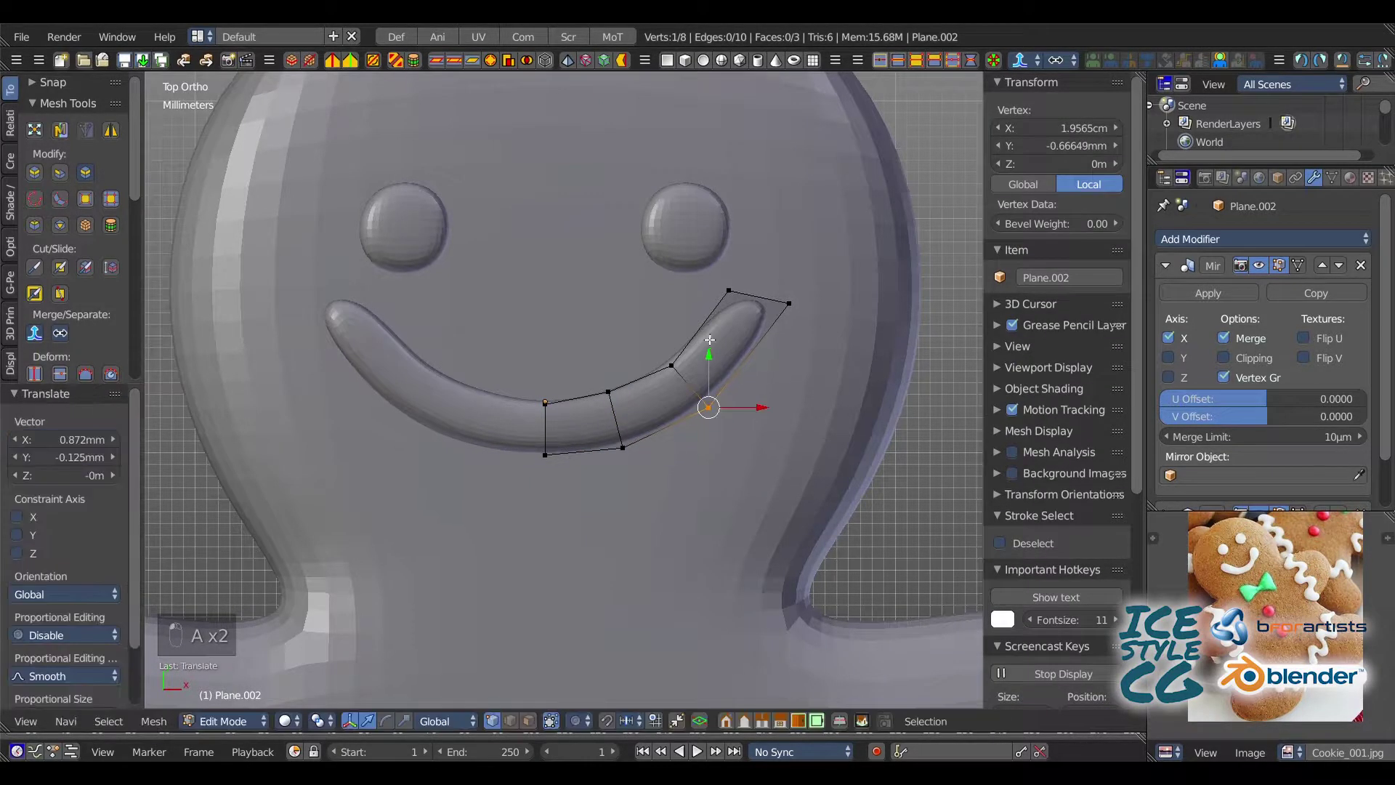
# - Adjust the inner vertices along the mouth's upper side and nudge the lower vertex beside the center outward
pyautogui.press('a')
pyautogui.moveTo(663, 351); pyautogui.dragTo(683, 359)
pyautogui.moveTo(682, 358); pyautogui.dragTo(683, 369)
pyautogui.press('a')
pyautogui.moveTo(598, 384)
pyautogui.mouseDown()
pyautogui.moveTo(621, 394)
pyautogui.moveTo(620, 443)
pyautogui.mouseUp()
pyautogui.click(623, 396)
pyautogui.press('a')
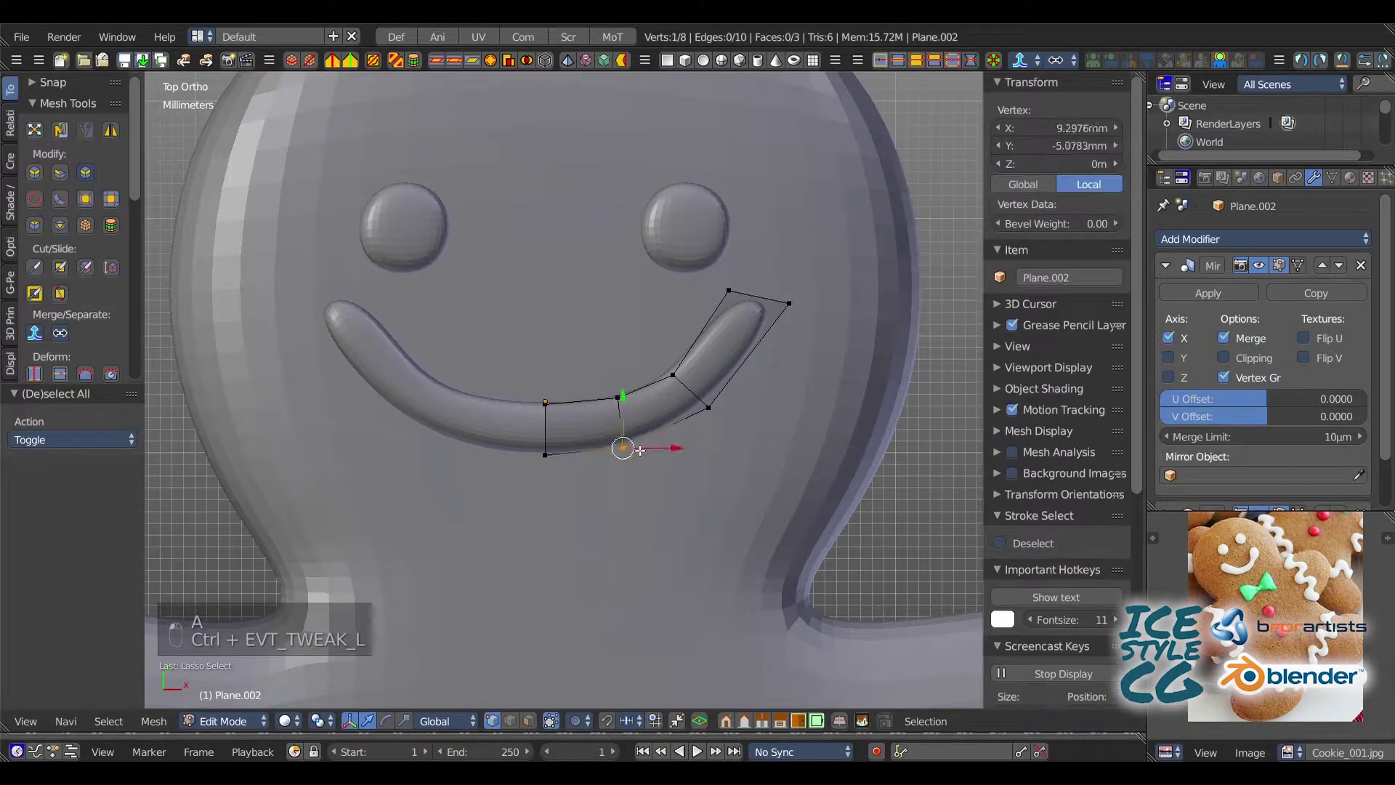
pyautogui.press('g')
pyautogui.click(630, 446)
pyautogui.moveTo(514, 441); pyautogui.dragTo(611, 268, button='middle')
pyautogui.press('Tab')
pyautogui.moveTo(563, 263); pyautogui.dragTo(560, 263)
pyautogui.moveTo(560, 263); pyautogui.dragTo(467, 347, button='middle')
pyautogui.press('KP_7')
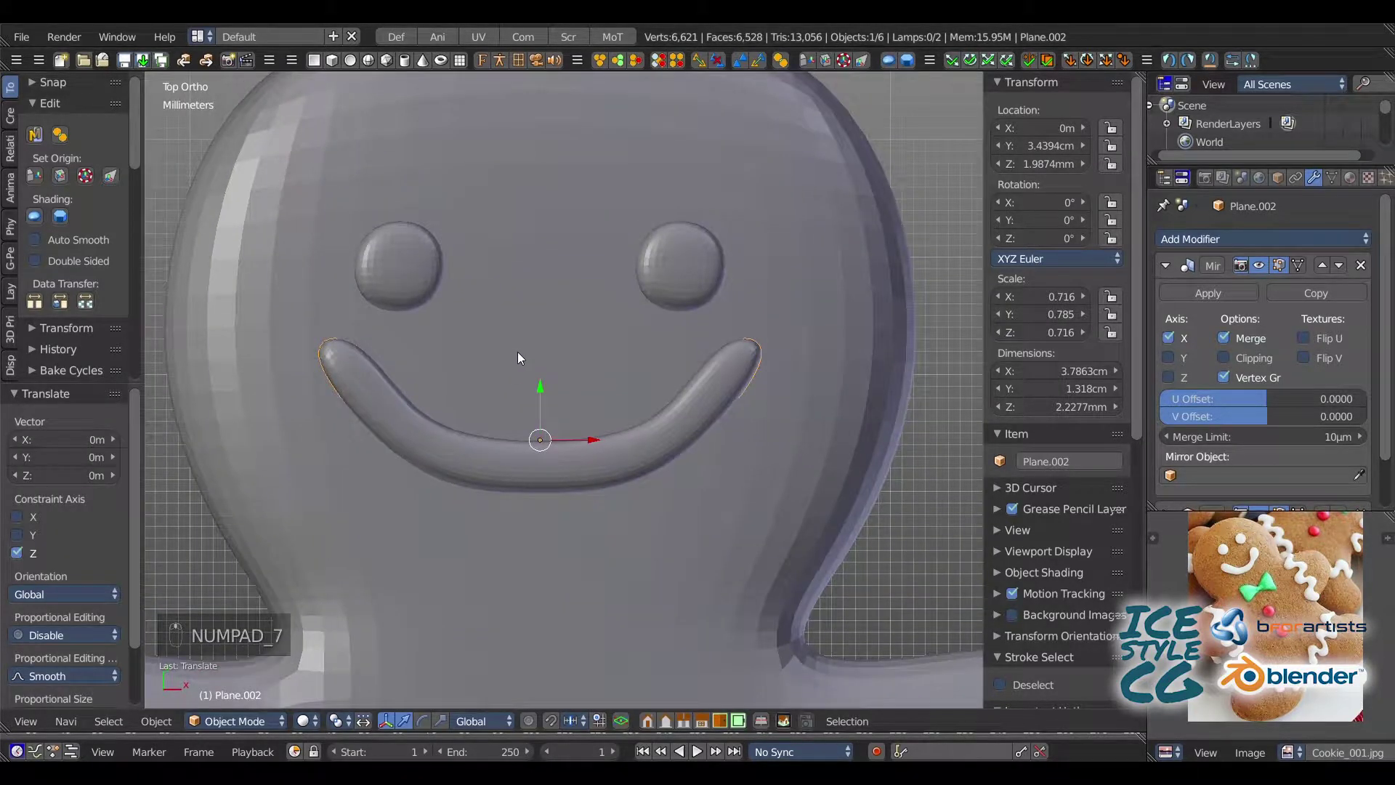
# - Deepen the smile by moving the mouth's inner edges, shifting the center edge about 1.17 mm down along Y
pyautogui.press('Tab')
pyautogui.moveTo(677, 394)
pyautogui.mouseDown()
pyautogui.moveTo(713, 451)
pyautogui.moveTo(675, 415)
pyautogui.moveTo(717, 431)
pyautogui.mouseUp()
pyautogui.press('a')
pyautogui.press('a')
pyautogui.moveTo(634, 403)
pyautogui.mouseDown()
pyautogui.moveTo(646, 465)
pyautogui.moveTo(619, 426)
pyautogui.moveTo(564, 468)
pyautogui.moveTo(560, 445)
pyautogui.mouseUp()
pyautogui.press('a')
pyautogui.press('a')
pyautogui.press('g')
pyautogui.press('y')
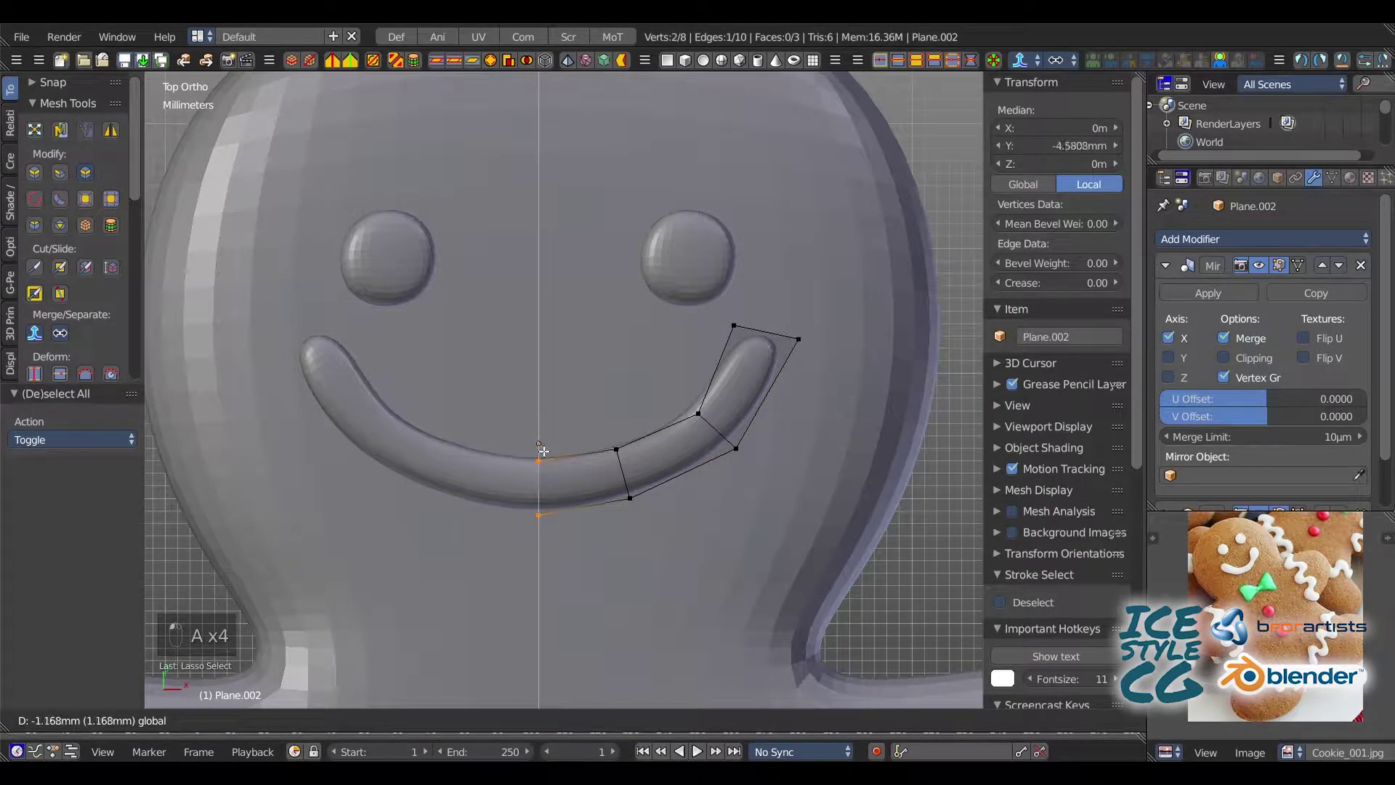
pyautogui.click(544, 451)
# - Apply the mouth's Mirror modifier and resume editing its full mesh
pyautogui.press('1')
pyautogui.click(1212, 294)
pyautogui.press('2')
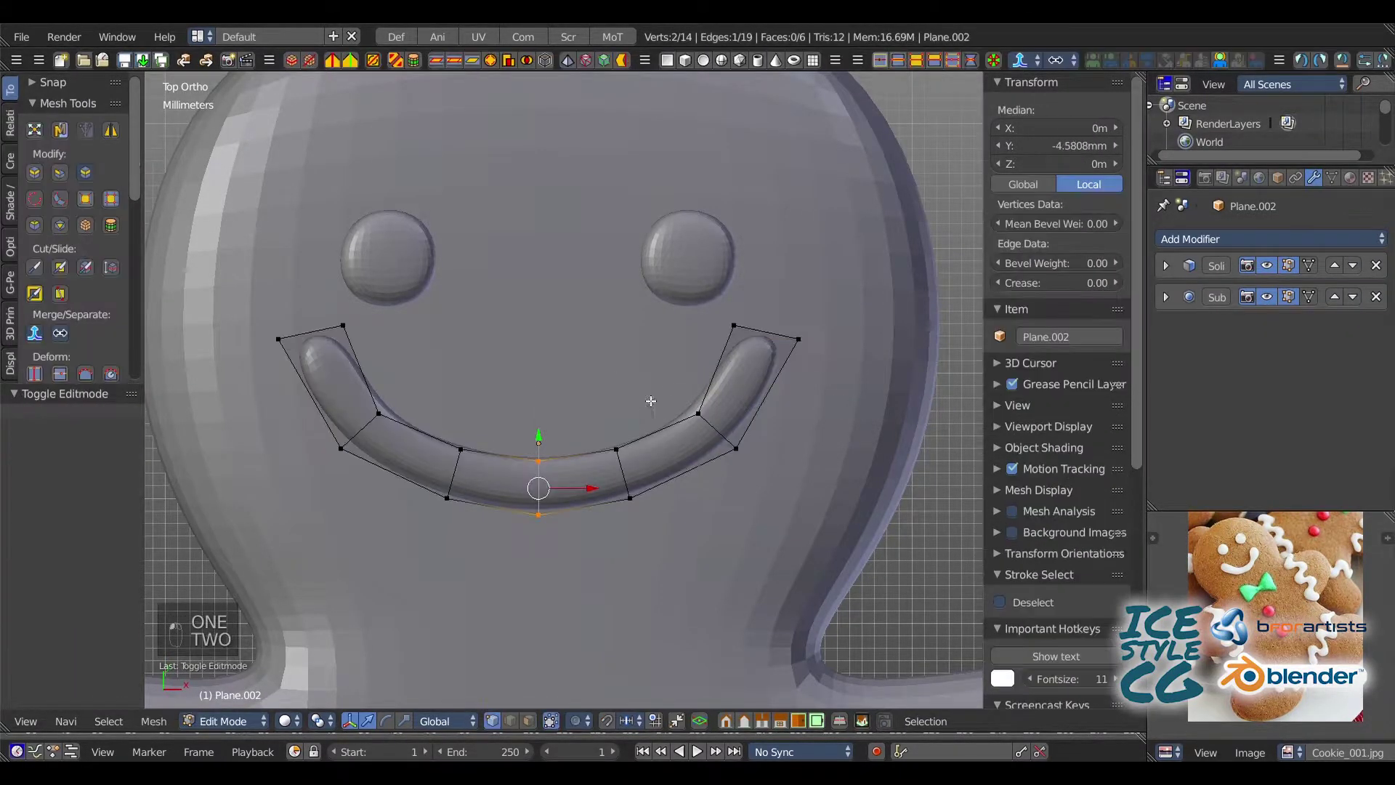
# - Add a loop cut across the mouth's right end segment and spread its vertices outward to form a rounded bulge
pyautogui.press('a')
pyautogui.click(699, 412)
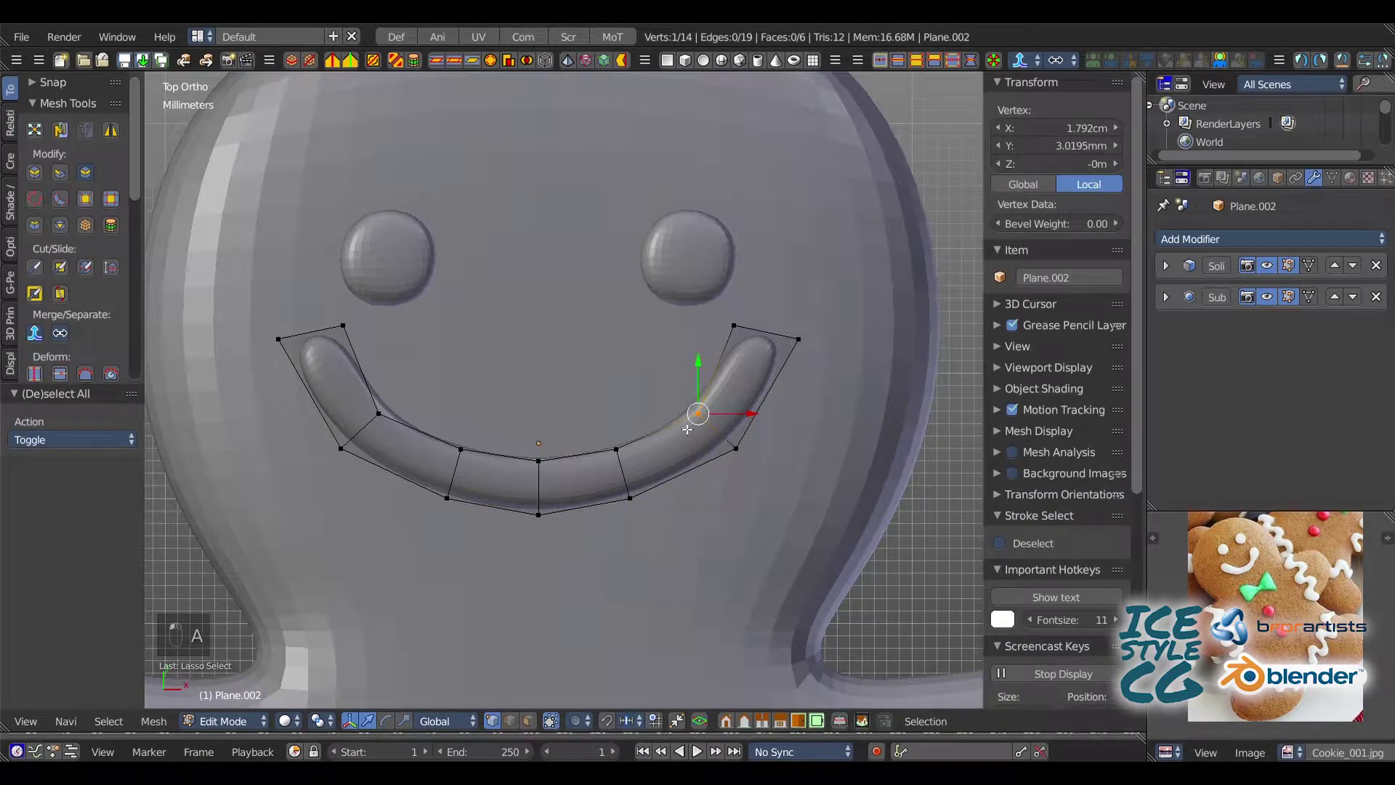
pyautogui.hotkey('ctrl', 'r')
pyautogui.click(730, 390)
pyautogui.click(724, 391)
pyautogui.press('a')
pyautogui.moveTo(715, 372)
pyautogui.mouseDown()
pyautogui.moveTo(698, 362)
pyautogui.moveTo(791, 408)
pyautogui.mouseUp()
pyautogui.press('a')
pyautogui.press('a')
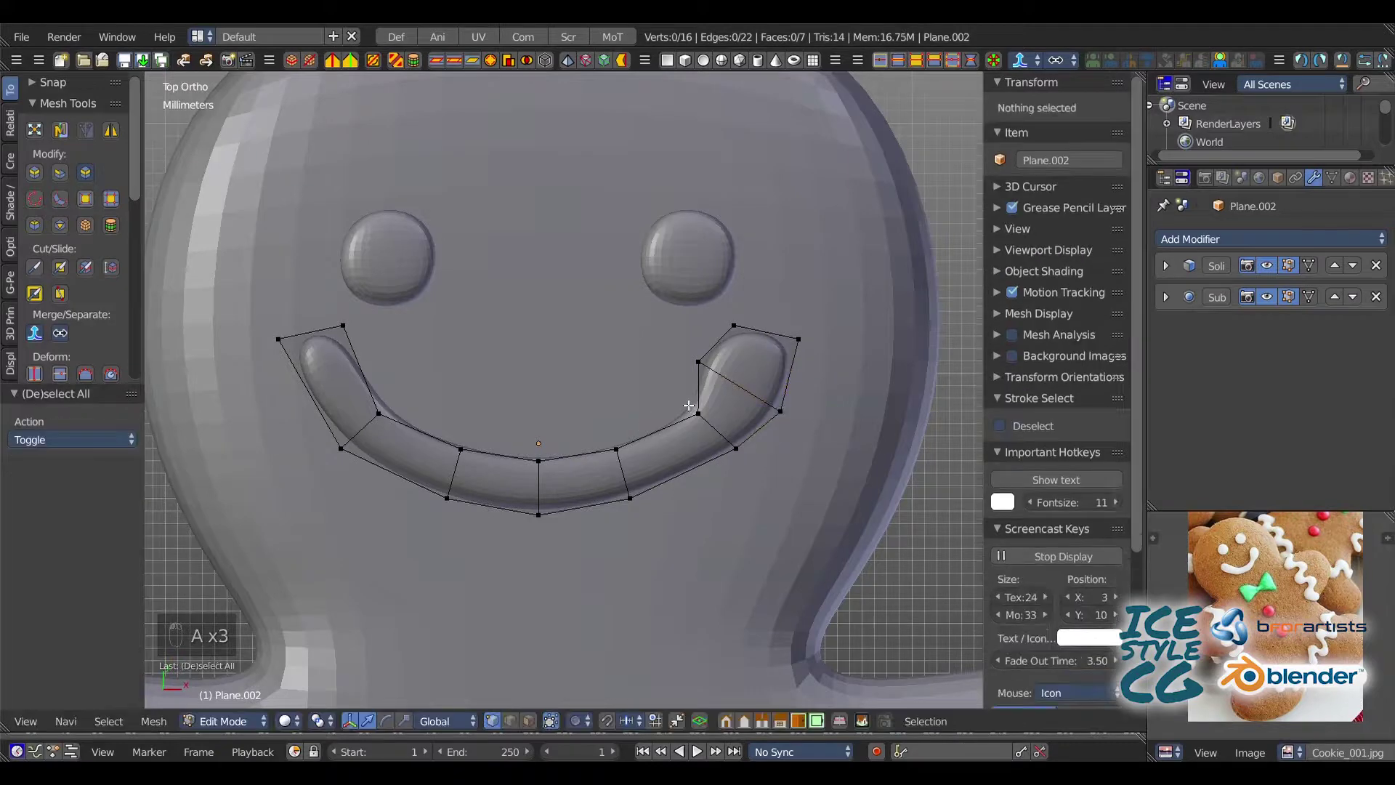
# - Refine the mouth's right bulge by lowering its inner base vertex and pulling the tip corner and outer vertex inward
pyautogui.moveTo(695, 407); pyautogui.dragTo(707, 416)
pyautogui.moveTo(706, 416); pyautogui.dragTo(714, 426)
pyautogui.press('a')
pyautogui.rightClick(798, 338)
pyautogui.moveTo(799, 338); pyautogui.dragTo(785, 338, button='right')
pyautogui.press('a')
pyautogui.moveTo(797, 412); pyautogui.dragTo(790, 398)
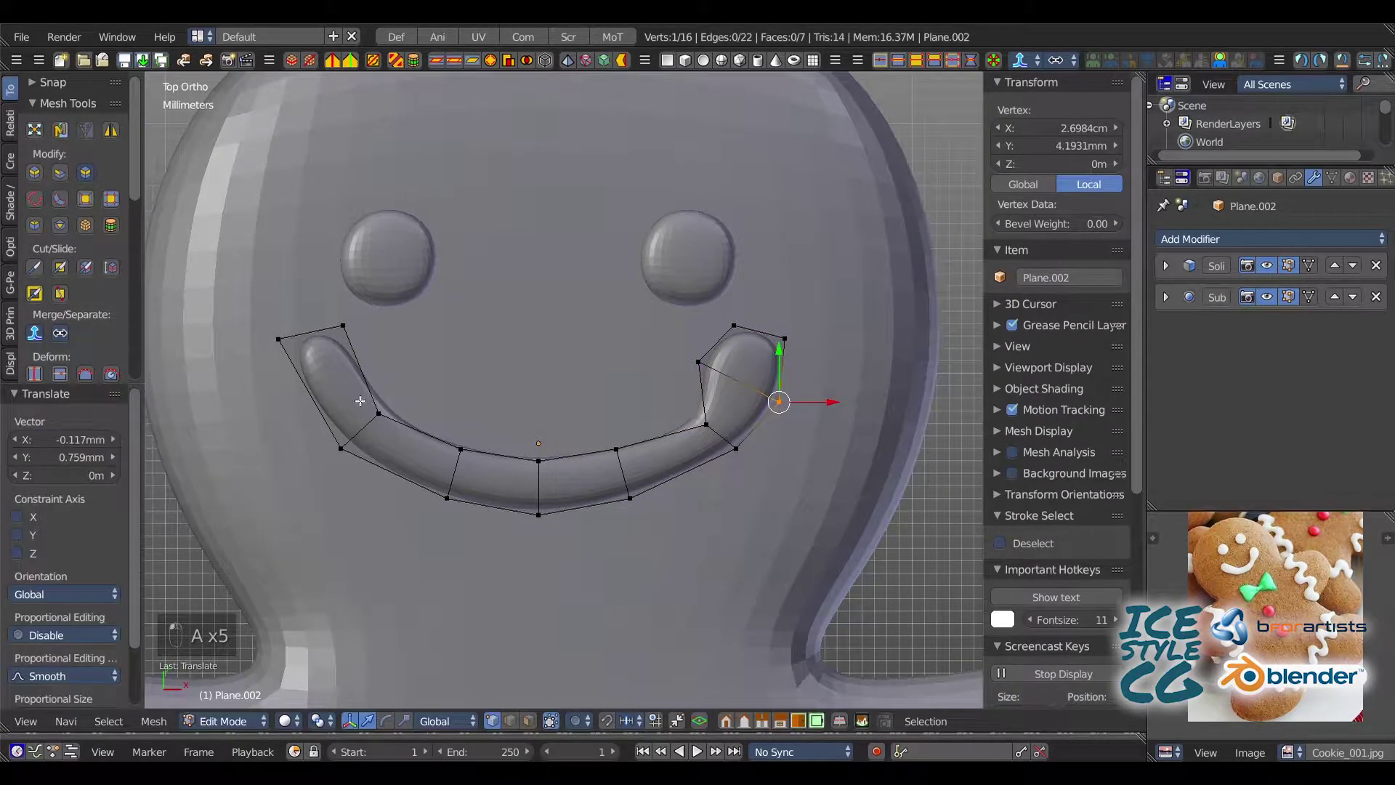
# - Narrow the mouth's left end by shifting its inner and tip vertices, and adjust the two vertices left of center
pyautogui.press('a')
pyautogui.moveTo(400, 409); pyautogui.dragTo(379, 420)
pyautogui.moveTo(378, 420); pyautogui.dragTo(376, 424, button='right')
pyautogui.press('a')
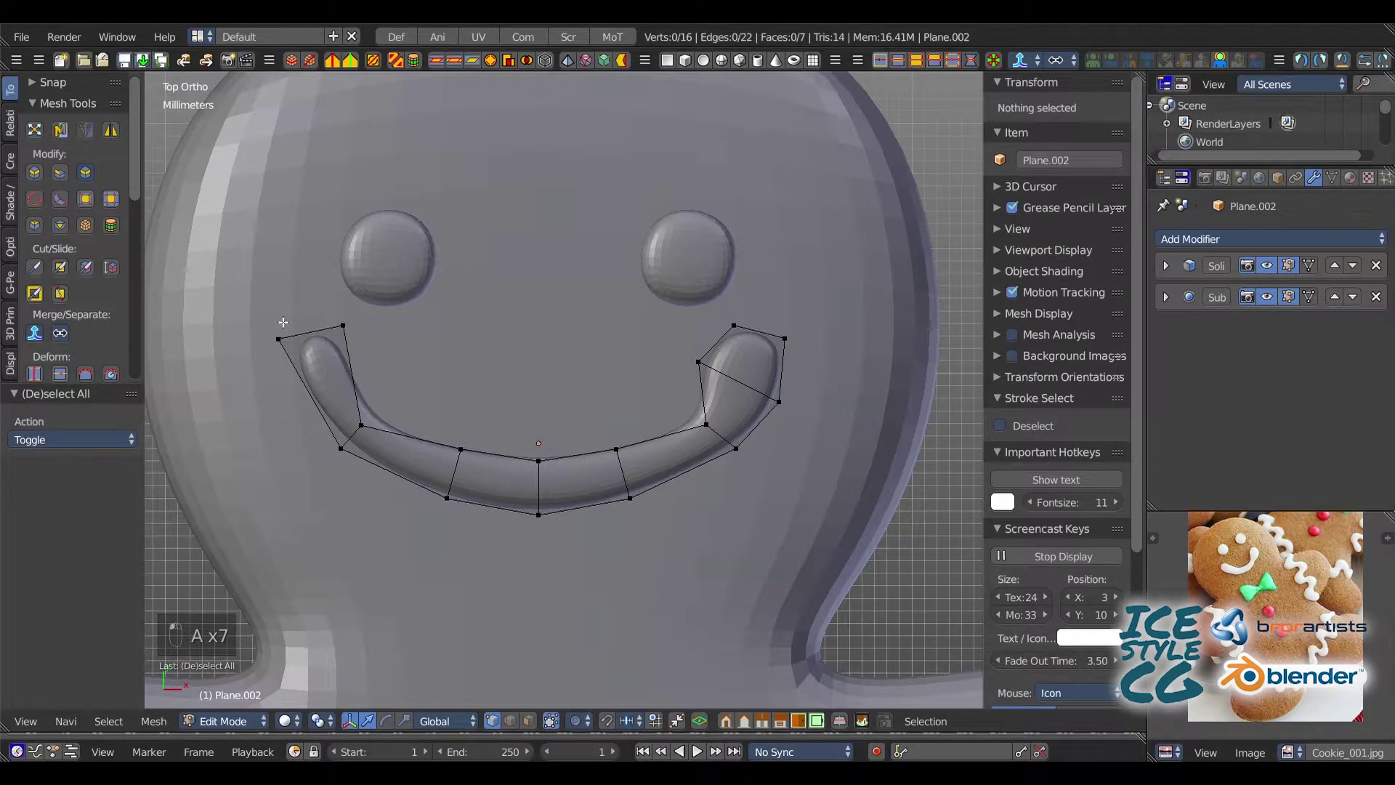
pyautogui.moveTo(280, 340); pyautogui.dragTo(301, 333, button='right')
pyautogui.press('a')
pyautogui.keyDown('ctrl'); pyautogui.moveTo(430, 476); pyautogui.dragTo(428, 492); pyautogui.keyUp('ctrl')
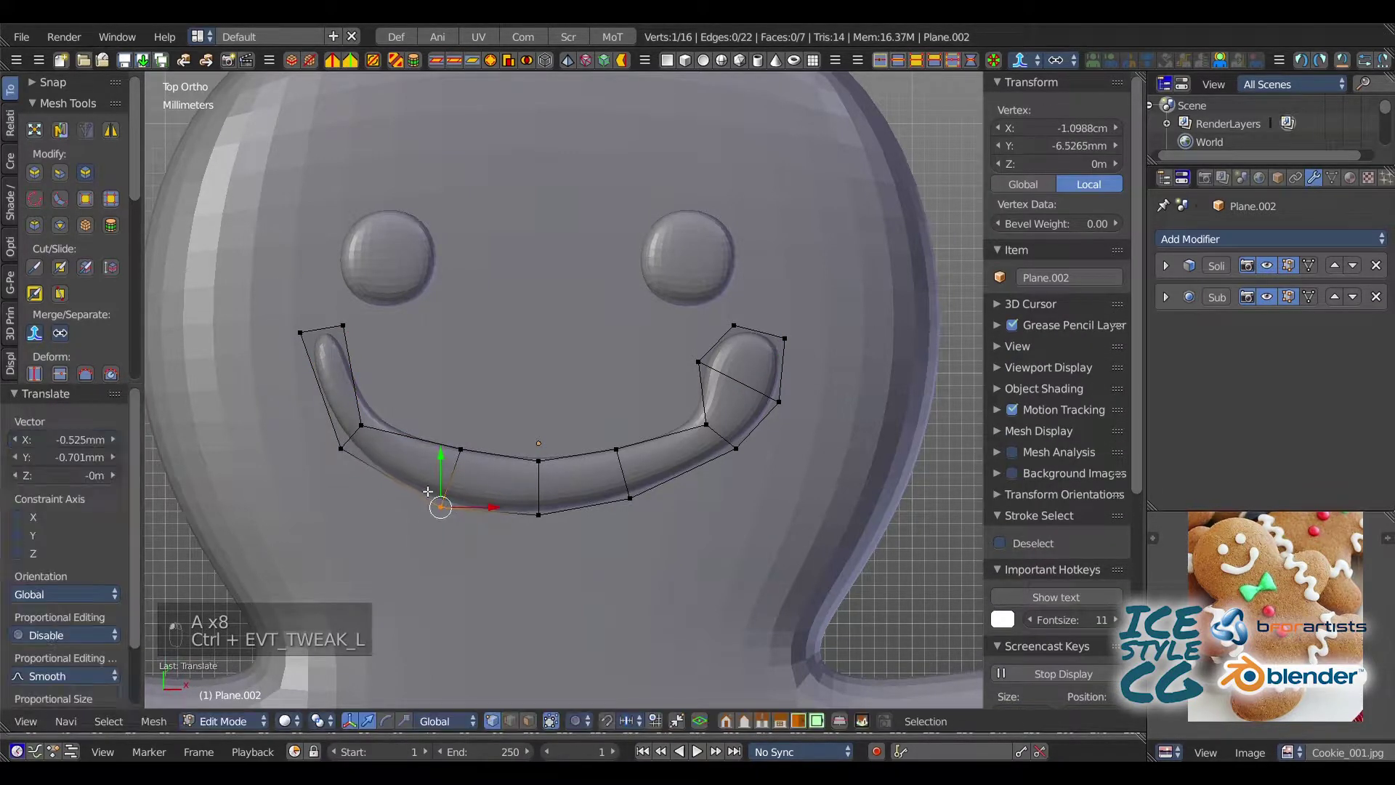
pyautogui.press('a')
pyautogui.keyDown('ctrl'); pyautogui.moveTo(449, 432); pyautogui.dragTo(475, 442); pyautogui.keyUp('ctrl')
pyautogui.moveTo(475, 443); pyautogui.dragTo(477, 454)
pyautogui.moveTo(476, 454); pyautogui.dragTo(477, 454, button='right')
pyautogui.press('Tab')
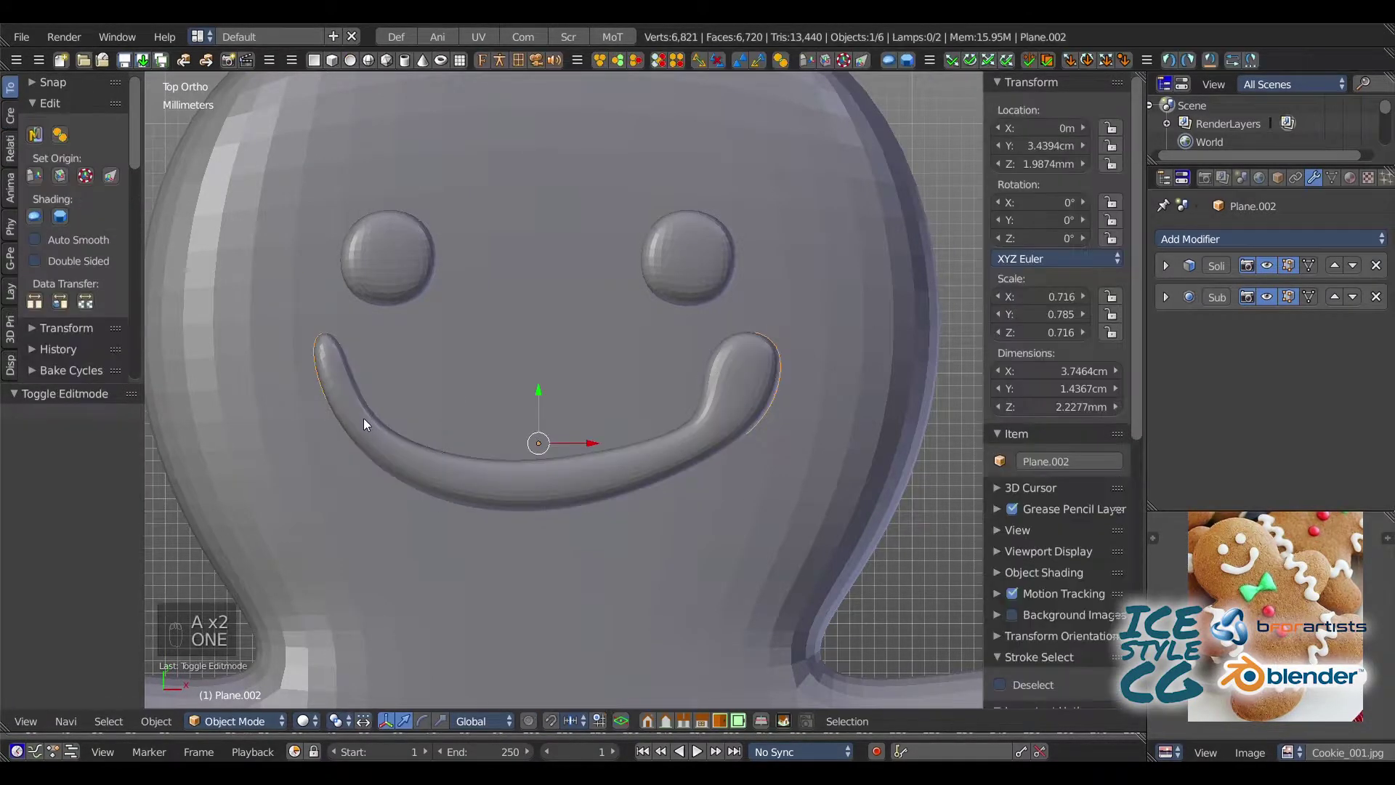
# - Duplicate the mouth and move the copy 2 cm down along Y
pyautogui.moveTo(363, 417); pyautogui.dragTo(456, 438, button='middle')
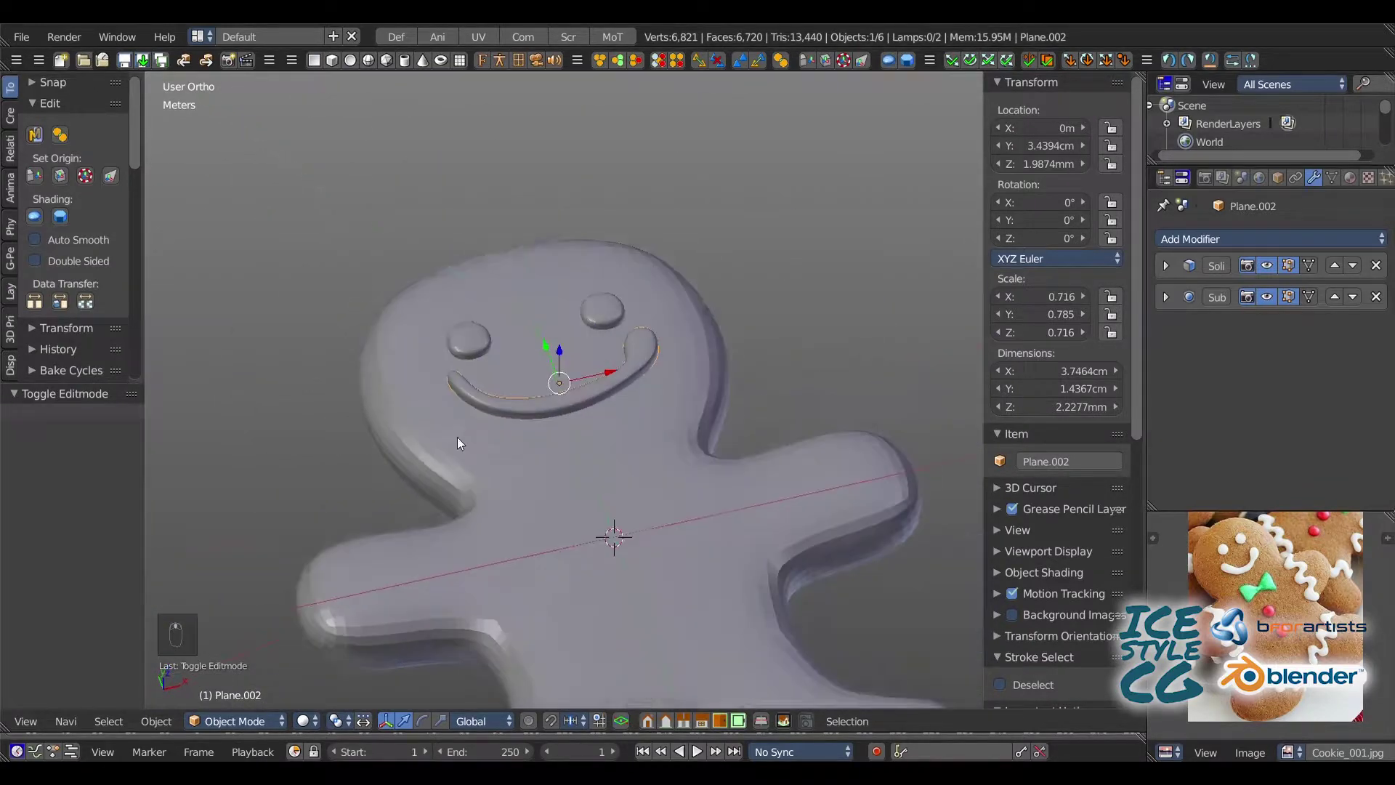
pyautogui.press('KP_7')
pyautogui.scroll(3, 468, 266)
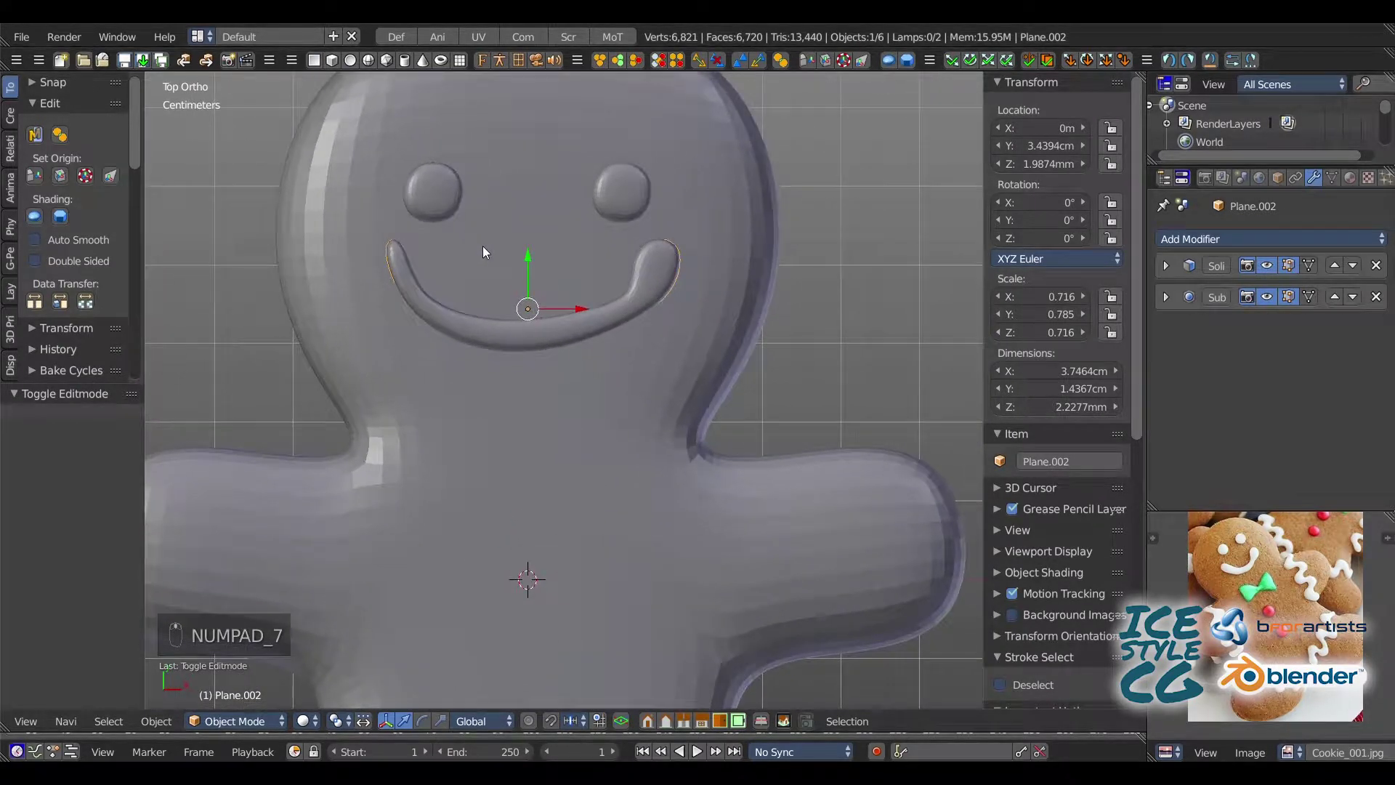
pyautogui.hotkey('shift', 'd')
pyautogui.rightClick(528, 286)
pyautogui.moveTo(529, 286); pyautogui.dragTo(529, 442)
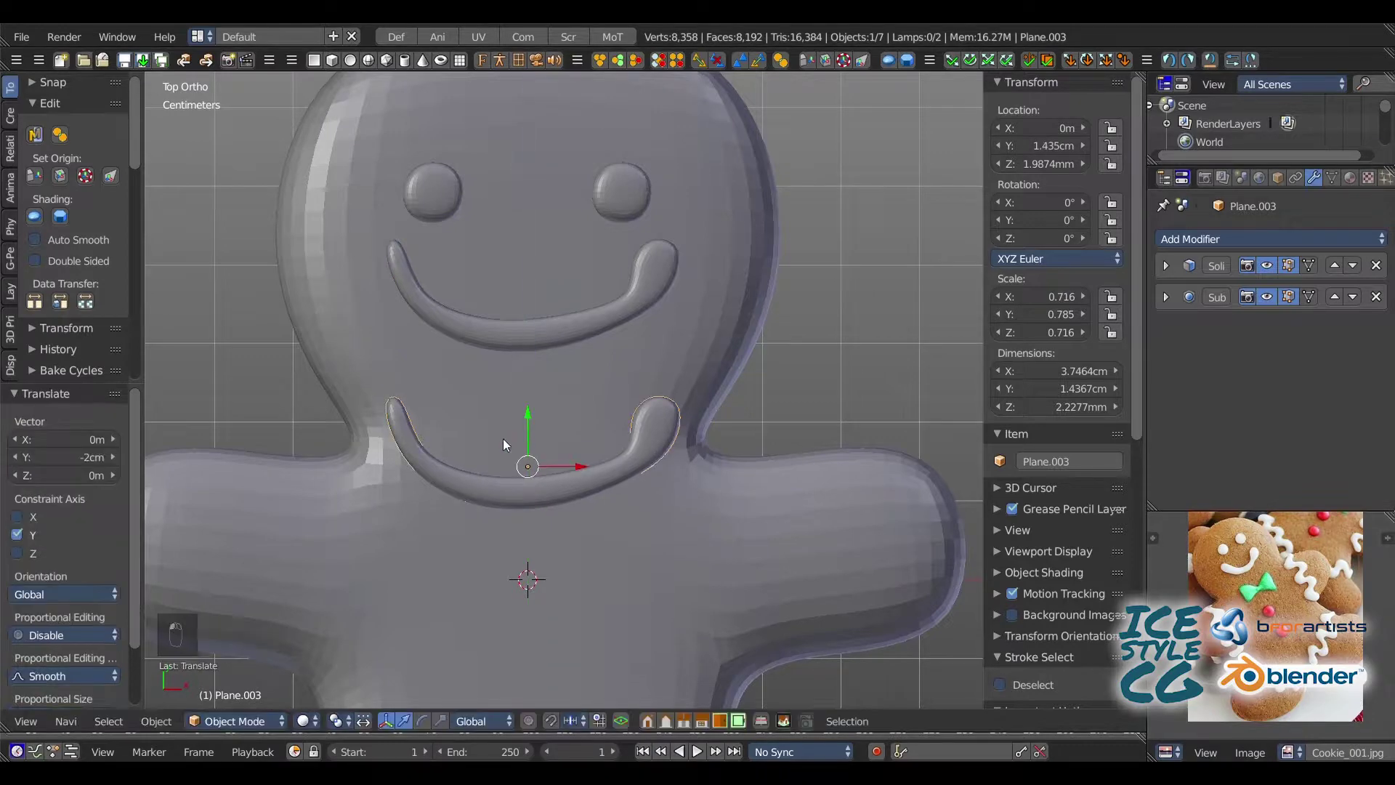
# - Delete the outer faces at both ends of the copied mouth, keeping only the two center faces
pyautogui.press('2')
pyautogui.keyDown('ctrl'); pyautogui.moveTo(517, 432); pyautogui.dragTo(517, 406, button='middle'); pyautogui.keyUp('ctrl')
pyautogui.keyDown('shift'); pyautogui.moveTo(517, 406); pyautogui.dragTo(572, 345, button='middle'); pyautogui.keyUp('shift')
pyautogui.moveTo(757, 361); pyautogui.dragTo(718, 435)
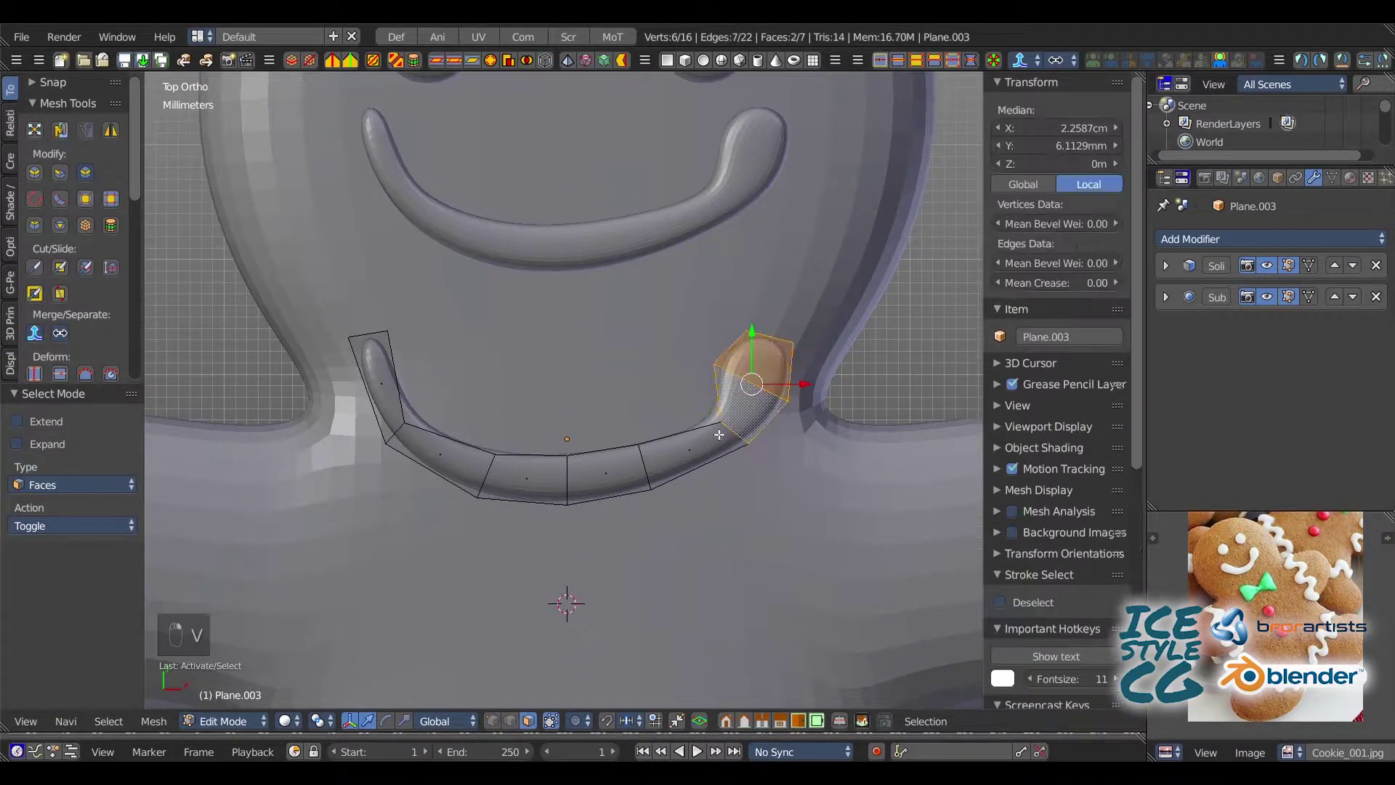
pyautogui.press('Delete')
pyautogui.click(524, 450)
pyautogui.rightClick(415, 437)
pyautogui.press('Delete')
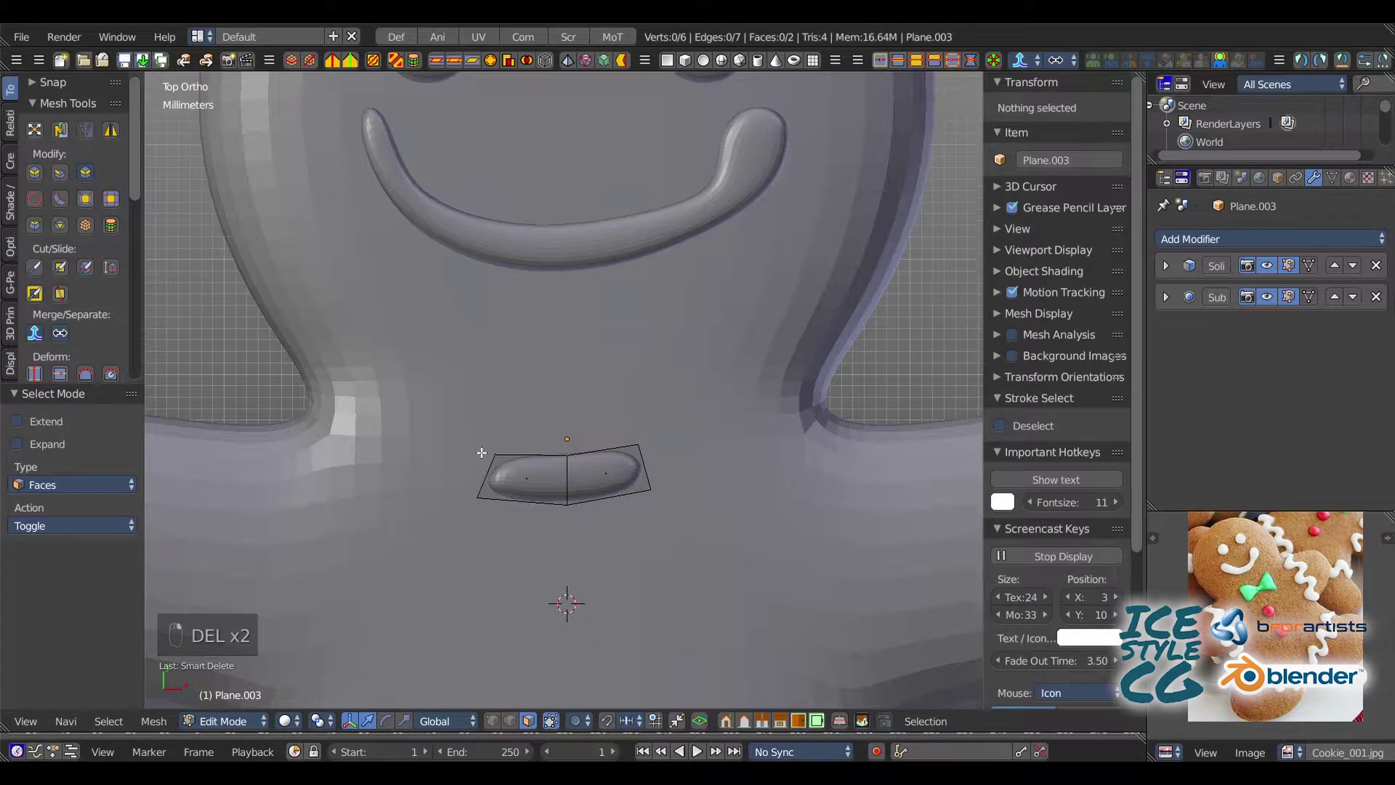
# - Move the remaining two-face strip farther down along Y to the bow tie position below the neck
pyautogui.scroll(1, 532, 473)
pyautogui.press('1')
pyautogui.moveTo(566, 418); pyautogui.dragTo(566, 466)
pyautogui.press('2')
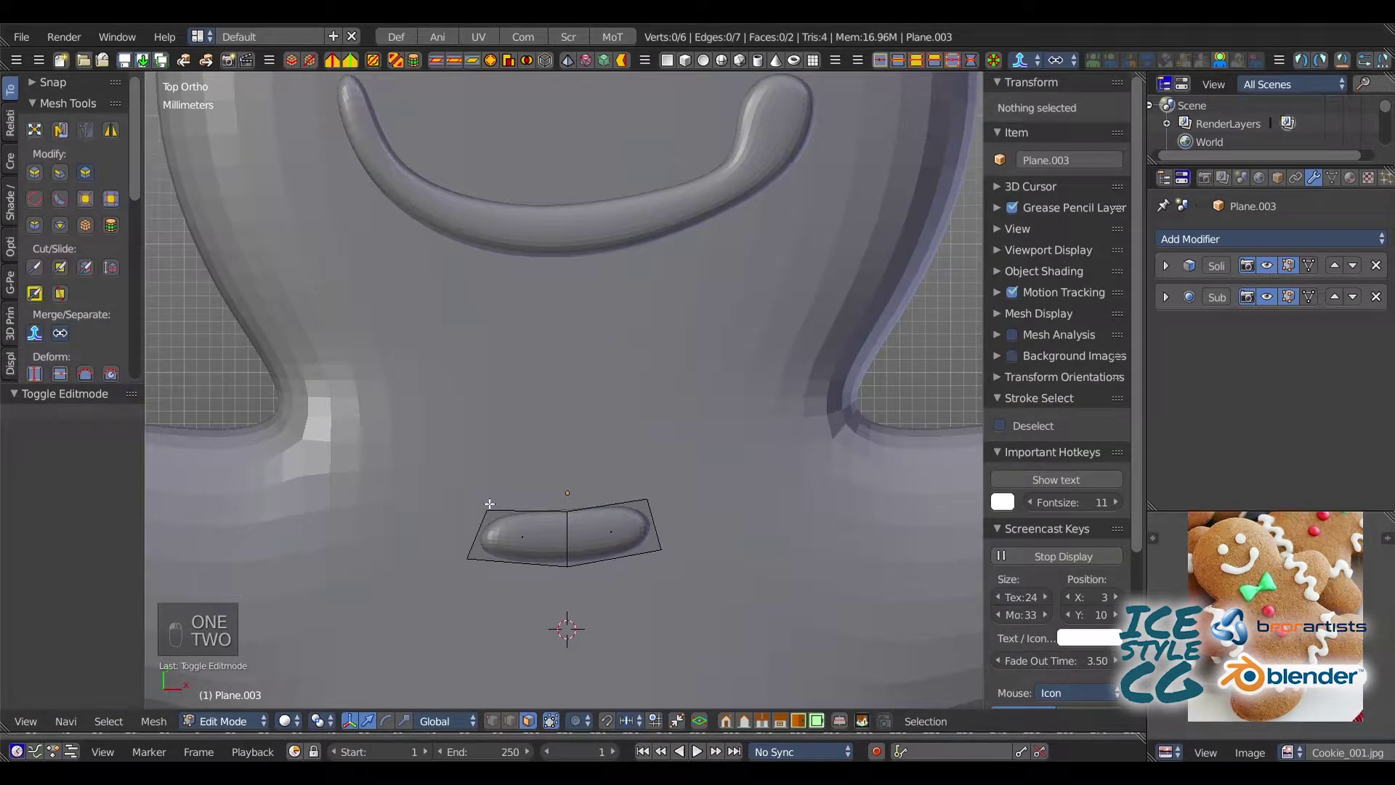
# - Pull the strip's two left-end vertices outward and apart to form the bow tie's left wing
pyautogui.press('x')
pyautogui.click(489, 507)
pyautogui.moveTo(489, 506); pyautogui.dragTo(436, 449)
pyautogui.press('a')
pyautogui.click(469, 560)
pyautogui.moveTo(470, 560); pyautogui.dragTo(420, 617)
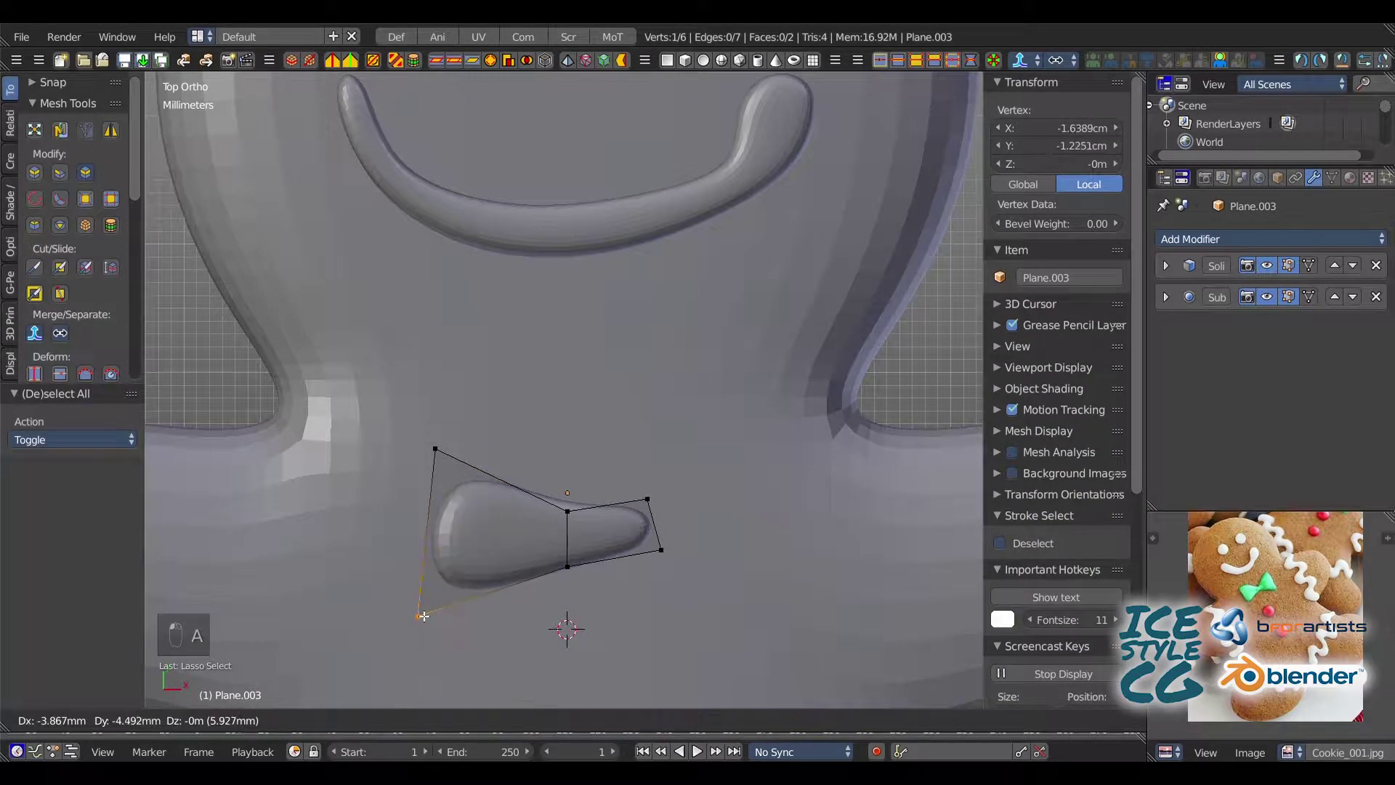
# - Pull the strip's two right-end vertices outward and apart to form the bow tie's right wing
pyautogui.press('a')
pyautogui.moveTo(663, 481); pyautogui.dragTo(653, 501)
pyautogui.moveTo(648, 500); pyautogui.dragTo(696, 426)
pyautogui.press('a')
pyautogui.moveTo(713, 543); pyautogui.dragTo(694, 571)
pyautogui.moveTo(672, 555)
pyautogui.mouseDown()
pyautogui.moveTo(742, 582)
pyautogui.moveTo(749, 607)
pyautogui.mouseUp()
# - Pinch the bow tie's middle by moving its two center vertices toward each other, raising the lower one 0.455 mm along Y
pyautogui.press('a')
pyautogui.keyDown('ctrl'); pyautogui.moveTo(542, 517); pyautogui.dragTo(577, 526); pyautogui.keyUp('ctrl')
pyautogui.press('a')
pyautogui.moveTo(568, 554)
pyautogui.keyDown('ctrl'); pyautogui.mouseDown()
pyautogui.moveTo(554, 567)
pyautogui.moveTo(580, 562)
pyautogui.mouseUp(); pyautogui.keyUp('ctrl')
# - Add a loop cut on each side of the bow tie's center edge to define the knot
pyautogui.hotkey('ctrl', 'r')
pyautogui.click(580, 566)
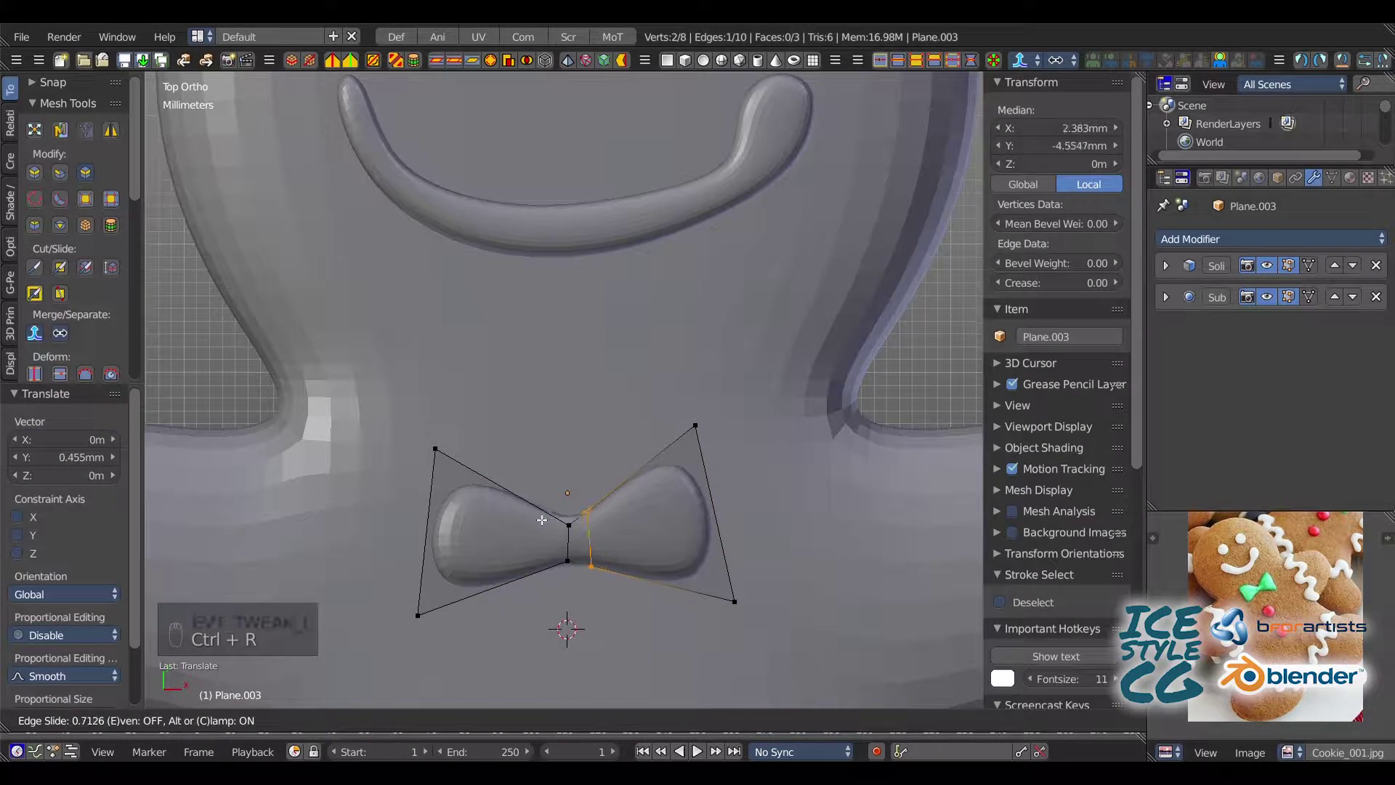
pyautogui.click(535, 524)
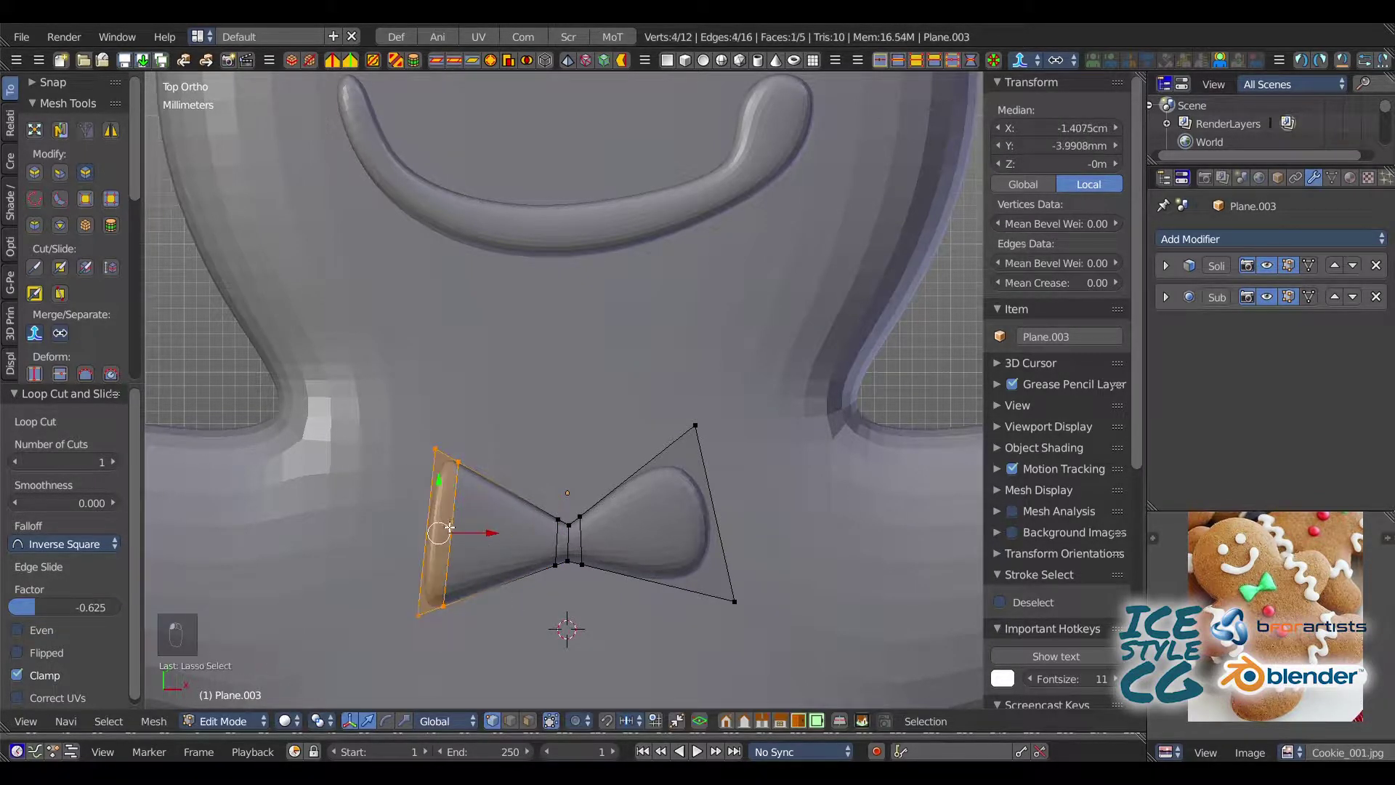
# - Shift the bow tie's left end strip outward and add a loop cut near the right end with a slide factor of -0.665
pyautogui.moveTo(449, 527)
pyautogui.mouseDown()
pyautogui.moveTo(420, 526)
pyautogui.moveTo(432, 525)
pyautogui.mouseUp()
pyautogui.click(419, 525)
pyautogui.click(687, 439)
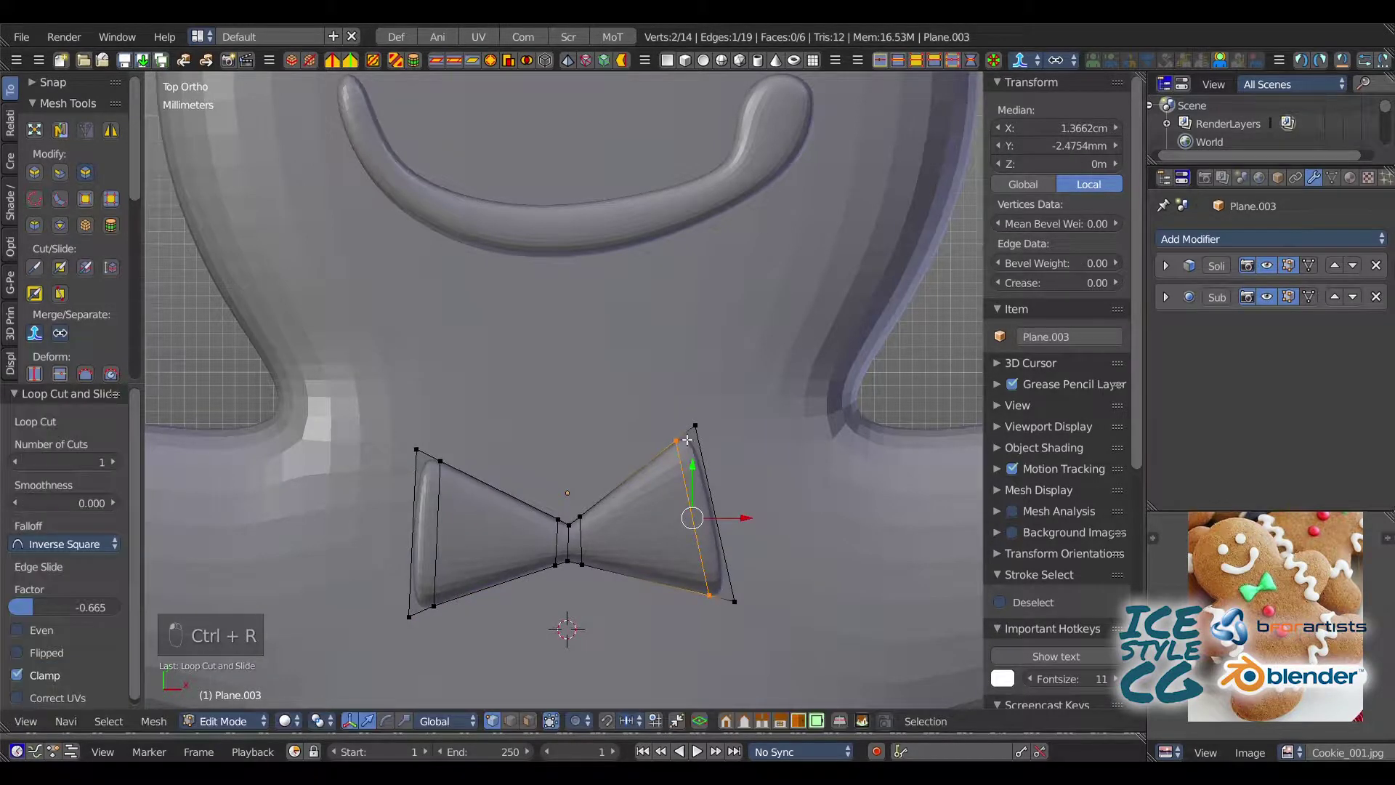
# - Rotate the bow tie's right end strip 8.77° and shift it by -0.341 mm in X and -0.682 mm in Y
pyautogui.moveTo(709, 517); pyautogui.dragTo(722, 526)
pyautogui.press('e')
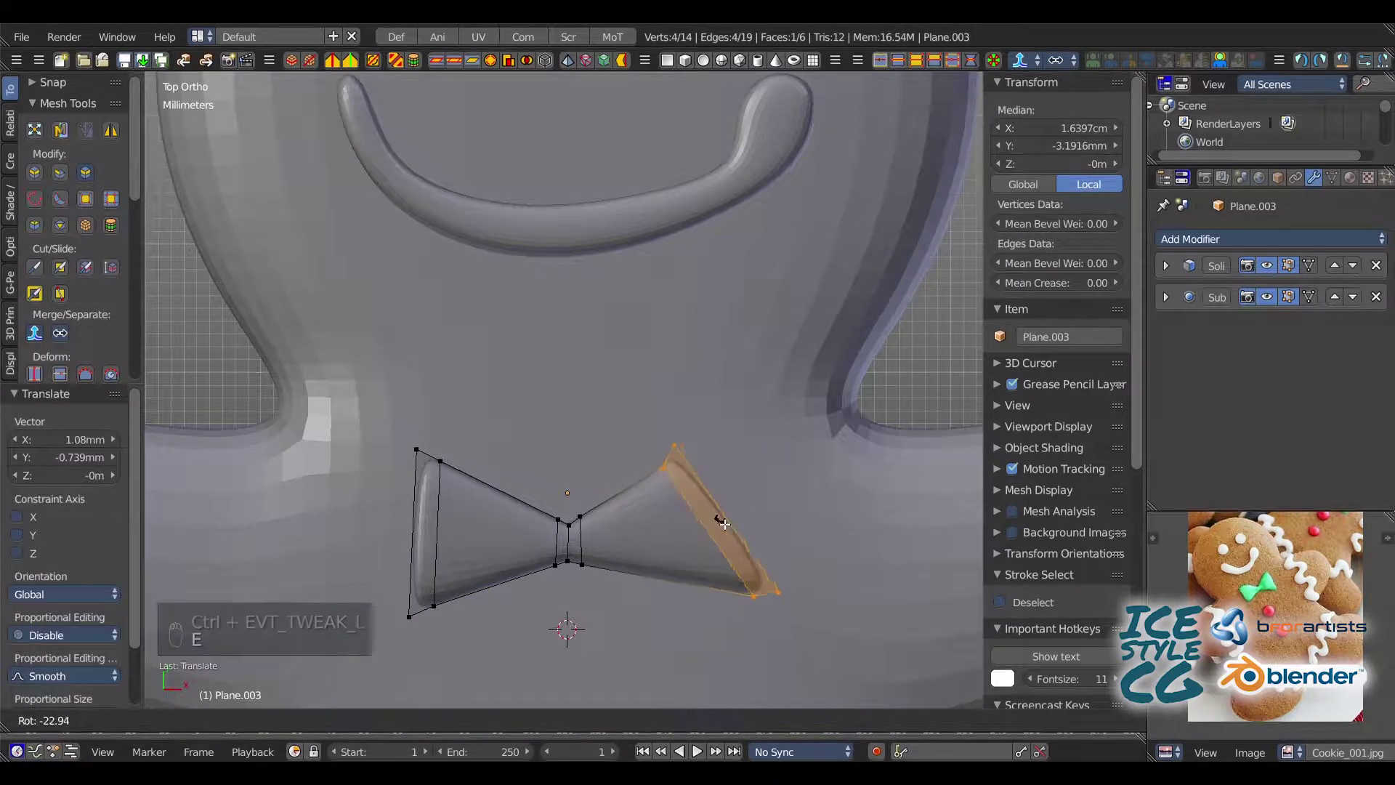
pyautogui.click(743, 540)
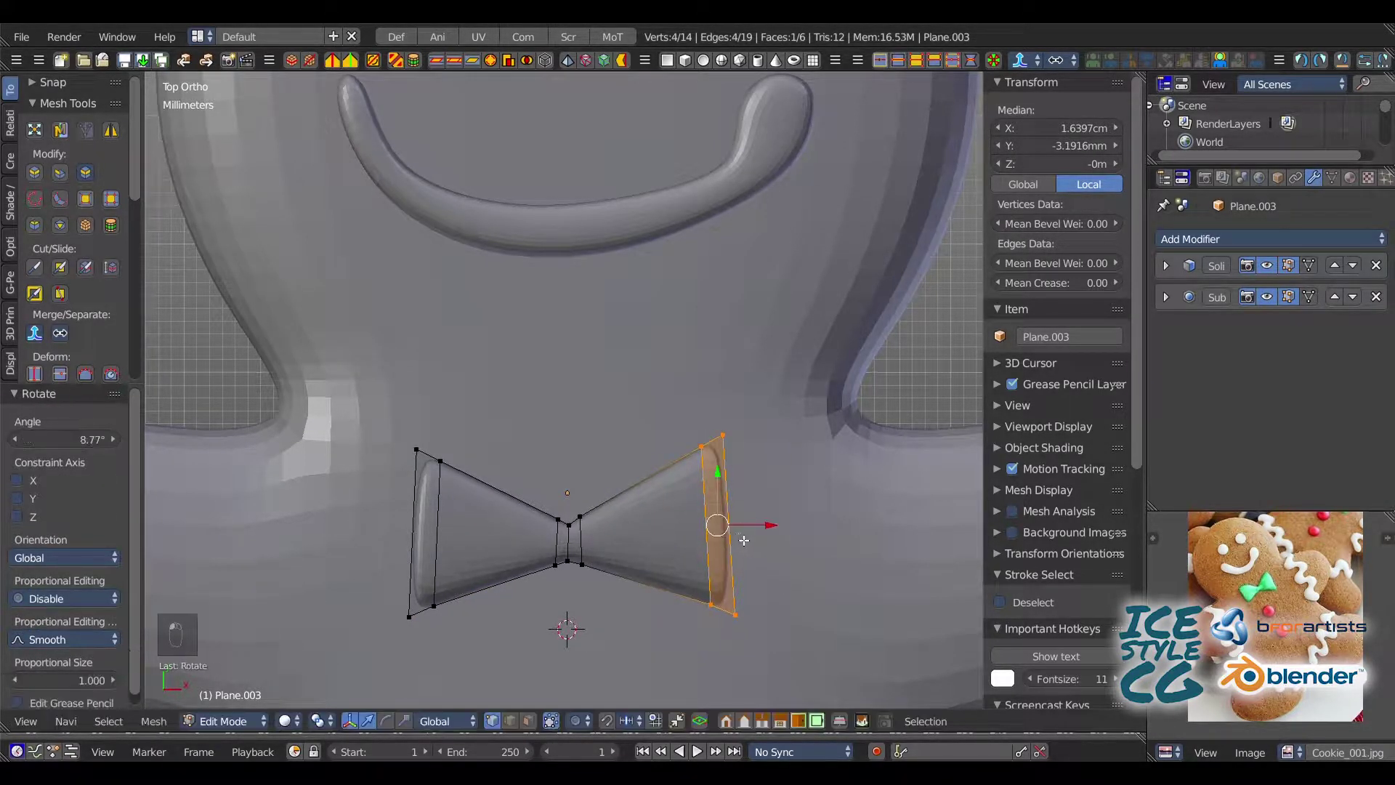
pyautogui.moveTo(730, 523); pyautogui.dragTo(725, 533)
pyautogui.scroll(2, 564, 462)
pyautogui.keyDown('shift'); pyautogui.moveTo(565, 462); pyautogui.dragTo(601, 388, button='middle'); pyautogui.keyUp('shift')
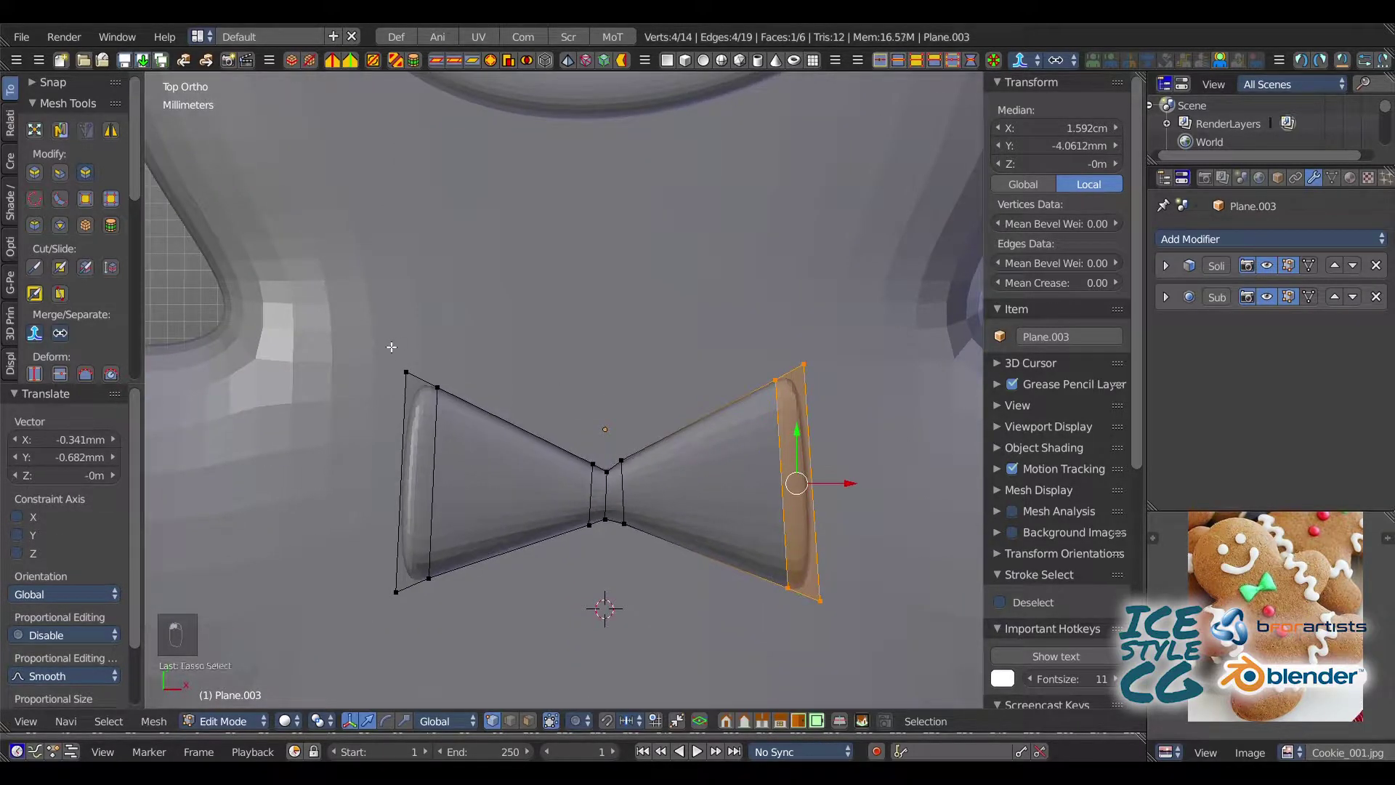
# - Select the bow tie's left end strip, nudge it by 0.129 mm in X and rotate it slightly to balance the right side
pyautogui.press('a')
pyautogui.moveTo(350, 379); pyautogui.dragTo(435, 351)
pyautogui.moveTo(424, 481); pyautogui.dragTo(425, 482)
pyautogui.press('e')
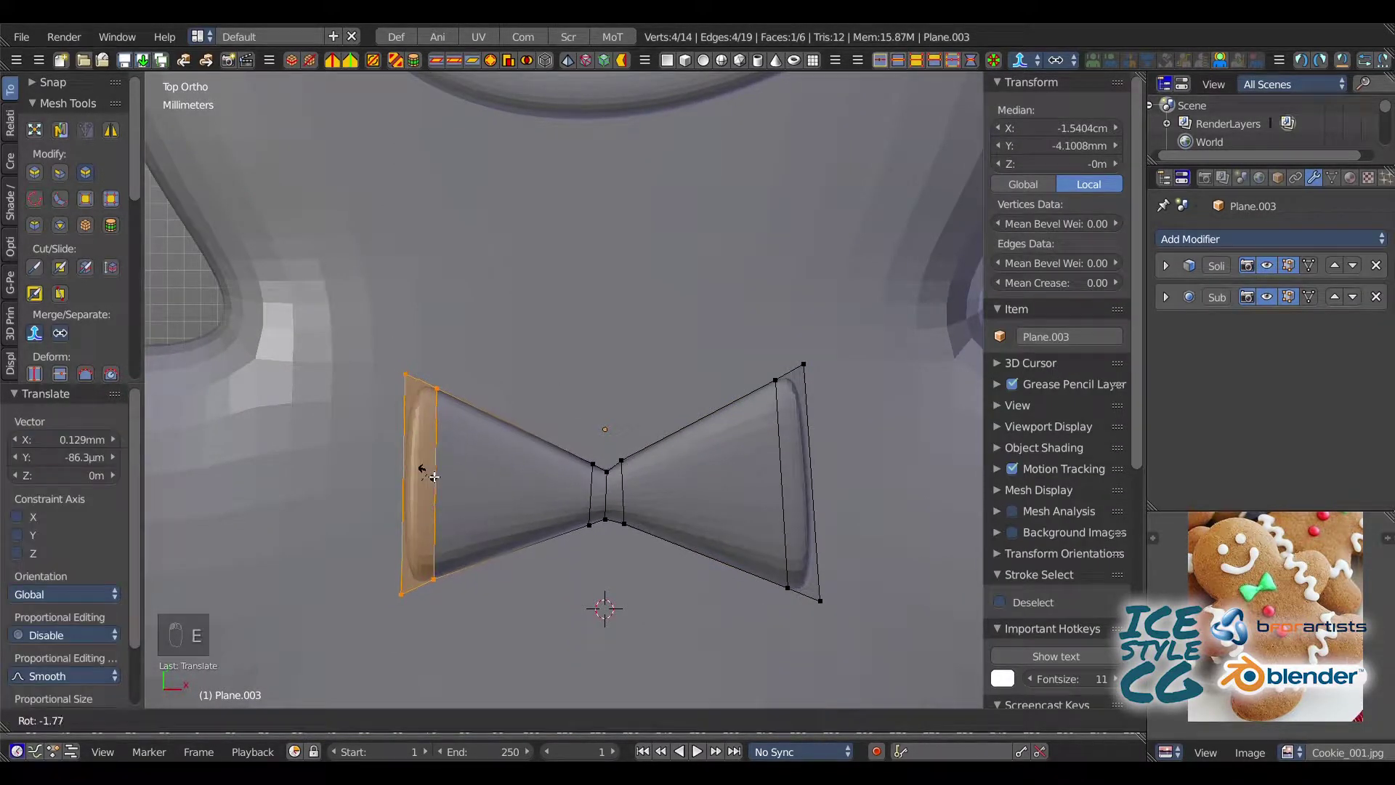
pyautogui.click(434, 477)
# - Dissolve the two knot edges on either side of the bow tie's center edge
pyautogui.press('a')
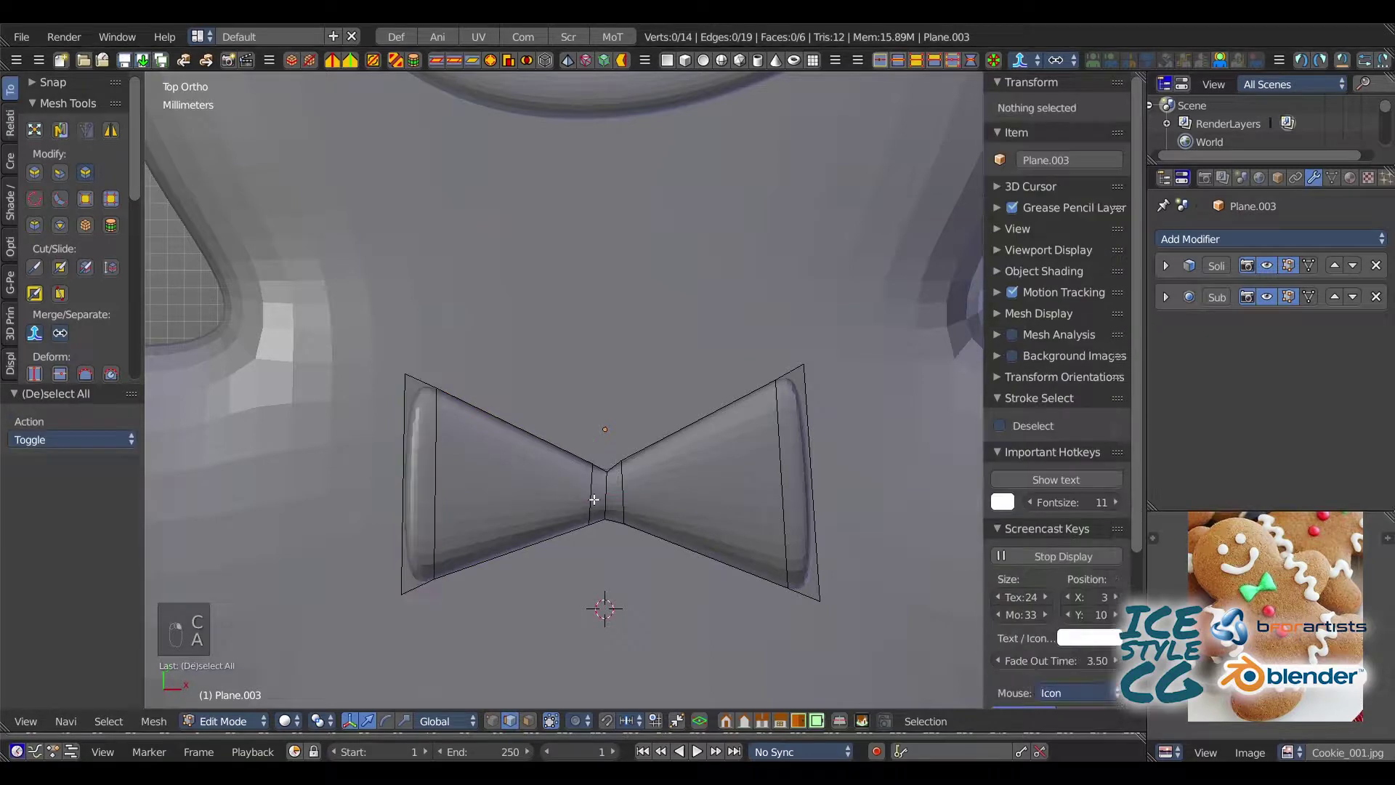
pyautogui.click(595, 498)
pyautogui.click(898, 61)
pyautogui.click(627, 502)
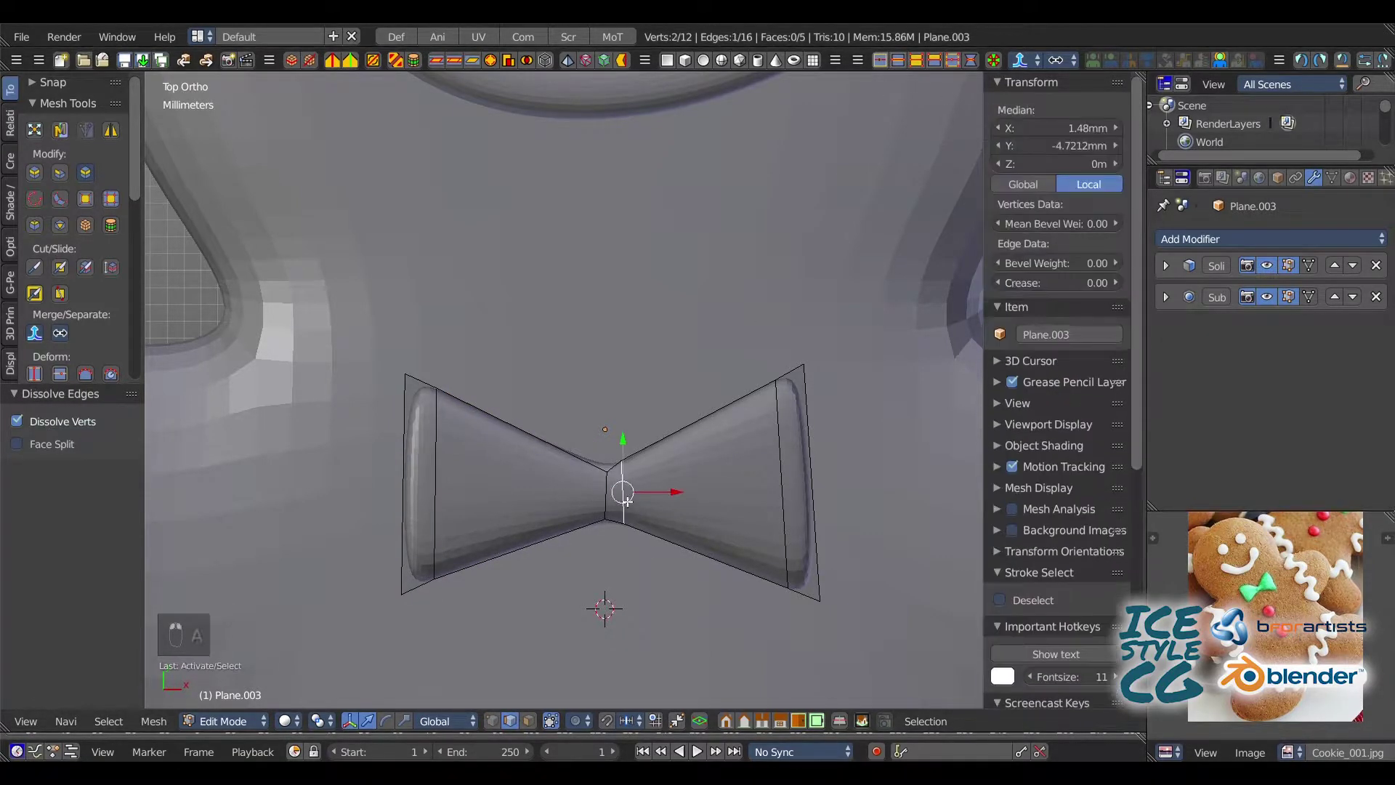
pyautogui.click(907, 61)
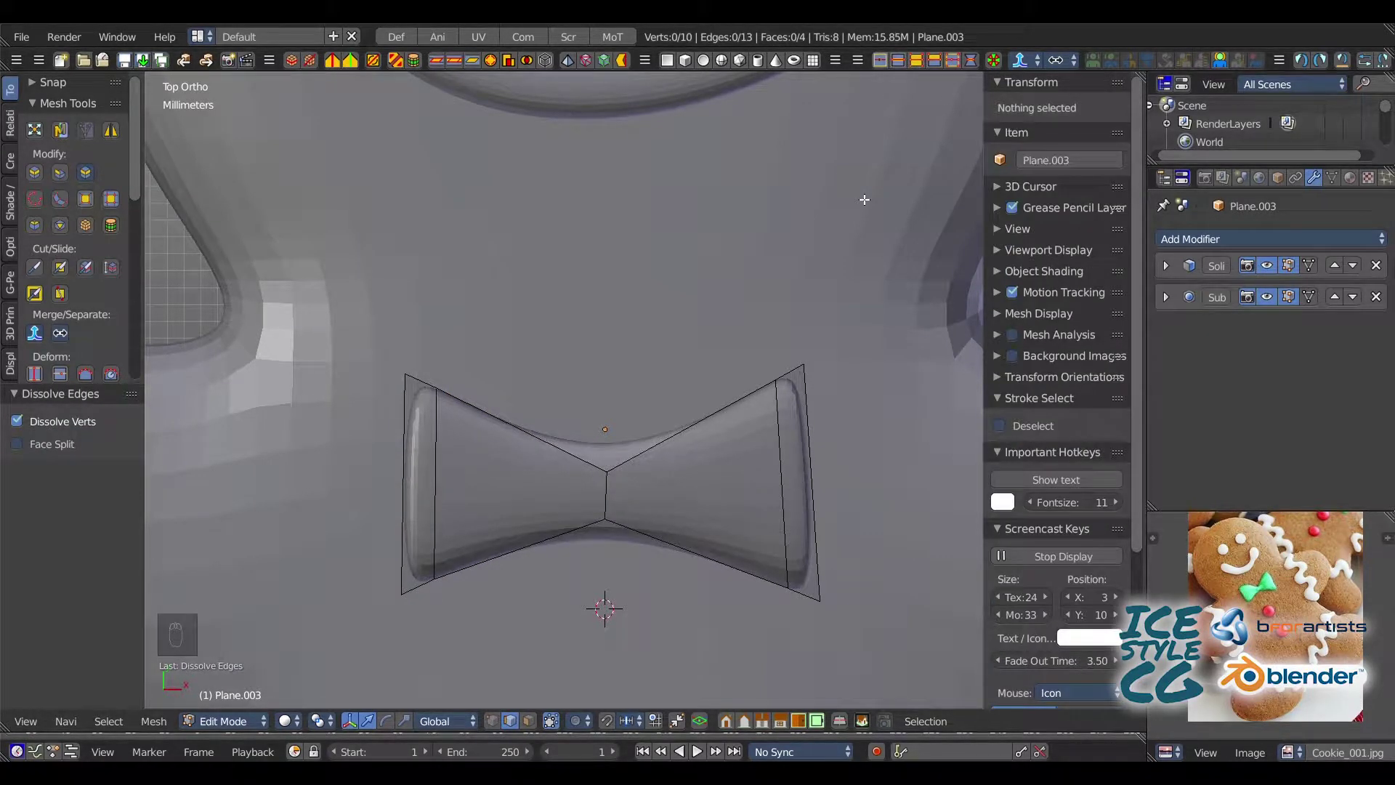
# - Add a wider loop cut on each side of the bow tie's center edge and inspect the shape in object mode
pyautogui.hotkey('ctrl', 'r')
pyautogui.click(649, 459)
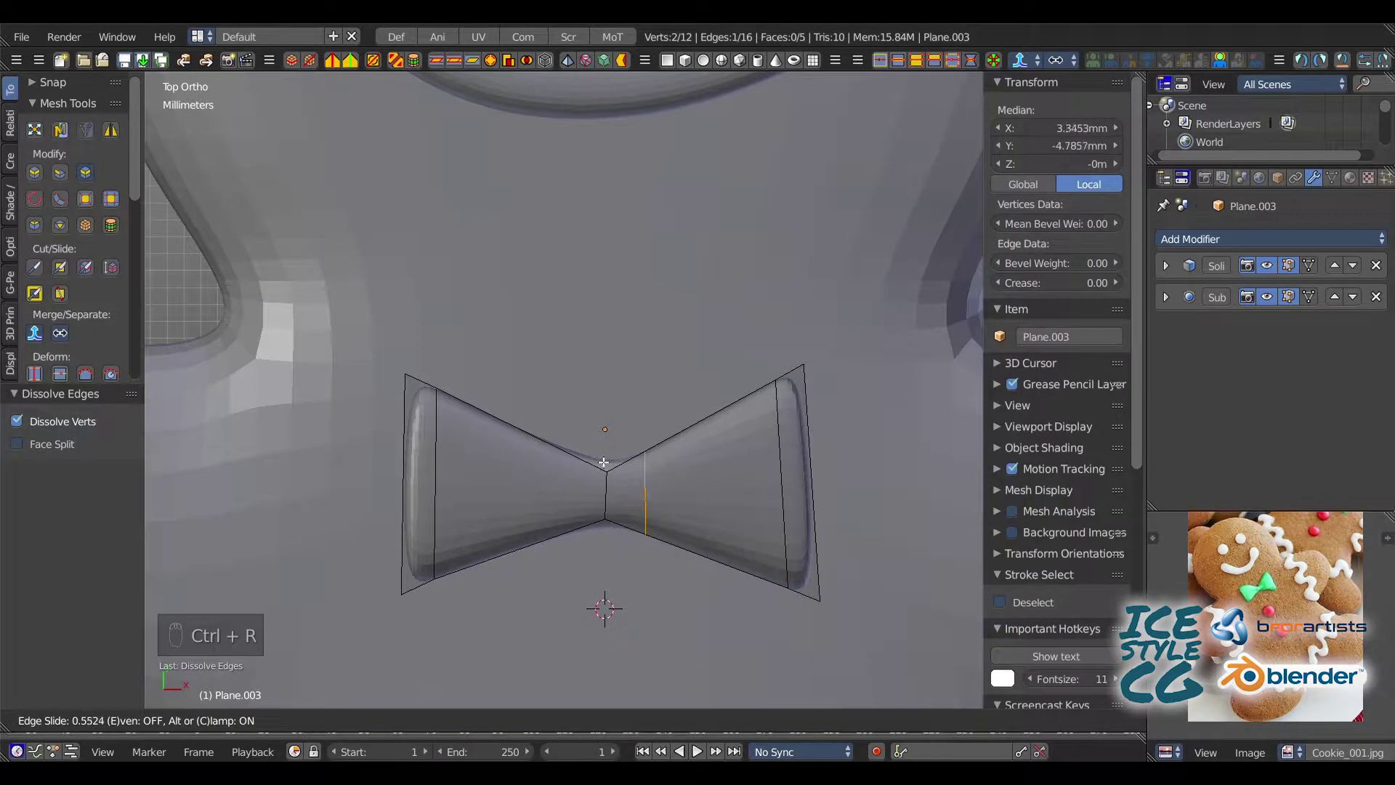
pyautogui.click(551, 463)
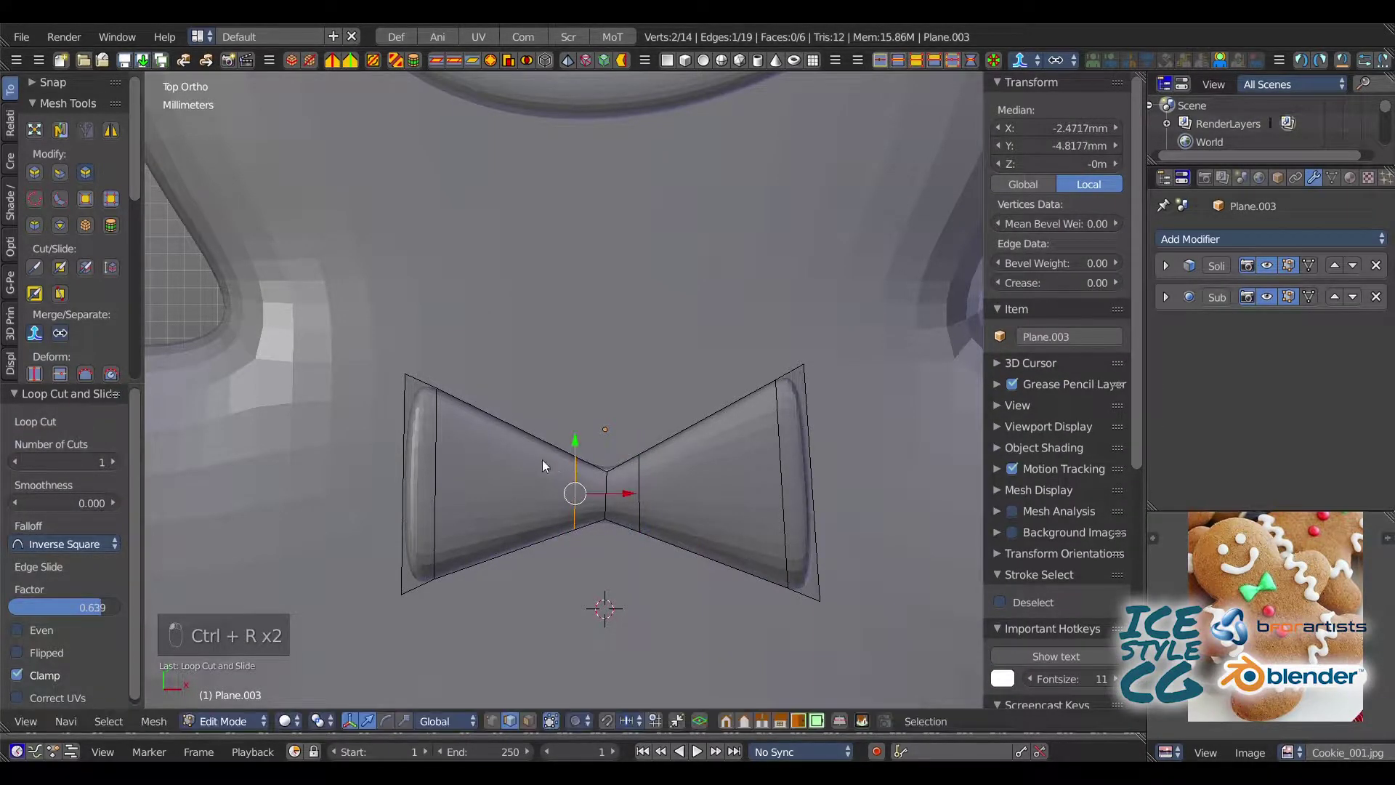
pyautogui.press('space')
pyautogui.moveTo(451, 415); pyautogui.dragTo(473, 297, button='middle')
pyautogui.keyDown('shift'); pyautogui.moveTo(473, 297); pyautogui.dragTo(462, 421, button='middle'); pyautogui.keyUp('shift')
pyautogui.press('1')
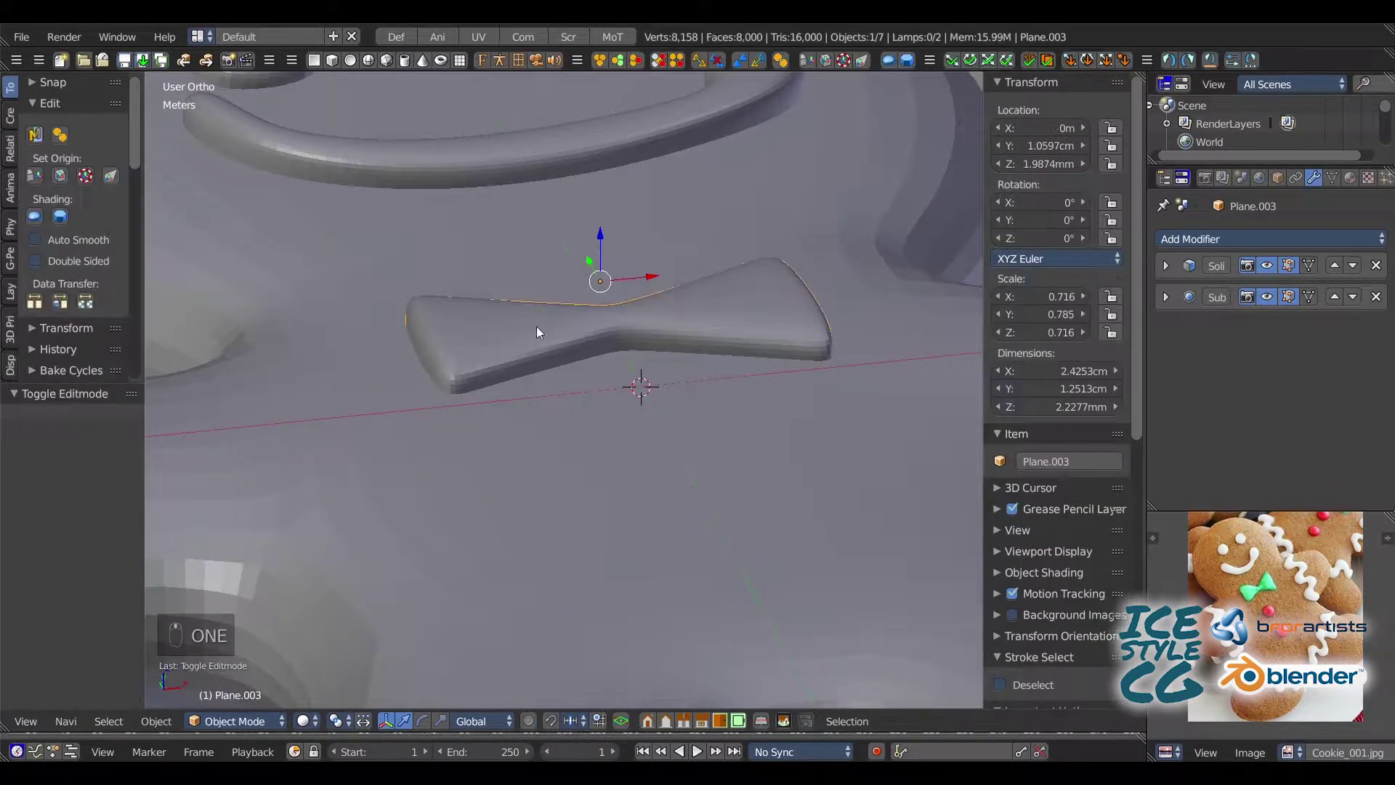
pyautogui.moveTo(538, 327); pyautogui.dragTo(359, 120, button='middle')
pyautogui.moveTo(609, 227); pyautogui.dragTo(535, 272, button='middle')
# - Raise the bow tie's center edge along Z so the middle peaks above the wings
pyautogui.press('Tab')
pyautogui.press('a')
pyautogui.press('a')
pyautogui.press('a')
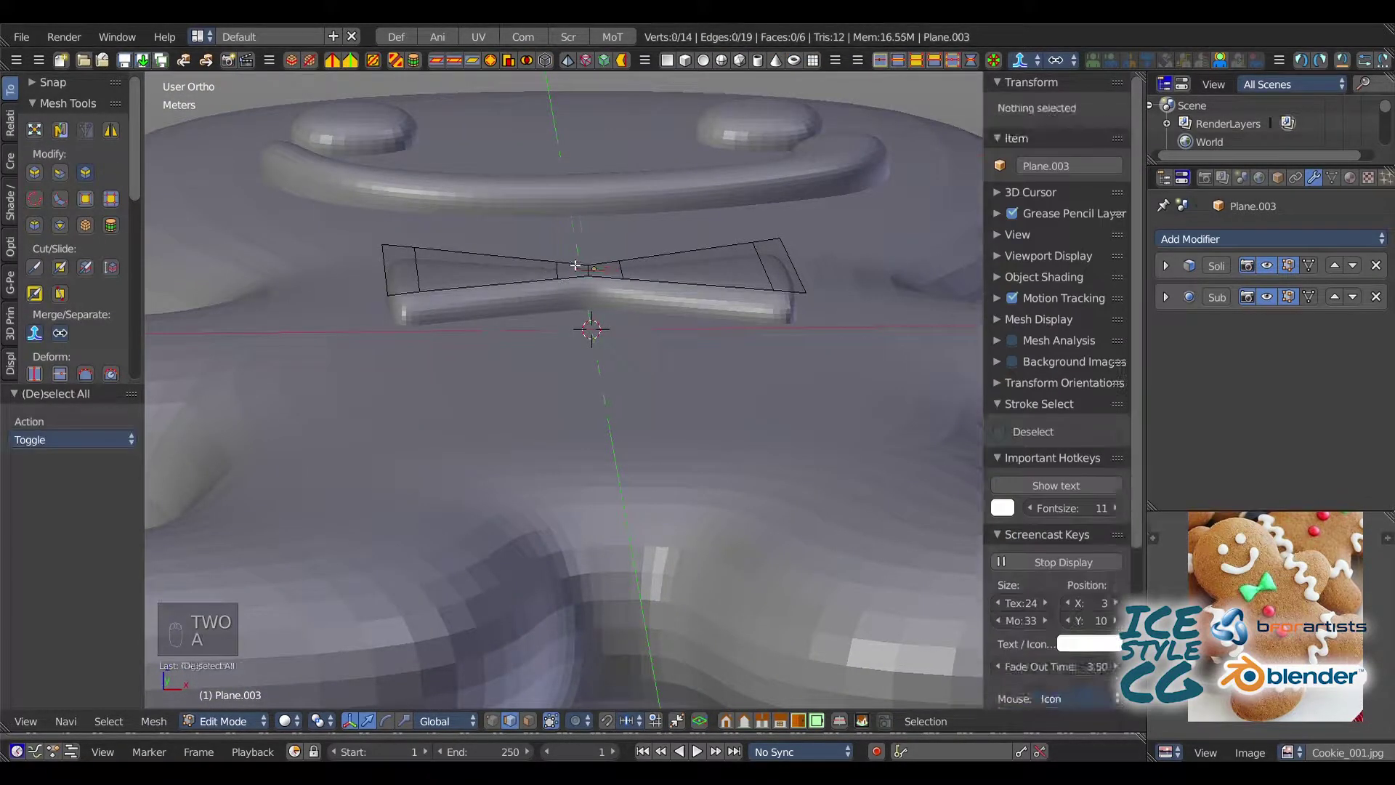
pyautogui.moveTo(592, 286); pyautogui.dragTo(592, 252, button='right')
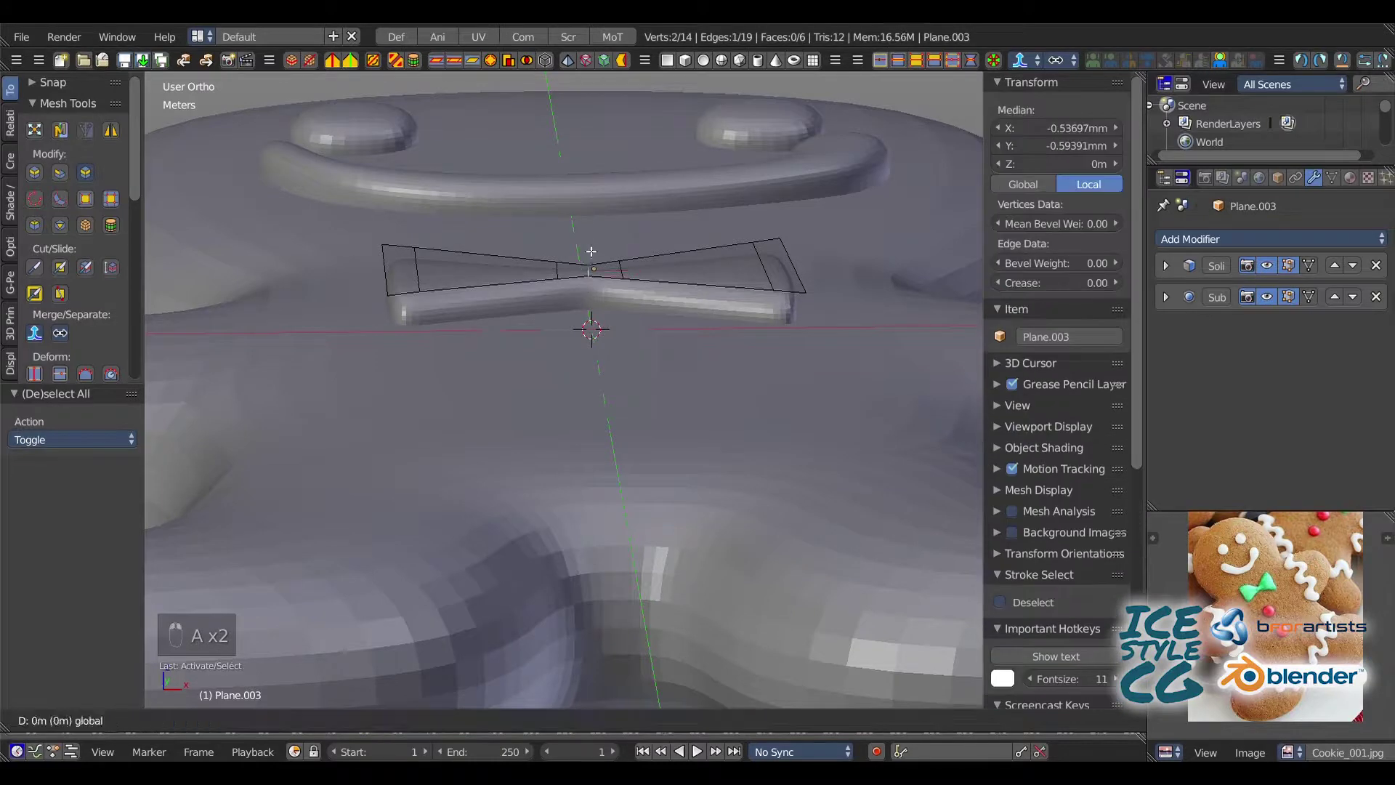
pyautogui.moveTo(592, 227); pyautogui.dragTo(591, 226)
# - Dissolve the loop edges on both sides of the raised center edge
pyautogui.moveTo(529, 266); pyautogui.dragTo(572, 289, button='middle')
pyautogui.scroll(2, 572, 290)
pyautogui.press('a')
pyautogui.rightClick(640, 256)
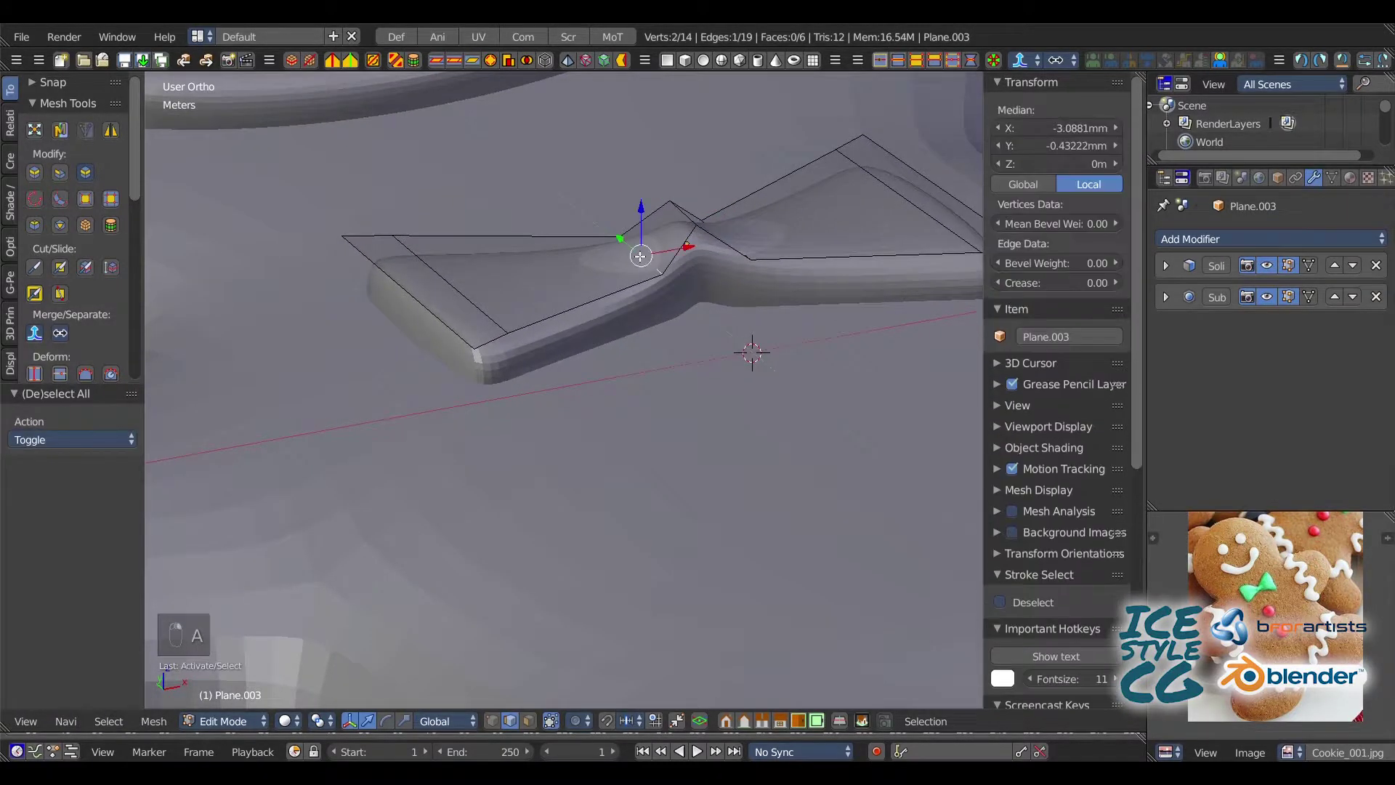
pyautogui.press('x')
pyautogui.click(771, 181)
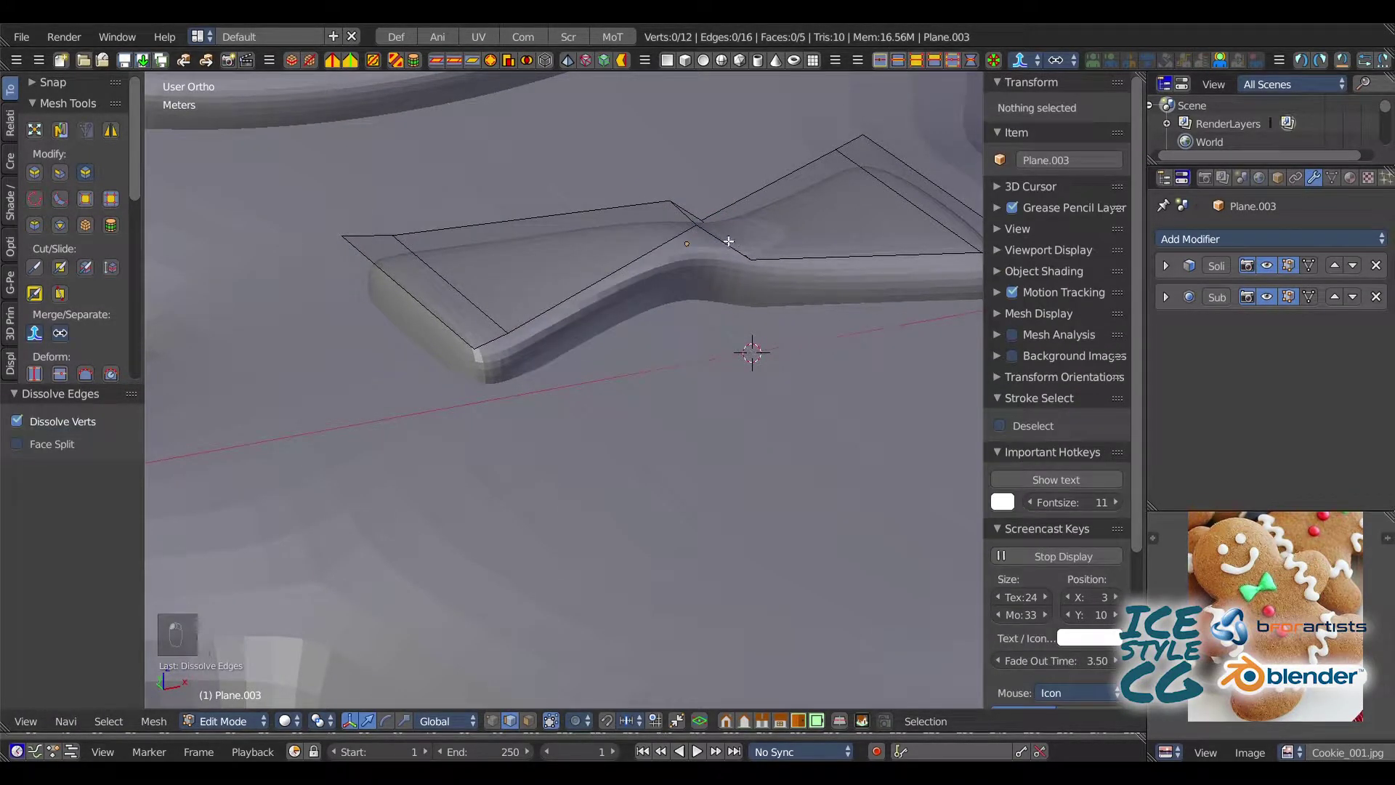
pyautogui.rightClick(729, 242)
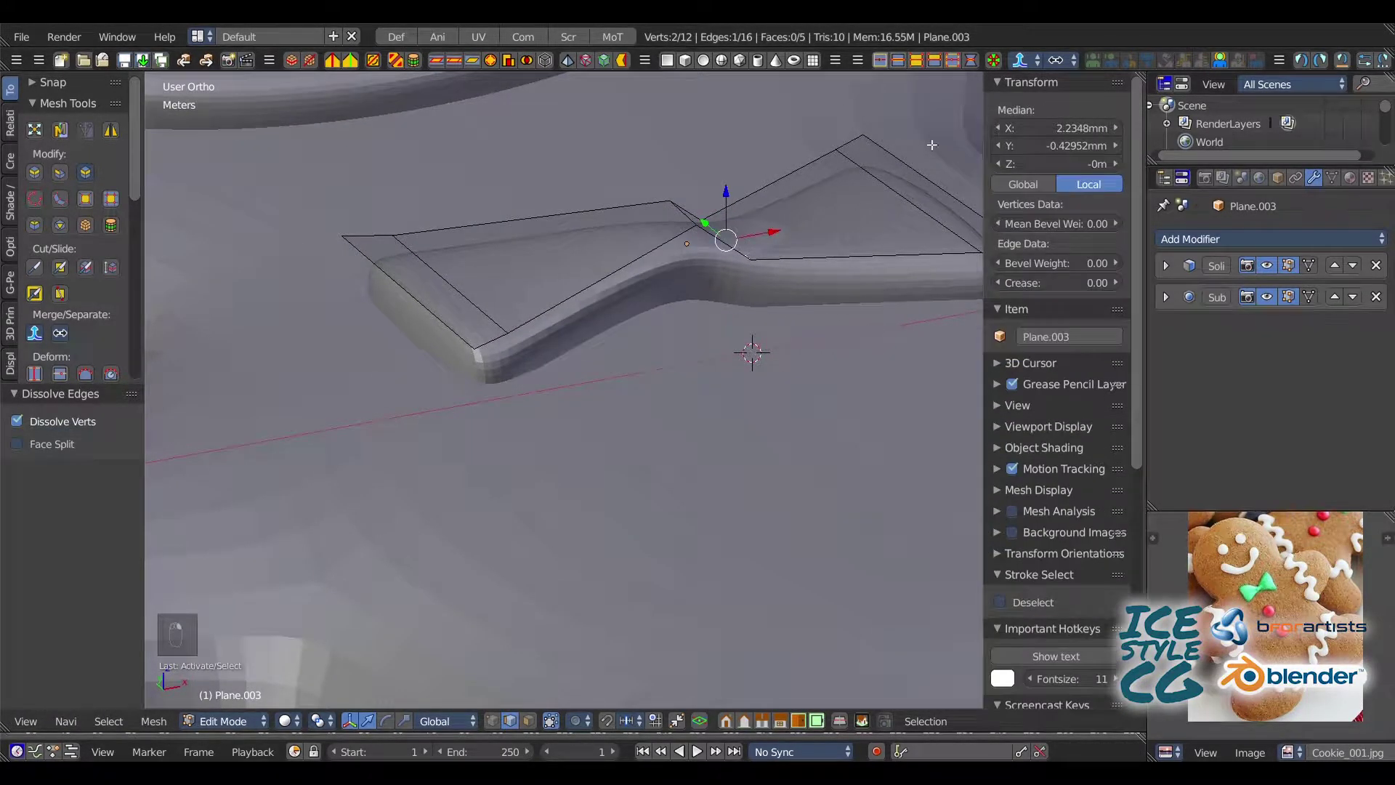
pyautogui.hotkey('ctrl', 'z')
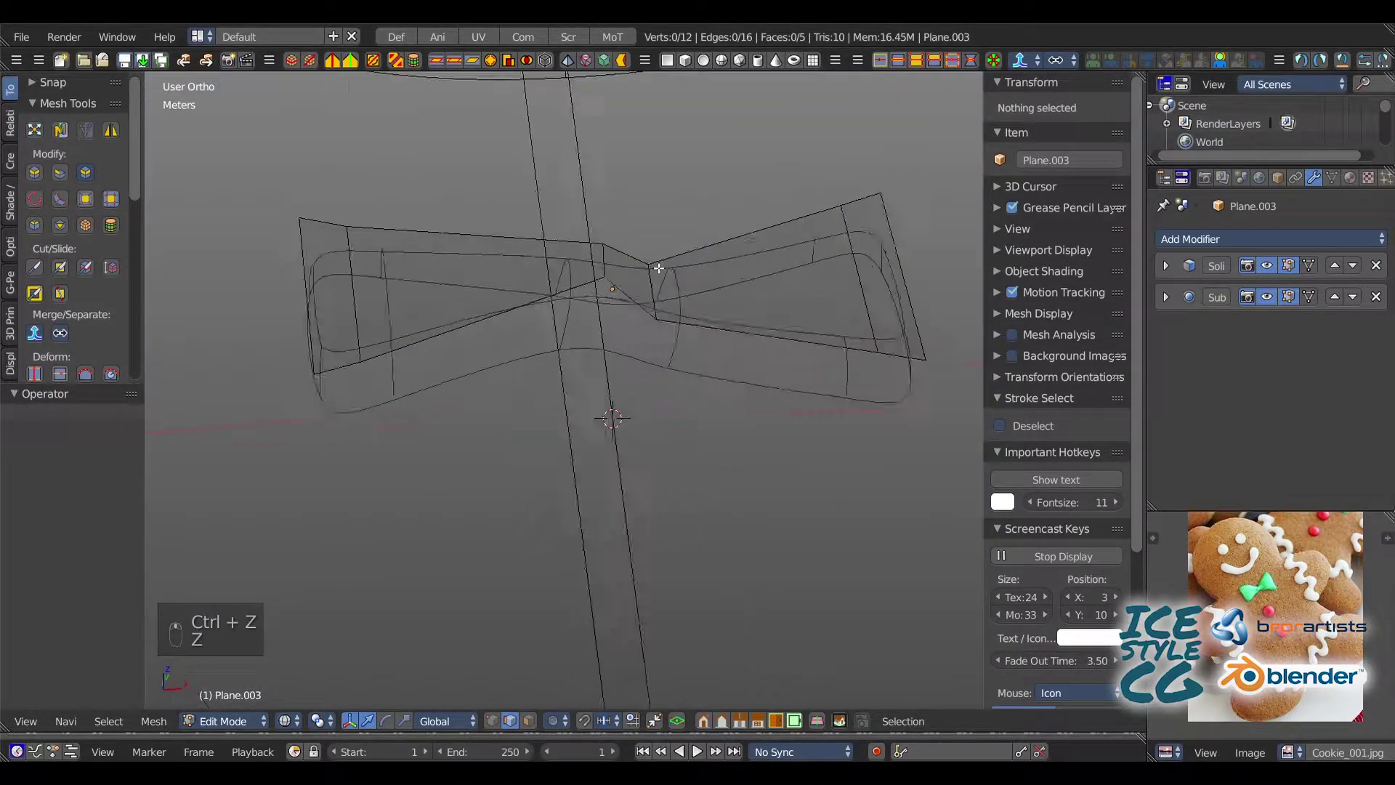
# - Raise the bow tie's center edge 0.705 mm along Z and set the Solidify thickness to 5.3 mm
pyautogui.press('a')
pyautogui.press('a')
pyautogui.press('a')
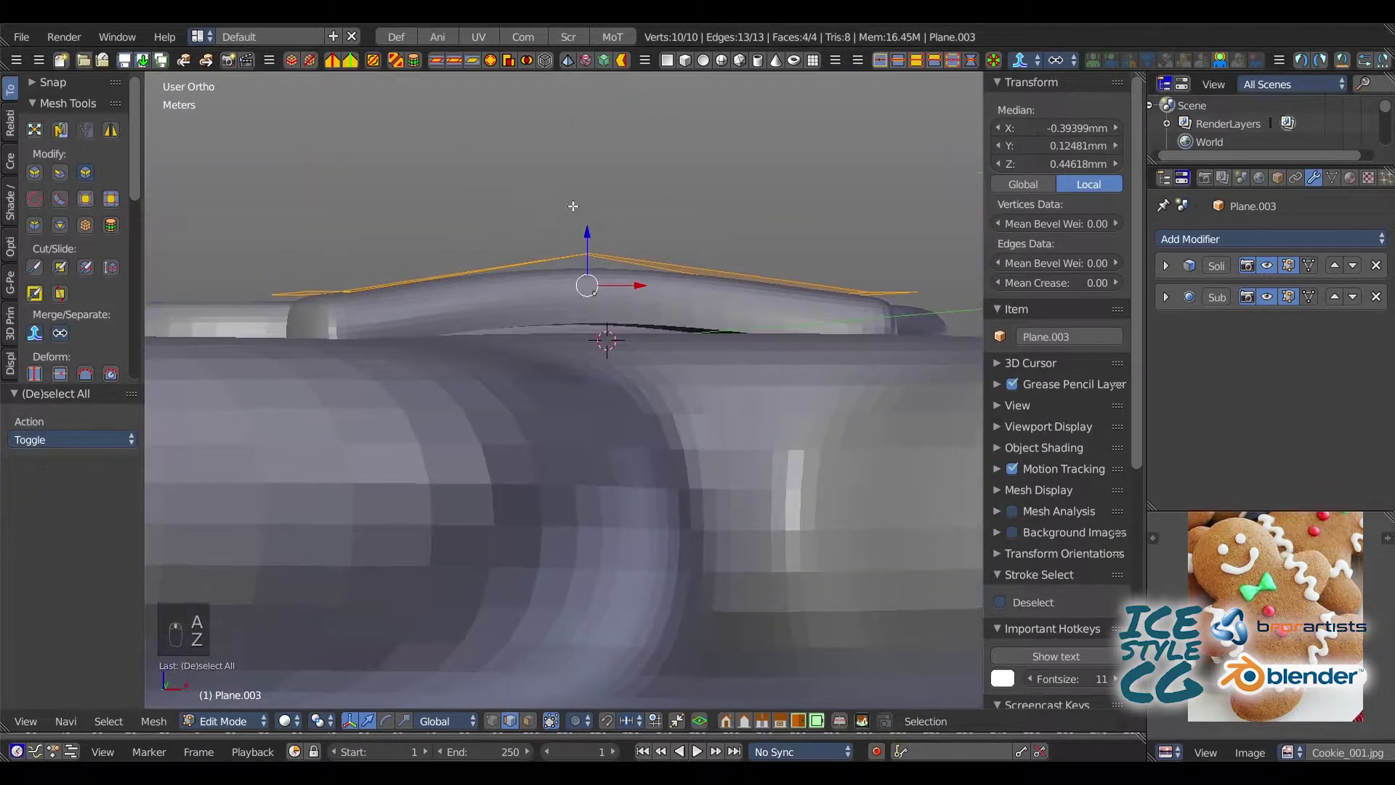
pyautogui.press('g')
pyautogui.hotkey('ctrl', 'z')
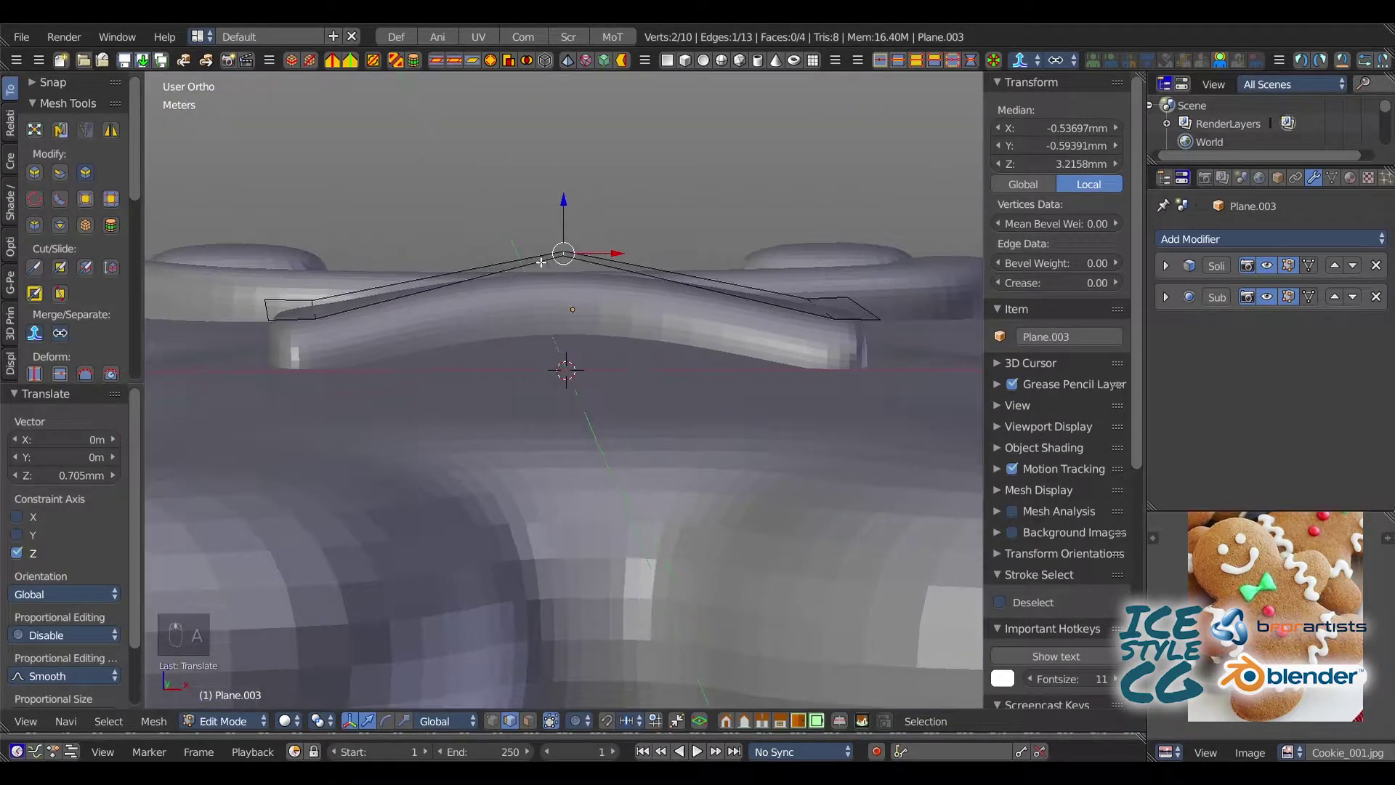
pyautogui.click(1166, 266)
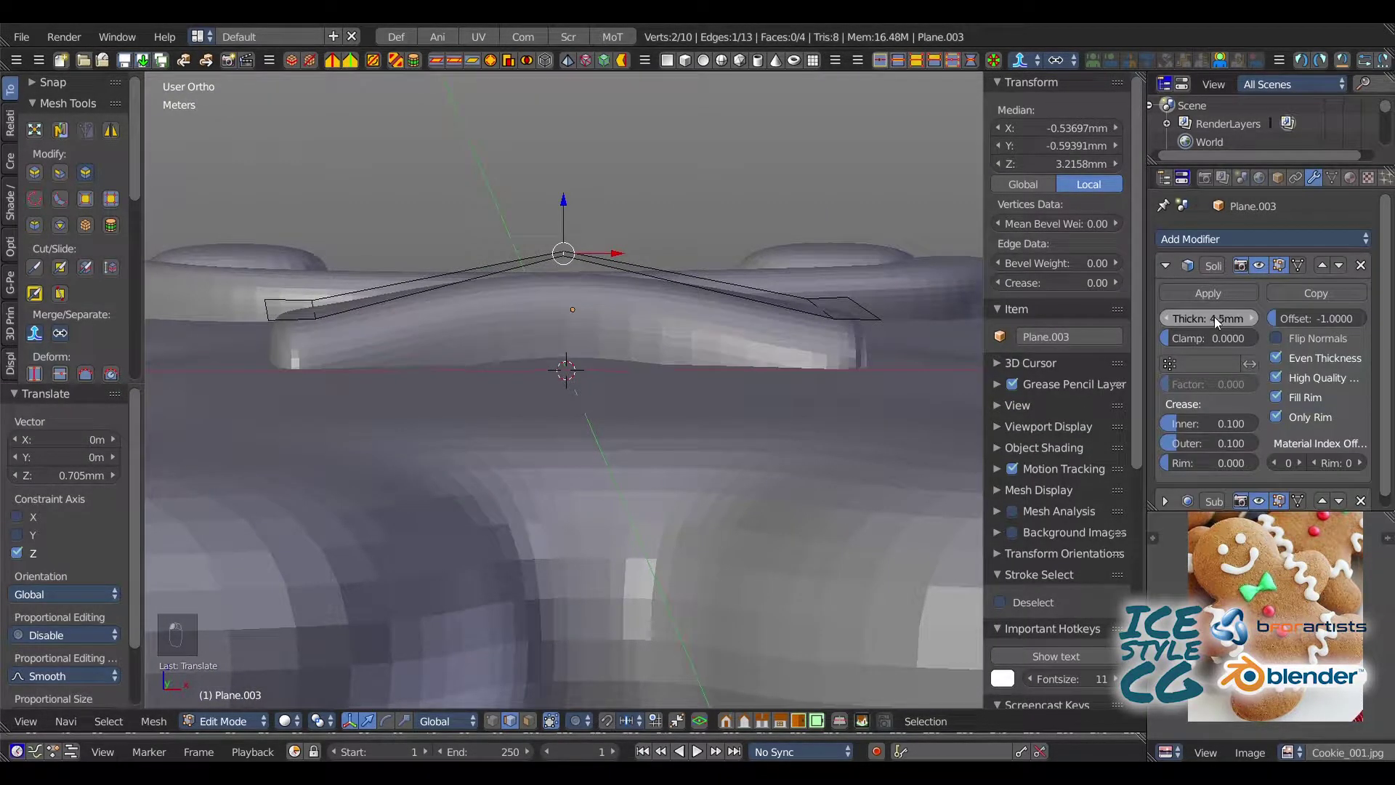
pyautogui.moveTo(563, 225); pyautogui.dragTo(569, 226)
# - Lower the bow tie's two outer end edges along Z, moving the right one by -0.416 mm
pyautogui.press('a')
pyautogui.keyDown('alt'); pyautogui.rightClick(266, 313); pyautogui.keyUp('alt')
pyautogui.moveTo(269, 283); pyautogui.dragTo(270, 300)
pyautogui.moveTo(633, 281); pyautogui.dragTo(763, 311, button='middle')
pyautogui.press('a')
pyautogui.rightClick(812, 321)
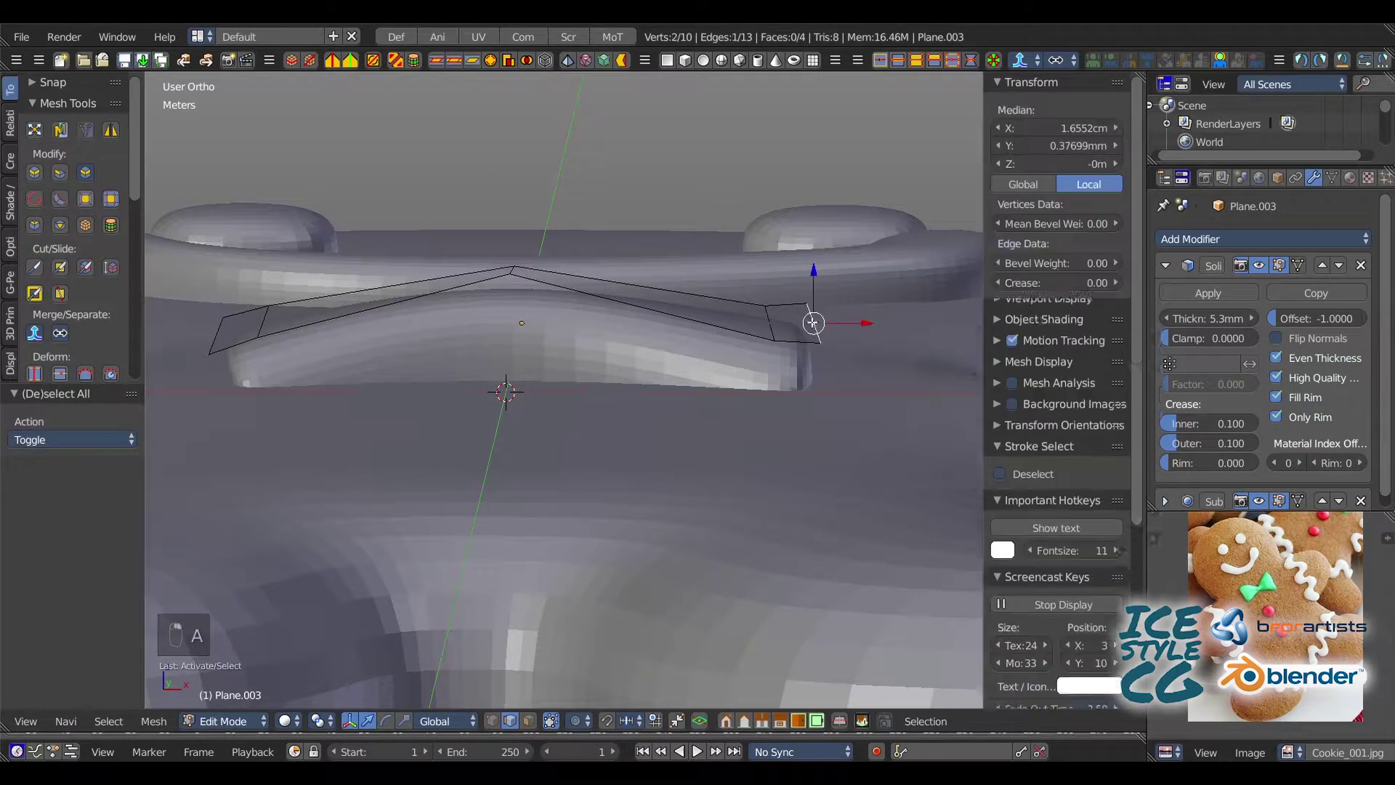
pyautogui.moveTo(816, 292); pyautogui.dragTo(817, 304)
# - Add a loop cut close to each side of the bow tie's center edge to sharpen the knot
pyautogui.moveTo(793, 305); pyautogui.dragTo(639, 343, button='middle')
pyautogui.hotkey('ctrl', 'r')
pyautogui.click(596, 324)
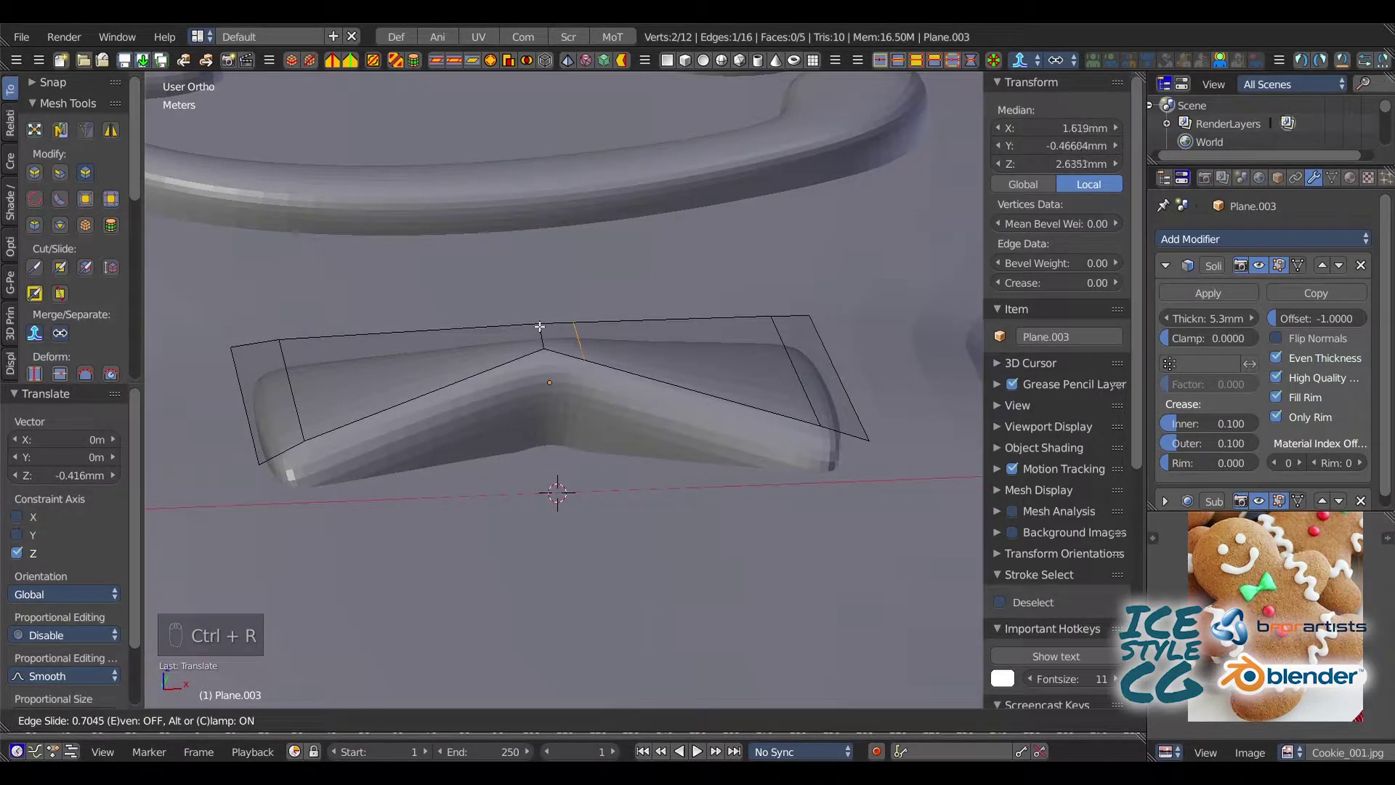
pyautogui.click(538, 327)
pyautogui.hotkey('ctrl', 'r')
# - Raise the whole bow tie 0.299 mm along Z, set its Solidify thickness to 6.2 mm and lift it another 29.9 µm
pyautogui.moveTo(467, 329); pyautogui.dragTo(473, 309, button='middle')
pyautogui.press('1')
pyautogui.moveTo(550, 284); pyautogui.dragTo(551, 278)
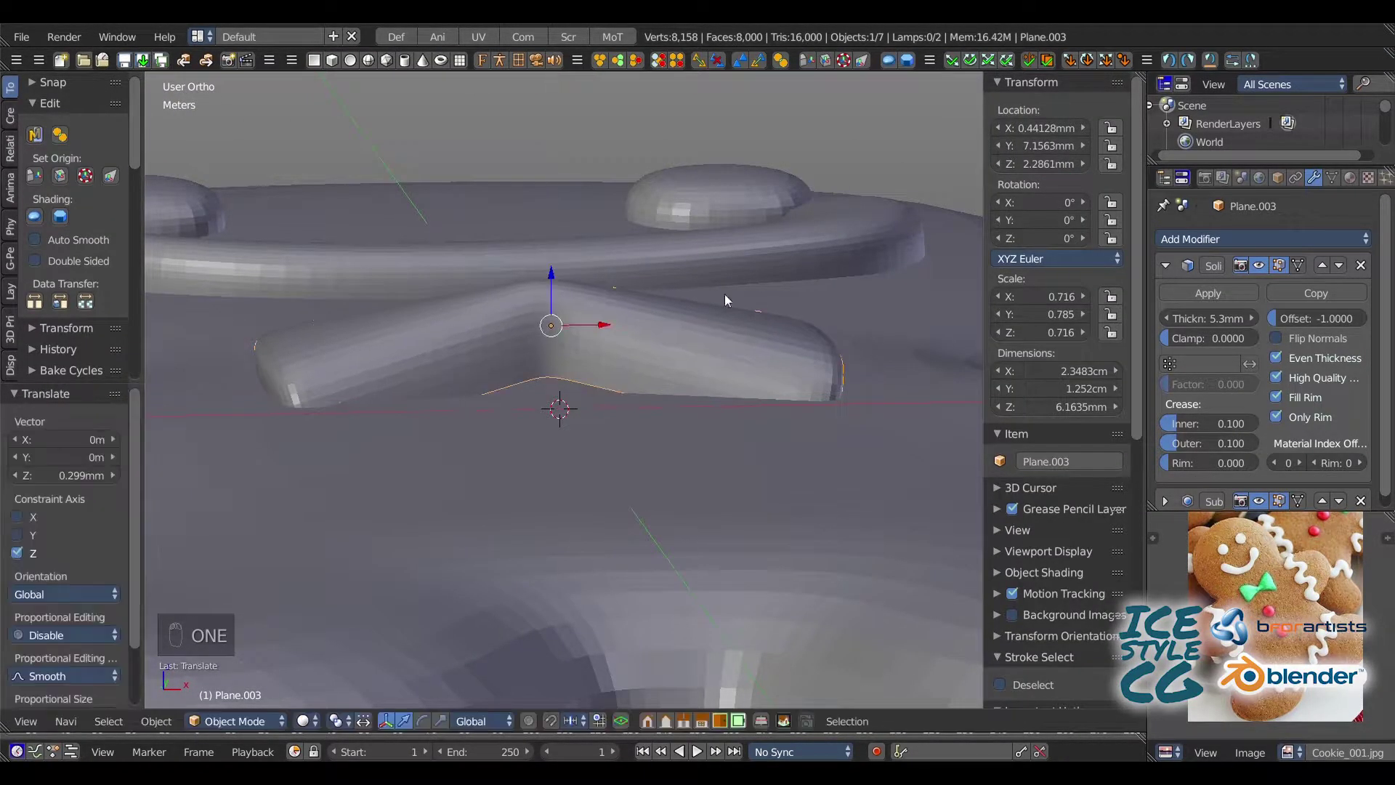
pyautogui.moveTo(1203, 318); pyautogui.dragTo(1209, 316)
pyautogui.moveTo(550, 289); pyautogui.dragTo(552, 289)
# - Move the bow tie up to the neck below the mouth and set its origin to the center of mass (surface)
pyautogui.moveTo(541, 295); pyautogui.dragTo(650, 289, button='middle')
pyautogui.scroll(-4, 581, 320)
pyautogui.moveTo(479, 363); pyautogui.dragTo(276, 395, button='middle')
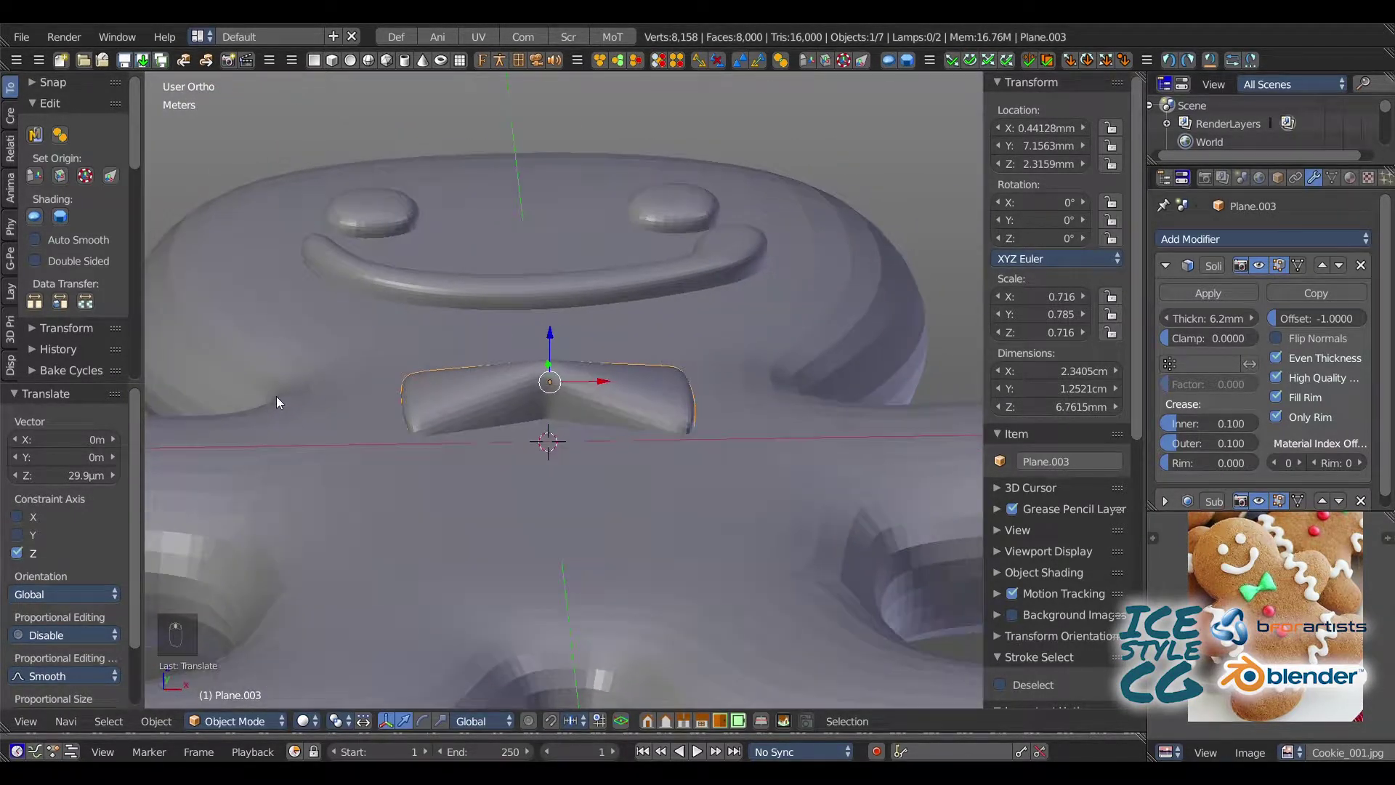
pyautogui.moveTo(284, 251); pyautogui.dragTo(307, 457, button='middle')
pyautogui.scroll(-4, 336, 438)
pyautogui.press('KP_7')
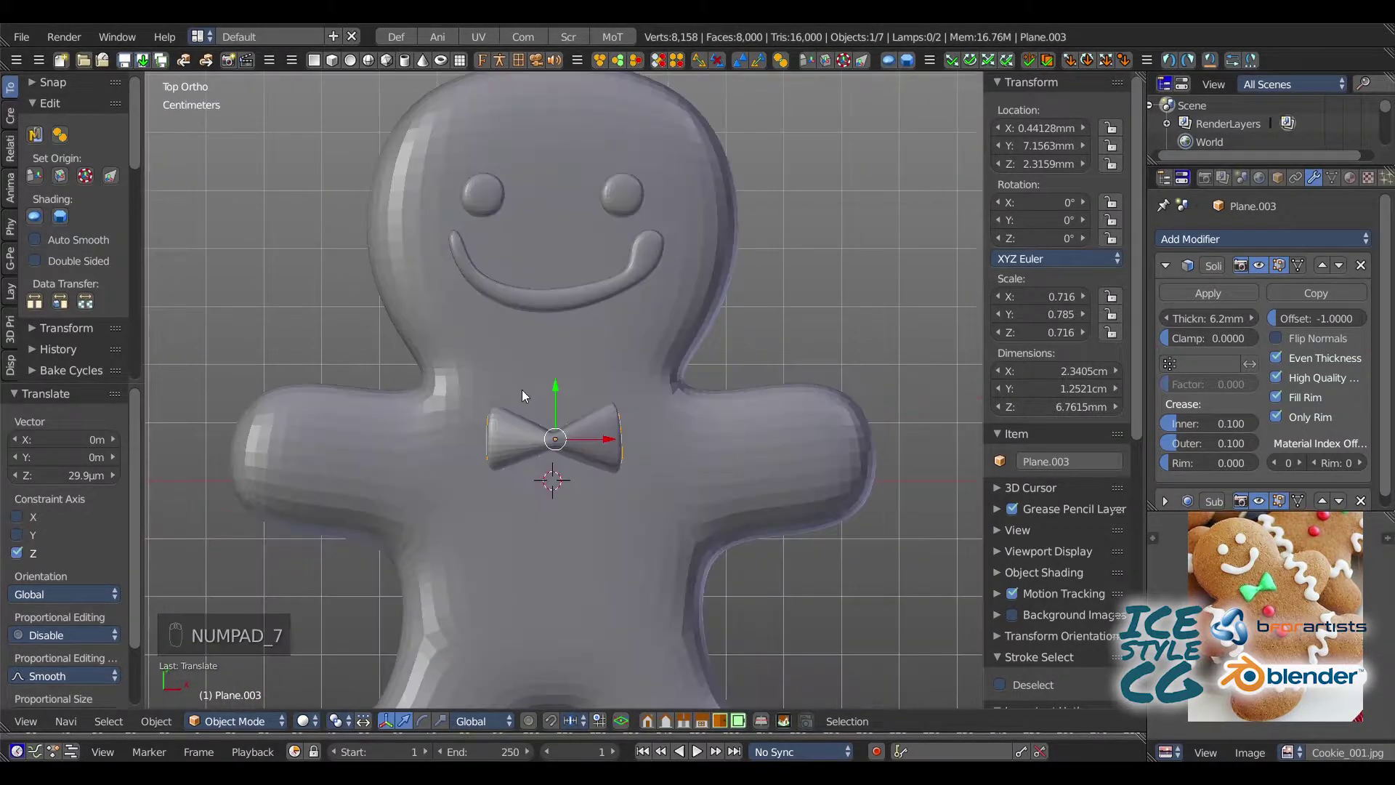
pyautogui.moveTo(560, 403); pyautogui.dragTo(550, 349)
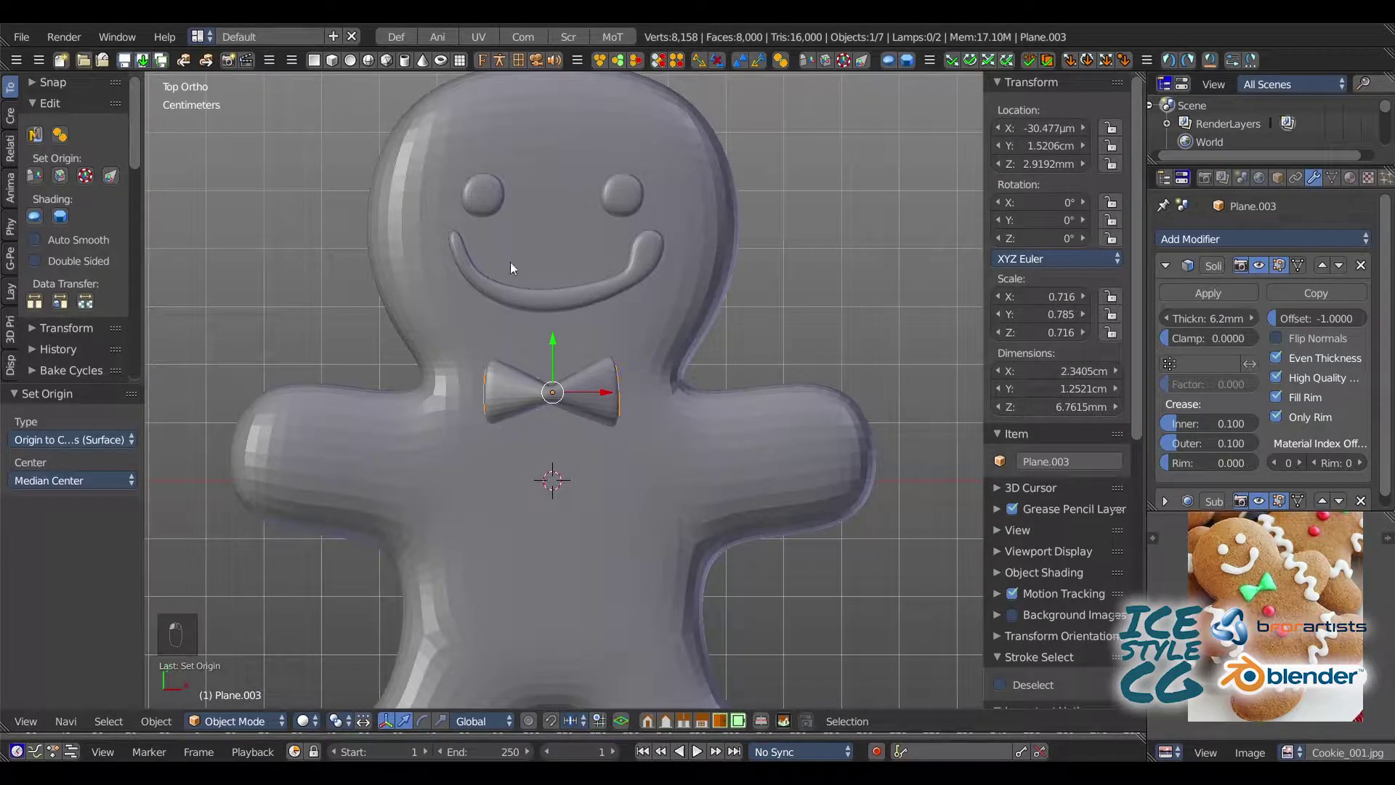
# - Lower the bow tie 0.143 mm along Z into the cookie's surface
pyautogui.moveTo(315, 297); pyautogui.dragTo(369, 173, button='middle')
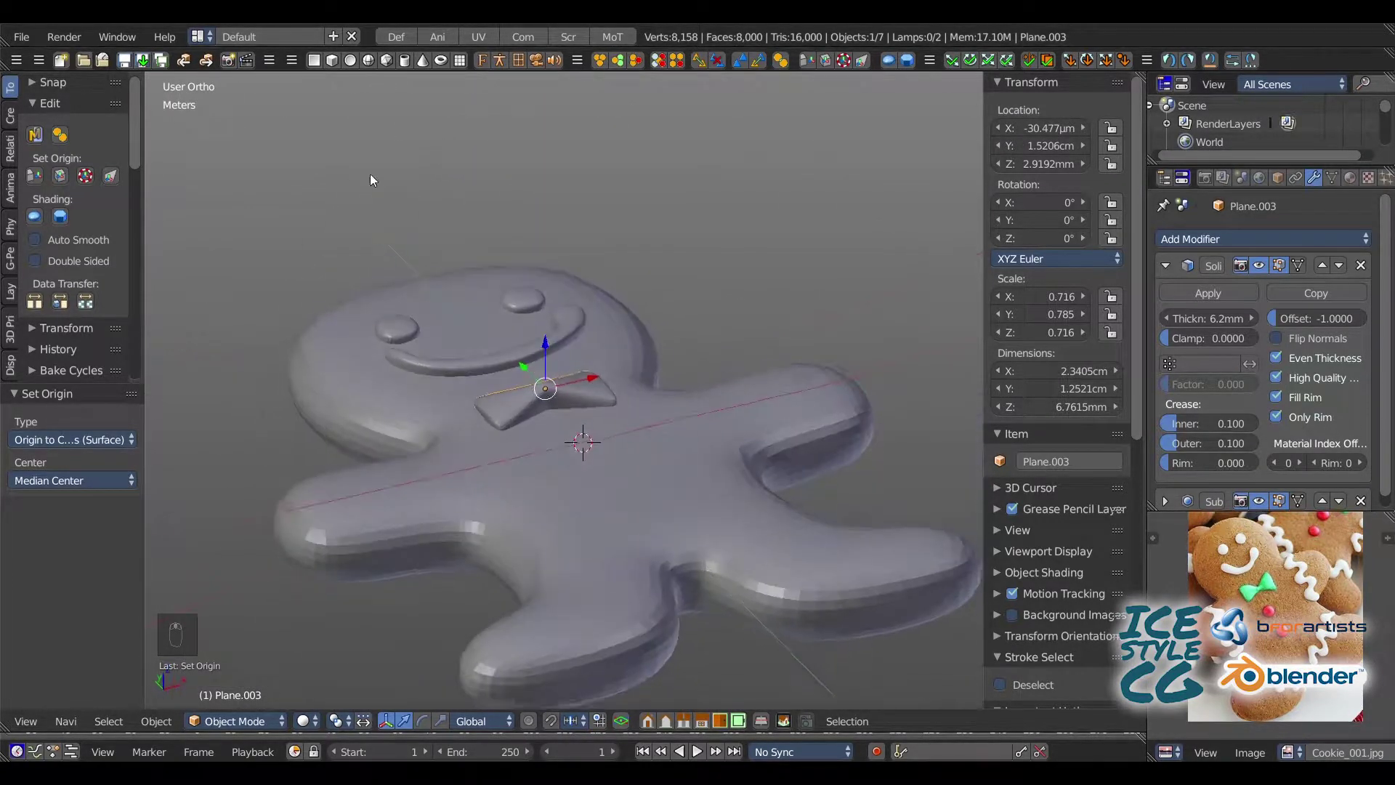
pyautogui.moveTo(544, 352); pyautogui.dragTo(542, 351)
pyautogui.scroll(5, 491, 342)
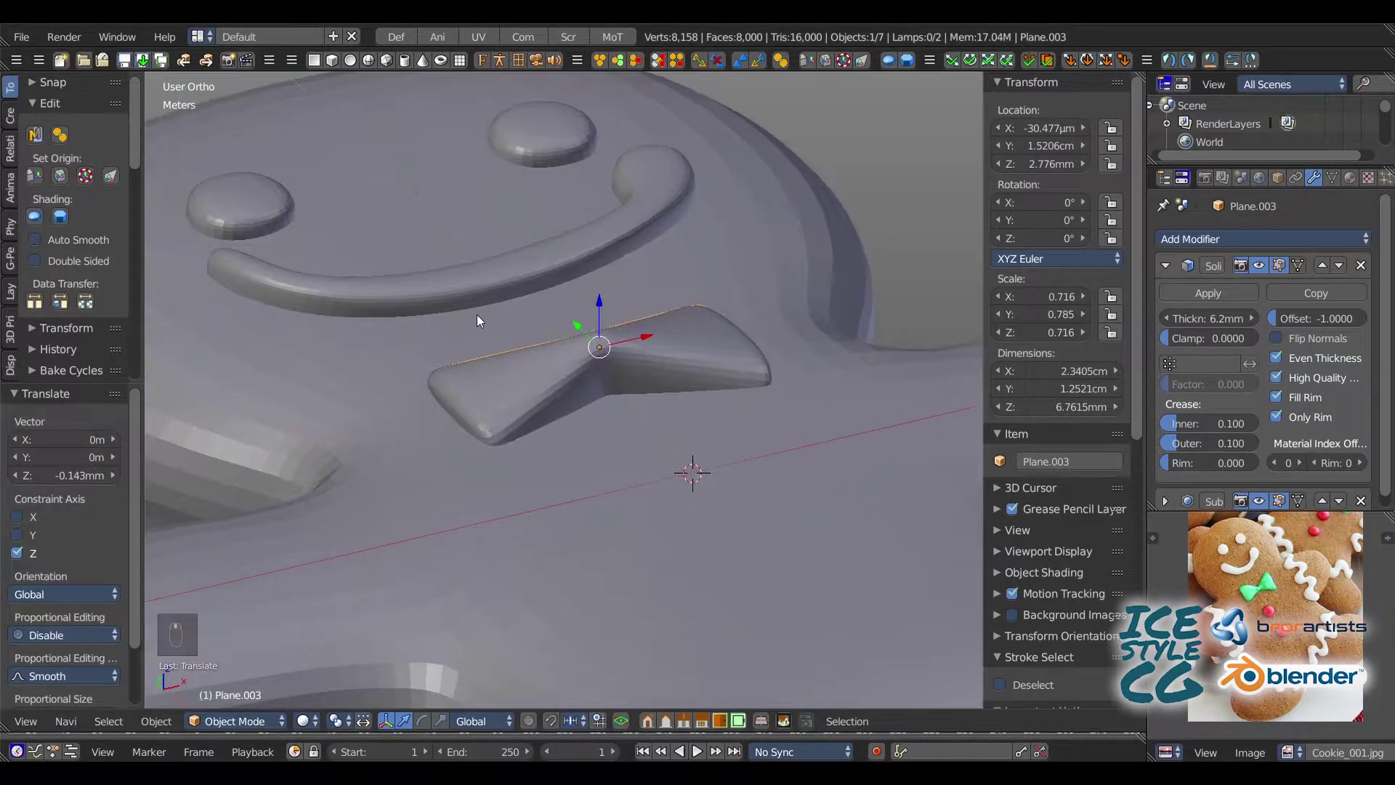
pyautogui.moveTo(395, 292); pyautogui.dragTo(448, 308, button='middle')
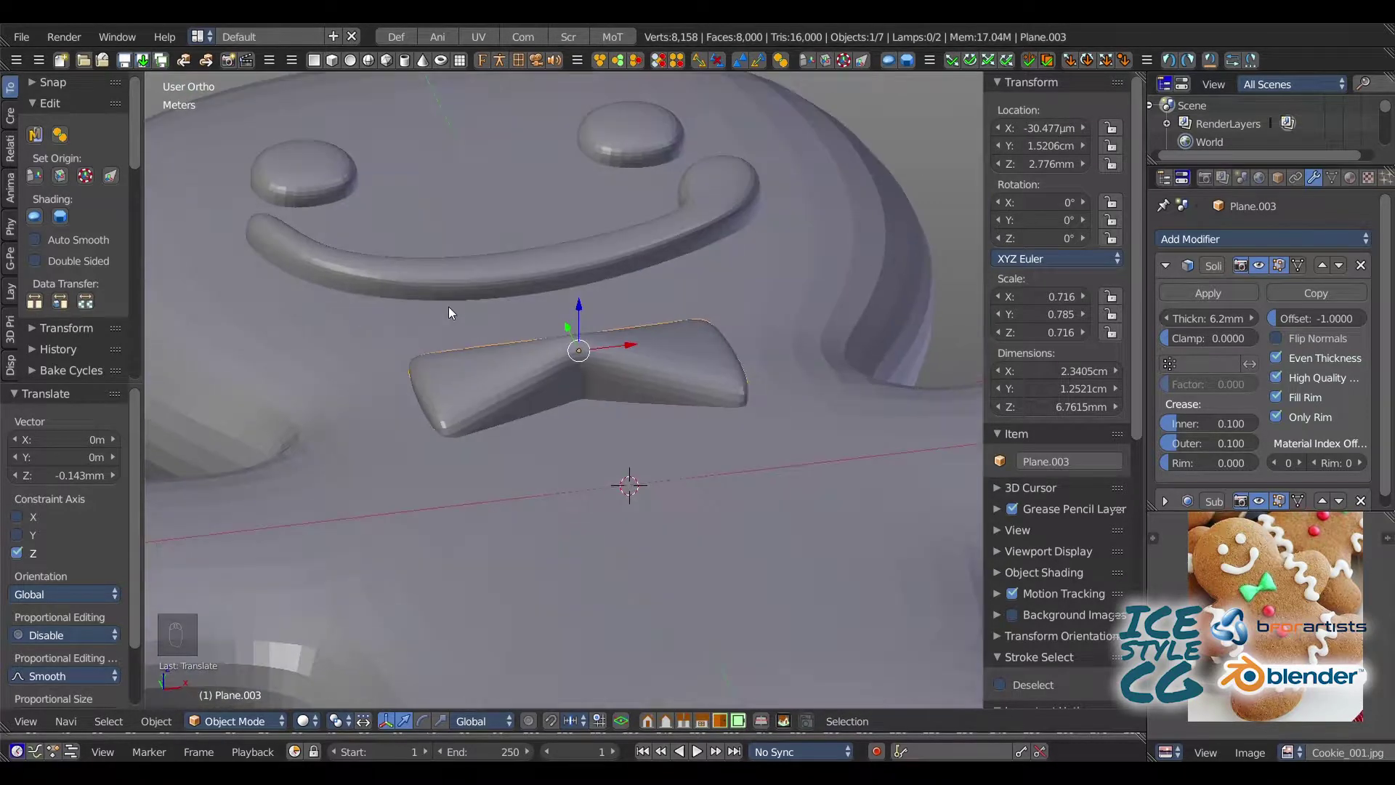
pyautogui.click(1200, 320)
pyautogui.write('z')
pyautogui.press('Return')
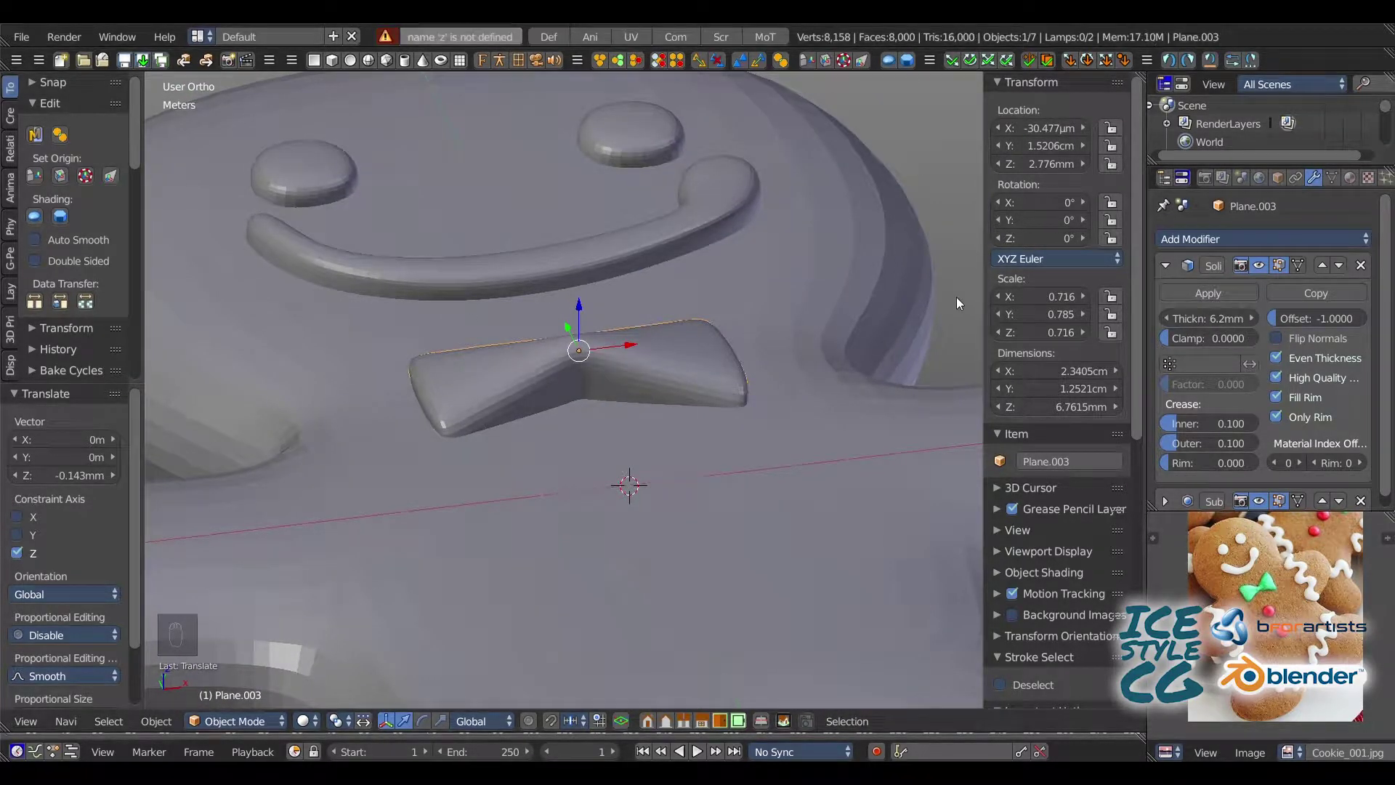
pyautogui.press('z')
pyautogui.press('z')
pyautogui.moveTo(591, 308); pyautogui.dragTo(447, 338, button='middle')
# - Duplicate the icing eyes and move the copy down along Y onto the chest below the bow tie
pyautogui.press('KP_7')
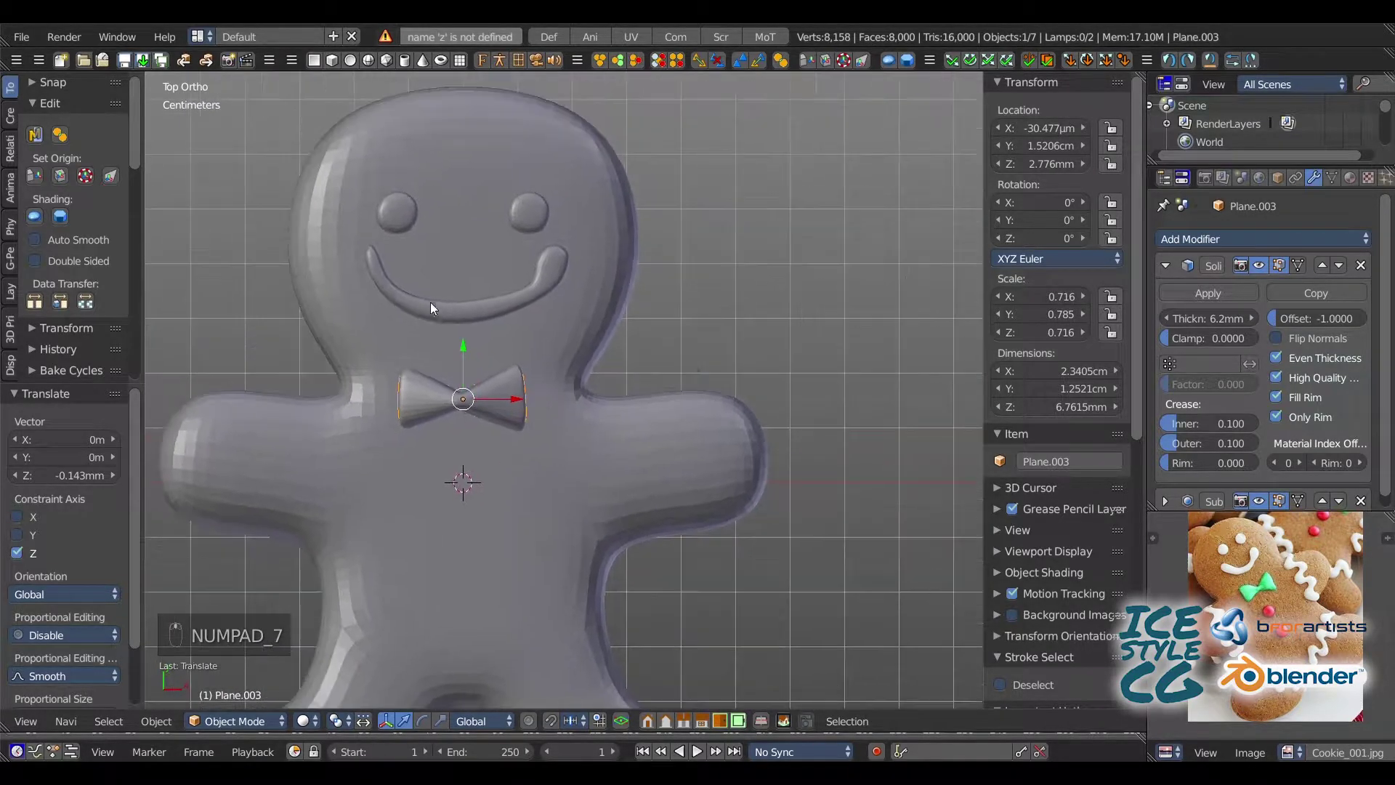
pyautogui.press('a')
pyautogui.press('a')
pyautogui.rightClick(529, 211)
pyautogui.hotkey('shift', 'd')
pyautogui.rightClick(576, 251)
pyautogui.moveTo(529, 186); pyautogui.dragTo(521, 396)
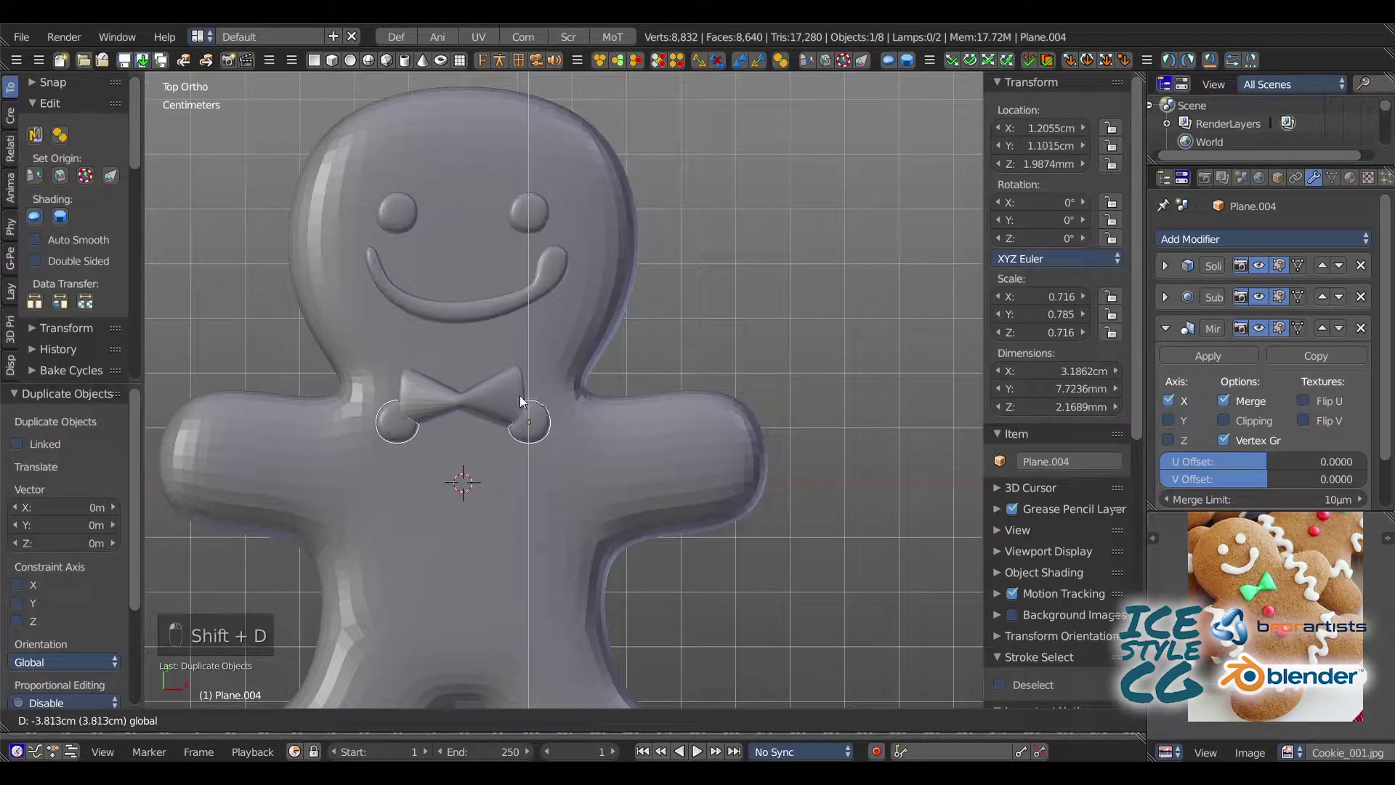
pyautogui.click(536, 469)
# - Remove the Mirror modifier from the copied eye and center it at X 0 as a button below the bow tie
pyautogui.click(1361, 328)
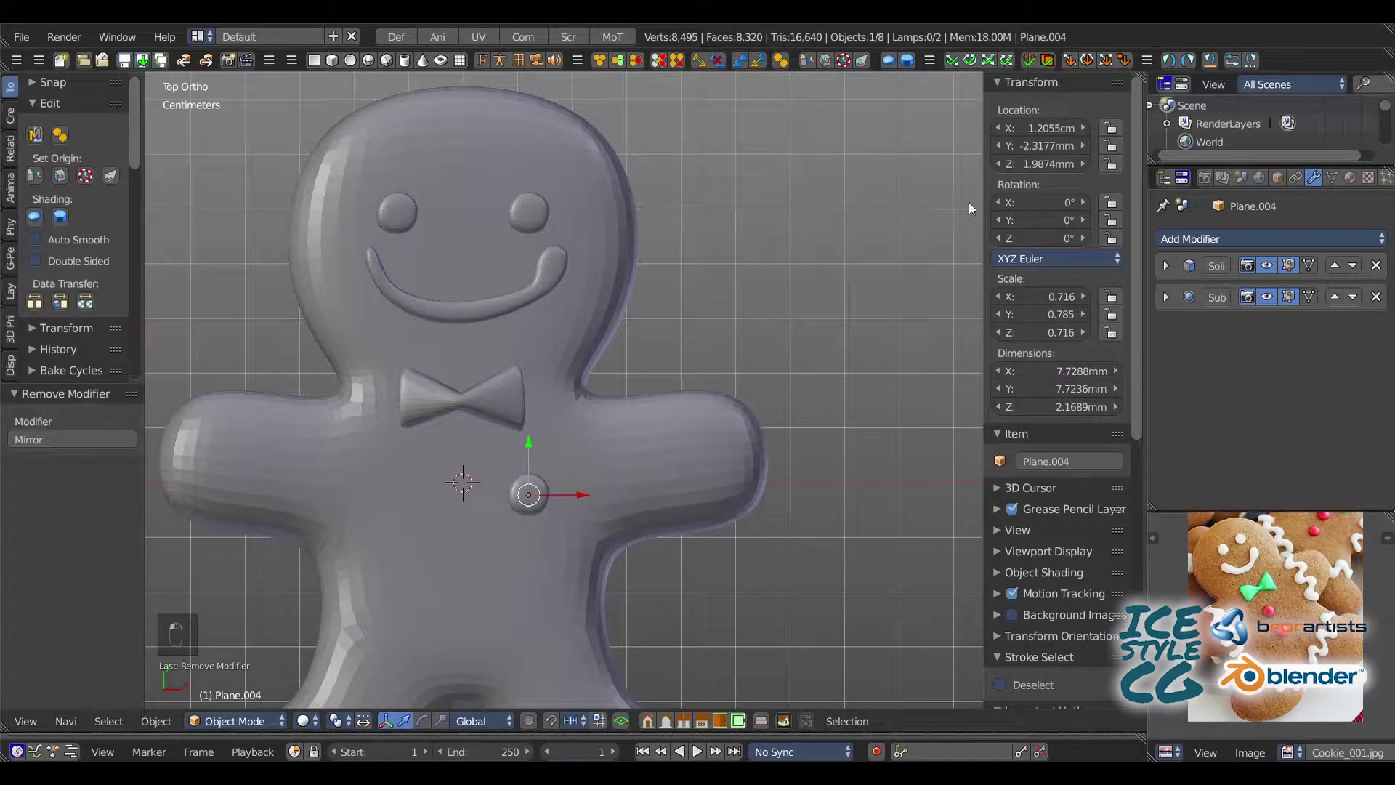
pyautogui.moveTo(462, 470); pyautogui.dragTo(462, 482)
pyautogui.keyDown('shift'); pyautogui.moveTo(425, 459); pyautogui.dragTo(399, 227, button='middle'); pyautogui.keyUp('shift')
pyautogui.moveTo(436, 249); pyautogui.dragTo(436, 246)
# - Duplicate the button, move the copy -1.49 cm along Y to the lower belly and deselect everything
pyautogui.hotkey('shift', 'd')
pyautogui.rightClick(430, 316)
pyautogui.press('y')
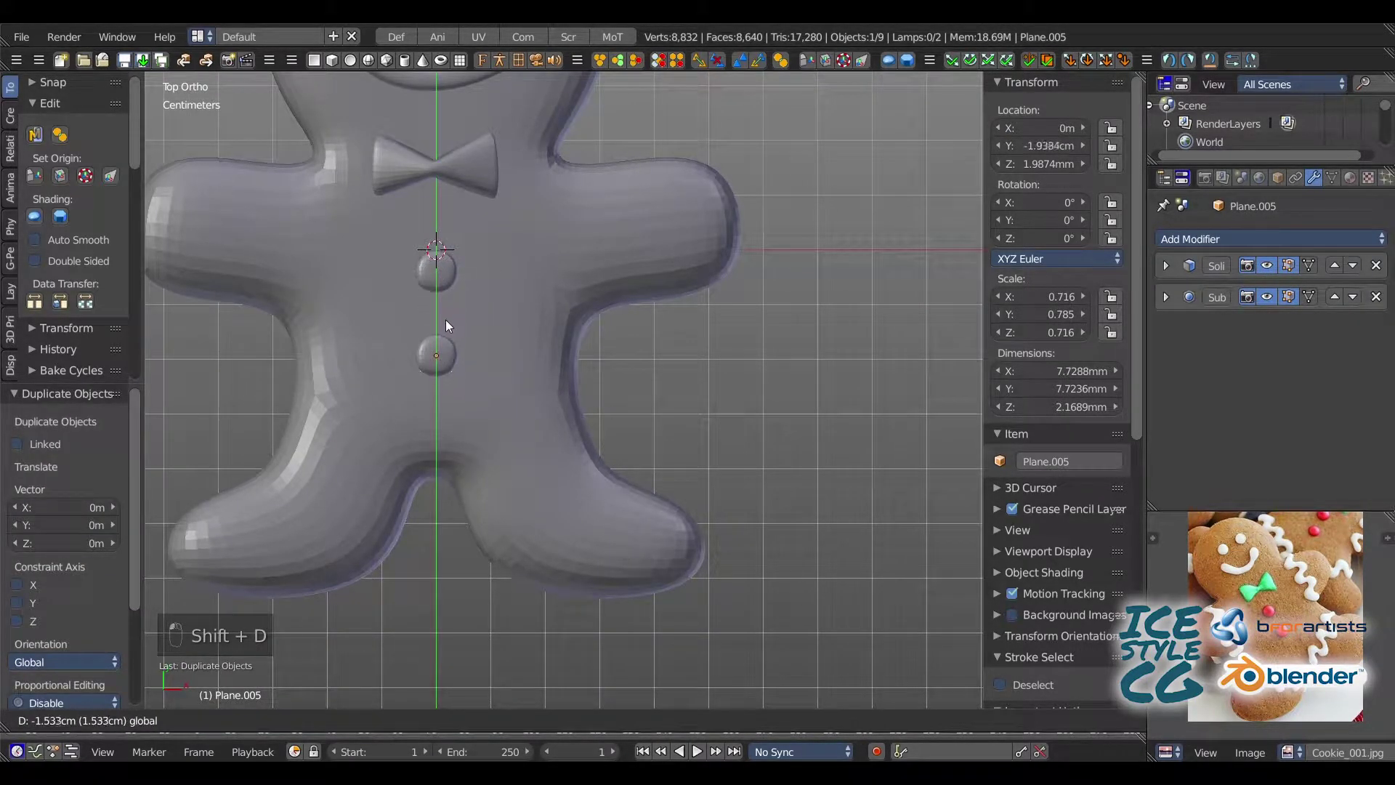
pyautogui.click(446, 320)
pyautogui.scroll(-3, 436, 341)
pyautogui.moveTo(428, 360); pyautogui.dragTo(508, 286, button='middle')
pyautogui.press('KP_7')
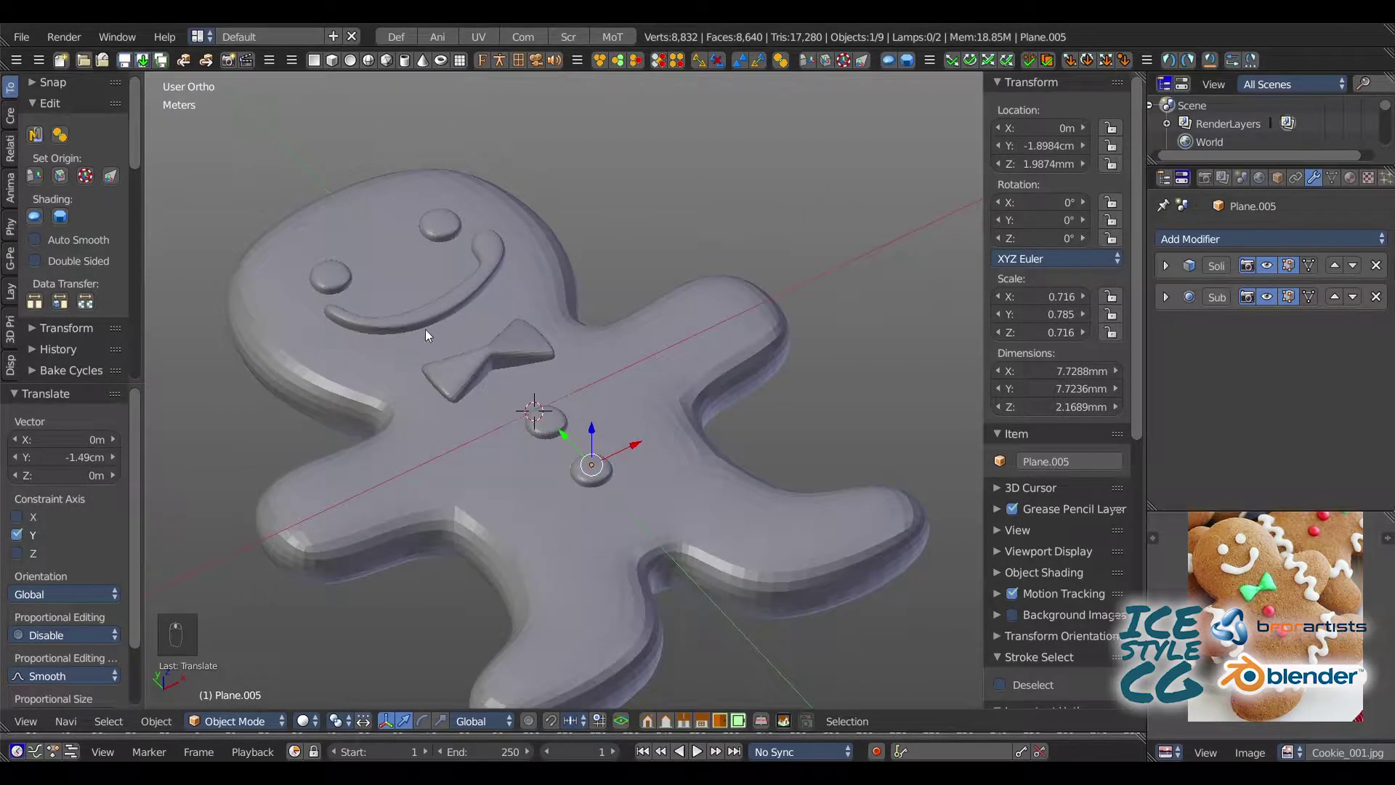
pyautogui.press('a')
pyautogui.press('a')
pyautogui.scroll(2, 565, 317)
pyautogui.keyDown('shift'); pyautogui.moveTo(539, 376); pyautogui.dragTo(525, 322, button='middle'); pyautogui.keyUp('shift')
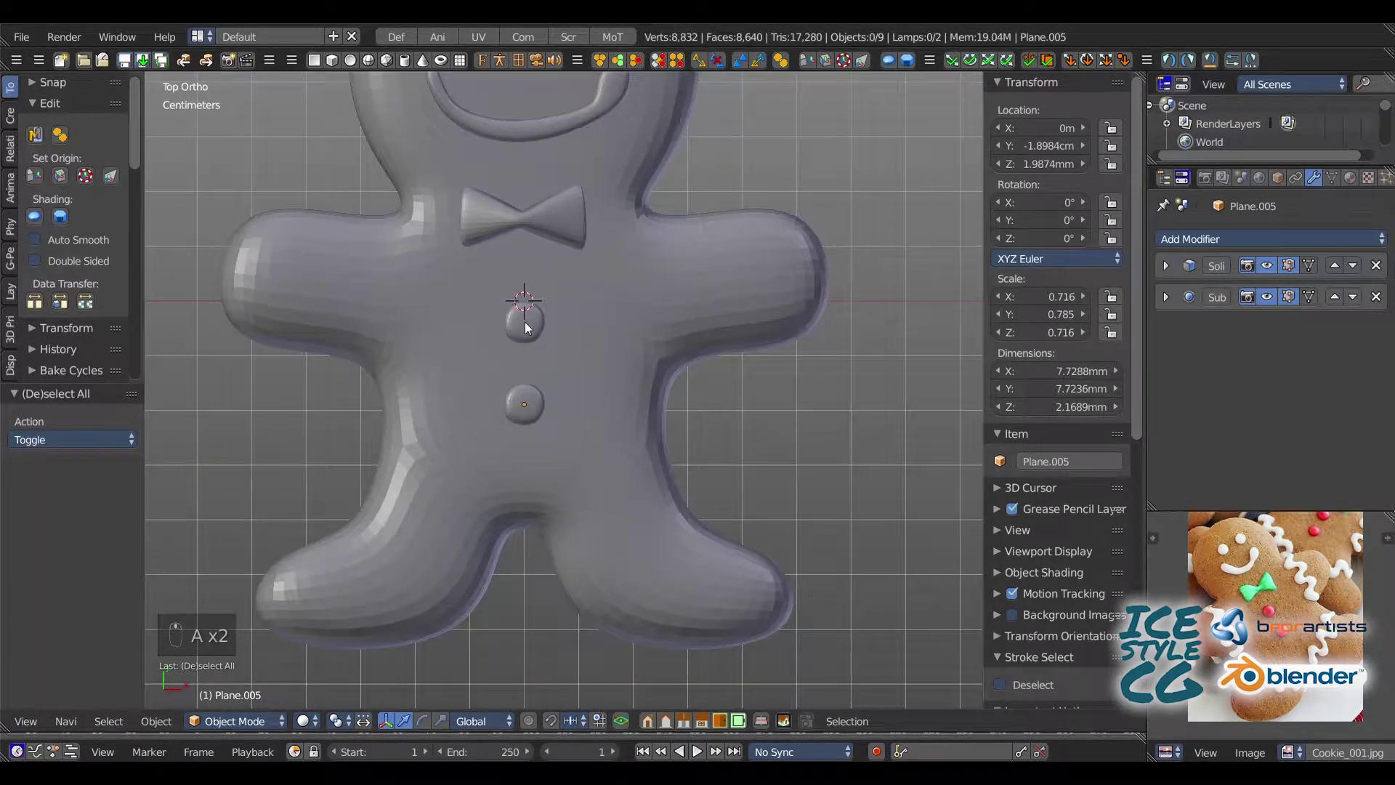
# - Duplicate the upper button, move the copy about -2.3 cm along X, and shift it up along Y to the arm's shoulder
pyautogui.press('x')
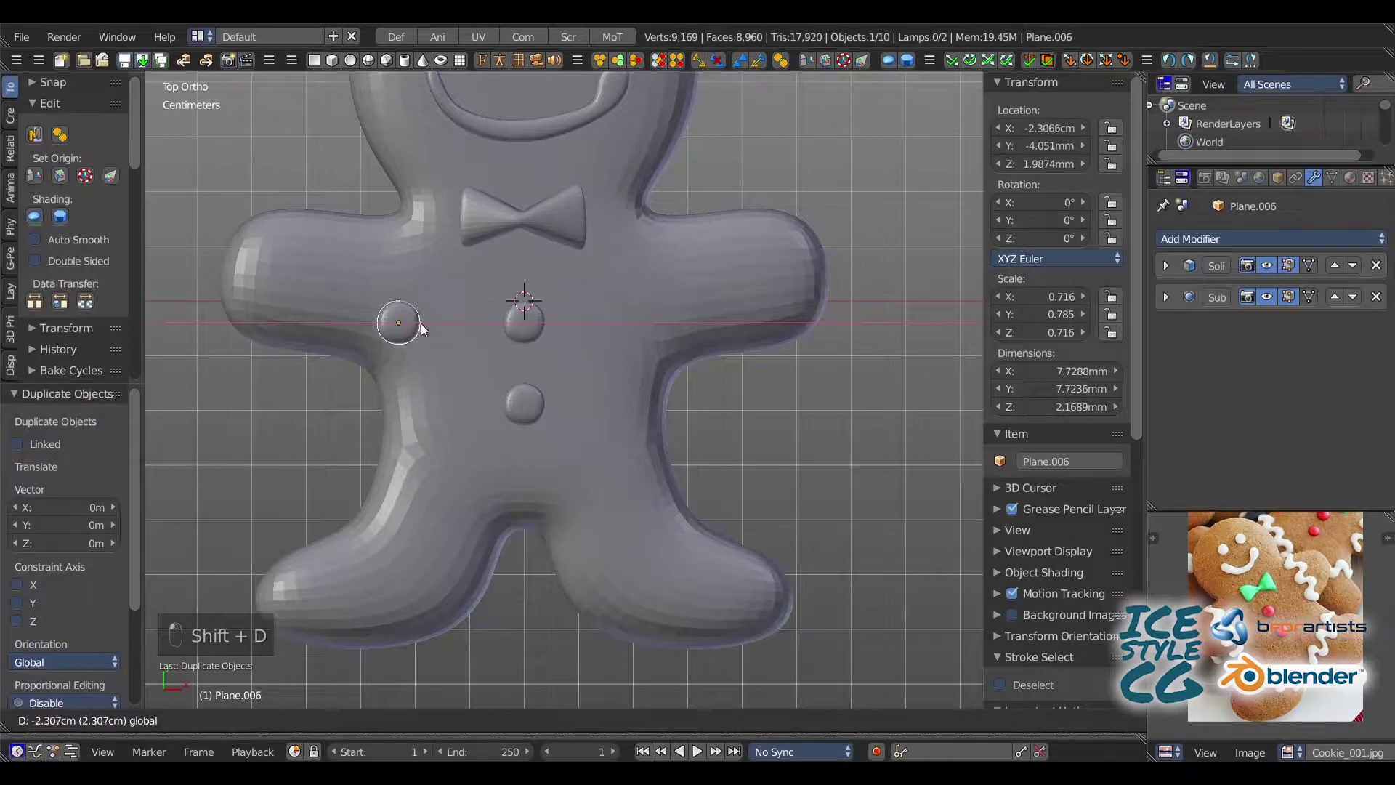
pyautogui.click(422, 329)
pyautogui.press('g')
pyautogui.press('y')
pyautogui.click(387, 218)
# - Narrow the copied button by moving its two outer vertices inward along X
pyautogui.keyDown('shift'); pyautogui.moveTo(369, 231); pyautogui.dragTo(501, 278, button='middle'); pyautogui.keyUp('shift')
pyautogui.scroll(5, 546, 356)
pyautogui.press('2')
pyautogui.keyDown('ctrl'); pyautogui.moveTo(438, 251); pyautogui.dragTo(461, 279); pyautogui.keyUp('ctrl')
pyautogui.press('g')
pyautogui.press('x')
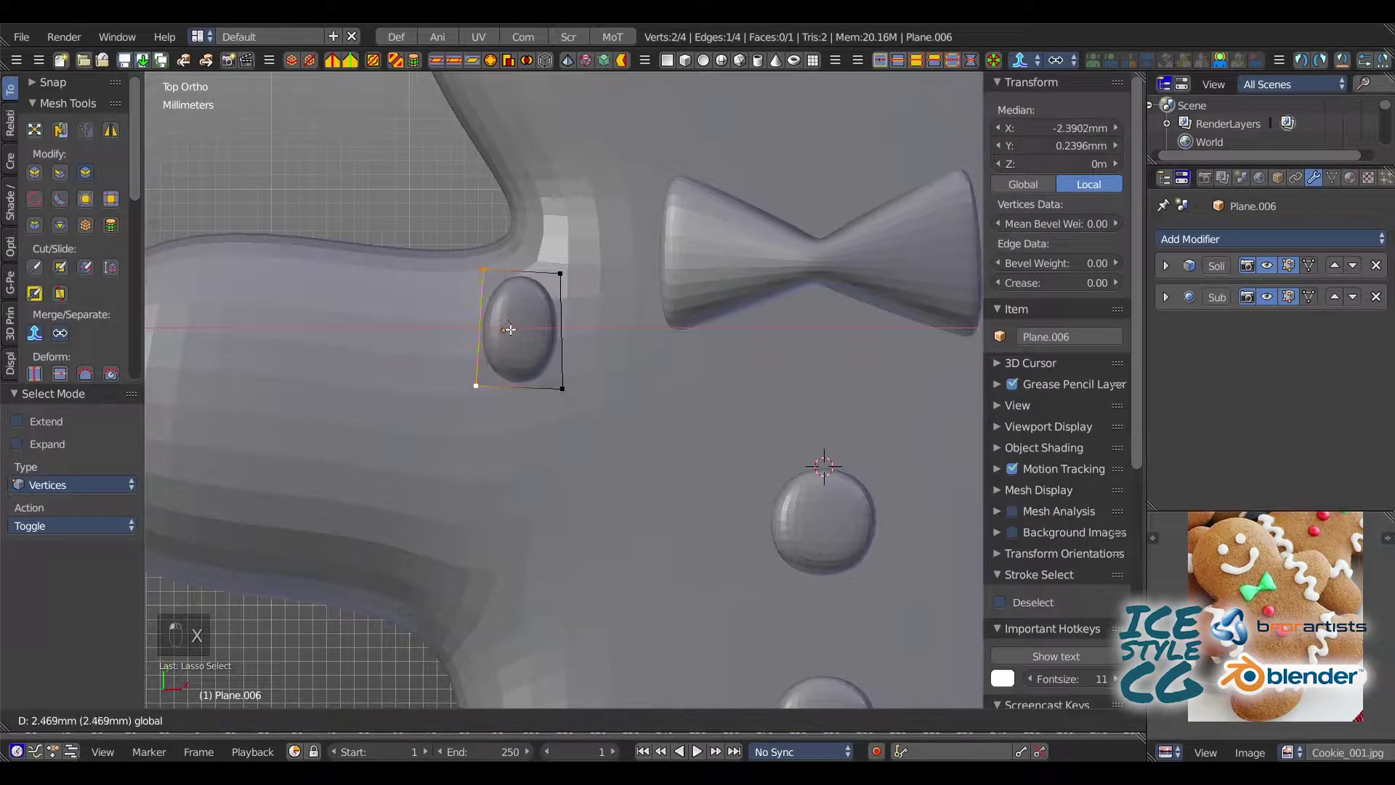
pyautogui.click(517, 330)
# - Stretch the copy into a strip across the arm by moving its two lower vertices -7.93 mm in X and -1.95 cm in Y
pyautogui.press('a')
pyautogui.keyDown('ctrl'); pyautogui.moveTo(607, 403); pyautogui.dragTo(525, 412); pyautogui.keyUp('ctrl')
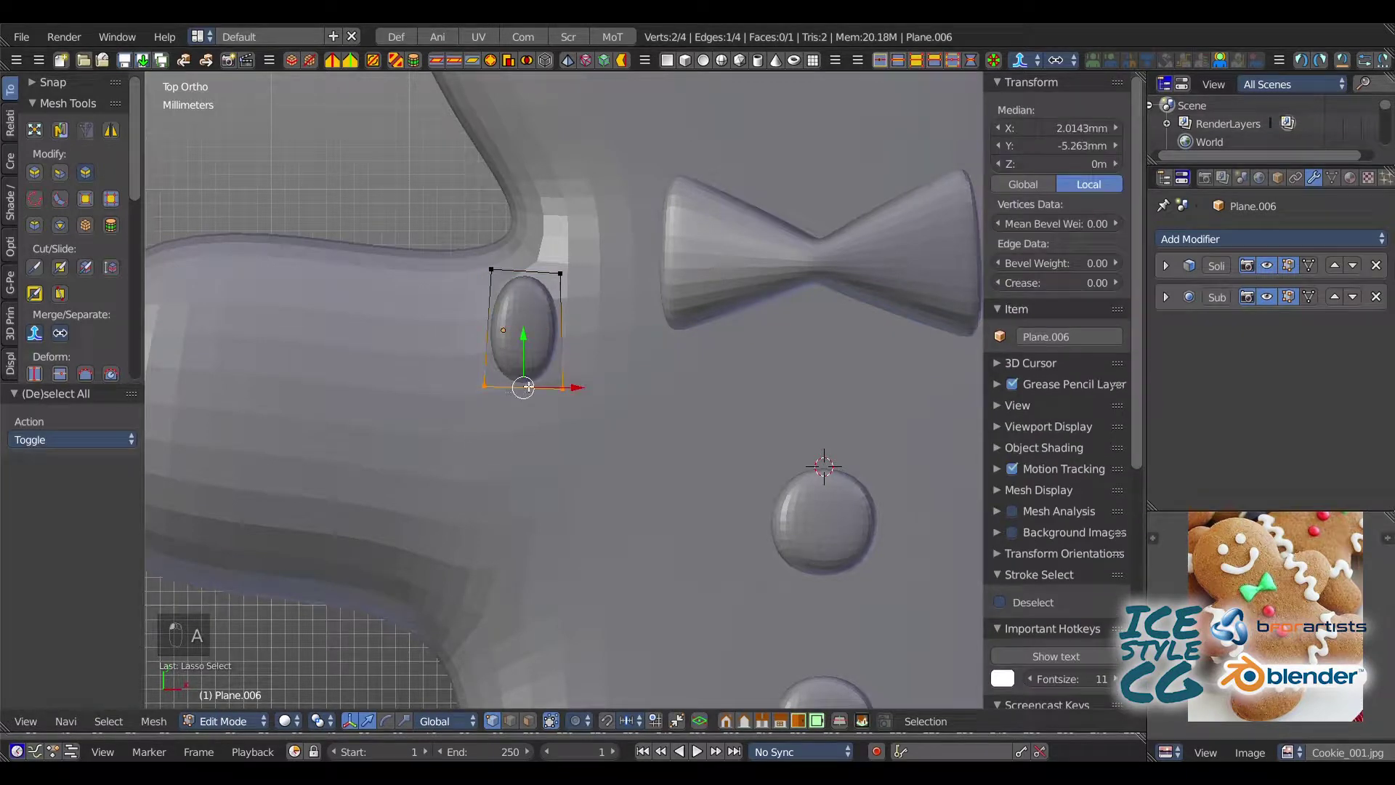
pyautogui.press('g')
pyautogui.click(425, 657)
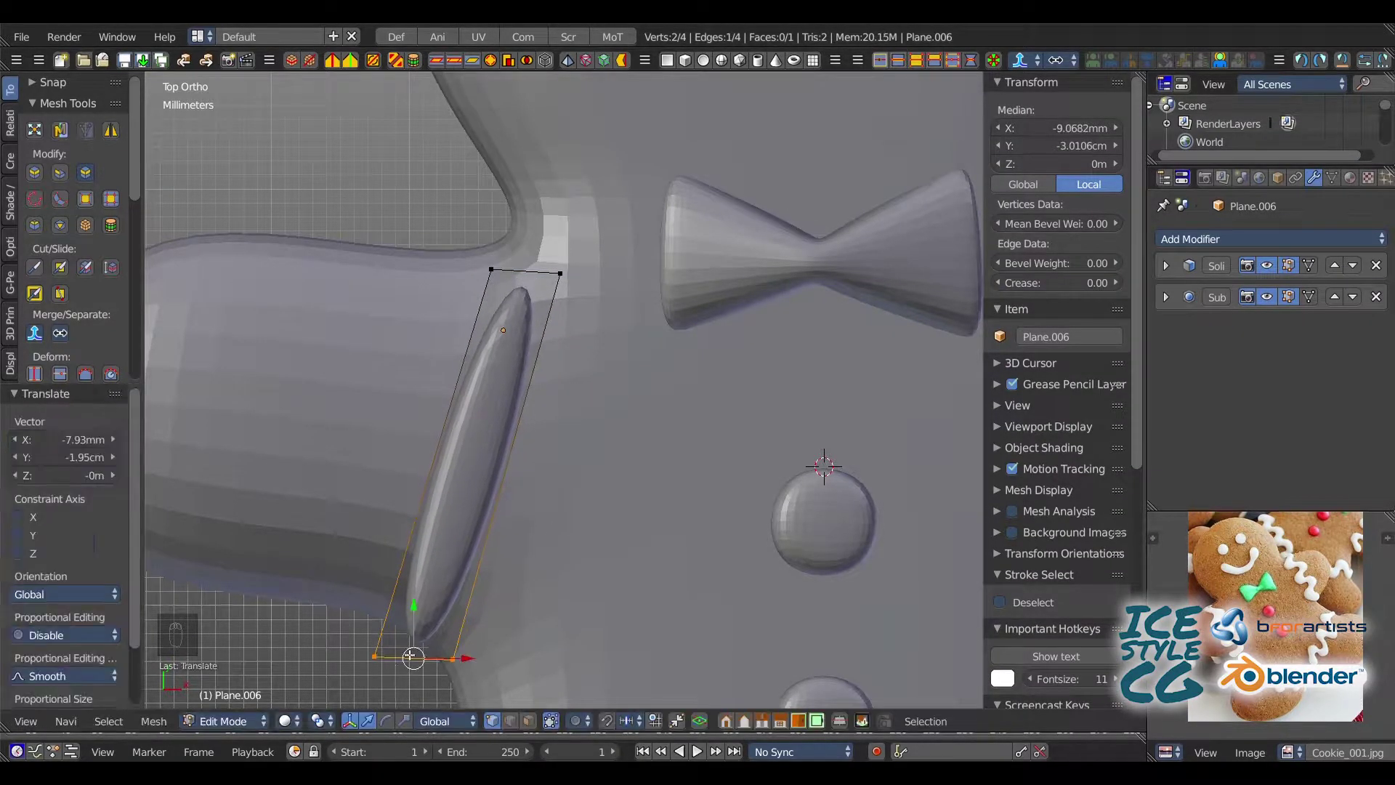
# - Reposition the strip's two lower corner vertices individually so the end follows the armpit edge
pyautogui.press('a')
pyautogui.keyDown('ctrl'); pyautogui.moveTo(371, 687); pyautogui.dragTo(396, 654); pyautogui.keyUp('ctrl')
pyautogui.press('g')
pyautogui.click(405, 624)
pyautogui.press('a')
pyautogui.keyDown('ctrl'); pyautogui.moveTo(499, 642); pyautogui.dragTo(465, 661); pyautogui.keyUp('ctrl')
pyautogui.press('g')
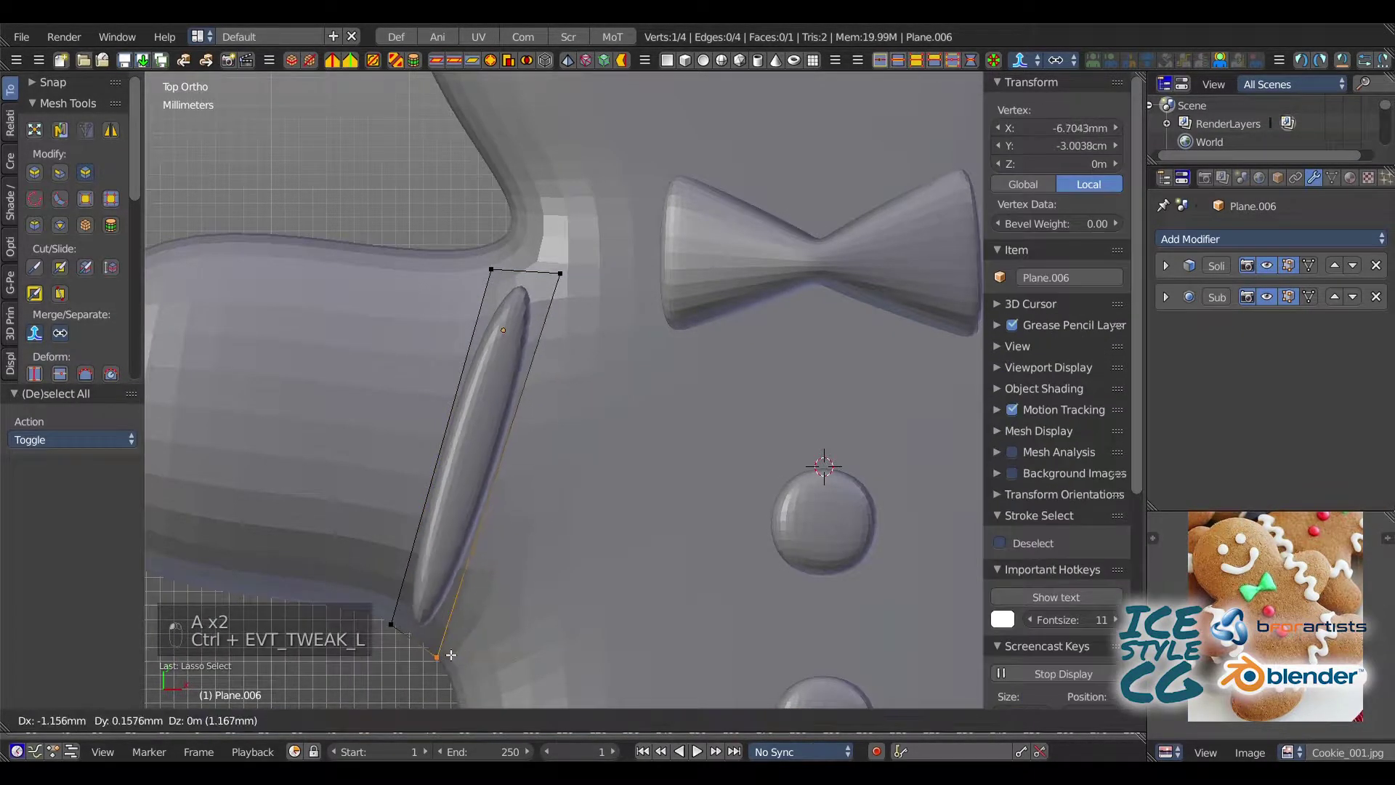
pyautogui.click(451, 659)
# - Move the strip's upper end to the shoulder edge and adjust its two corner vertices to follow the outline
pyautogui.press('a')
pyautogui.press('g')
pyautogui.moveTo(473, 254)
pyautogui.keyDown('ctrl'); pyautogui.mouseDown()
pyautogui.moveTo(523, 289)
pyautogui.moveTo(567, 287)
pyautogui.mouseUp(); pyautogui.keyUp('ctrl')
pyautogui.click(509, 269)
pyautogui.press('a')
pyautogui.press('g')
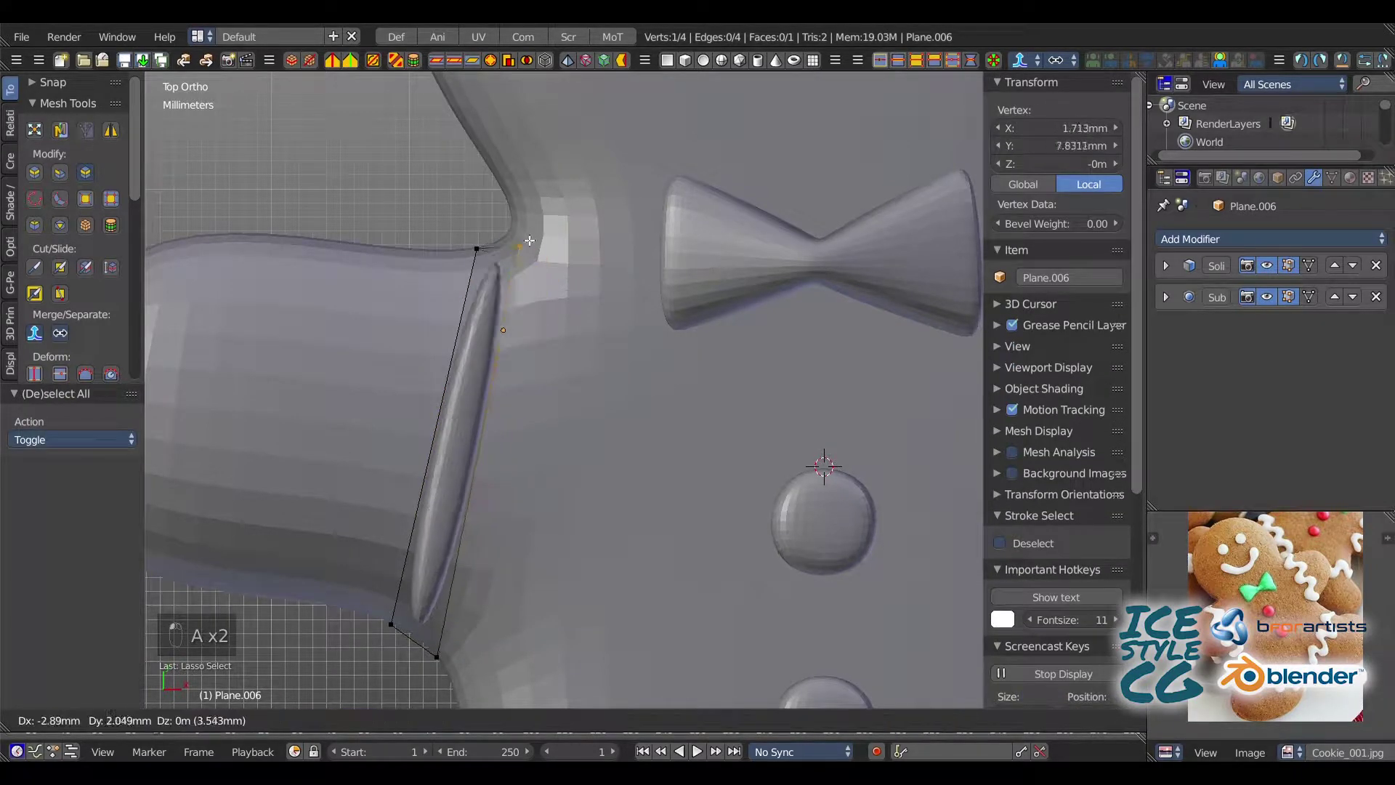
pyautogui.click(530, 240)
pyautogui.press('a')
pyautogui.keyDown('ctrl'); pyautogui.moveTo(465, 236); pyautogui.dragTo(488, 291); pyautogui.keyUp('ctrl')
pyautogui.press('g')
pyautogui.click(471, 295)
# - Add four loop cuts across the icing strip, one in the middle and the others toward its two ends
pyautogui.hotkey('ctrl', 'r')
pyautogui.click(469, 305)
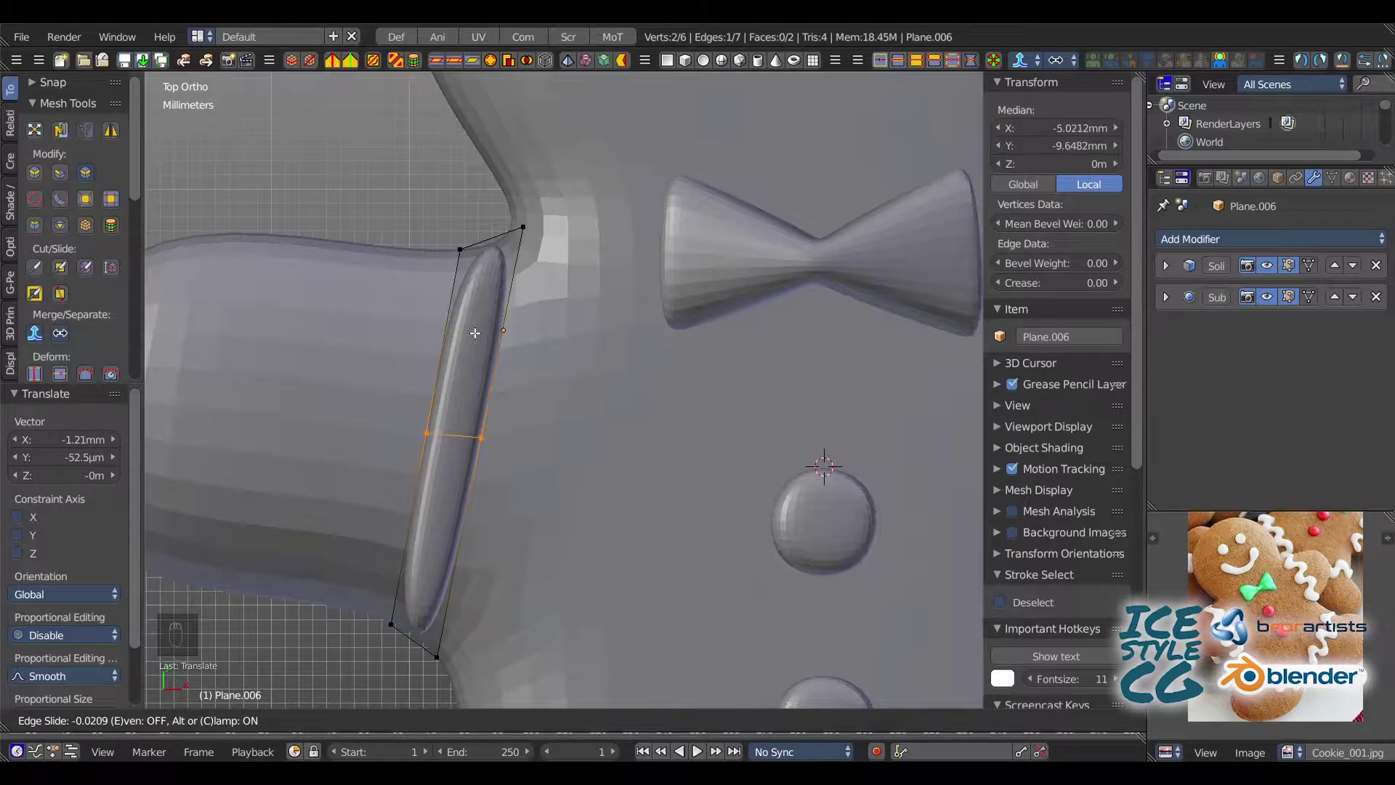
pyautogui.click(475, 332)
pyautogui.hotkey('ctrl', 'r')
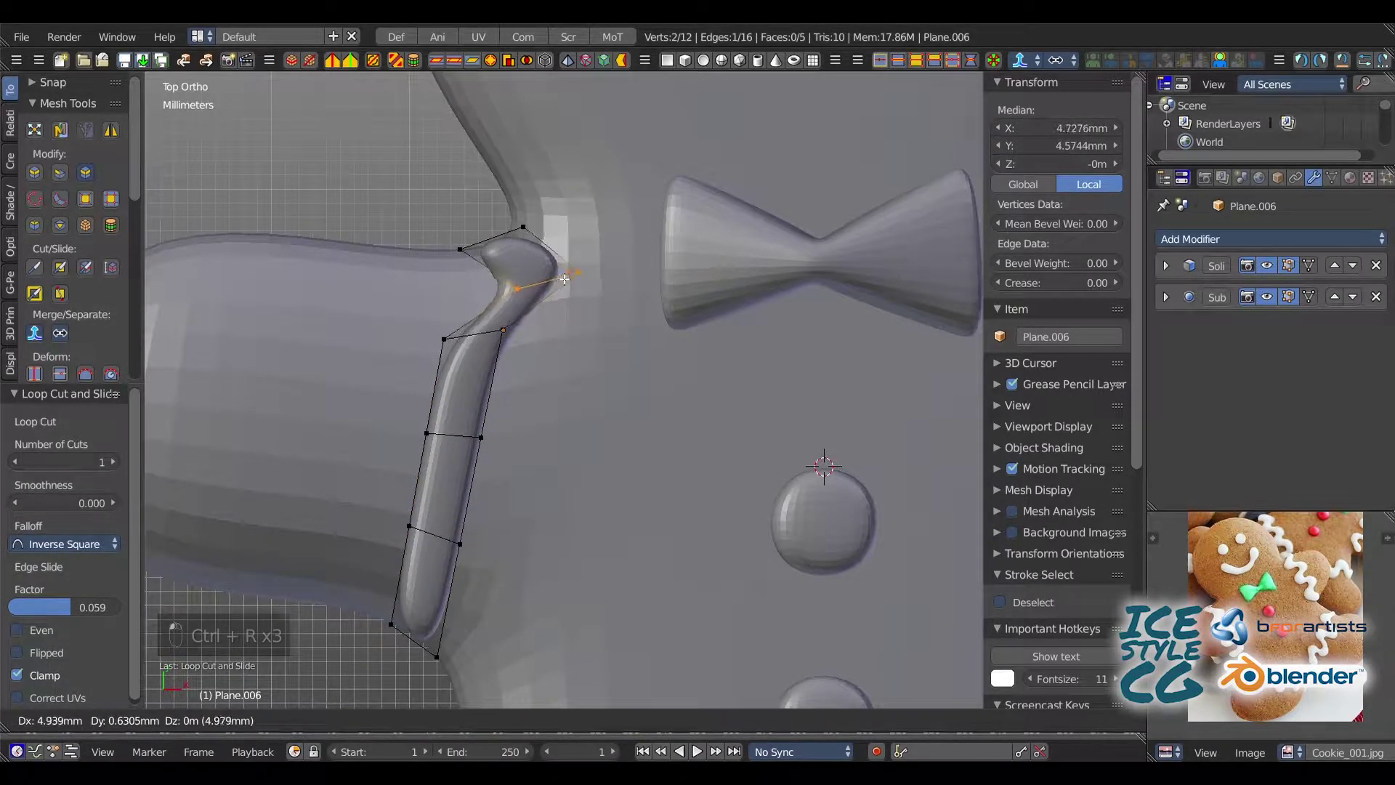
# - Form the first zigzag bend by moving the uppermost loop about 5.1 mm along X toward the body and rotating it 19.4°
pyautogui.moveTo(565, 279); pyautogui.dragTo(561, 273)
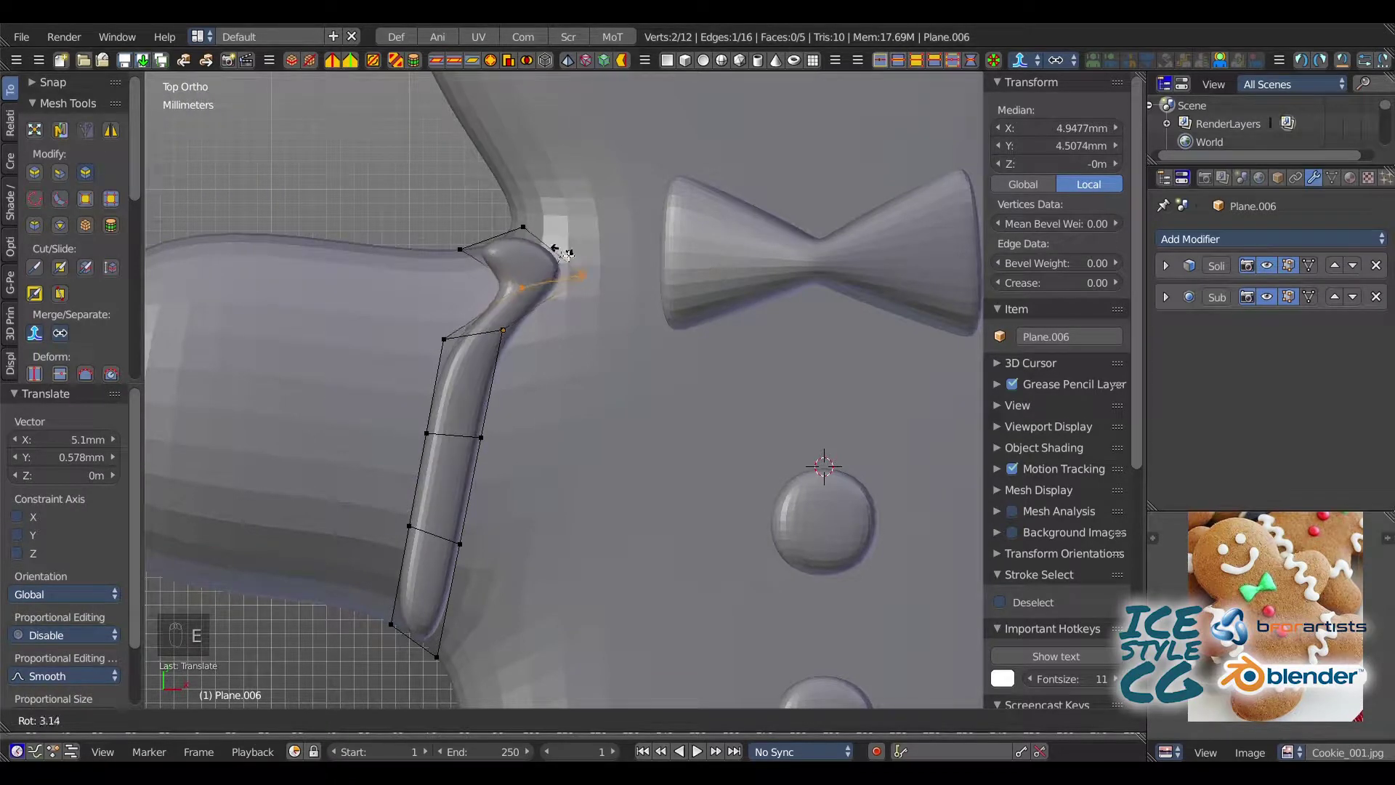
pyautogui.click(572, 264)
pyautogui.keyDown('ctrl'); pyautogui.moveTo(572, 265); pyautogui.dragTo(639, 368, button='middle'); pyautogui.keyUp('ctrl')
pyautogui.press('g')
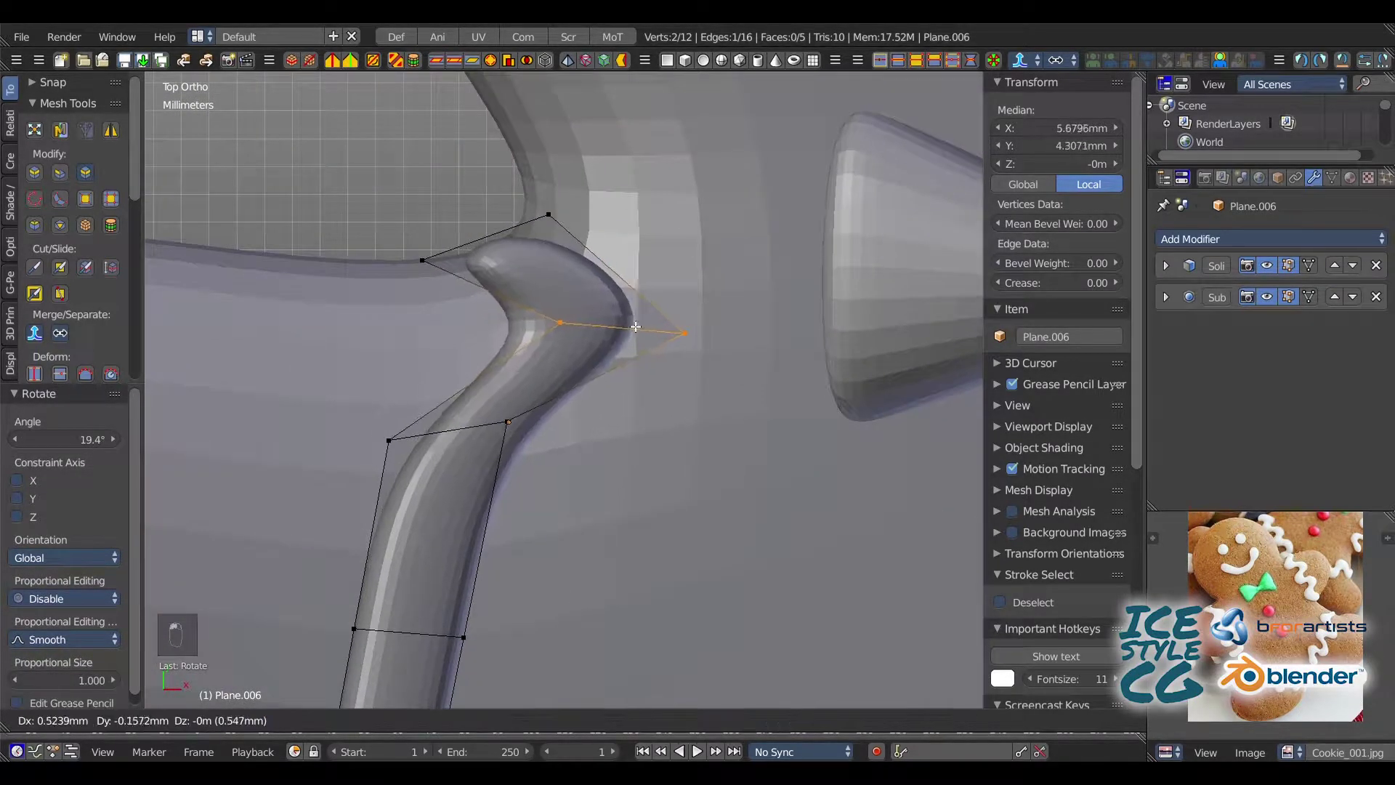
pyautogui.click(488, 420)
# - Add two further loop cuts down the strip and shift each toward the body to continue the zigzag
pyautogui.keyDown('shift'); pyautogui.moveTo(487, 420); pyautogui.dragTo(527, 345, button='middle'); pyautogui.keyUp('shift')
pyautogui.click(426, 453)
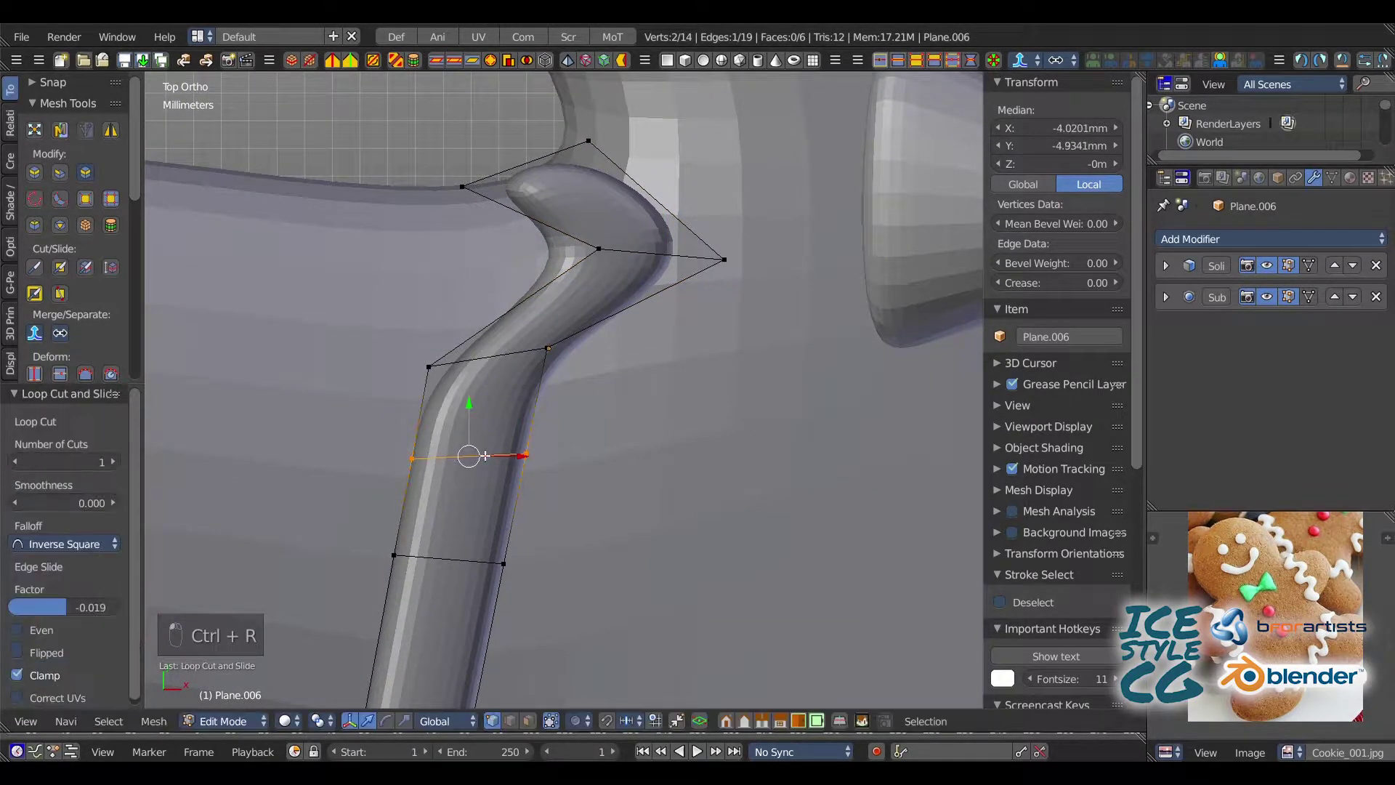
pyautogui.press('g')
pyautogui.click(575, 484)
pyautogui.keyDown('shift'); pyautogui.moveTo(575, 484); pyautogui.dragTo(513, 275, button='middle'); pyautogui.keyUp('shift')
pyautogui.click(543, 360)
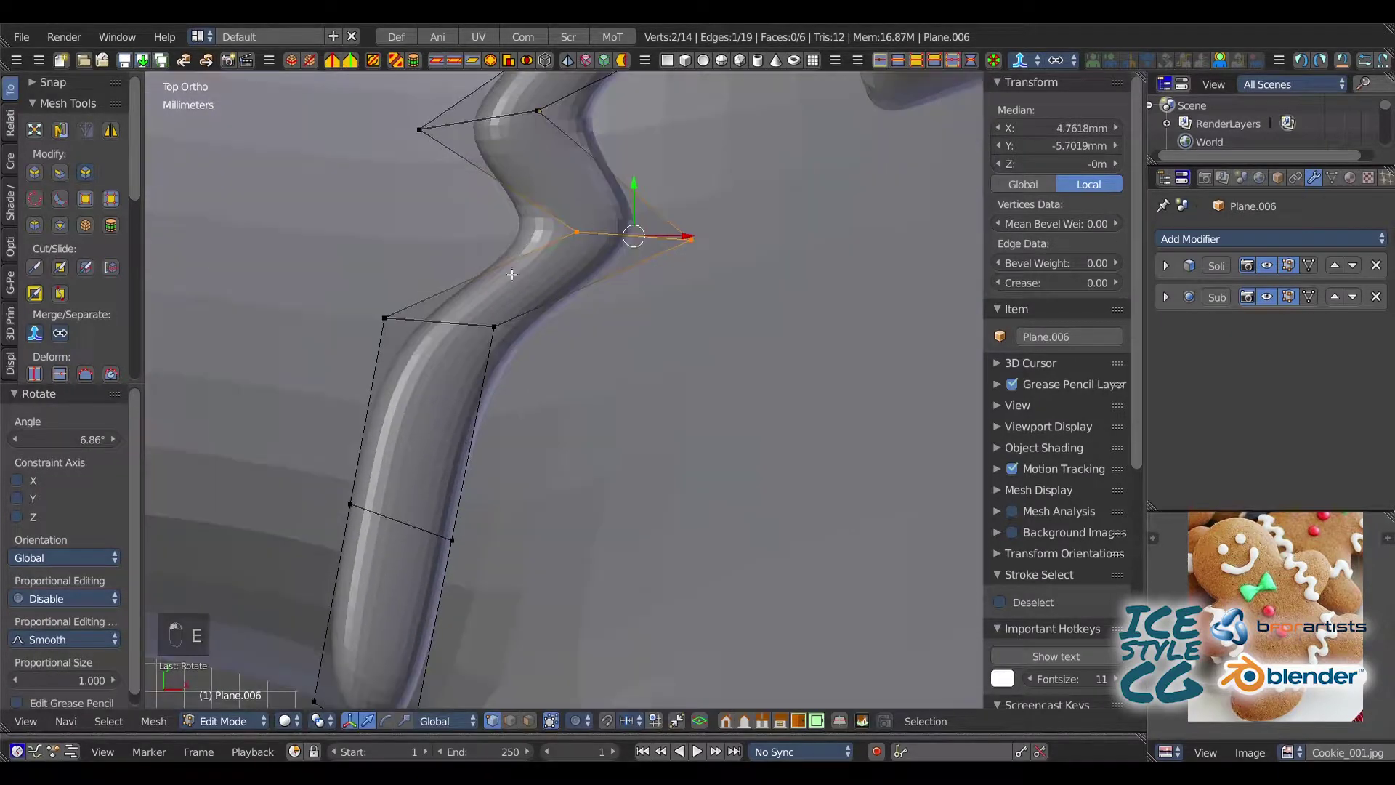
pyautogui.press('g')
pyautogui.click(618, 443)
# - Add a last loop cut near the armpit end and shift it toward the body as the final zigzag bend
pyautogui.keyDown('shift'); pyautogui.moveTo(380, 558); pyautogui.dragTo(403, 414, button='middle'); pyautogui.keyUp('shift')
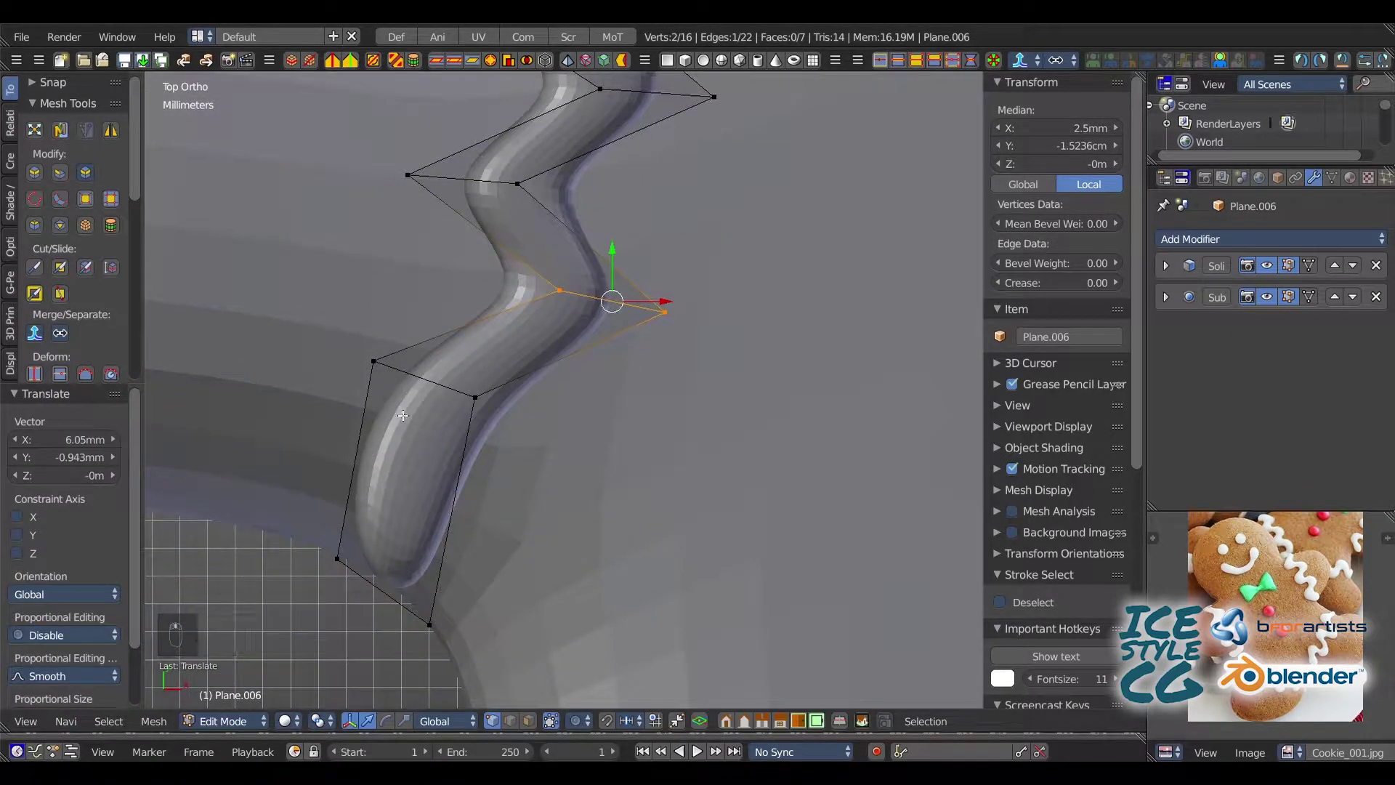
pyautogui.click(367, 452)
pyautogui.press('g')
pyautogui.click(571, 492)
# - Adjust the corner vertices at the shoulder end and the arm-side vertex of the first body-side bend
pyautogui.moveTo(479, 569)
pyautogui.keyDown('shift'); pyautogui.mouseDown(button='middle')
pyautogui.moveTo(405, 346)
pyautogui.moveTo(391, 409)
pyautogui.mouseUp(button='middle'); pyautogui.keyUp('shift')
pyautogui.press('a')
pyautogui.keyDown('ctrl'); pyautogui.moveTo(387, 272); pyautogui.dragTo(378, 290); pyautogui.keyUp('ctrl')
pyautogui.press('g')
pyautogui.keyDown('ctrl'); pyautogui.moveTo(501, 247); pyautogui.dragTo(519, 243); pyautogui.keyUp('ctrl')
pyautogui.moveTo(517, 239); pyautogui.dragTo(495, 230)
pyautogui.press('a')
pyautogui.moveTo(512, 349)
pyautogui.keyDown('ctrl'); pyautogui.mouseDown()
pyautogui.moveTo(535, 348)
pyautogui.moveTo(502, 349)
pyautogui.mouseUp(); pyautogui.keyUp('ctrl')
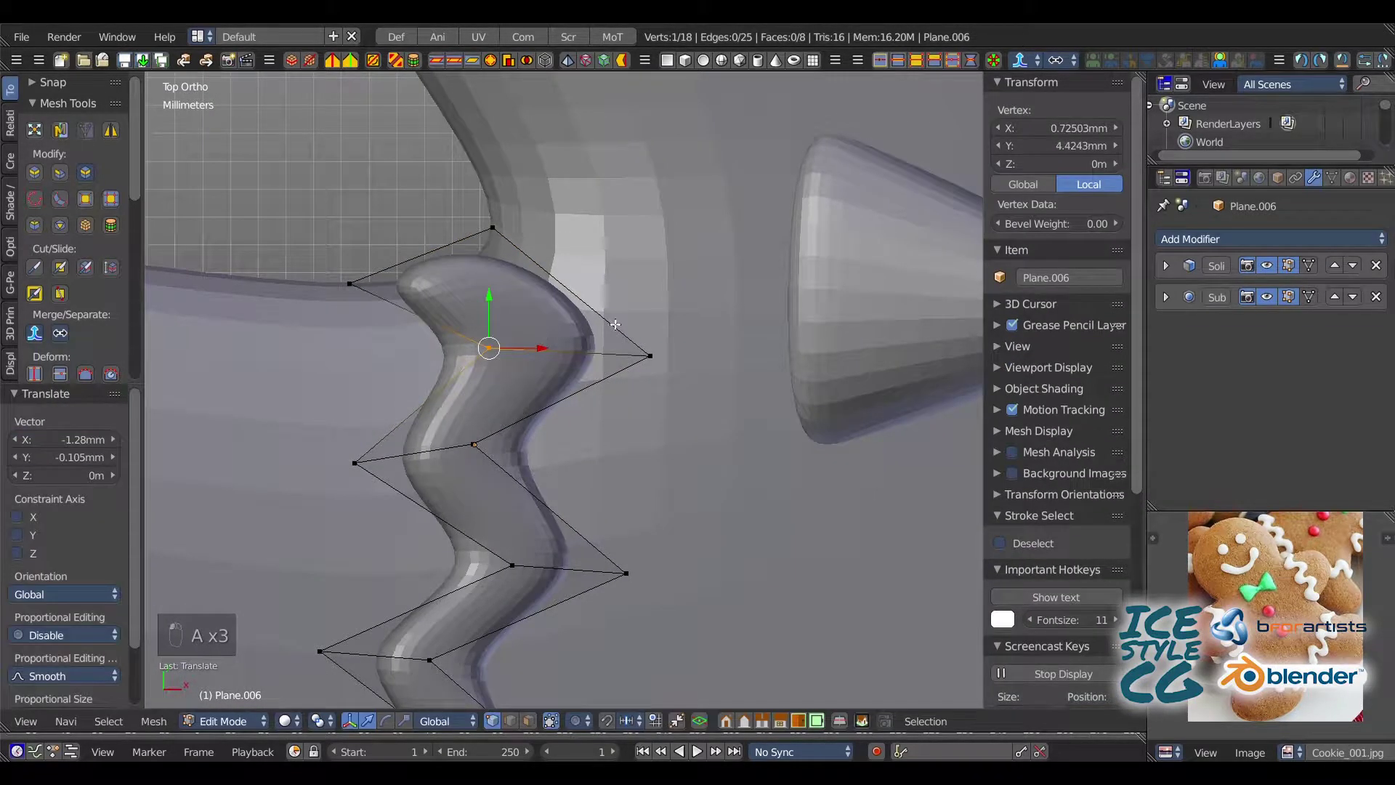
# - Pull the body-side tip vertex of the first bend inward and fine-tune its partner vertex to even the strip's width
pyautogui.hotkey('ctrl', 'a')
pyautogui.press('a')
pyautogui.keyDown('ctrl'); pyautogui.moveTo(646, 324); pyautogui.dragTo(643, 379); pyautogui.keyUp('ctrl')
pyautogui.moveTo(689, 356)
pyautogui.mouseDown()
pyautogui.moveTo(601, 355)
pyautogui.moveTo(625, 355)
pyautogui.mouseUp()
pyautogui.press('a')
pyautogui.keyDown('ctrl'); pyautogui.moveTo(480, 340); pyautogui.dragTo(519, 348); pyautogui.keyUp('ctrl')
# - Reposition both vertices of the first arm-side bend to even out the zigzag
pyautogui.keyDown('shift'); pyautogui.moveTo(519, 348); pyautogui.dragTo(567, 155, button='middle'); pyautogui.keyUp('shift')
pyautogui.press('a')
pyautogui.keyDown('ctrl'); pyautogui.moveTo(398, 254); pyautogui.dragTo(414, 282); pyautogui.keyUp('ctrl')
pyautogui.moveTo(418, 281); pyautogui.dragTo(420, 301)
pyautogui.press('a')
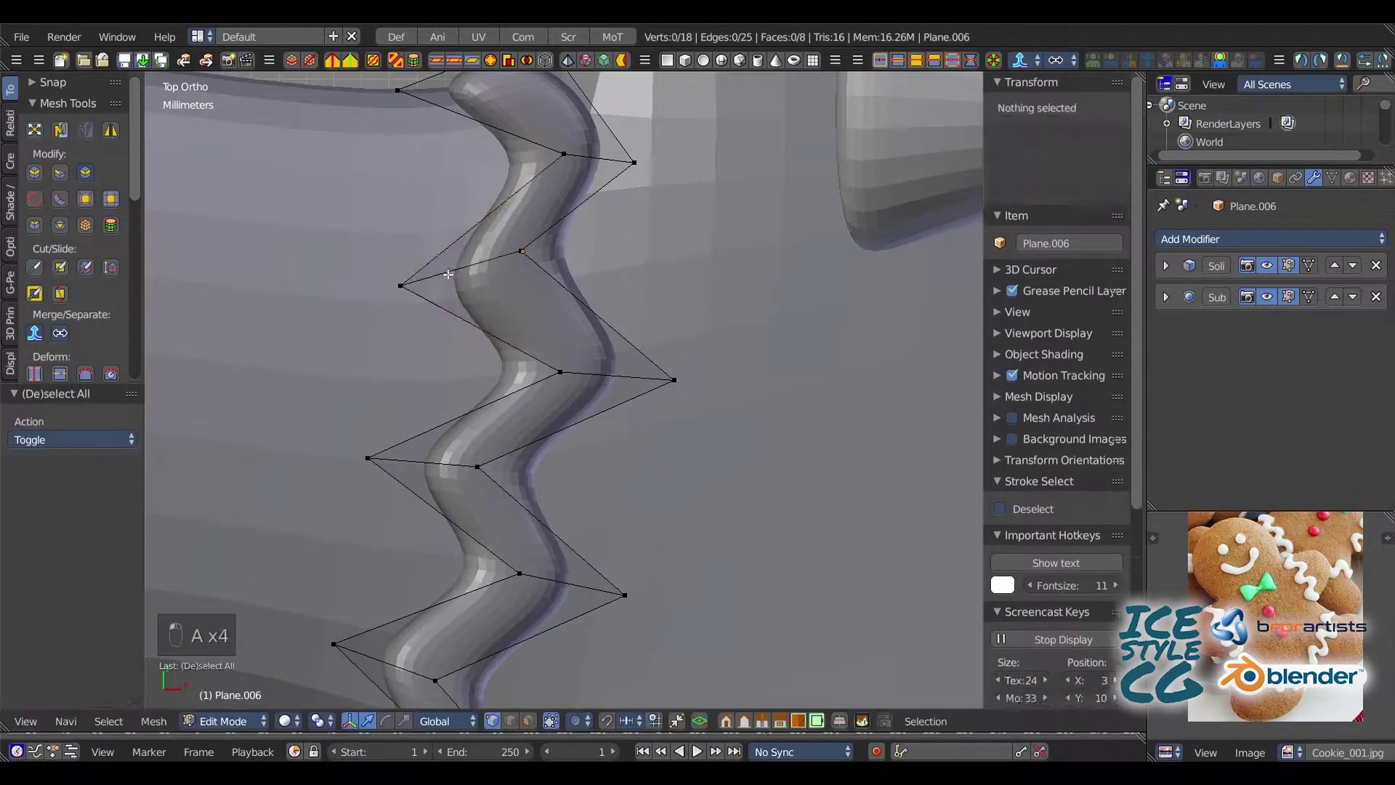
pyautogui.keyDown('ctrl'); pyautogui.moveTo(514, 241); pyautogui.dragTo(527, 256); pyautogui.keyUp('ctrl')
pyautogui.moveTo(527, 255)
pyautogui.mouseDown()
pyautogui.moveTo(510, 296)
pyautogui.moveTo(513, 275)
pyautogui.mouseUp()
pyautogui.moveTo(466, 372)
pyautogui.keyDown('shift'); pyautogui.mouseDown(button='middle')
pyautogui.moveTo(451, 290)
pyautogui.moveTo(442, 353)
pyautogui.moveTo(440, 316)
pyautogui.mouseUp(button='middle'); pyautogui.keyUp('shift')
# - Refine the second body-side bend and the middle arm-side bend by repositioning their vertices
pyautogui.press('a')
pyautogui.keyDown('ctrl'); pyautogui.moveTo(572, 282); pyautogui.dragTo(597, 281); pyautogui.keyUp('ctrl')
pyautogui.press('a')
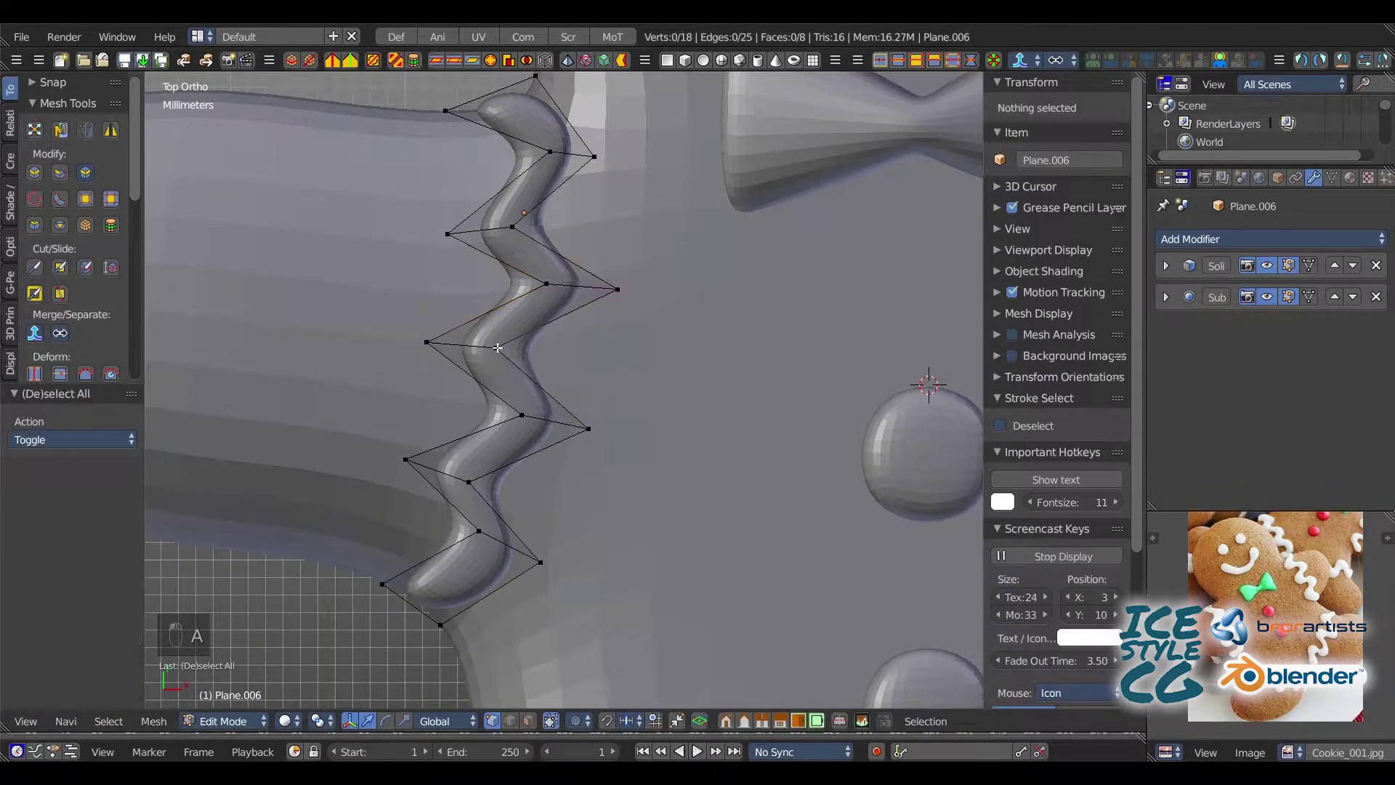
pyautogui.keyDown('ctrl'); pyautogui.moveTo(507, 342); pyautogui.dragTo(476, 344); pyautogui.keyUp('ctrl')
pyautogui.moveTo(476, 346); pyautogui.dragTo(458, 350)
pyautogui.press('a')
pyautogui.moveTo(468, 338)
pyautogui.keyDown('ctrl'); pyautogui.mouseDown()
pyautogui.moveTo(486, 357)
pyautogui.moveTo(464, 353)
pyautogui.moveTo(503, 351)
pyautogui.mouseUp(); pyautogui.keyUp('ctrl')
pyautogui.keyDown('shift'); pyautogui.moveTo(497, 392); pyautogui.dragTo(484, 344, button='middle'); pyautogui.keyUp('shift')
# - Reposition the vertices of the last two bends near the armpit so the zigzag keeps an even width
pyautogui.press('a')
pyautogui.keyDown('ctrl'); pyautogui.moveTo(449, 424); pyautogui.dragTo(468, 439); pyautogui.keyUp('ctrl')
pyautogui.moveTo(464, 434)
pyautogui.mouseDown()
pyautogui.moveTo(485, 418)
pyautogui.moveTo(469, 421)
pyautogui.mouseUp()
pyautogui.press('a')
pyautogui.moveTo(388, 400)
pyautogui.keyDown('ctrl'); pyautogui.mouseDown()
pyautogui.moveTo(399, 419)
pyautogui.moveTo(378, 416)
pyautogui.mouseUp(); pyautogui.keyUp('ctrl')
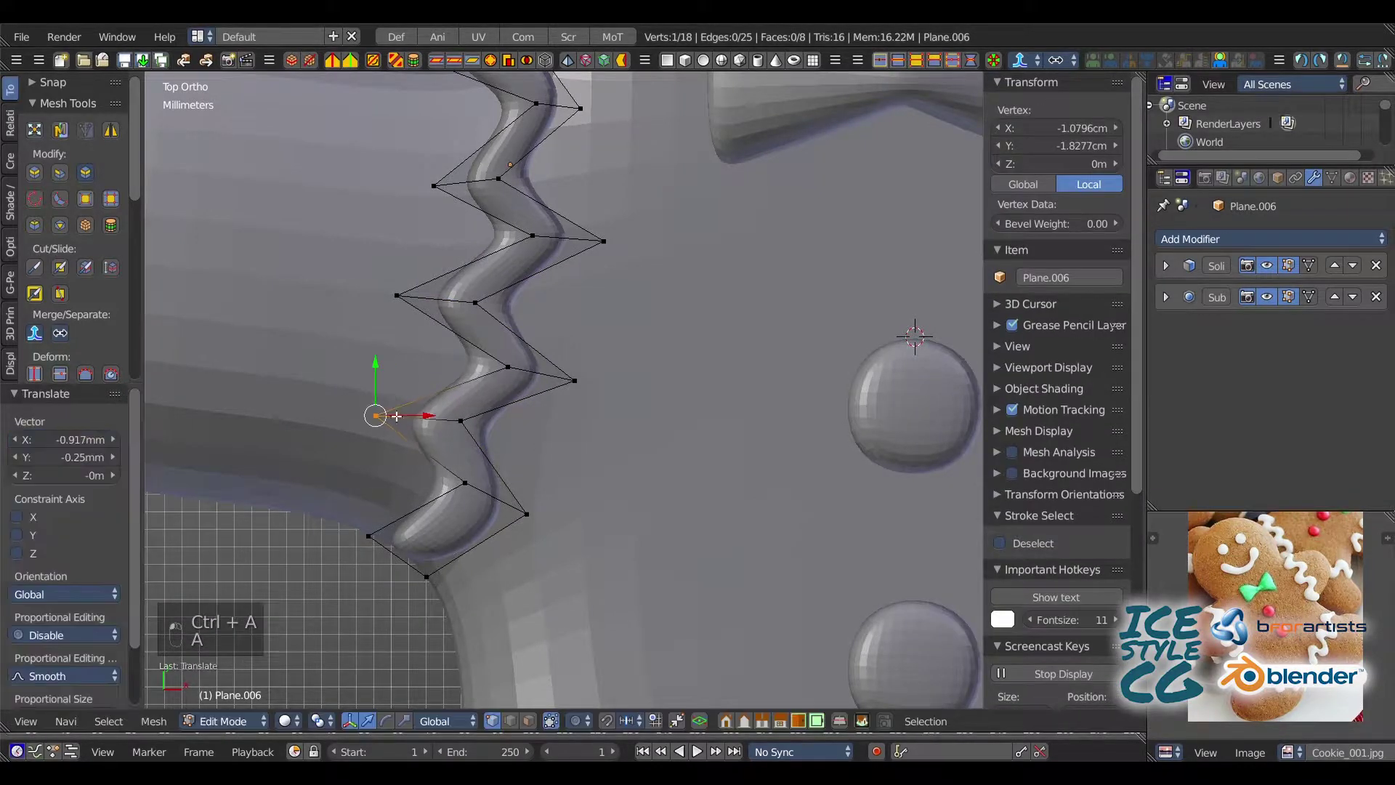
pyautogui.press('a')
pyautogui.moveTo(456, 472)
pyautogui.keyDown('ctrl'); pyautogui.mouseDown()
pyautogui.moveTo(550, 516)
pyautogui.moveTo(538, 497)
pyautogui.mouseUp(); pyautogui.keyUp('ctrl')
pyautogui.press('a')
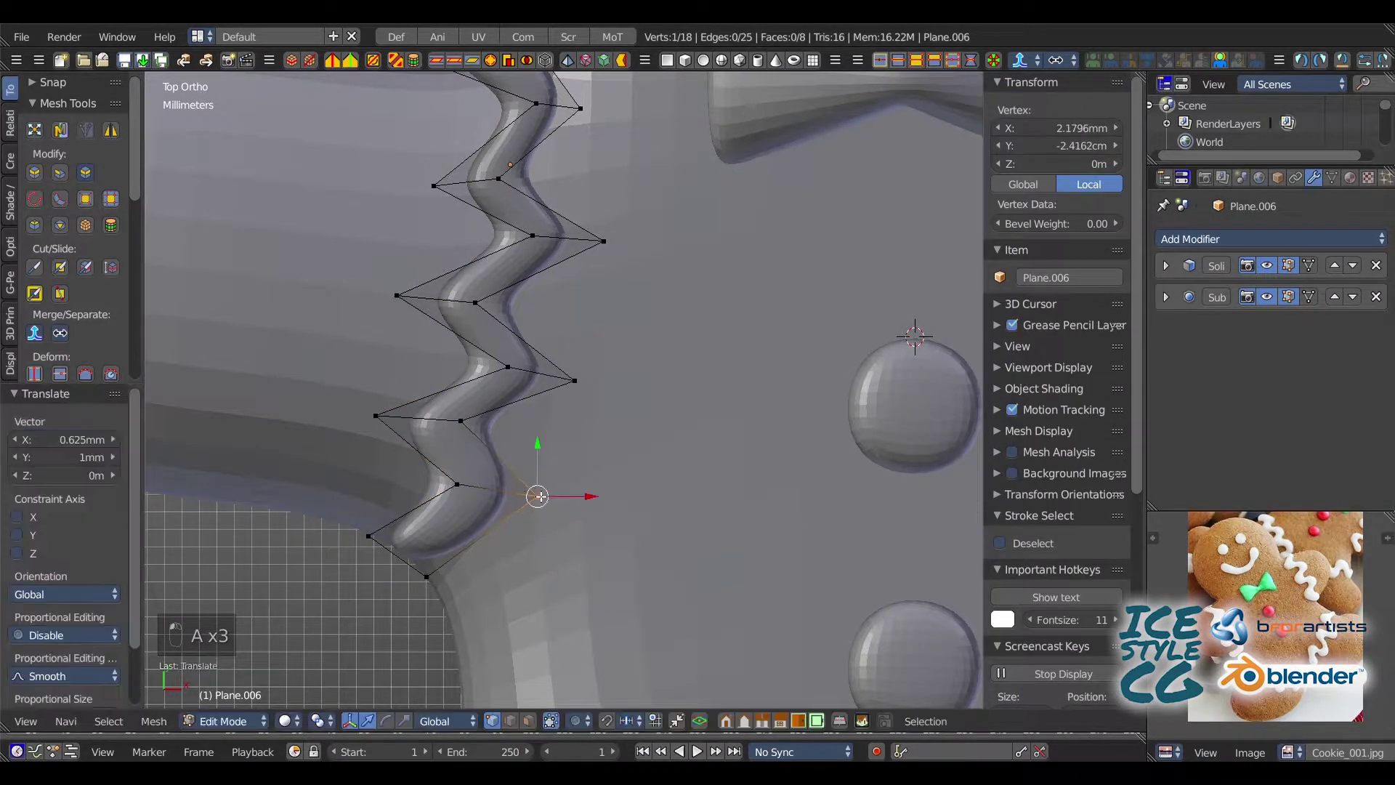
pyautogui.press('a')
# - Extrude the strip's armpit-end edge down the cookie's side and move it 1.16 mm along Y
pyautogui.moveTo(432, 465)
pyautogui.mouseDown(button='middle')
pyautogui.moveTo(482, 359)
pyautogui.moveTo(506, 410)
pyautogui.mouseUp(button='middle')
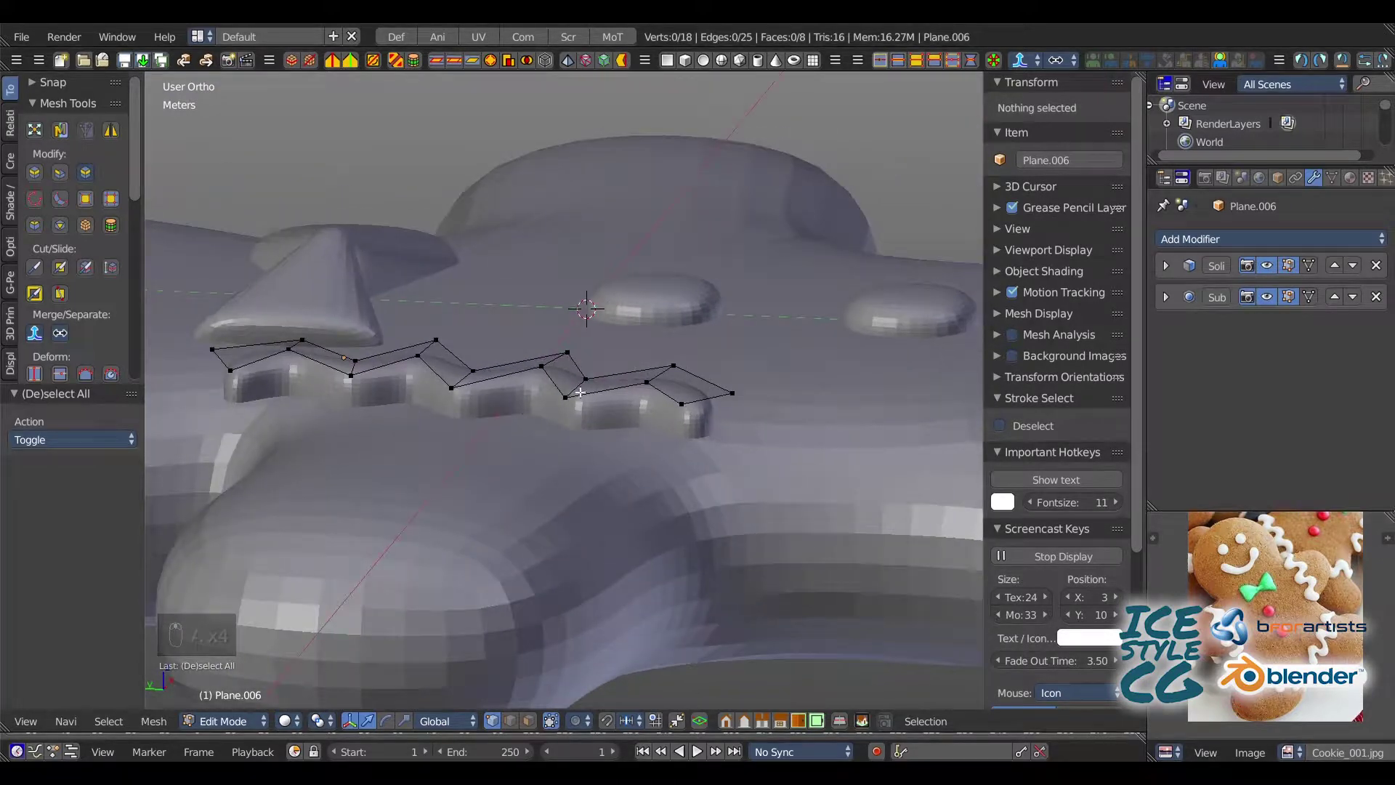
pyautogui.rightClick(695, 396)
pyautogui.press('c')
pyautogui.rightClick(707, 393)
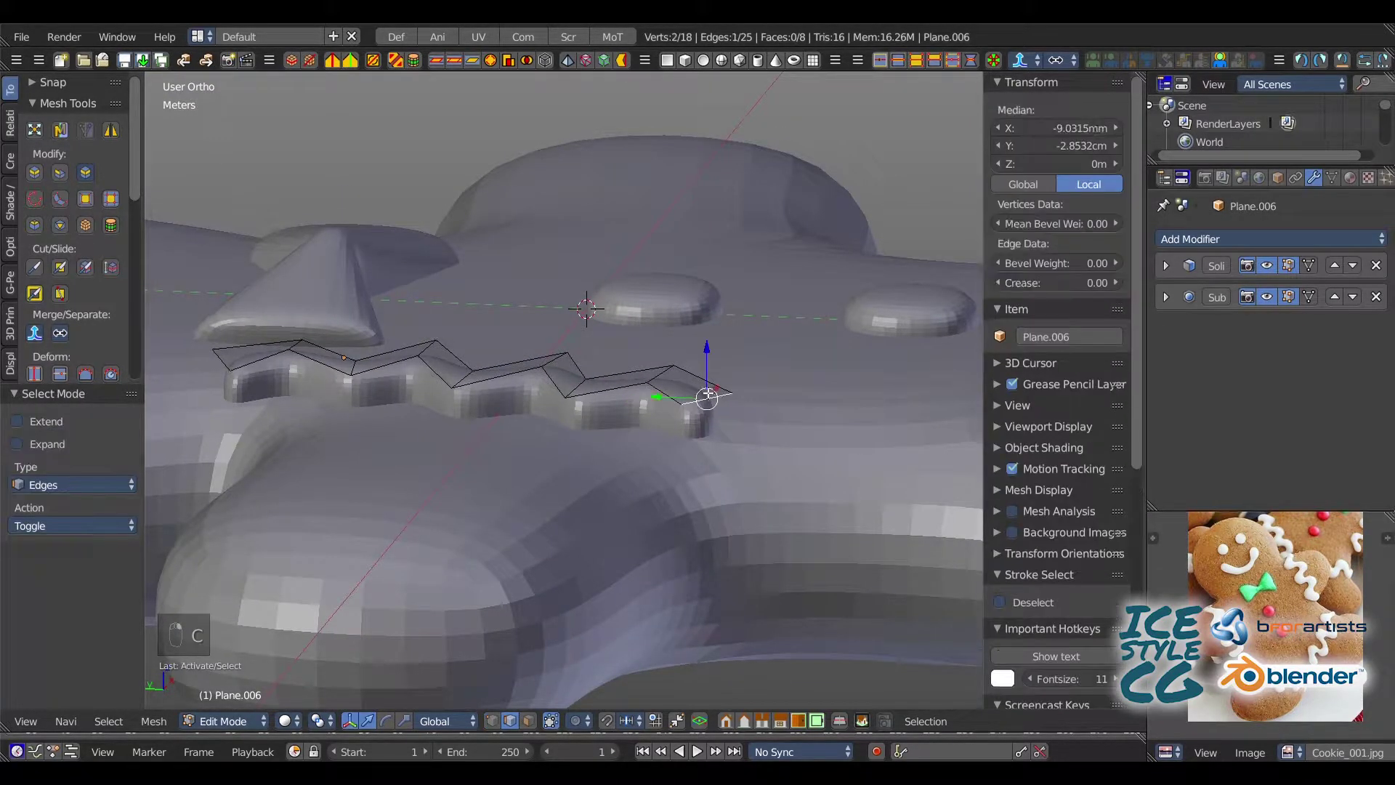
pyautogui.click(723, 511)
pyautogui.moveTo(724, 512); pyautogui.dragTo(768, 517, button='middle')
pyautogui.moveTo(776, 533); pyautogui.dragTo(746, 537)
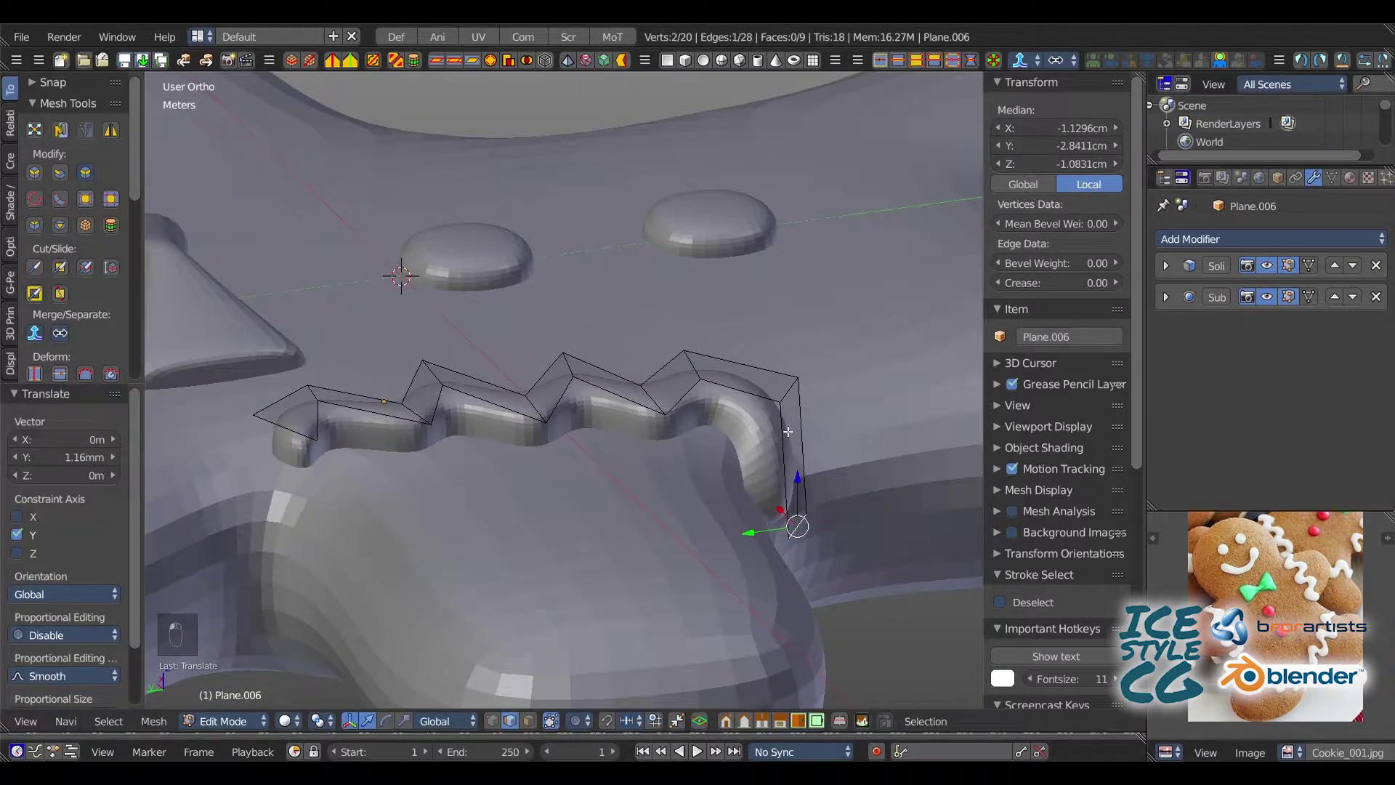
# - Lower the edge above the armpit extrusion along Z and shift it about 1.6 mm along Y to hug the cookie's curve
pyautogui.press('a')
pyautogui.rightClick(795, 383)
pyautogui.moveTo(751, 384); pyautogui.dragTo(757, 334, button='middle')
pyautogui.moveTo(794, 317); pyautogui.dragTo(794, 345)
pyautogui.moveTo(752, 397); pyautogui.dragTo(729, 399)
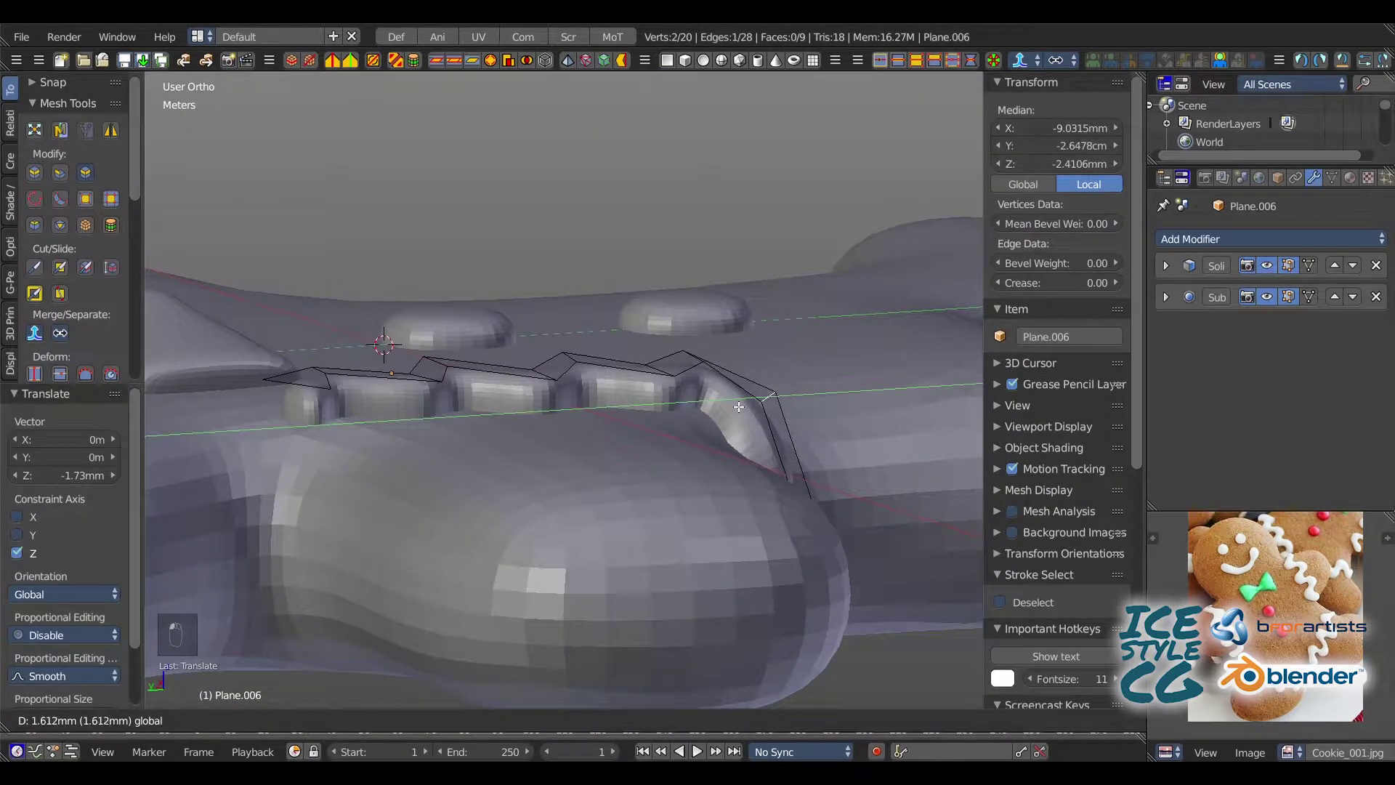
pyautogui.moveTo(716, 432); pyautogui.dragTo(394, 437, button='middle')
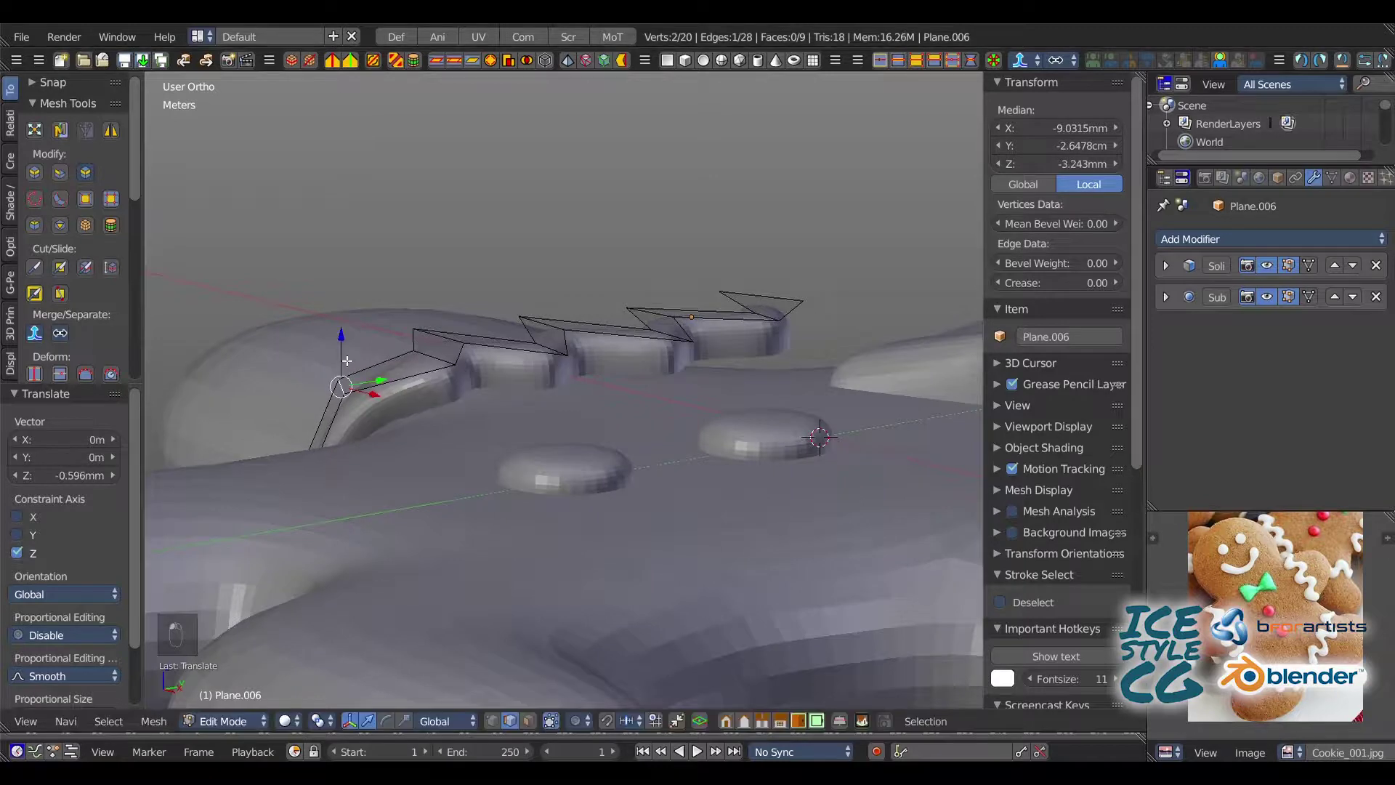
pyautogui.moveTo(345, 355); pyautogui.dragTo(346, 361)
pyautogui.moveTo(347, 363); pyautogui.dragTo(563, 311, button='middle')
pyautogui.scroll(2, 563, 311)
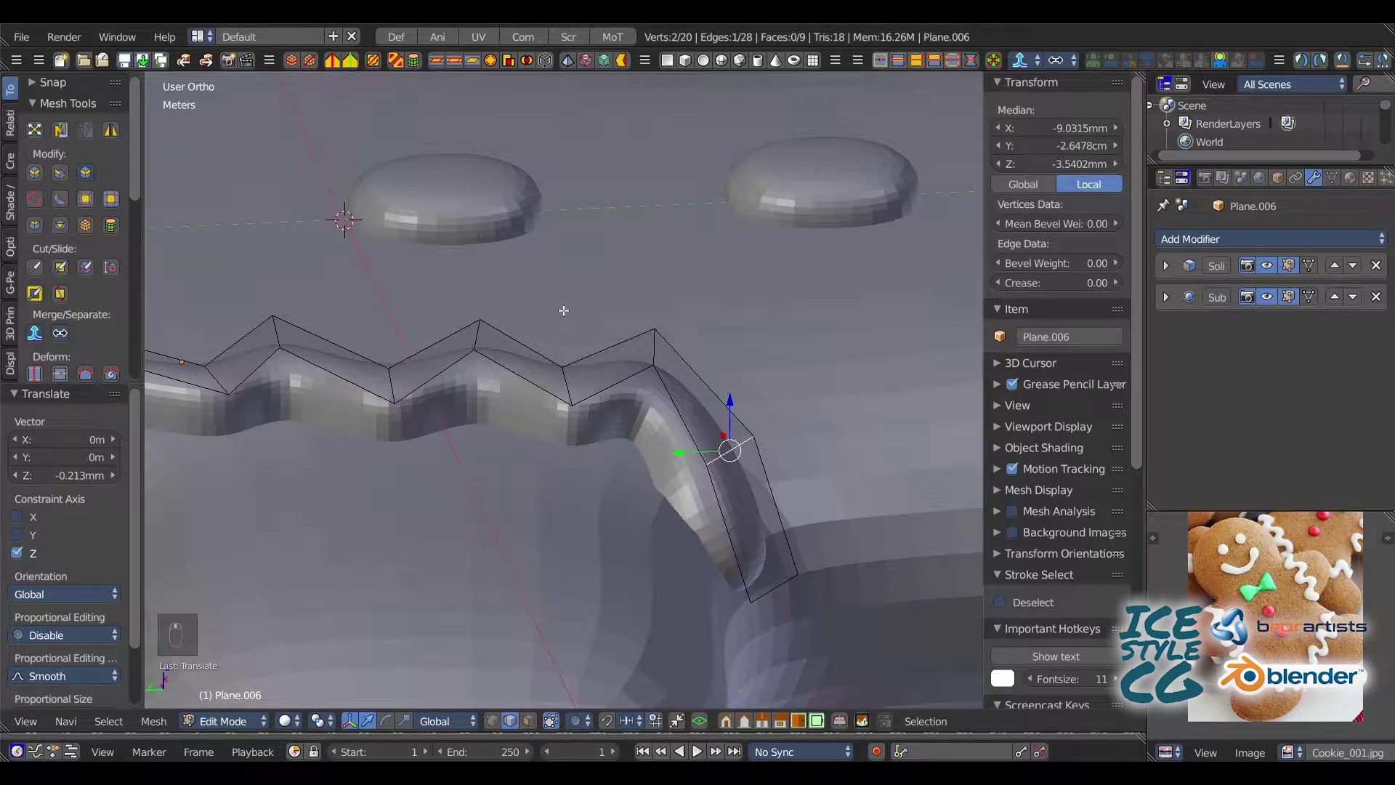
# - Lower the next two zigzag edges from the armpit end along Z to follow the arm's surface
pyautogui.press('Tab')
pyautogui.moveTo(670, 300); pyautogui.dragTo(799, 269, button='middle')
pyautogui.press('Tab')
pyautogui.press('a')
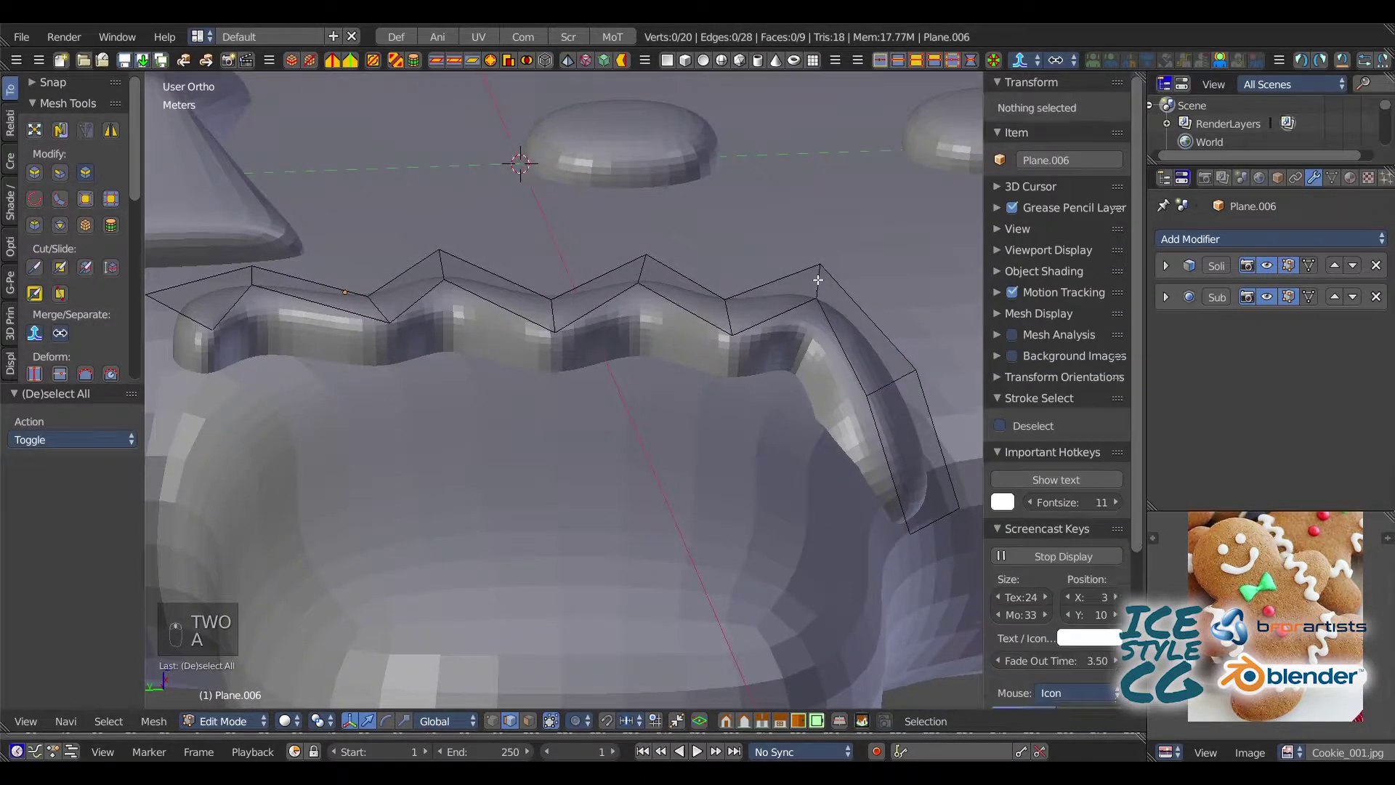
pyautogui.rightClick(820, 263)
pyautogui.press('g')
pyautogui.press('z')
pyautogui.press('a')
pyautogui.rightClick(729, 313)
pyautogui.moveTo(806, 299); pyautogui.dragTo(731, 327)
# - Lower the body-side edge of the third bend from the armpit slightly along Z onto the cookie's surface
pyautogui.press('a')
pyautogui.rightClick(643, 263)
pyautogui.moveTo(645, 259); pyautogui.dragTo(646, 282)
pyautogui.hotkey('ctrl', 'z')
pyautogui.moveTo(652, 254); pyautogui.dragTo(509, 211, button='middle')
pyautogui.click(589, 229)
pyautogui.moveTo(589, 233); pyautogui.dragTo(499, 234, button='middle')
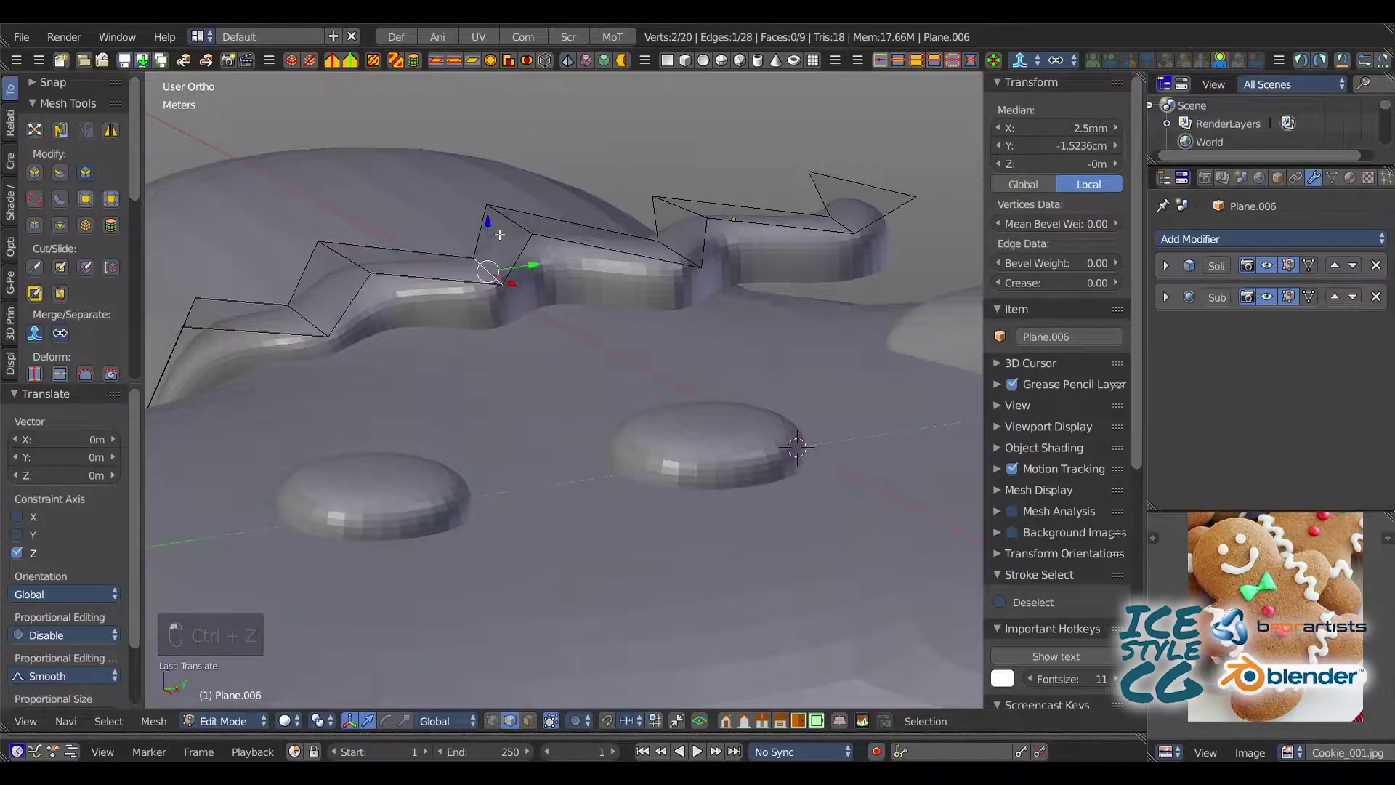
pyautogui.moveTo(489, 228); pyautogui.dragTo(489, 237)
# - Lower the next two edges in the middle of the zigzag along Z, closer to the cookie's surface
pyautogui.press('a')
pyautogui.rightClick(516, 226)
pyautogui.moveTo(511, 190); pyautogui.dragTo(511, 201)
pyautogui.moveTo(556, 211); pyautogui.dragTo(494, 214, button='middle')
pyautogui.press('a')
pyautogui.rightClick(650, 247)
pyautogui.press('a')
pyautogui.rightClick(689, 256)
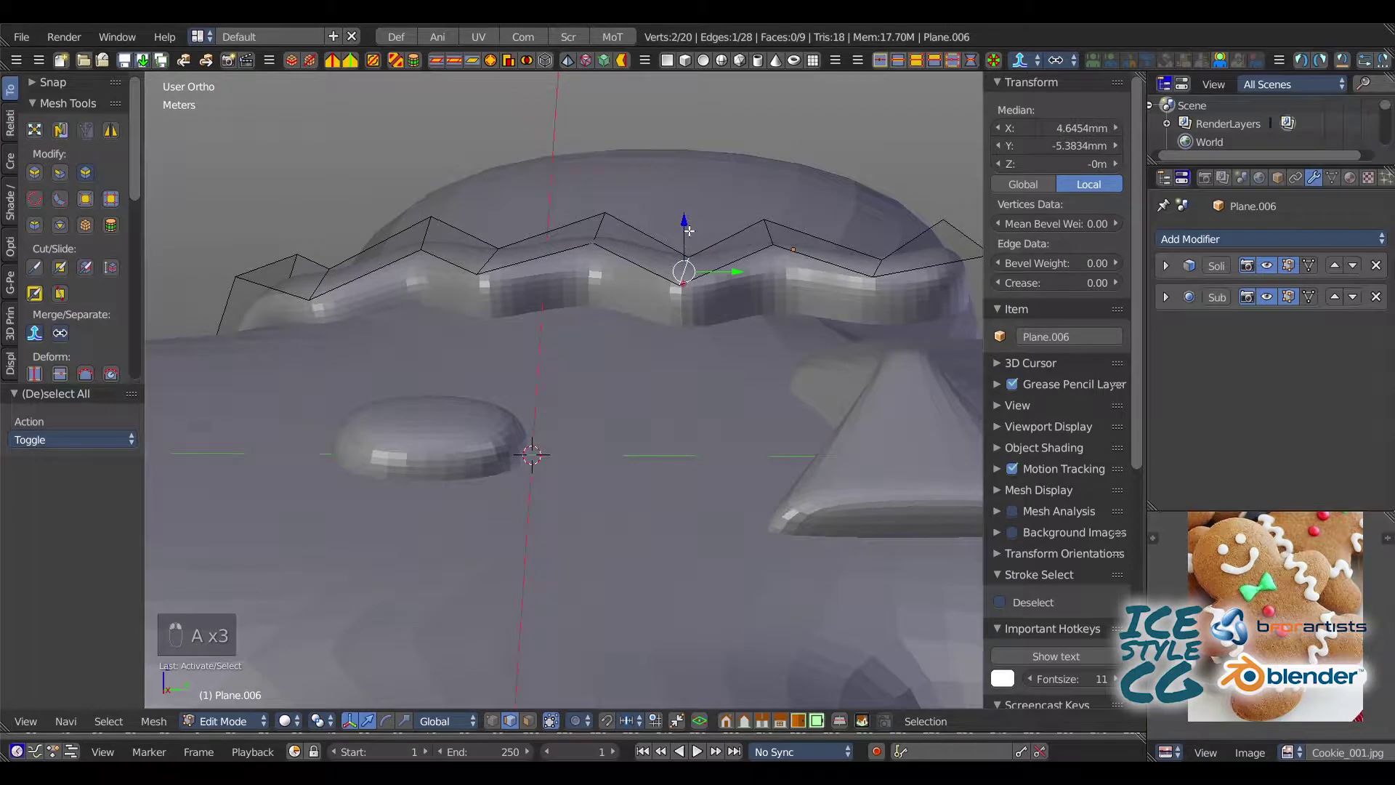
pyautogui.moveTo(686, 227); pyautogui.dragTo(687, 236)
# - Lower the two zigzag edges nearest the shoulder end along Z so the icing sits on the cookie
pyautogui.press('a')
pyautogui.rightClick(775, 240)
pyautogui.moveTo(771, 206); pyautogui.dragTo(772, 233)
pyautogui.moveTo(772, 233); pyautogui.dragTo(570, 165, button='middle')
pyautogui.press('a')
pyautogui.rightClick(495, 156)
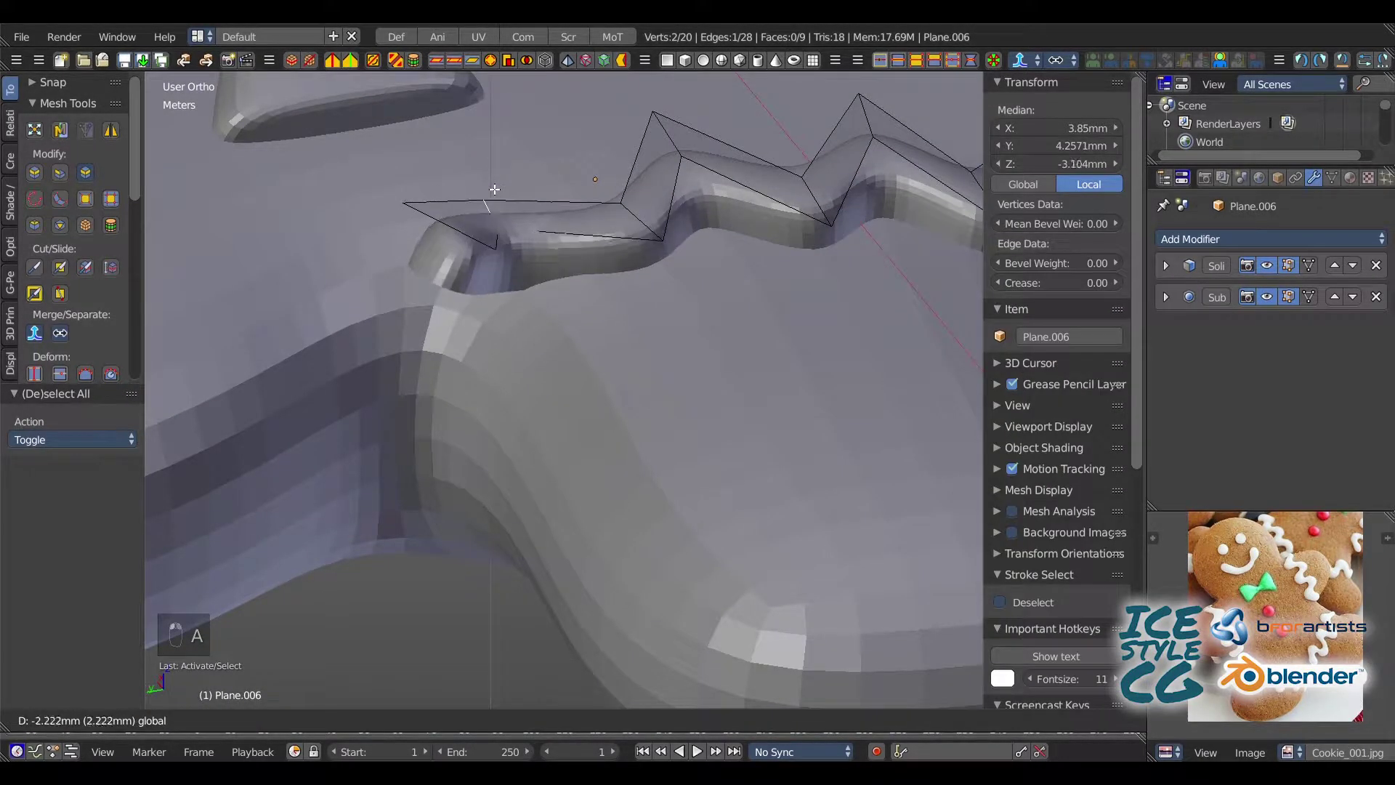
pyautogui.moveTo(495, 190); pyautogui.dragTo(458, 268)
# - Extrude the strip's shoulder-end edge down over the cookie's side and shift the new edge along X
pyautogui.press('a')
pyautogui.rightClick(447, 224)
pyautogui.press('s')
pyautogui.click(439, 473)
pyautogui.moveTo(438, 474); pyautogui.dragTo(570, 478, button='middle')
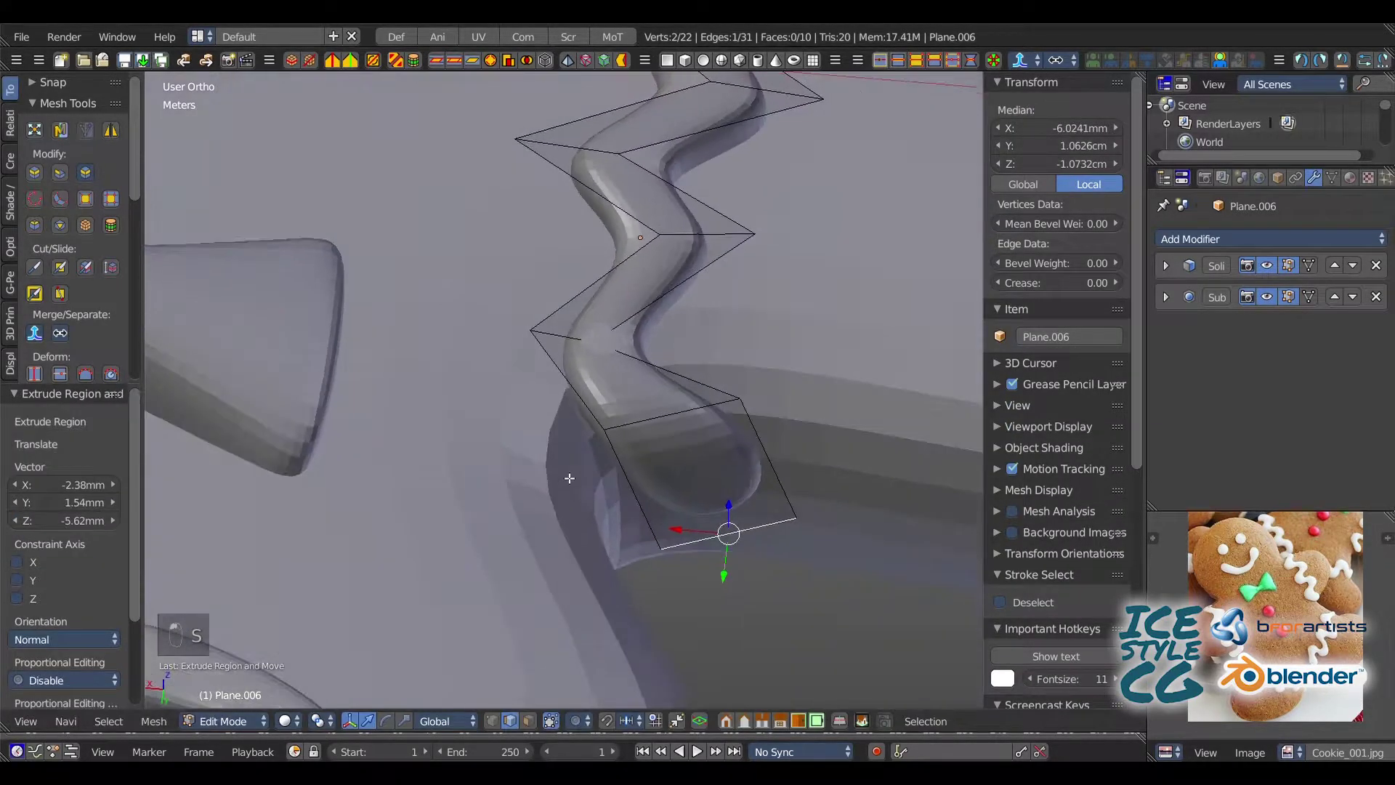
pyautogui.moveTo(704, 534); pyautogui.dragTo(660, 541)
pyautogui.moveTo(660, 542); pyautogui.dragTo(632, 440, button='middle')
# - Move the side edge of the shoulder extrusion 1.11 mm along X and nudge it to fit the cookie's contour
pyautogui.press('a')
pyautogui.rightClick(688, 361)
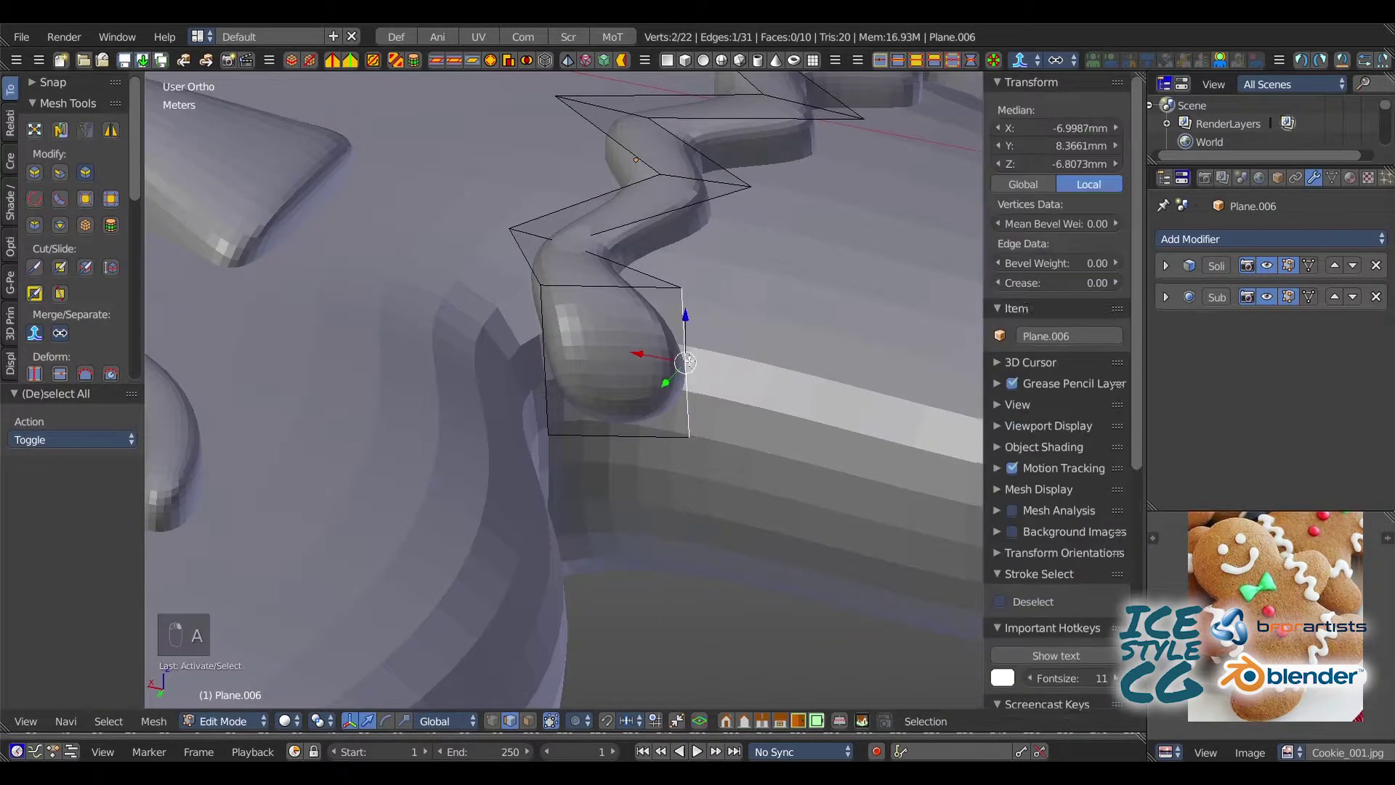
pyautogui.moveTo(650, 356); pyautogui.dragTo(625, 356)
pyautogui.moveTo(625, 355); pyautogui.dragTo(586, 340, button='middle')
pyautogui.moveTo(568, 459); pyautogui.dragTo(558, 448)
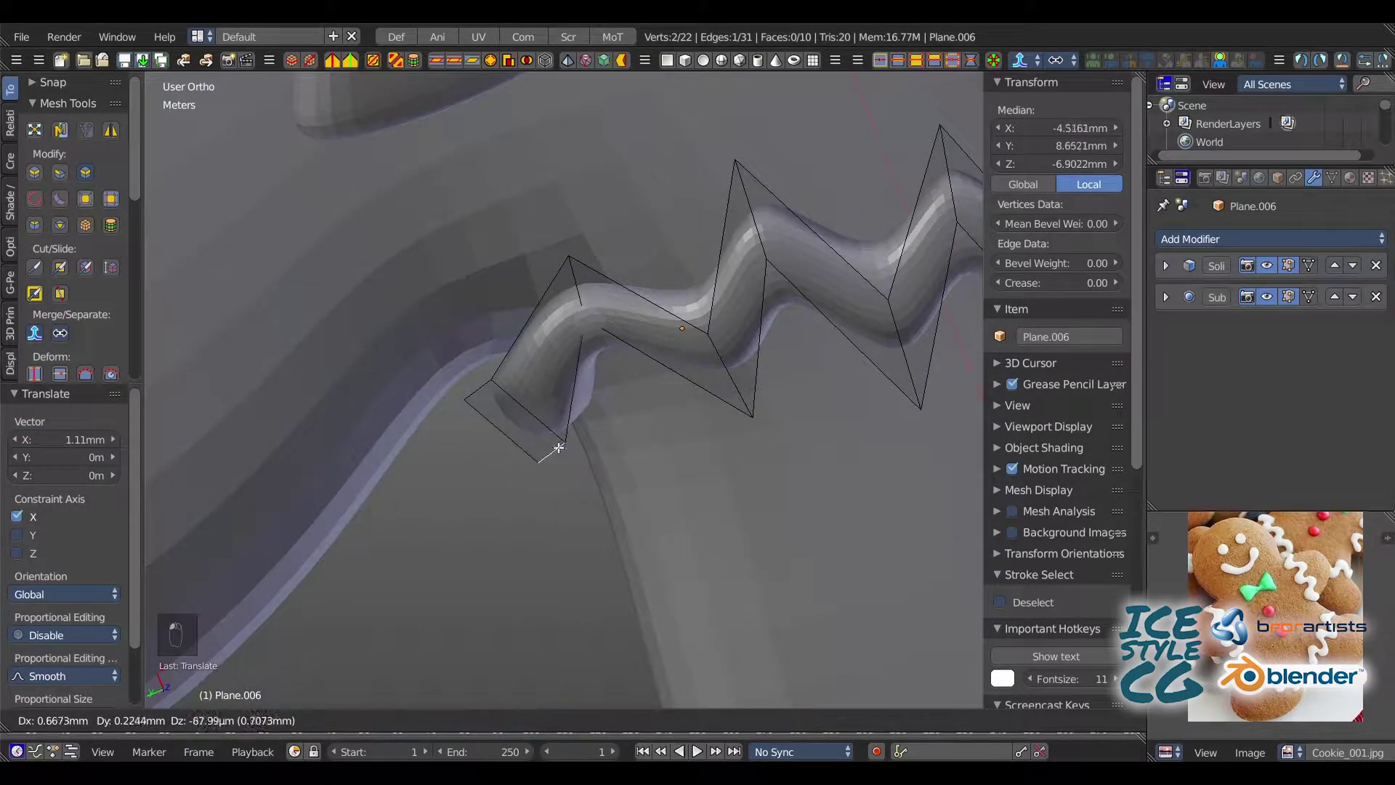
pyautogui.click(568, 452)
pyautogui.moveTo(568, 452); pyautogui.dragTo(582, 318, button='middle')
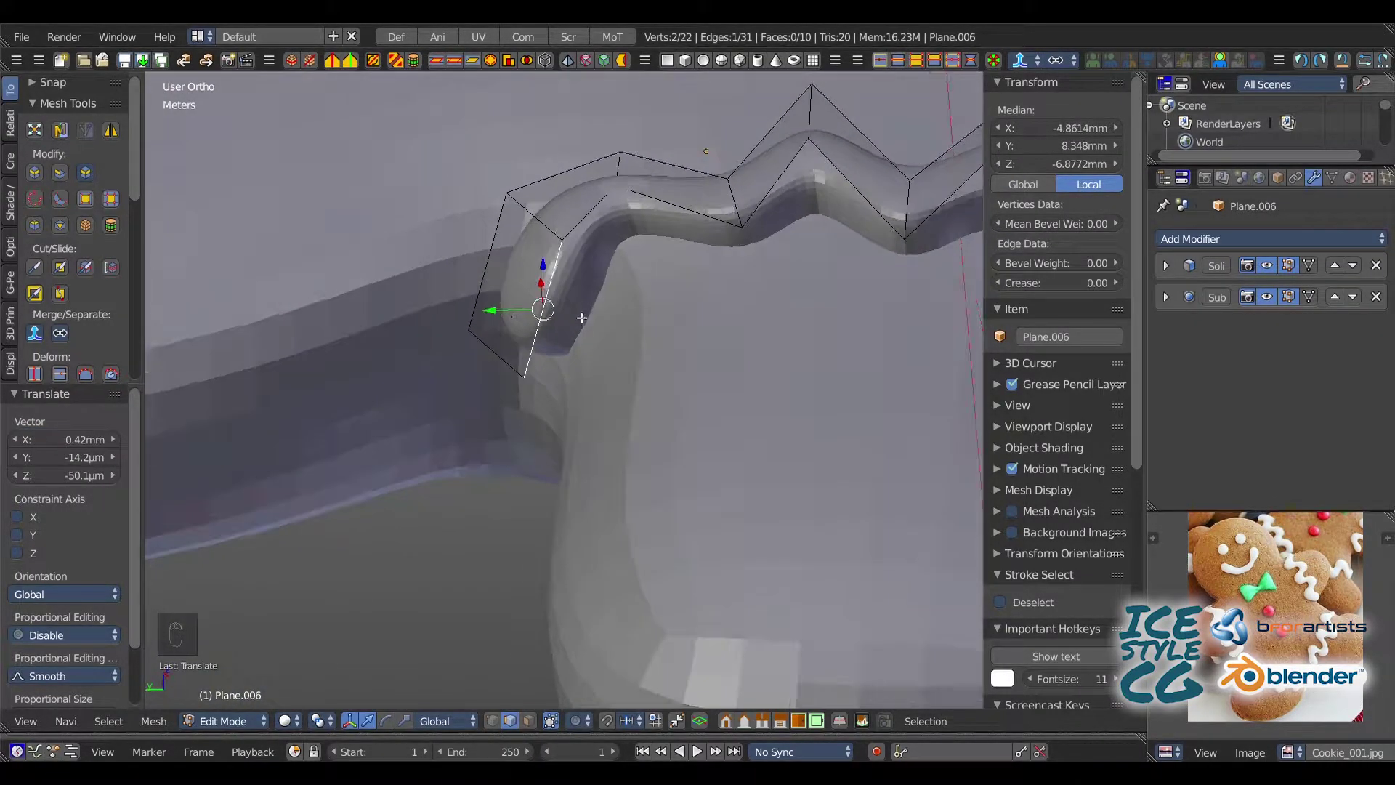
# - Move the opposite side edge of the shoulder extrusion about 0.56 mm along X to fit the cookie's contour
pyautogui.moveTo(522, 316); pyautogui.dragTo(521, 315)
pyautogui.moveTo(521, 316); pyautogui.dragTo(597, 314, button='middle')
pyautogui.press('a')
pyautogui.rightClick(482, 302)
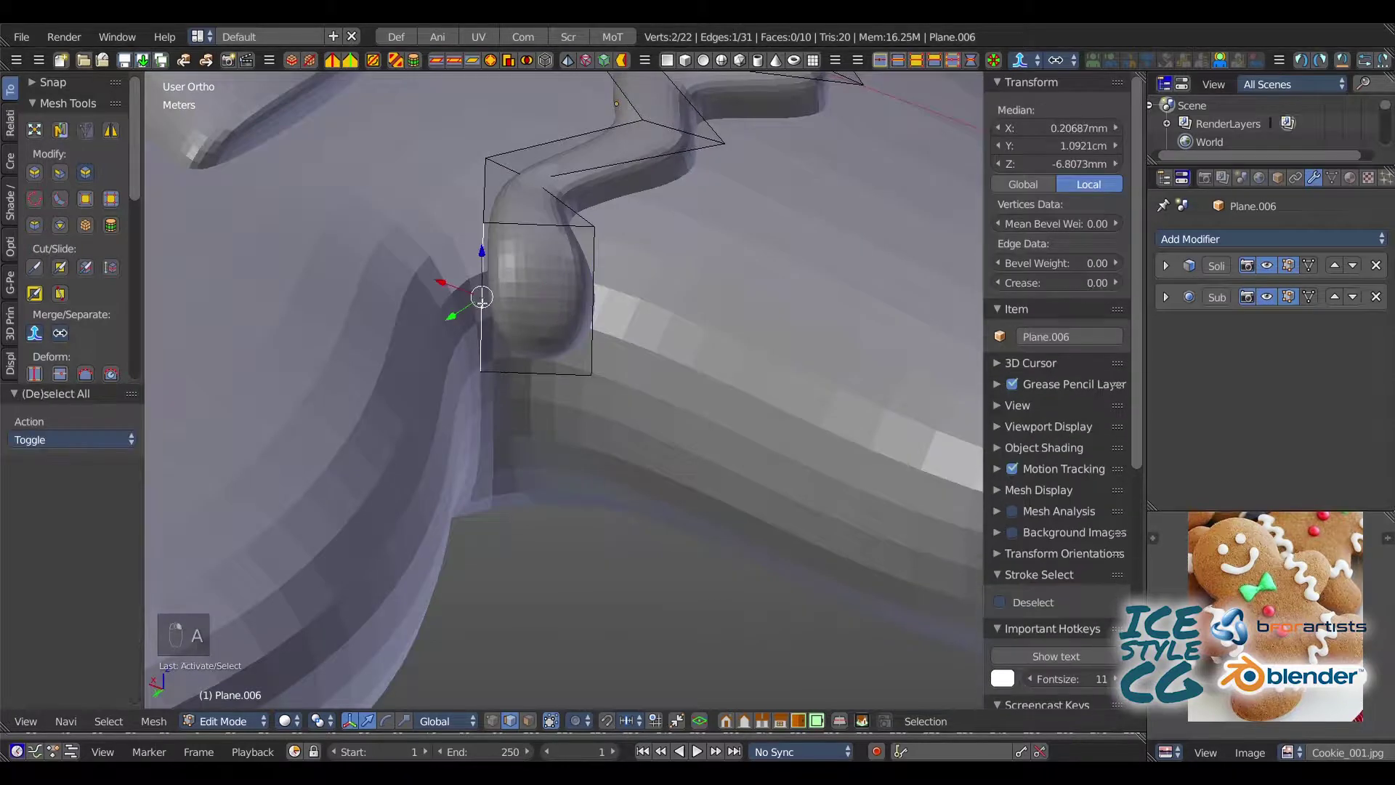
pyautogui.moveTo(446, 289); pyautogui.dragTo(445, 289)
pyautogui.moveTo(444, 289); pyautogui.dragTo(416, 135, button='middle')
# - Reposition the strip's shoulder-end vertices in the top view, shifting the first inner bend's vertex -1.31 mm in X and -0.285 mm in Y
pyautogui.press('KP_7')
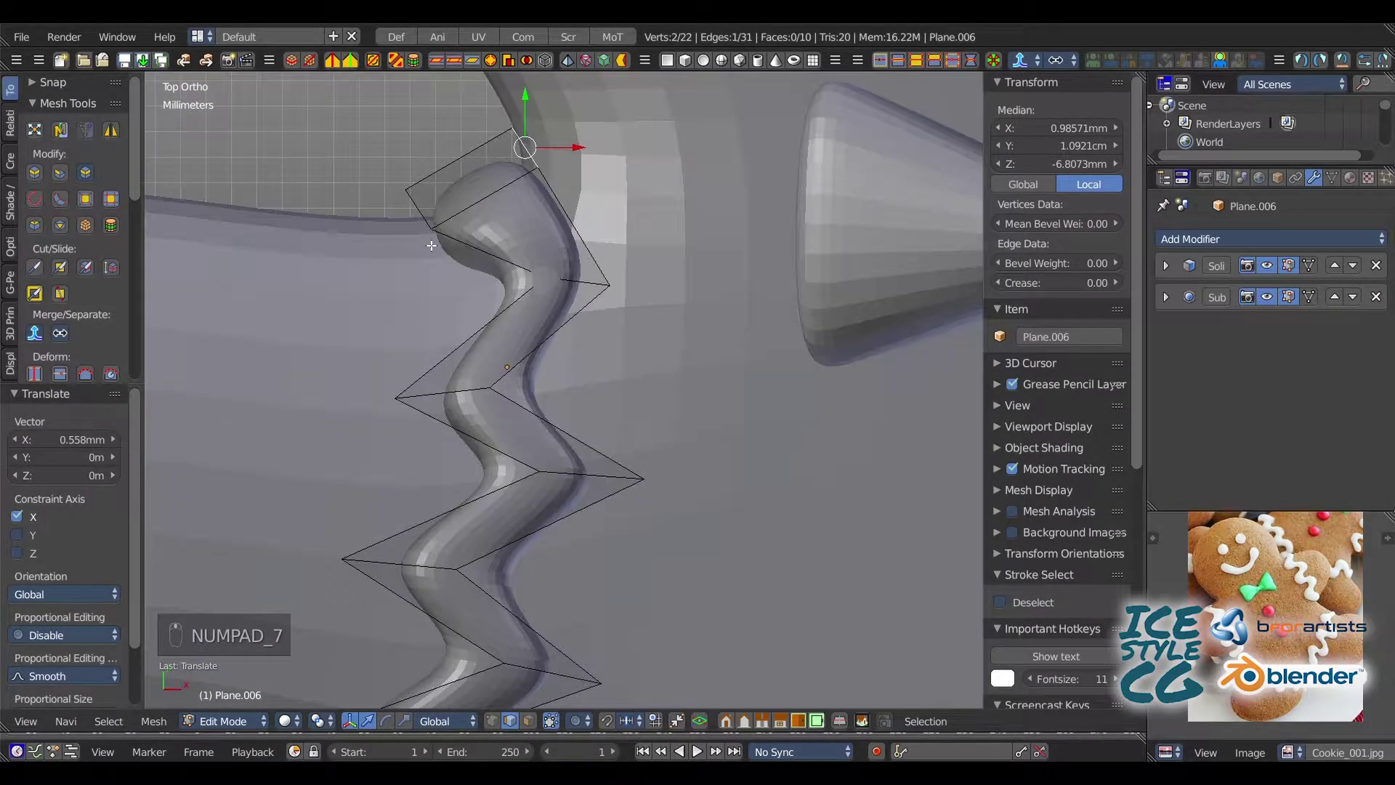
pyautogui.press('x')
pyautogui.keyDown('shift'); pyautogui.rightClick(437, 237); pyautogui.keyUp('shift')
pyautogui.press('a')
pyautogui.moveTo(436, 232); pyautogui.dragTo(440, 183, button='right')
pyautogui.press('a')
pyautogui.keyDown('shift'); pyautogui.moveTo(442, 324); pyautogui.dragTo(453, 208, button='middle'); pyautogui.keyUp('shift')
pyautogui.keyDown('shift'); pyautogui.moveTo(559, 167); pyautogui.dragTo(526, 196, button='middle'); pyautogui.keyUp('shift')
pyautogui.press('a')
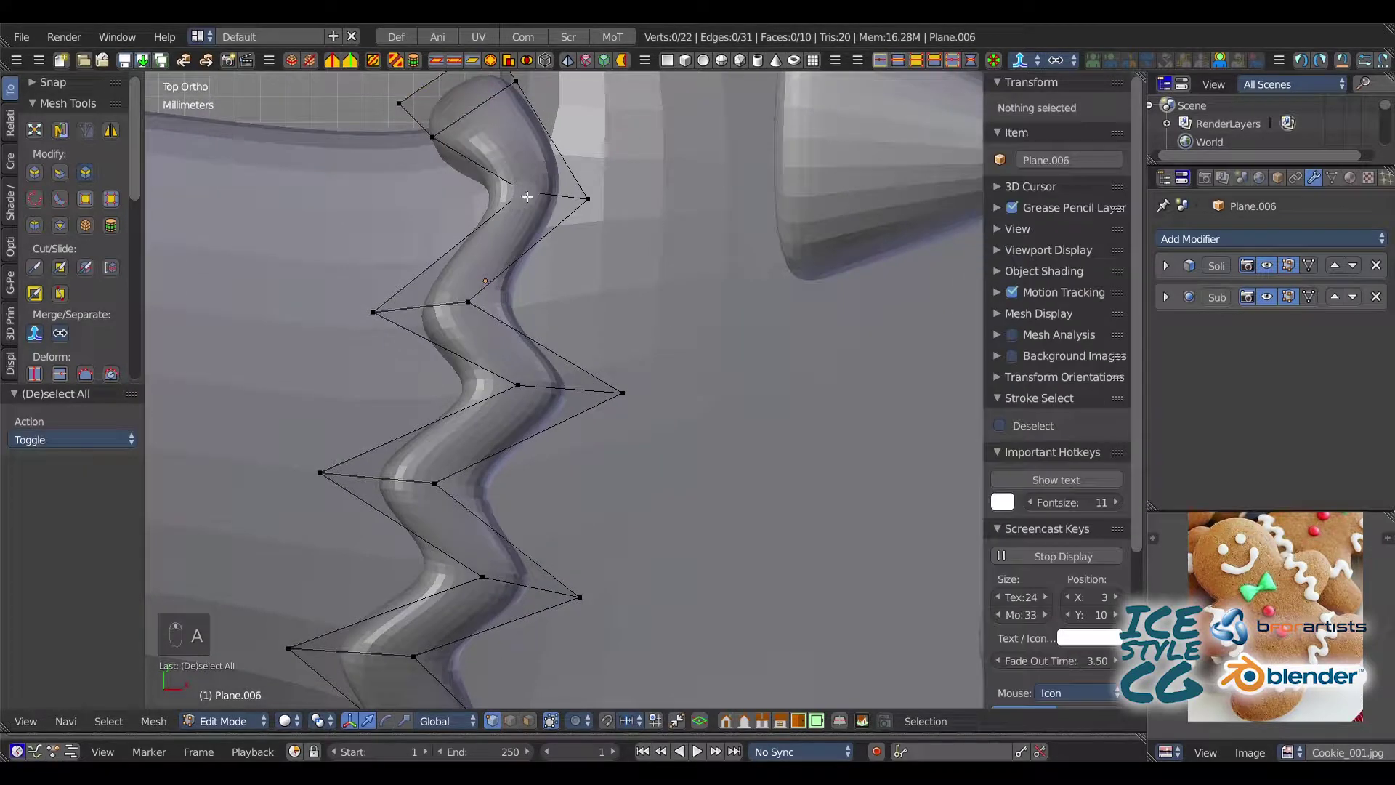
pyautogui.moveTo(527, 196); pyautogui.dragTo(489, 204, button='right')
pyautogui.keyDown('ctrl'); pyautogui.moveTo(445, 280); pyautogui.dragTo(436, 314, button='middle'); pyautogui.keyUp('ctrl')
pyautogui.keyDown('shift'); pyautogui.moveTo(429, 314); pyautogui.dragTo(434, 235, button='middle'); pyautogui.keyUp('shift')
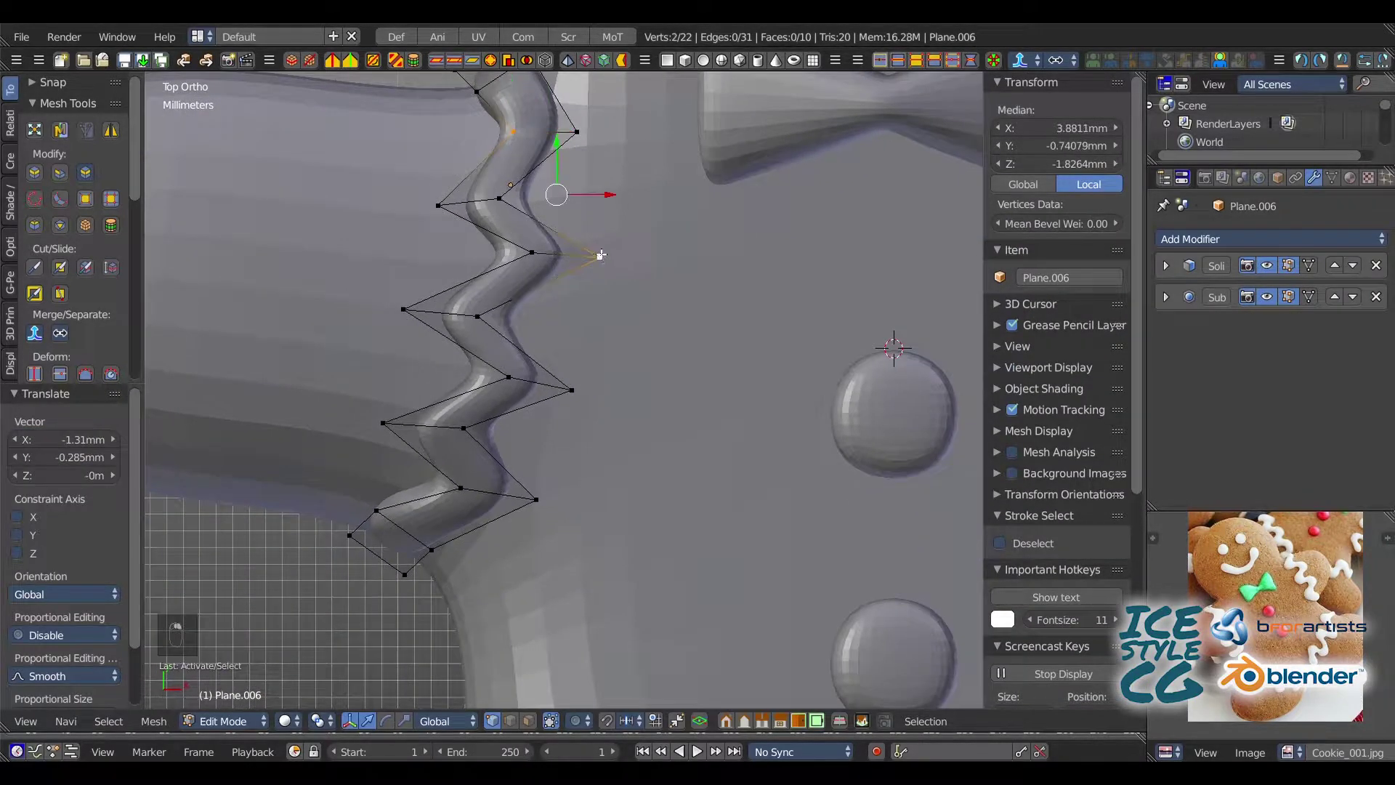
# - Shift the vertices of the zigzag's middle bend in the top view to even out the strip's thickness
pyautogui.press('a')
pyautogui.rightClick(600, 256)
pyautogui.moveTo(632, 258); pyautogui.dragTo(631, 259, button='right')
pyautogui.press('a')
pyautogui.moveTo(537, 253); pyautogui.dragTo(520, 256, button='right')
pyautogui.press('a')
pyautogui.moveTo(517, 305)
pyautogui.keyDown('shift'); pyautogui.mouseDown(button='middle')
pyautogui.moveTo(529, 250)
pyautogui.moveTo(527, 322)
pyautogui.mouseUp(button='middle'); pyautogui.keyUp('shift')
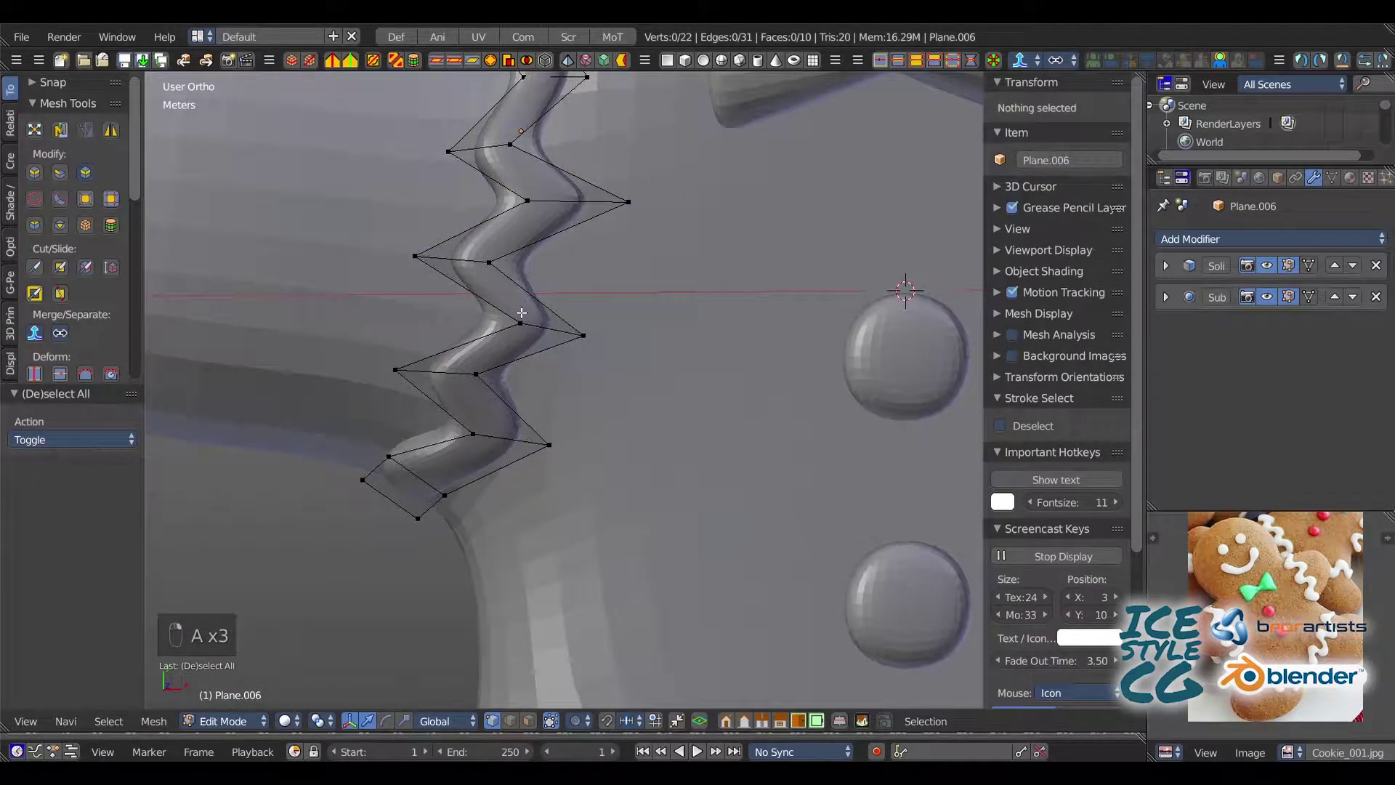
# - Shift the next bend's inner vertex, then move the armpit-side corner vertex 1.04 mm in X and -1.34 mm in Y
pyautogui.press('KP_7')
pyautogui.moveTo(522, 318); pyautogui.dragTo(506, 315, button='right')
pyautogui.click(504, 314)
pyautogui.press('a')
pyautogui.keyDown('shift'); pyautogui.moveTo(479, 435); pyautogui.dragTo(445, 351, button='middle'); pyautogui.keyUp('shift')
pyautogui.scroll(-1, 445, 351)
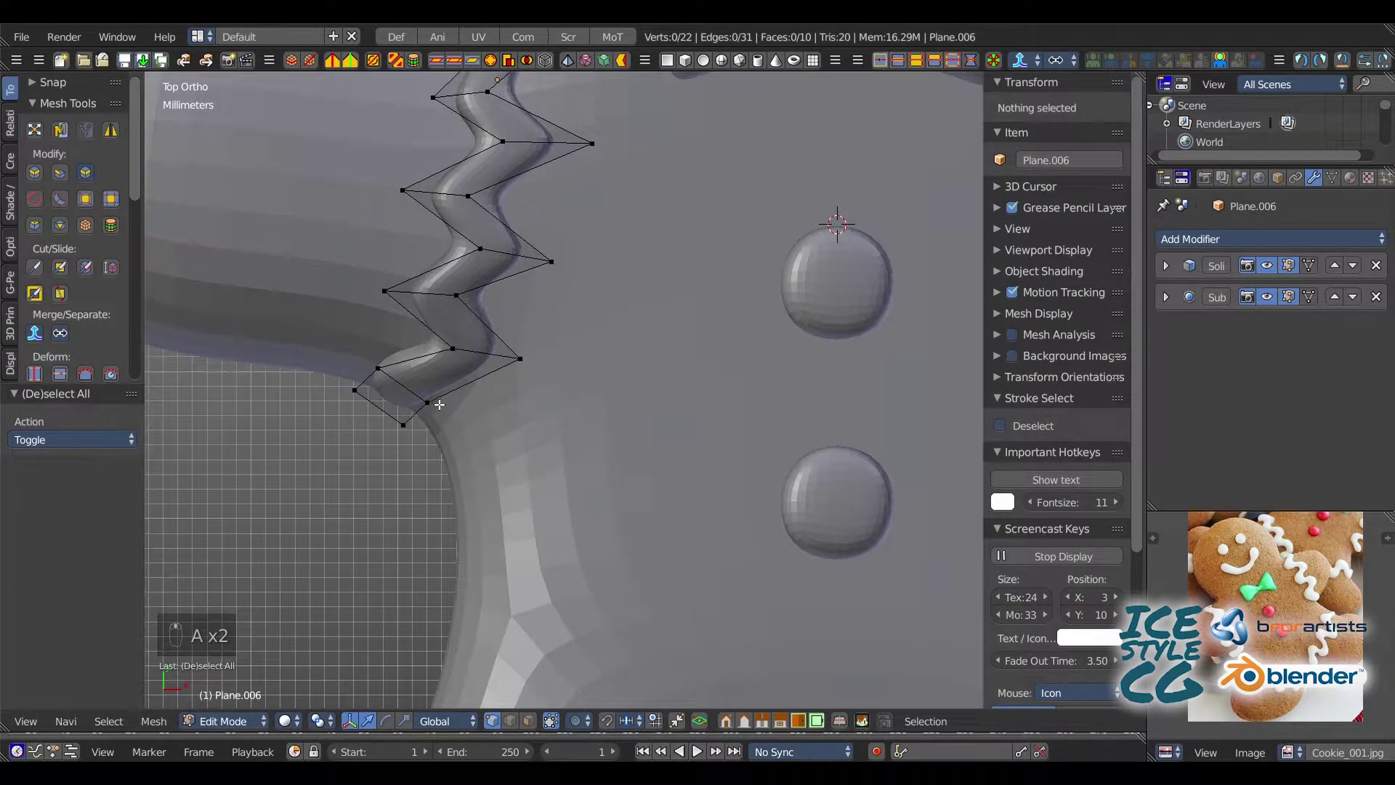
pyautogui.moveTo(439, 405); pyautogui.dragTo(455, 425, button='right')
pyautogui.scroll(-4, 455, 425)
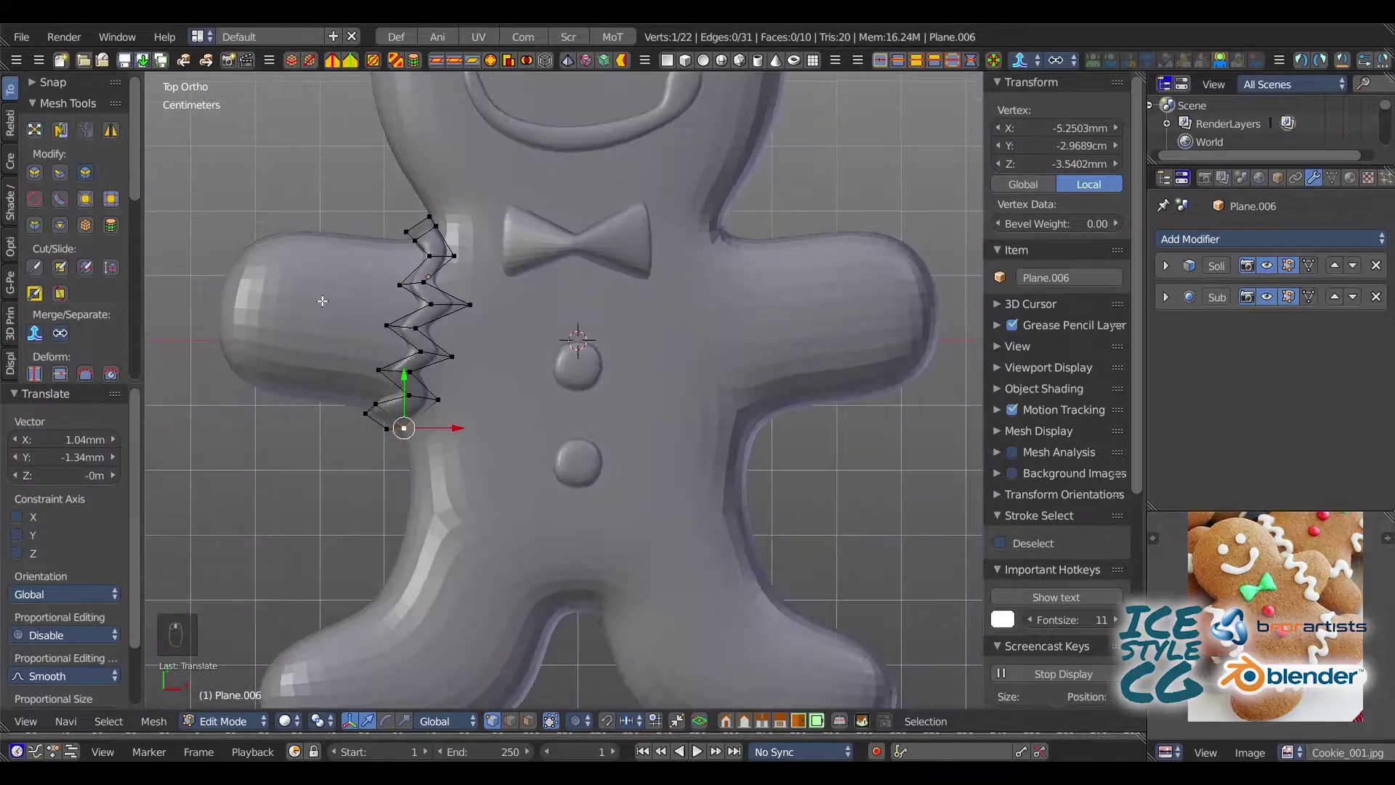
# - Set the trim's origin to its surface center of mass, and mirror it across X onto the other arm with an applied Mirror modifier
pyautogui.press('Tab')
pyautogui.keyDown('shift'); pyautogui.moveTo(395, 278); pyautogui.dragTo(335, 233, button='middle'); pyautogui.keyUp('shift')
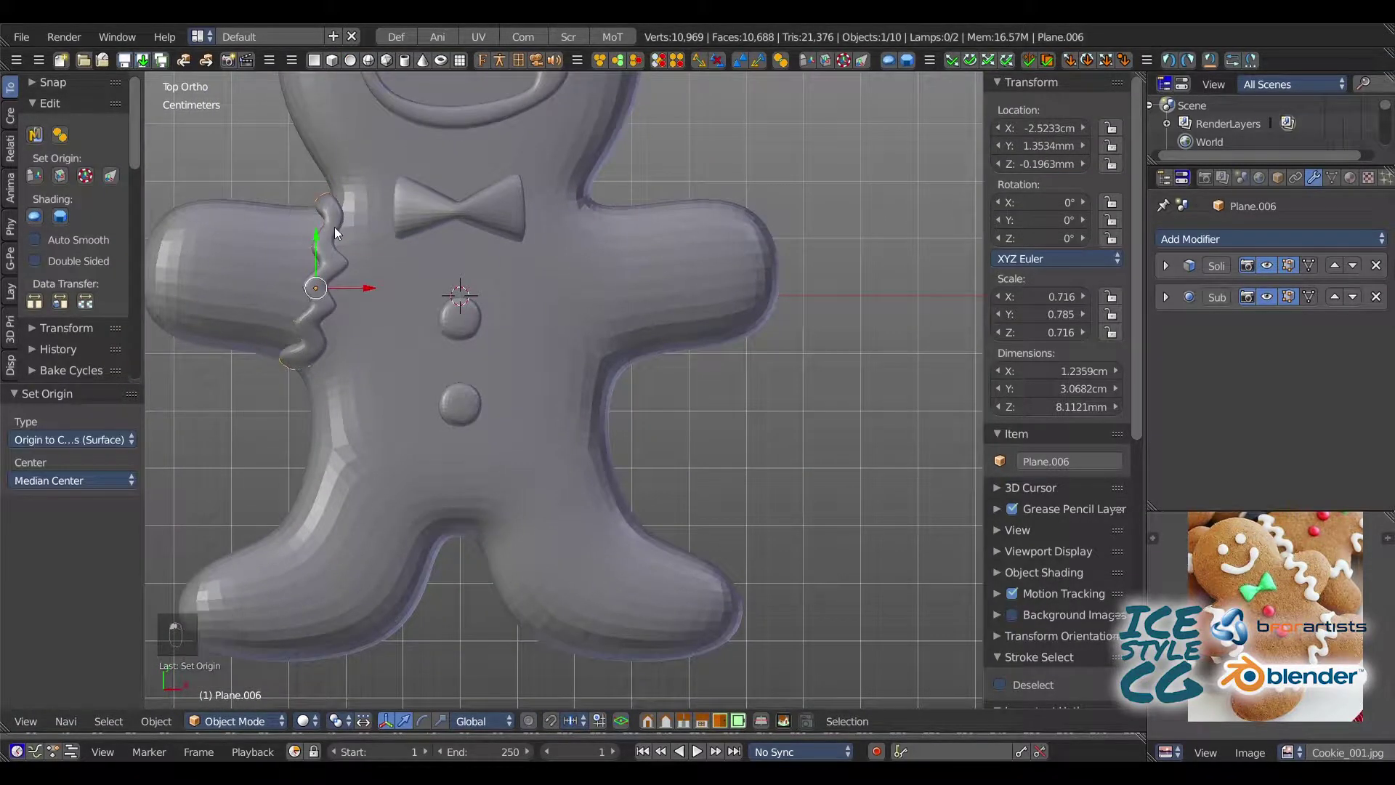
pyautogui.click(1308, 236)
pyautogui.click(993, 417)
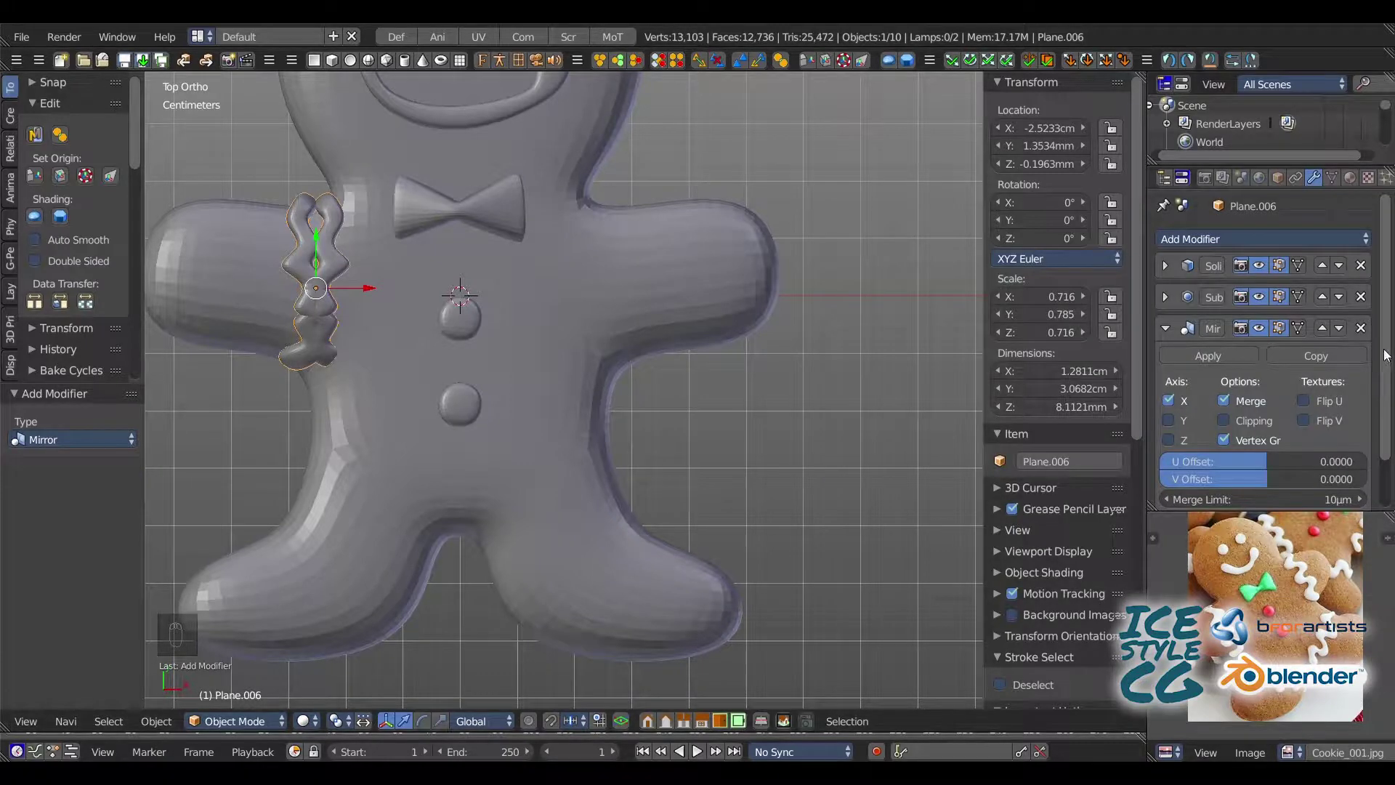
pyautogui.scroll(-2, 1381, 363)
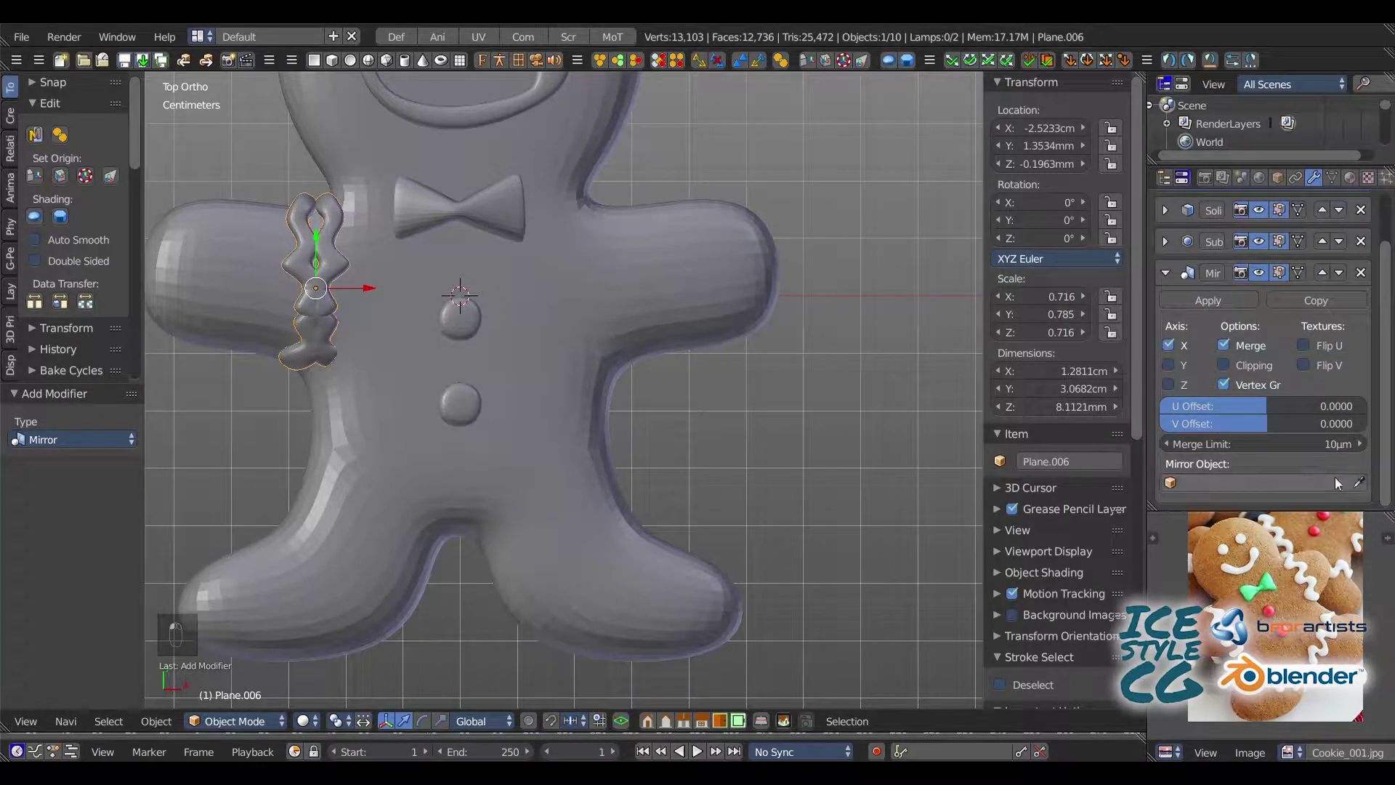
pyautogui.click(1208, 300)
# - Shift the zigzag edges near the armpit of the mirrored trim in the top view so its pattern differs from the original
pyautogui.press('Tab')
pyautogui.scroll(5, 560, 419)
pyautogui.press('a')
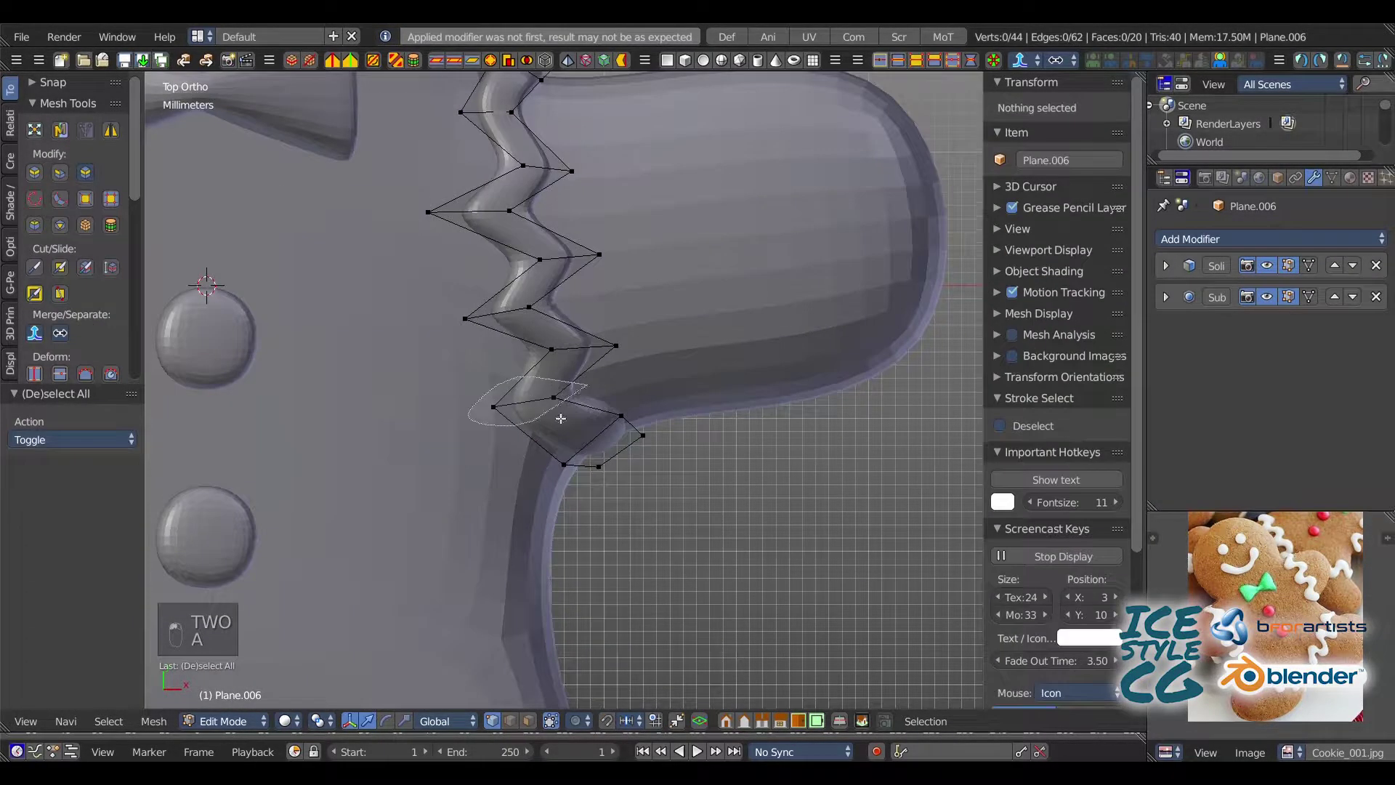
pyautogui.keyDown('ctrl'); pyautogui.moveTo(561, 418); pyautogui.dragTo(560, 418); pyautogui.keyUp('ctrl')
pyautogui.press('g')
pyautogui.press('a')
pyautogui.moveTo(590, 331)
pyautogui.keyDown('ctrl'); pyautogui.mouseDown()
pyautogui.moveTo(633, 342)
pyautogui.moveTo(619, 333)
pyautogui.mouseUp(); pyautogui.keyUp('ctrl')
pyautogui.moveTo(620, 333)
pyautogui.mouseDown()
pyautogui.moveTo(621, 310)
pyautogui.moveTo(507, 313)
pyautogui.mouseUp()
pyautogui.press('a')
pyautogui.rightClick(519, 297)
pyautogui.press('a')
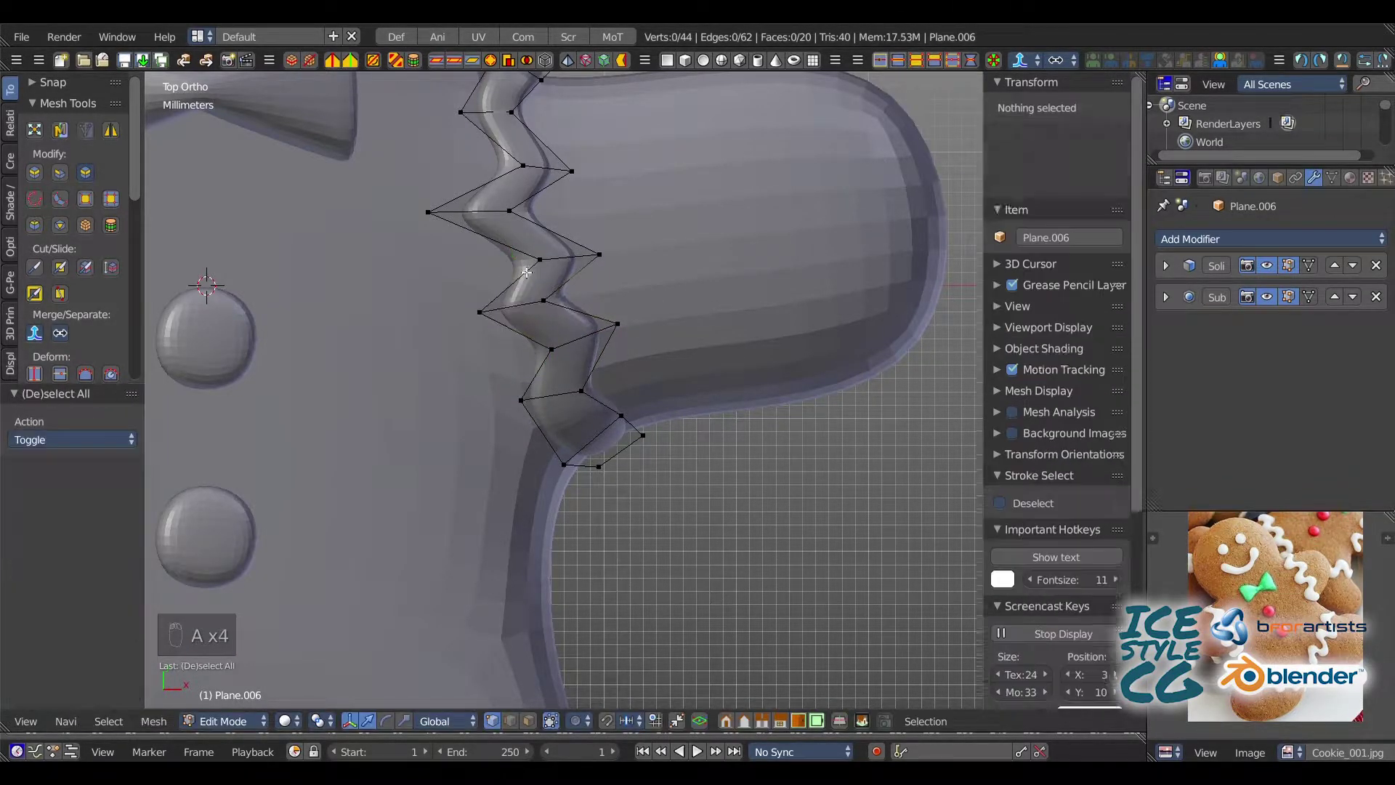
# - Reshape the middle and upper bends of the mirrored trim, moving one middle vertex -0.768 mm in X and 0.987 mm in Y
pyautogui.rightClick(600, 254)
pyautogui.press('a')
pyautogui.moveTo(540, 260); pyautogui.dragTo(530, 246, button='right')
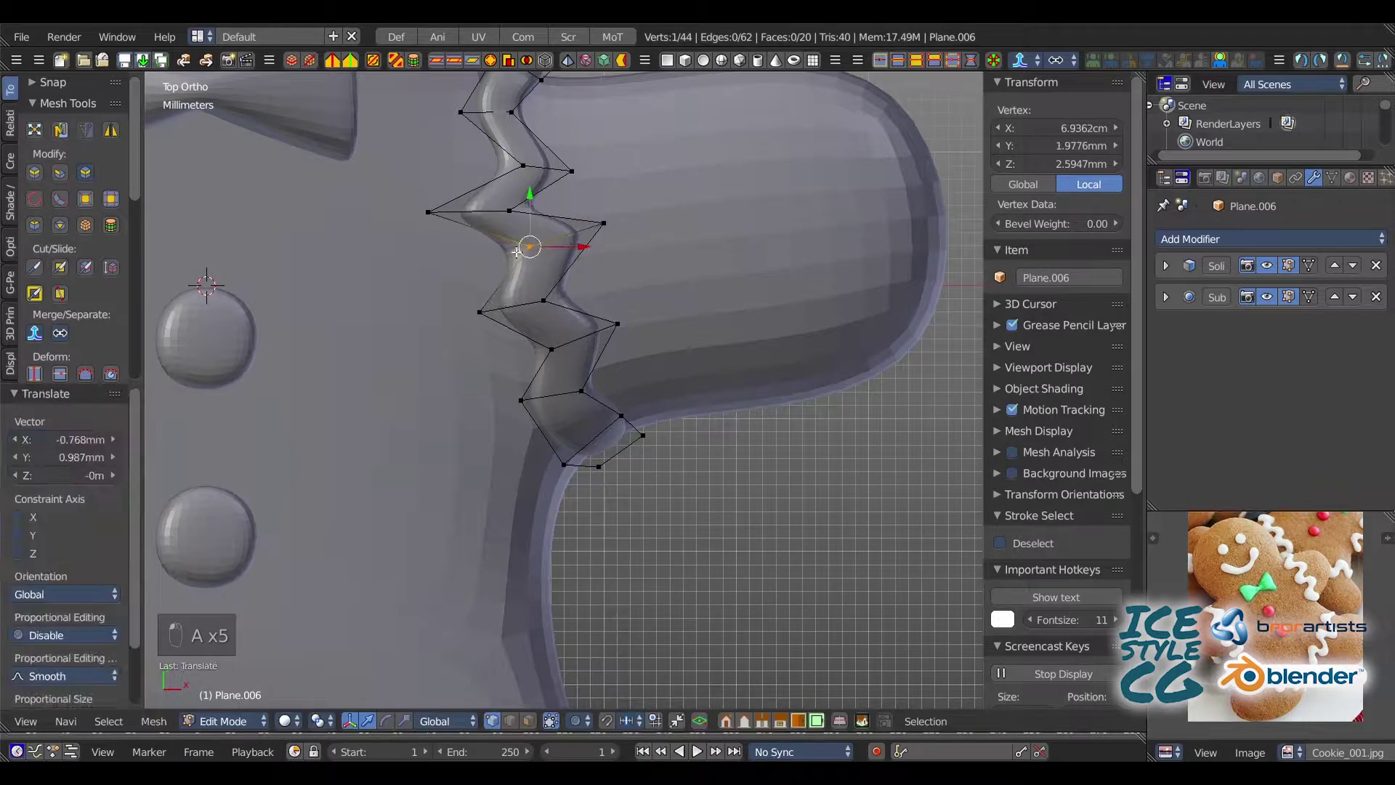
pyautogui.keyDown('shift'); pyautogui.moveTo(486, 191); pyautogui.dragTo(516, 332, button='middle'); pyautogui.keyUp('shift')
pyautogui.press('a')
pyautogui.moveTo(538, 282)
pyautogui.keyDown('ctrl'); pyautogui.mouseDown()
pyautogui.moveTo(621, 306)
pyautogui.moveTo(618, 293)
pyautogui.mouseUp(); pyautogui.keyUp('ctrl')
pyautogui.moveTo(578, 309)
pyautogui.mouseDown()
pyautogui.moveTo(589, 275)
pyautogui.moveTo(597, 293)
pyautogui.mouseUp()
pyautogui.press('a')
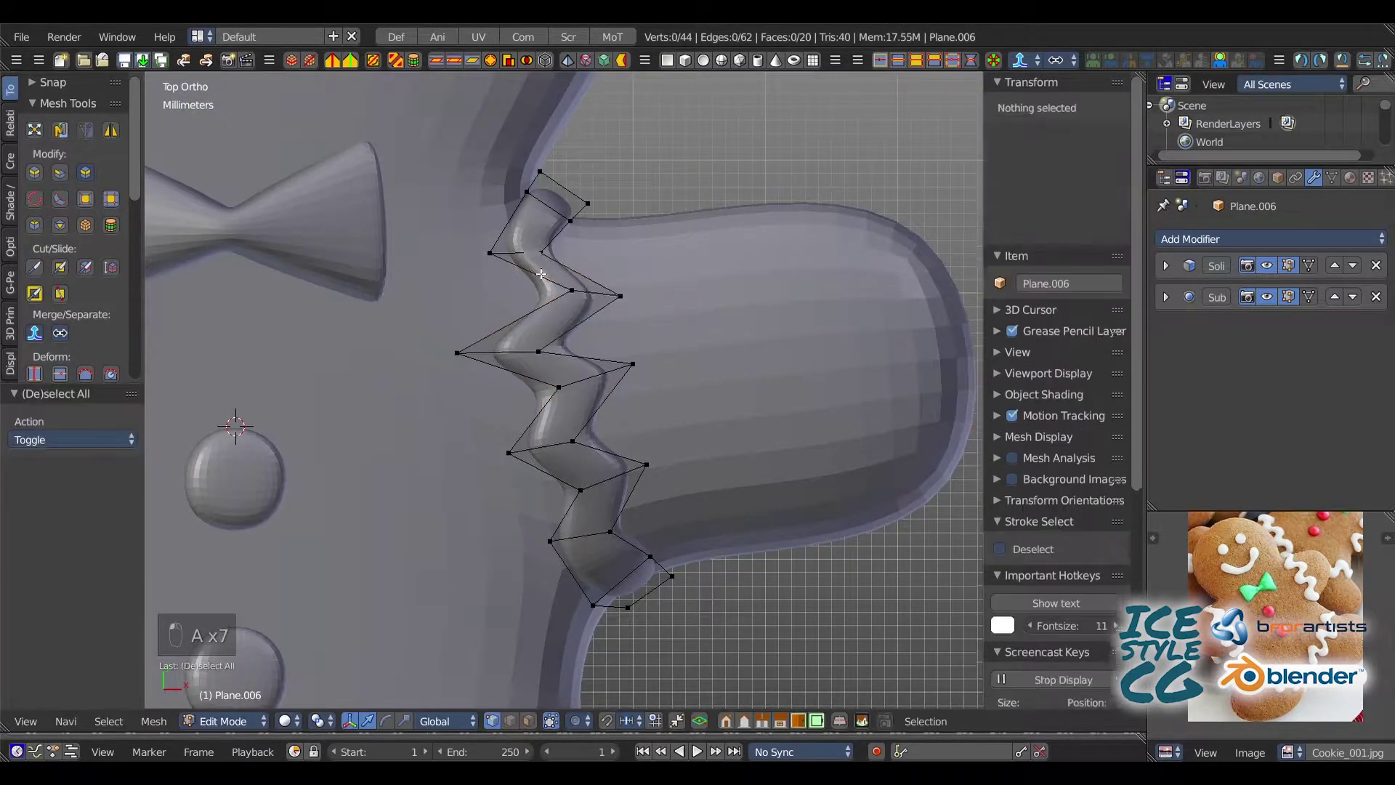
# - Move the mirrored trim's bend nearest the shoulder outward, lower its vertex 0.128 mm along Z, and finish mesh editing
pyautogui.keyDown('ctrl'); pyautogui.moveTo(529, 243); pyautogui.dragTo(554, 245); pyautogui.keyUp('ctrl')
pyautogui.moveTo(549, 253); pyautogui.dragTo(576, 250)
pyautogui.moveTo(576, 250); pyautogui.dragTo(667, 350, button='middle')
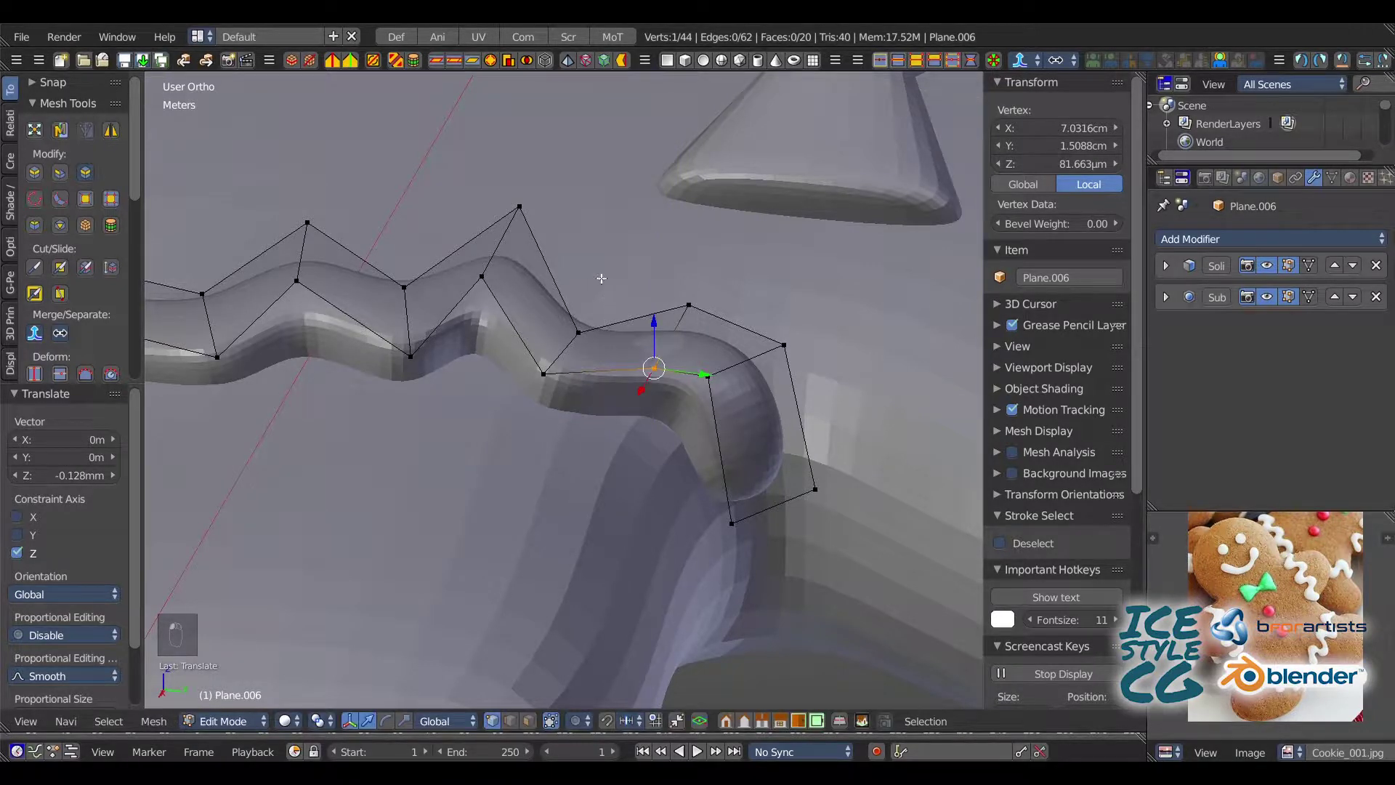
pyautogui.scroll(-4, 601, 279)
pyautogui.press('KP_7')
pyautogui.scroll(-1, 420, 342)
pyautogui.press('Tab')
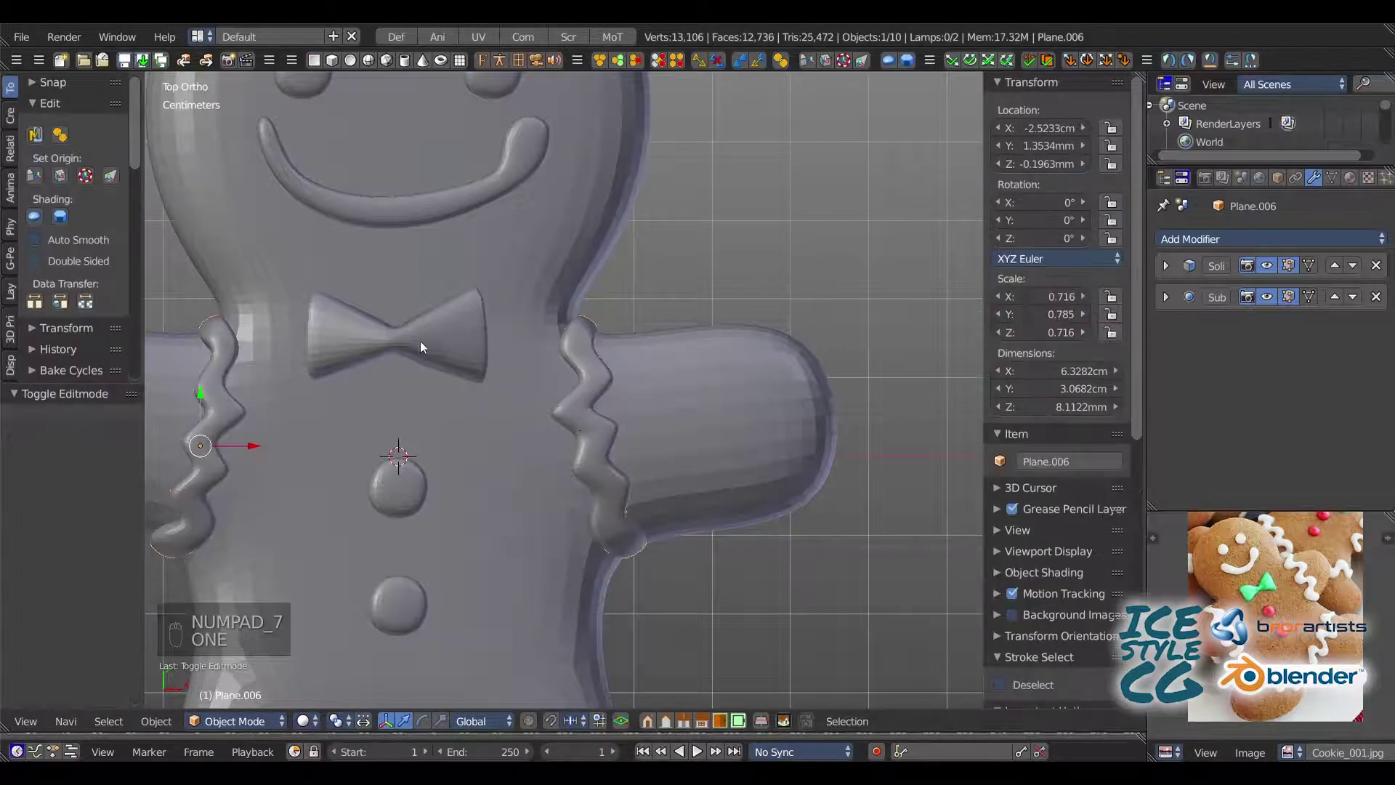
# - Duplicate the arm trims and move the copy down along Y toward the legs, opening its mesh for editing
pyautogui.keyDown('shift'); pyautogui.moveTo(384, 320); pyautogui.dragTo(473, 241, button='middle'); pyautogui.keyUp('shift')
pyautogui.scroll(-2, 480, 261)
pyautogui.keyDown('shift'); pyautogui.moveTo(519, 364); pyautogui.dragTo(538, 317, button='middle'); pyautogui.keyUp('shift')
pyautogui.keyDown('shift'); pyautogui.moveTo(611, 391); pyautogui.dragTo(570, 346, button='middle'); pyautogui.keyUp('shift')
pyautogui.hotkey('shift', 'd')
pyautogui.rightClick(407, 356)
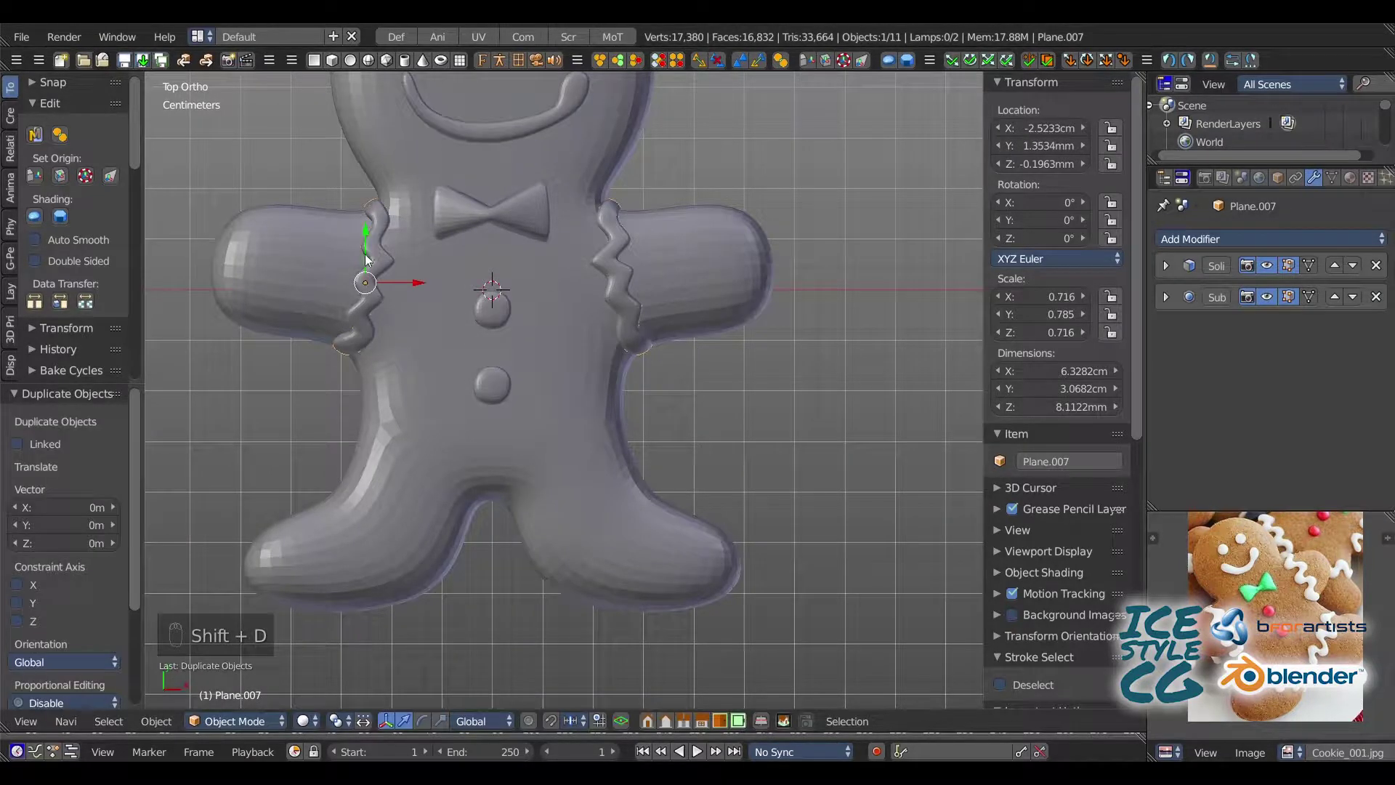
pyautogui.moveTo(367, 260); pyautogui.dragTo(476, 357)
pyautogui.press('2')
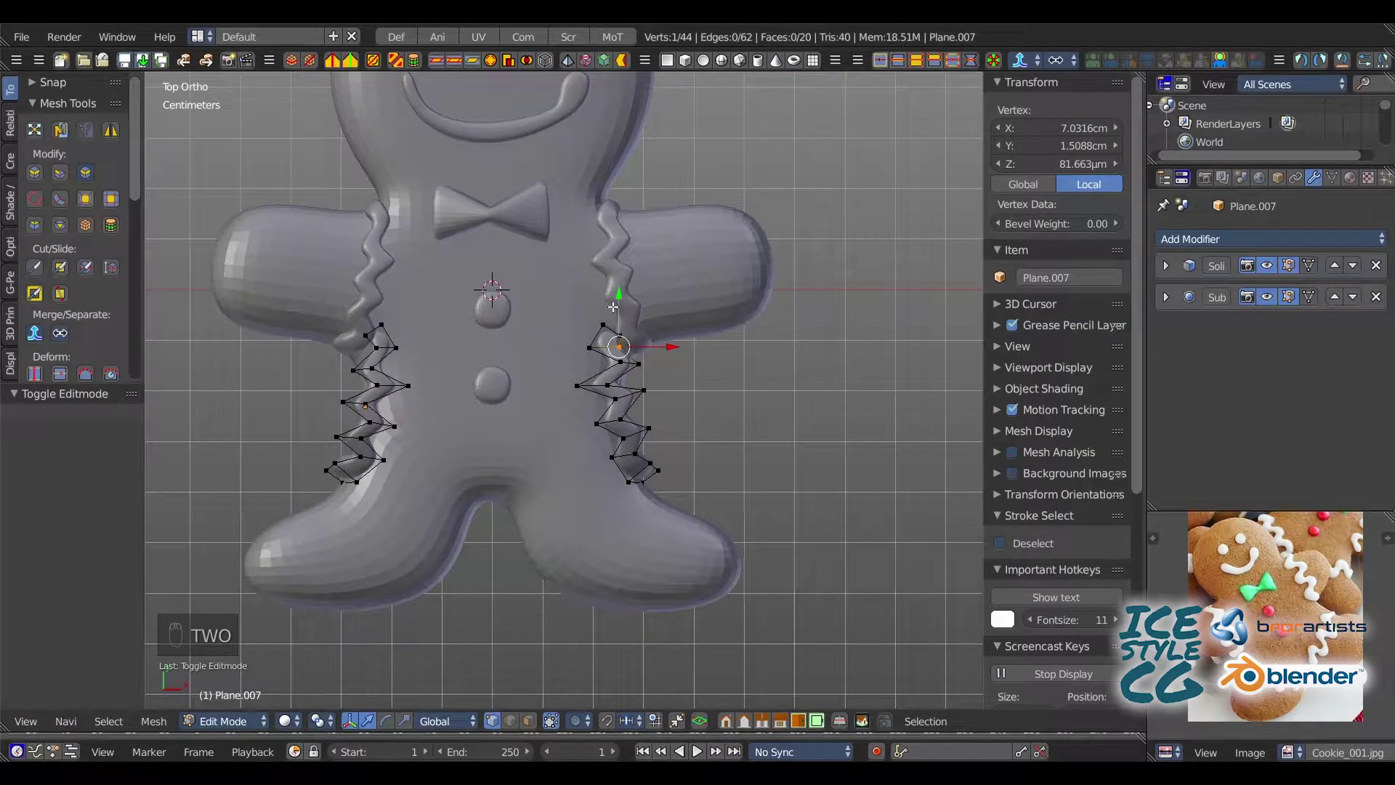
# - Delete the mirrored half of the duplicated trim so only one zigzag strip remains
pyautogui.press('v')
pyautogui.keyDown('ctrl'); pyautogui.moveTo(626, 291); pyautogui.dragTo(685, 327); pyautogui.keyUp('ctrl')
pyautogui.press('Delete')
pyautogui.press('Tab')
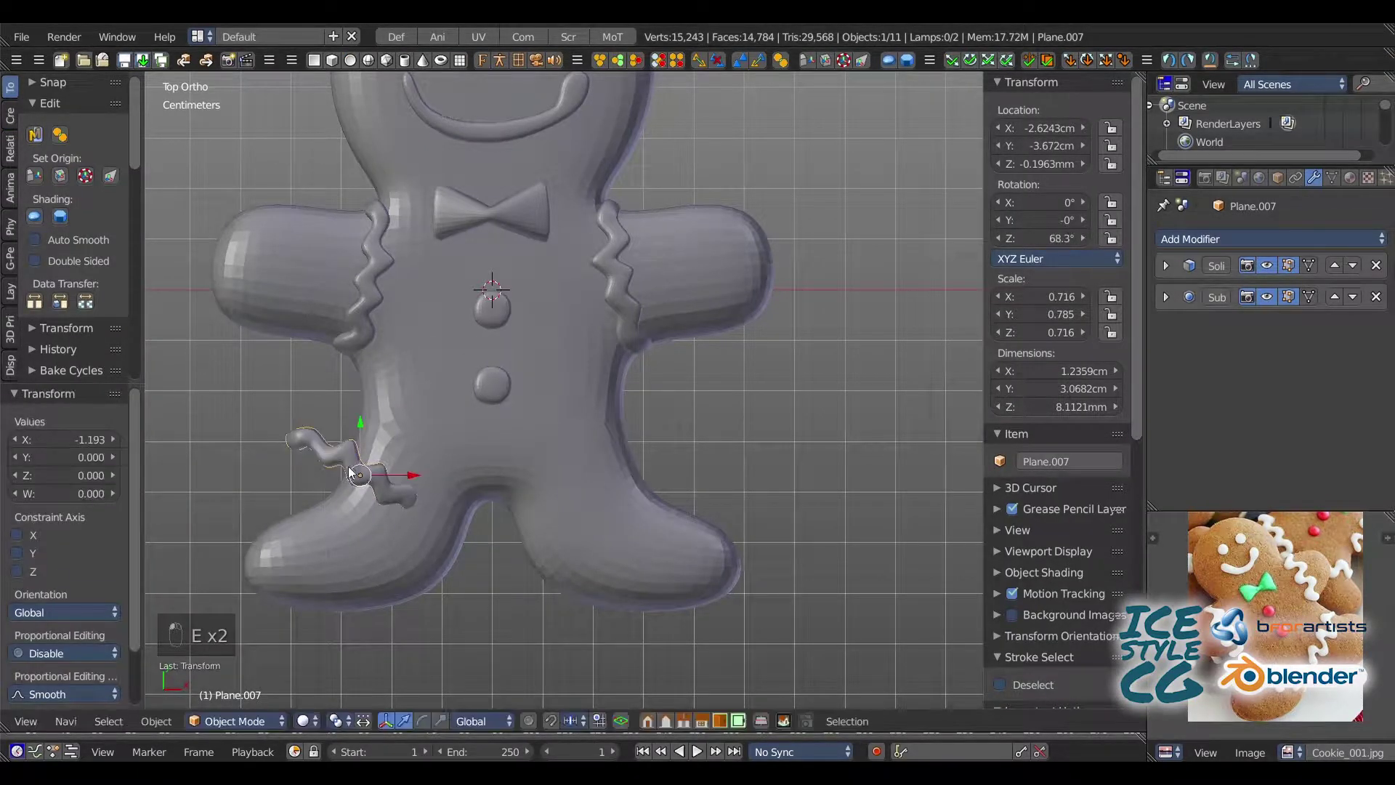
# - Rotate the remaining strip about 68° around Z and place it across the top of the leg, from hip to crotch
pyautogui.click(417, 480)
pyautogui.scroll(2, 404, 398)
pyautogui.moveTo(404, 398); pyautogui.dragTo(530, 296, button='middle')
pyautogui.scroll(5, 436, 284)
pyautogui.moveTo(503, 311); pyautogui.dragTo(522, 311)
pyautogui.moveTo(522, 313); pyautogui.dragTo(548, 372, button='middle')
pyautogui.press('2')
pyautogui.moveTo(333, 364); pyautogui.dragTo(372, 370, button='middle')
pyautogui.press('KP_7')
pyautogui.press('z')
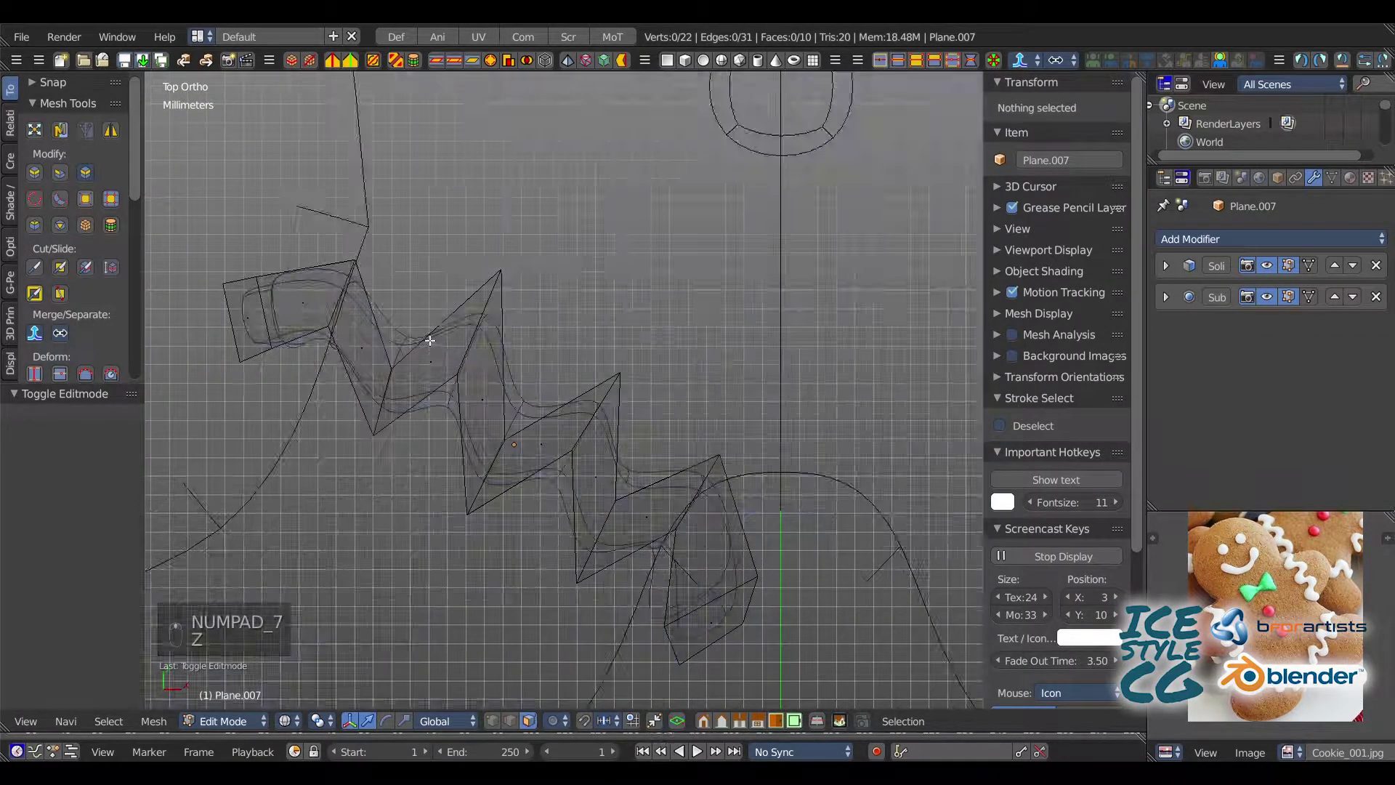
# - Move the two leg-trim edges nearest the hip in the top view to reshape that bend
pyautogui.press('z')
pyautogui.press('1')
pyautogui.keyDown('ctrl'); pyautogui.moveTo(411, 357); pyautogui.dragTo(365, 427); pyautogui.keyUp('ctrl')
pyautogui.press('a')
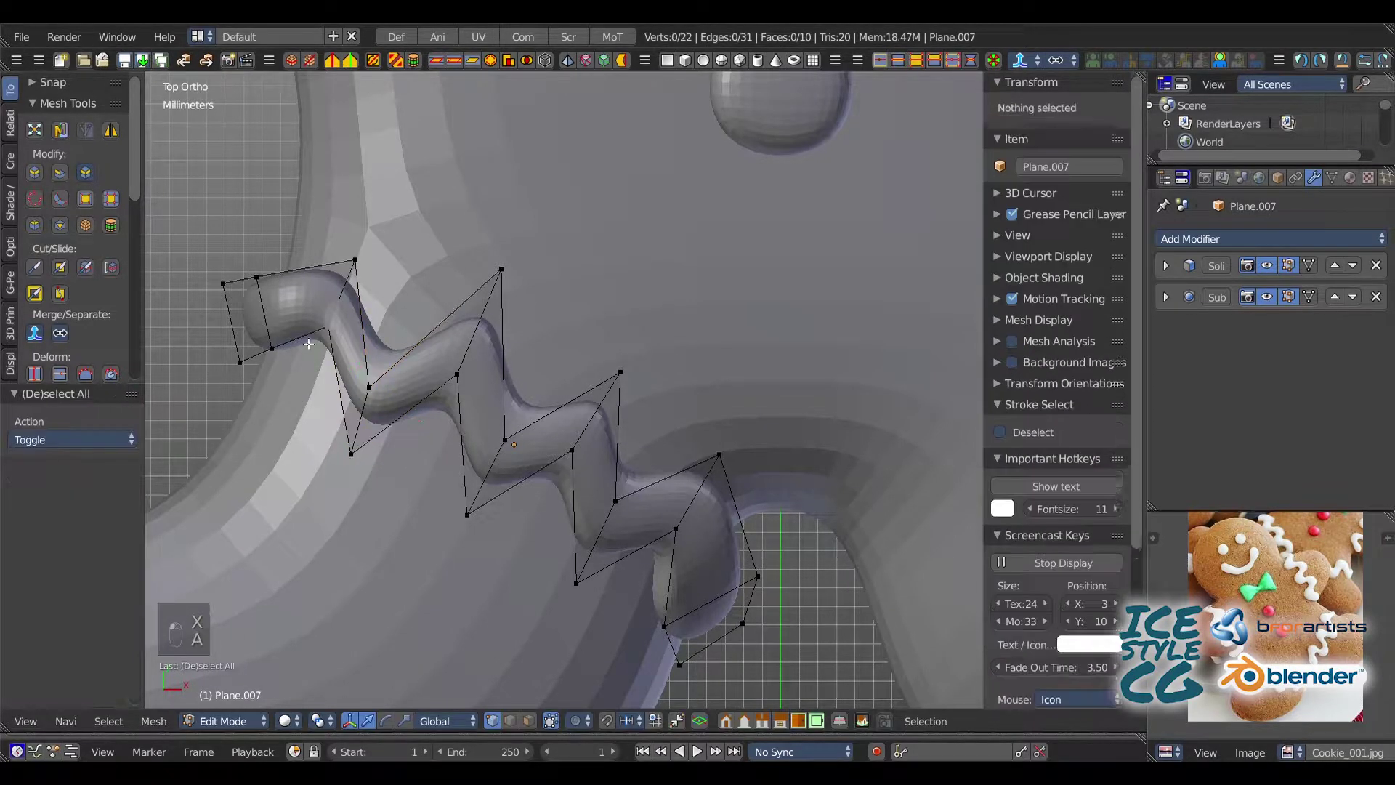
pyautogui.keyDown('ctrl'); pyautogui.moveTo(336, 317); pyautogui.dragTo(331, 337); pyautogui.keyUp('ctrl')
pyautogui.moveTo(330, 337); pyautogui.dragTo(331, 338)
pyautogui.click(321, 349)
pyautogui.press('a')
# - Reposition the three edges in the middle of the leg trim to vary the zigzag's peaks
pyautogui.moveTo(447, 381)
pyautogui.keyDown('ctrl'); pyautogui.mouseDown()
pyautogui.moveTo(492, 321)
pyautogui.moveTo(487, 306)
pyautogui.mouseUp(); pyautogui.keyUp('ctrl')
pyautogui.press('a')
pyautogui.keyDown('ctrl'); pyautogui.moveTo(526, 498); pyautogui.dragTo(500, 465); pyautogui.keyUp('ctrl')
pyautogui.moveTo(500, 474); pyautogui.dragTo(510, 436)
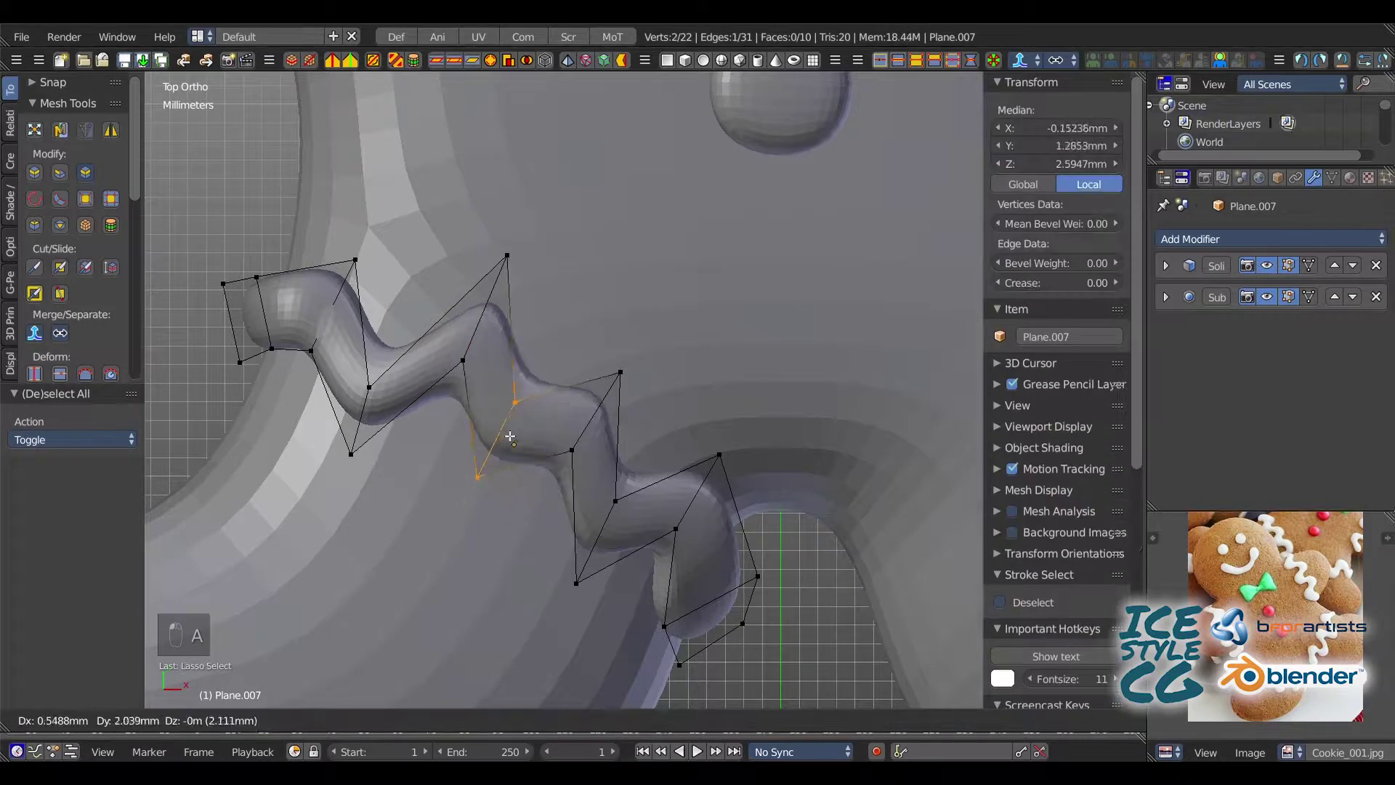
pyautogui.click(500, 456)
pyautogui.press('a')
pyautogui.keyDown('ctrl'); pyautogui.moveTo(632, 363); pyautogui.dragTo(606, 429); pyautogui.keyUp('ctrl')
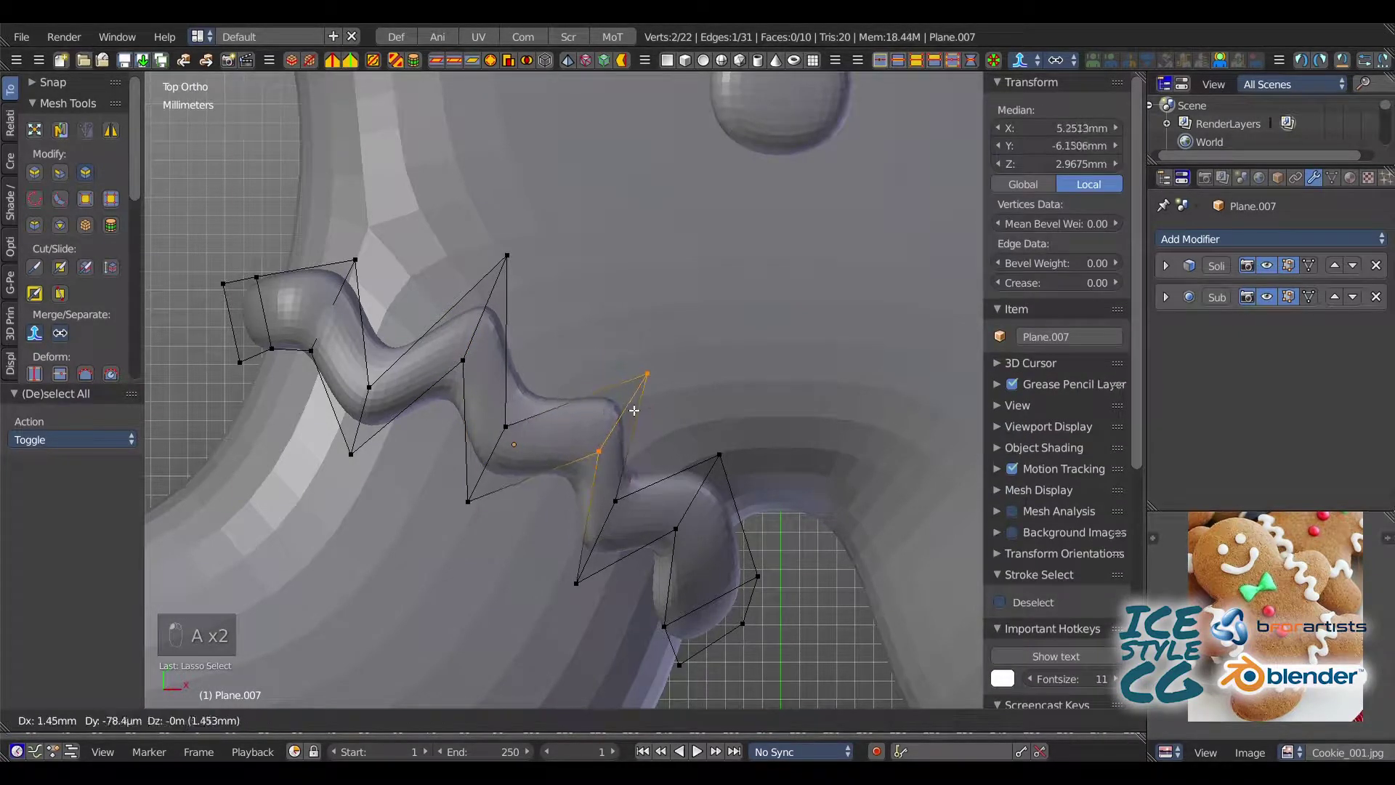
pyautogui.click(625, 407)
# - Shift the two zigzag edges near the crotch, moving the last one 0.666 mm in X and -0.666 mm in Y
pyautogui.press('a')
pyautogui.keyDown('ctrl'); pyautogui.moveTo(632, 494); pyautogui.dragTo(615, 537); pyautogui.keyUp('ctrl')
pyautogui.press('a')
pyautogui.keyDown('ctrl'); pyautogui.moveTo(724, 438); pyautogui.dragTo(711, 506); pyautogui.keyUp('ctrl')
# - Lower that crotch-side edge about 0.4 mm along Z and the adjoining edge 0.761 mm so the icing follows the cookie
pyautogui.moveTo(711, 505)
pyautogui.mouseDown(button='middle')
pyautogui.moveTo(719, 342)
pyautogui.moveTo(701, 288)
pyautogui.mouseUp(button='middle')
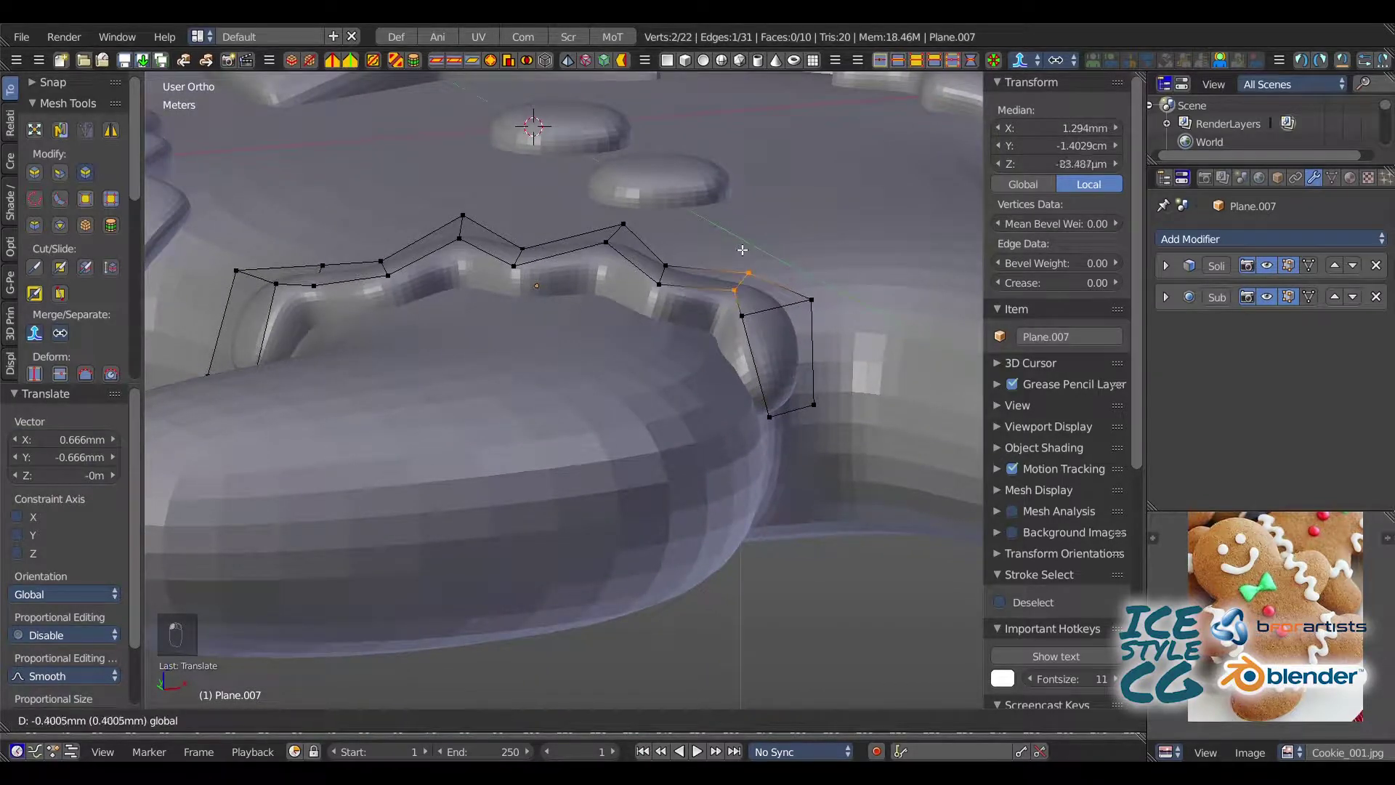
pyautogui.click(742, 249)
pyautogui.press('a')
pyautogui.keyDown('ctrl'); pyautogui.moveTo(799, 287); pyautogui.dragTo(785, 299); pyautogui.keyUp('ctrl')
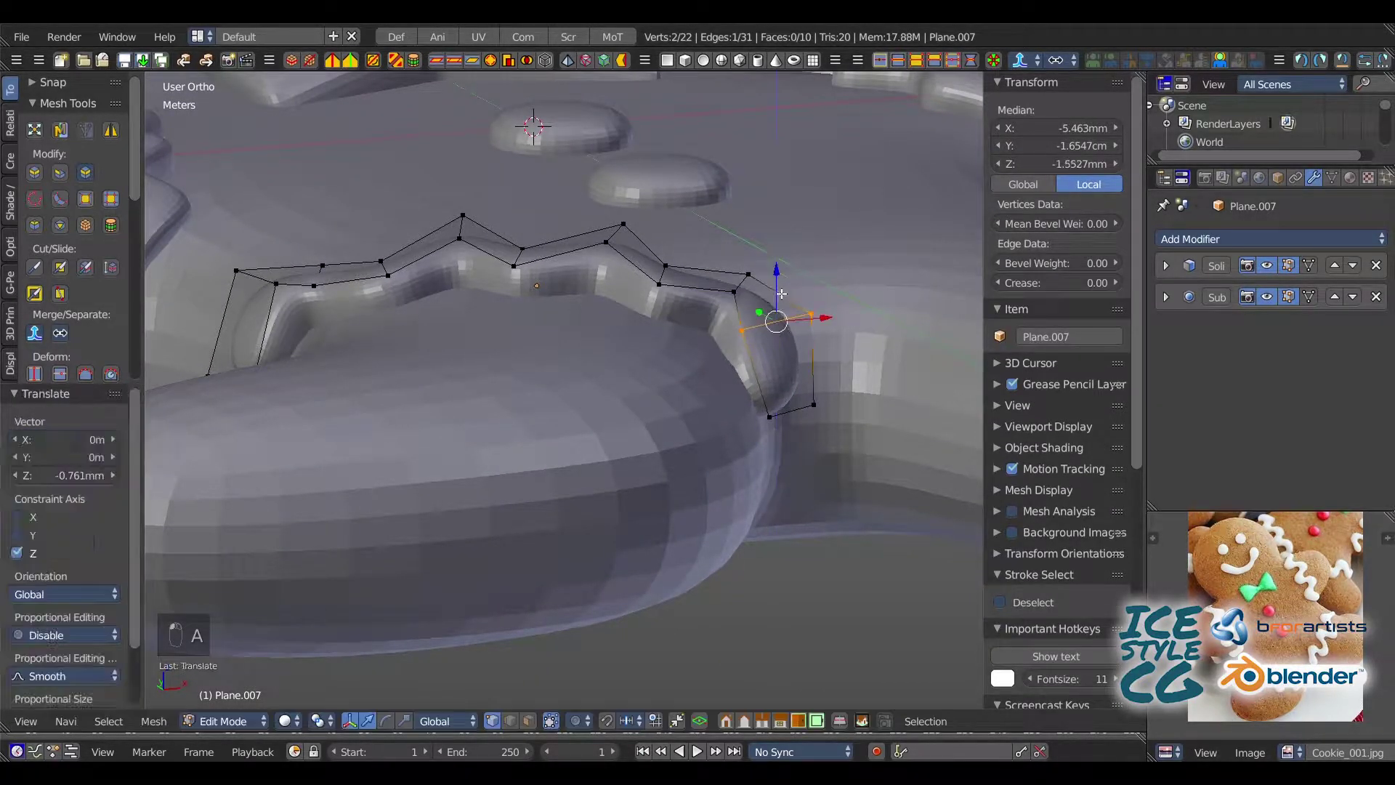
pyautogui.moveTo(782, 294); pyautogui.dragTo(610, 334, button='middle')
# - Move the crotch end's lowest edge 1.28 mm in X and 2.02 mm in Y to bring it against the cookie's side
pyautogui.press('a')
pyautogui.keyDown('ctrl'); pyautogui.moveTo(399, 438); pyautogui.dragTo(469, 408); pyautogui.keyUp('ctrl')
pyautogui.moveTo(483, 409); pyautogui.dragTo(513, 488)
pyautogui.moveTo(513, 488); pyautogui.dragTo(514, 539, button='middle')
pyautogui.moveTo(471, 561); pyautogui.dragTo(503, 573)
pyautogui.moveTo(502, 573); pyautogui.dragTo(485, 582, button='middle')
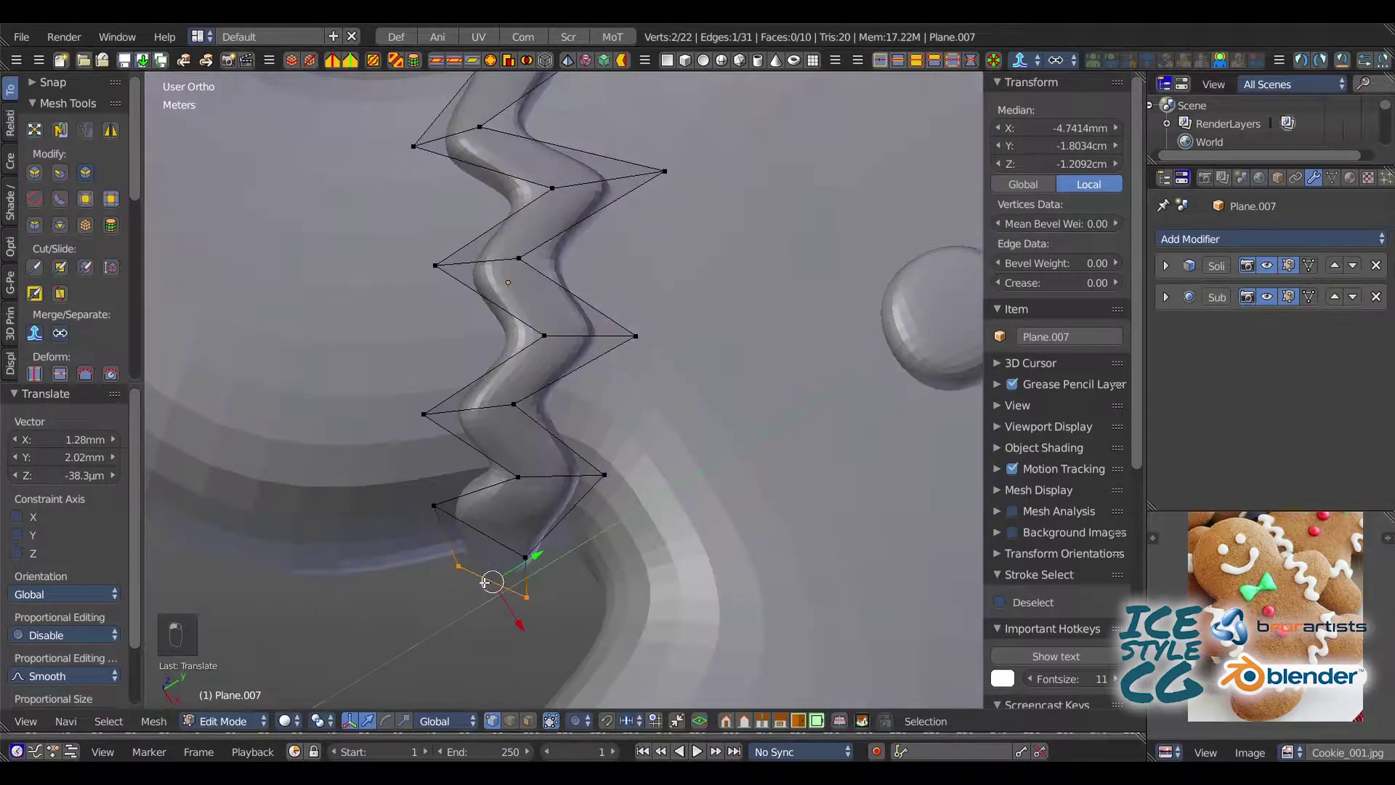
# - Align the crotch-end corner vertices with the leg's outline in the top view, moving the last one -0.549 mm in X and 0.118 mm in Y
pyautogui.press('KP_7')
pyautogui.press('z')
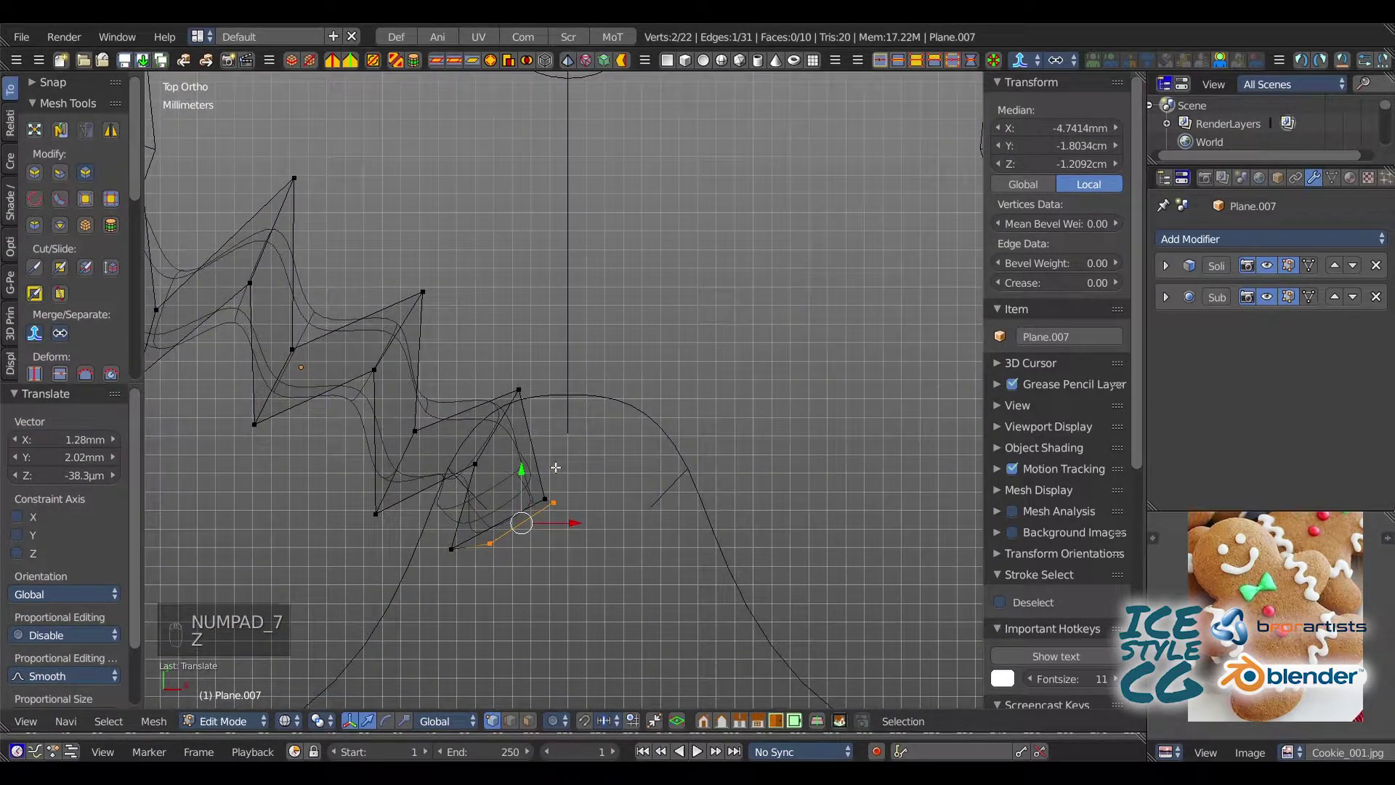
pyautogui.press('z')
pyautogui.press('a')
pyautogui.keyDown('ctrl'); pyautogui.moveTo(530, 523); pyautogui.dragTo(561, 500); pyautogui.keyUp('ctrl')
pyautogui.moveTo(561, 498); pyautogui.dragTo(558, 451)
pyautogui.press('a')
pyautogui.press('a')
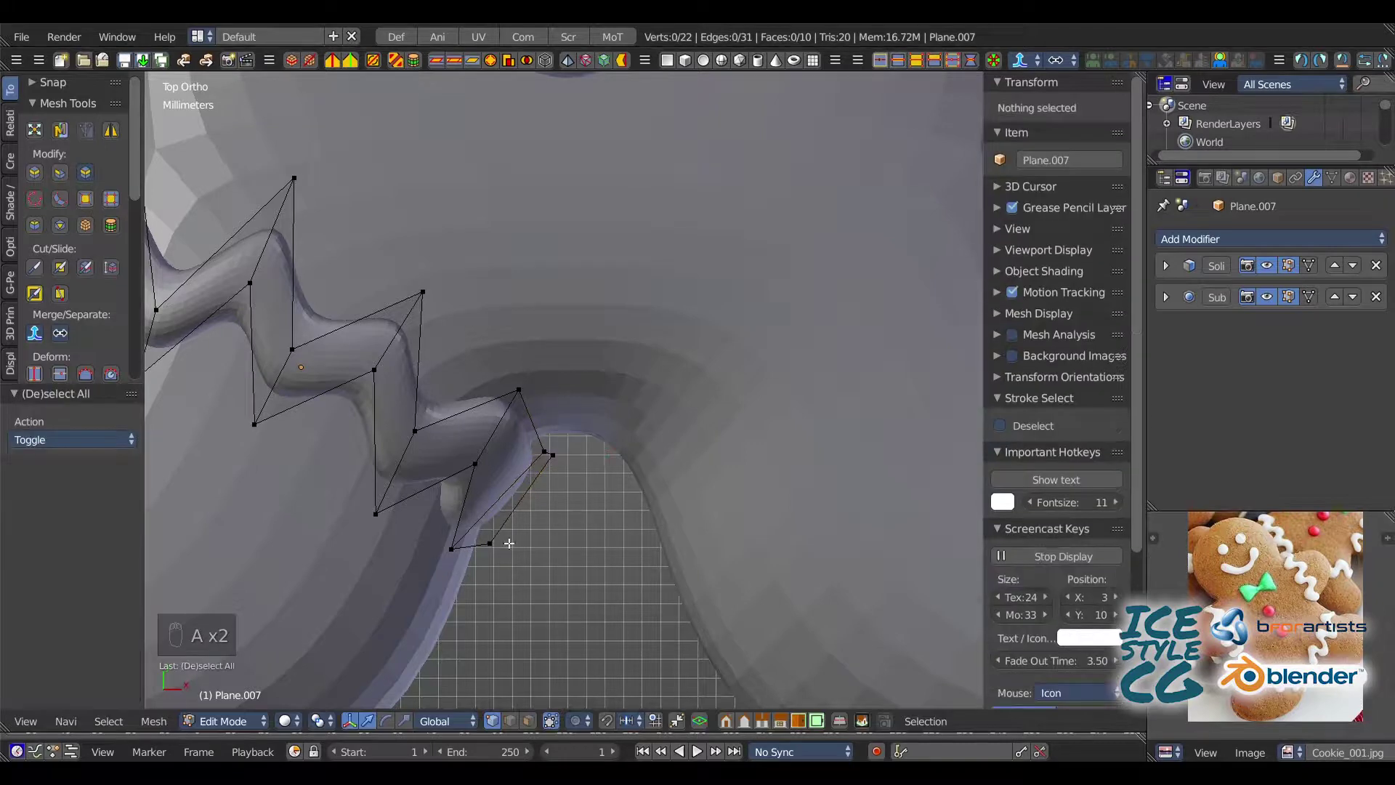
pyautogui.moveTo(501, 527)
pyautogui.keyDown('ctrl'); pyautogui.mouseDown()
pyautogui.moveTo(487, 545)
pyautogui.moveTo(515, 529)
pyautogui.mouseUp(); pyautogui.keyUp('ctrl')
pyautogui.press('a')
pyautogui.moveTo(542, 394); pyautogui.dragTo(532, 392)
# - Select the side edge at the leg trim's hip end and move it to fit the cookie's contour
pyautogui.moveTo(439, 365); pyautogui.dragTo(216, 290, button='middle')
pyautogui.keyDown('shift'); pyautogui.moveTo(455, 326); pyautogui.dragTo(520, 370, button='middle'); pyautogui.keyUp('shift')
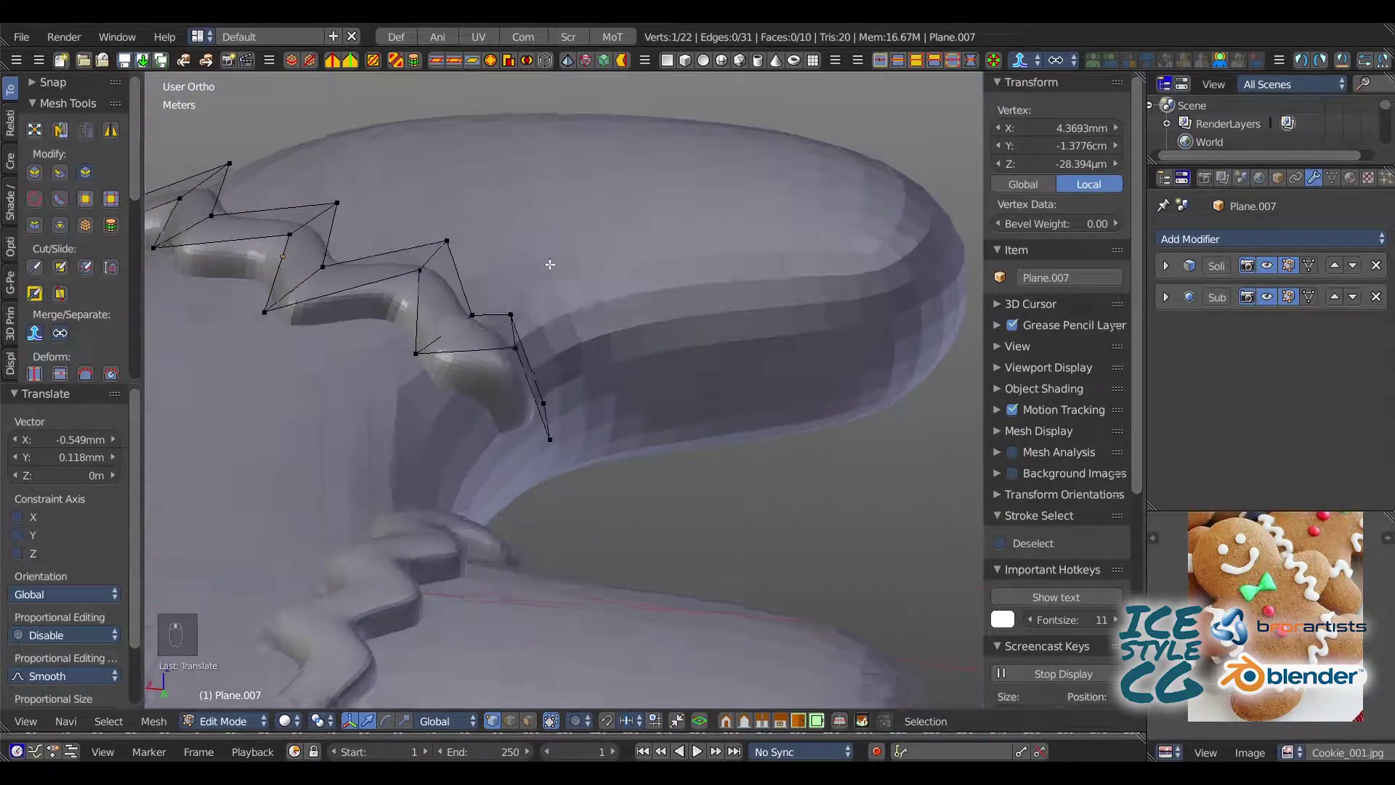
pyautogui.press('a')
pyautogui.rightClick(516, 362)
pyautogui.keyDown('shift'); pyautogui.rightClick(544, 445); pyautogui.keyUp('shift')
pyautogui.moveTo(539, 442); pyautogui.dragTo(485, 461, button='middle')
pyautogui.moveTo(493, 461); pyautogui.dragTo(483, 460)
pyautogui.moveTo(482, 460); pyautogui.dragTo(482, 395, button='middle')
# - Lower the hip end's bottom edge 2.77 mm along Z over the cookie's side
pyautogui.press('a')
pyautogui.keyDown('ctrl'); pyautogui.moveTo(483, 394); pyautogui.dragTo(448, 346); pyautogui.keyUp('ctrl')
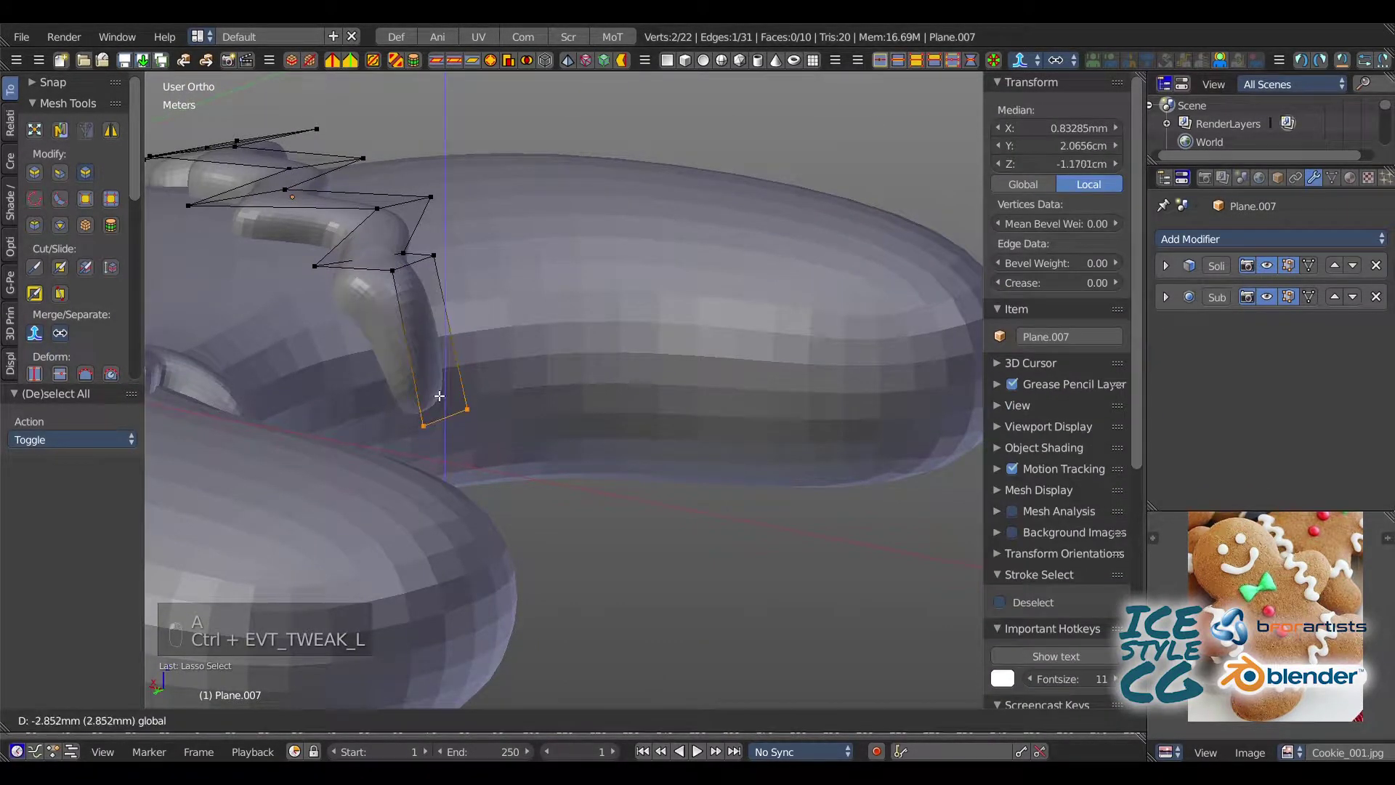
pyautogui.click(439, 396)
pyautogui.moveTo(440, 396); pyautogui.dragTo(359, 454, button='middle')
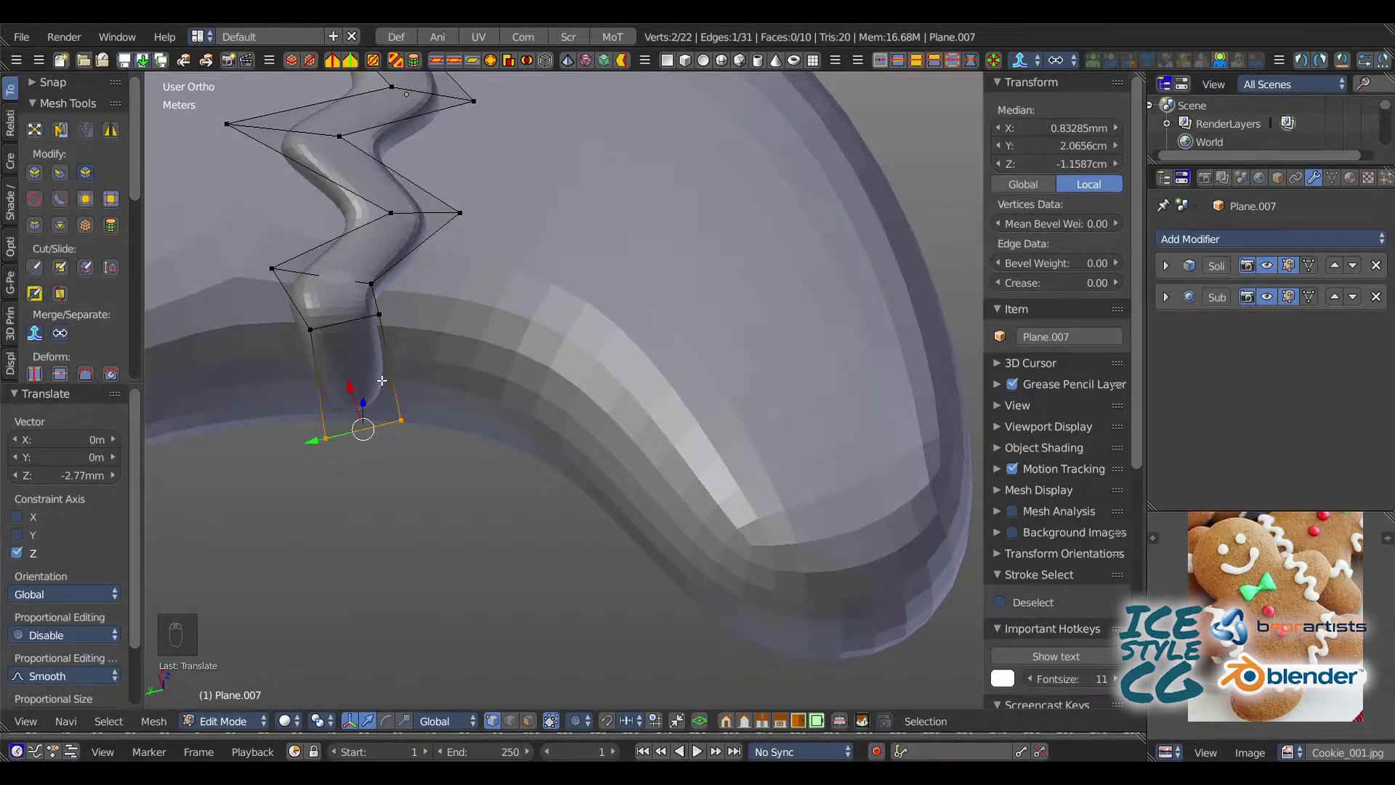
# - Move the opposite side edge of the hip end about 0.21 mm toward the cookie's wall
pyautogui.press('a')
pyautogui.rightClick(380, 314)
pyautogui.keyDown('shift'); pyautogui.rightClick(395, 420); pyautogui.keyUp('shift')
pyautogui.moveTo(371, 392); pyautogui.dragTo(319, 427, button='middle')
pyautogui.moveTo(510, 328); pyautogui.dragTo(505, 332)
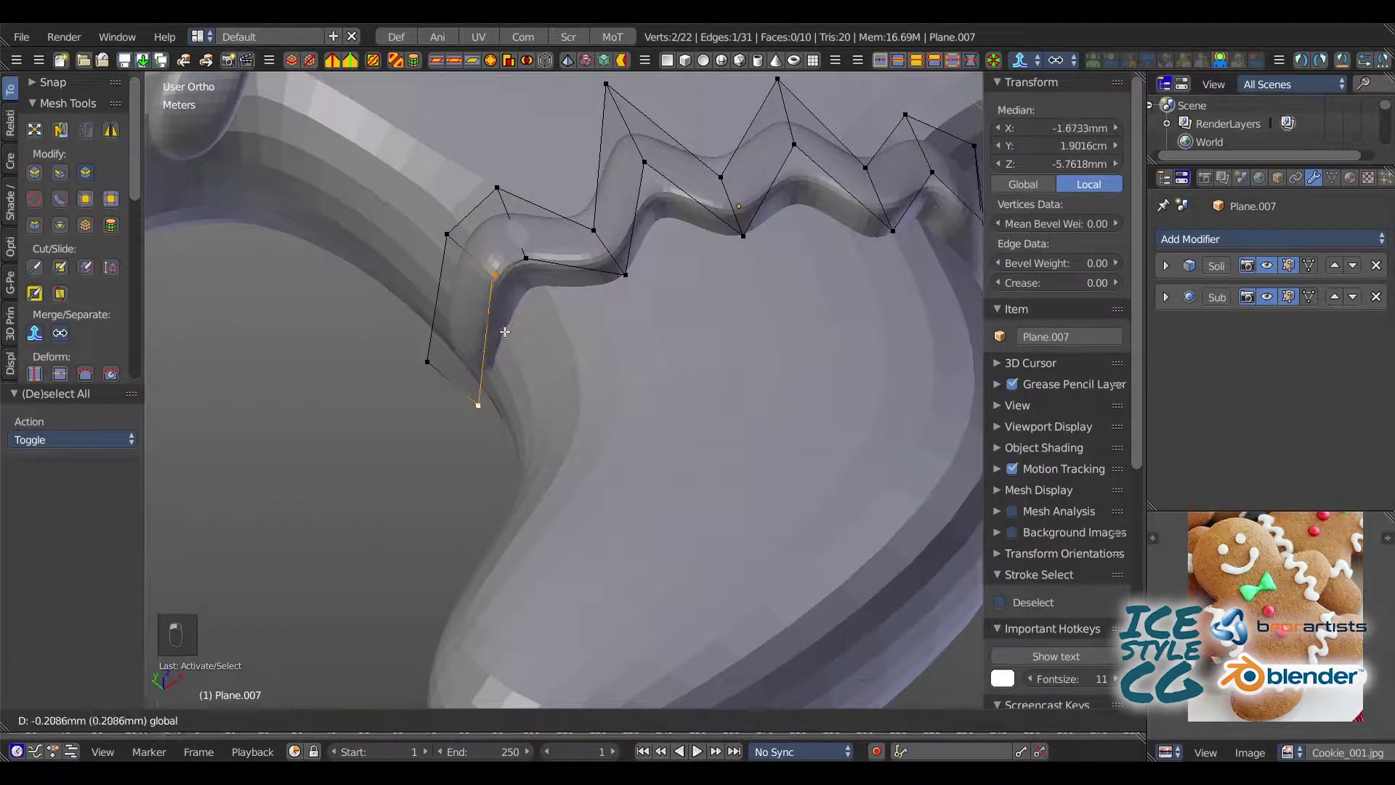
pyautogui.moveTo(460, 338); pyautogui.dragTo(443, 271, button='middle')
# - Lower the upper edge of the hip-end face slightly along Z so it hugs the cookie's rim
pyautogui.press('a')
pyautogui.rightClick(495, 266)
pyautogui.keyDown('shift'); pyautogui.rightClick(481, 224); pyautogui.keyUp('shift')
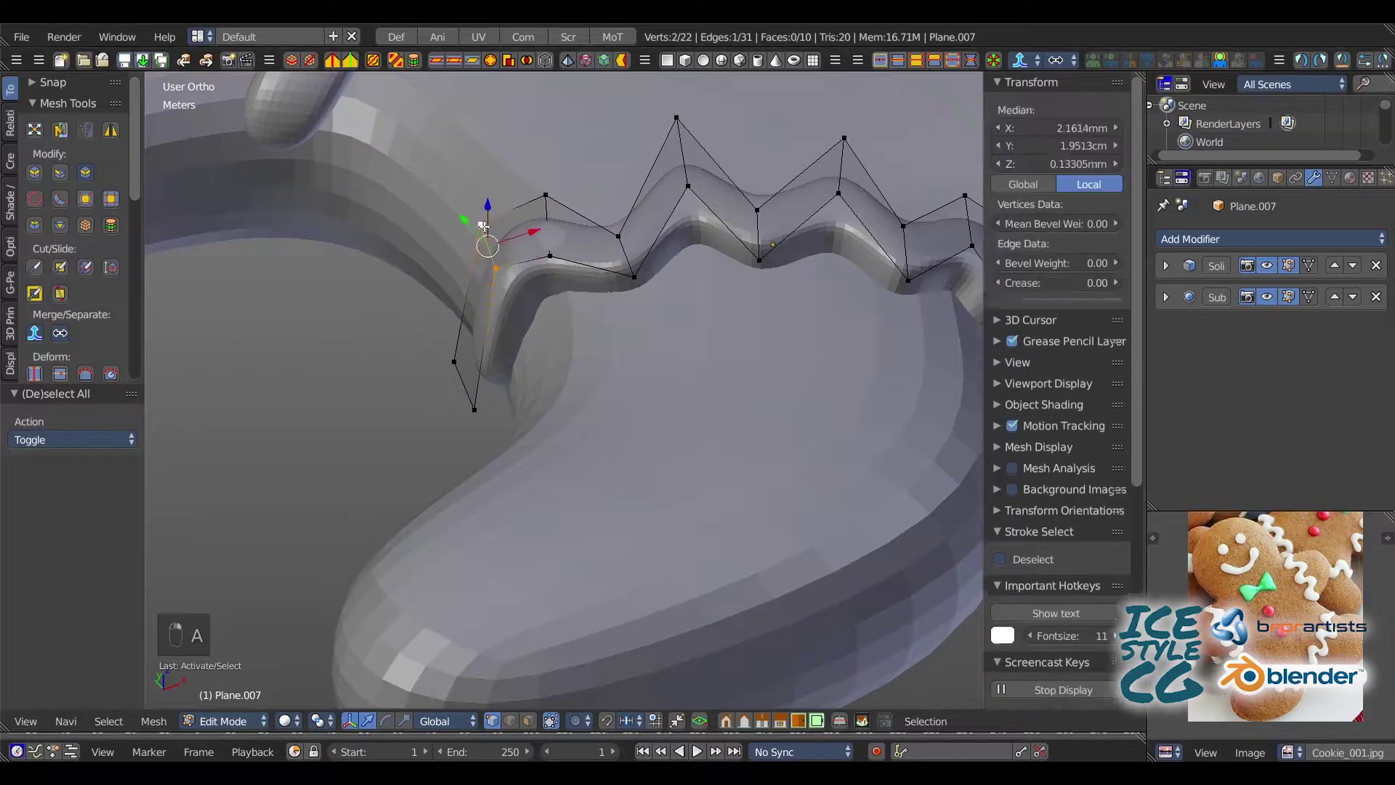
pyautogui.moveTo(489, 215); pyautogui.dragTo(519, 255)
# - Lower the adjoining zigzag edge near the hip along Z, finishing with a 0.124 mm nudge
pyautogui.press('a')
pyautogui.rightClick(546, 196)
pyautogui.keyDown('shift'); pyautogui.rightClick(550, 253); pyautogui.keyUp('shift')
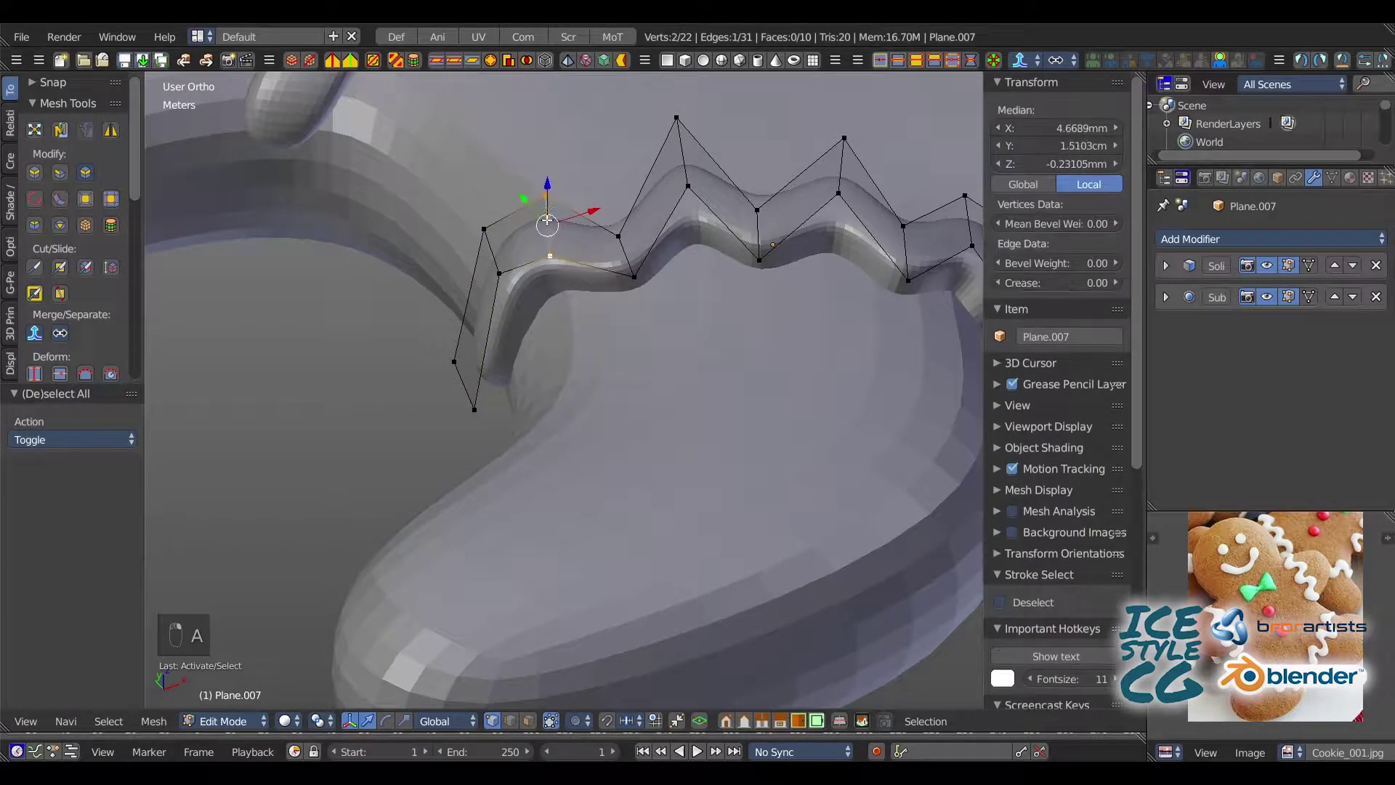
pyautogui.click(549, 200)
pyautogui.moveTo(549, 199); pyautogui.dragTo(596, 163, button='middle')
pyautogui.moveTo(510, 212); pyautogui.dragTo(513, 218)
pyautogui.moveTo(512, 219); pyautogui.dragTo(607, 294, button='middle')
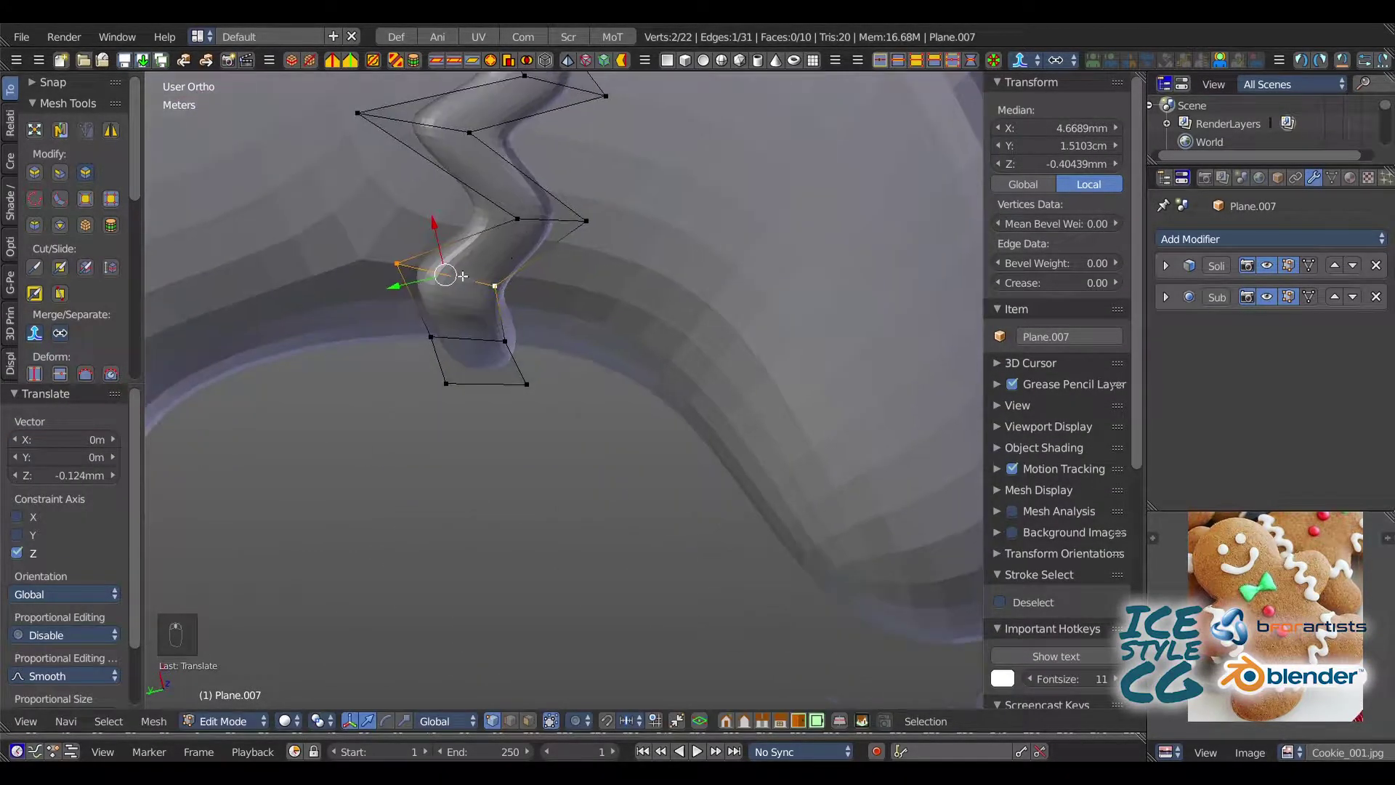
# - Mirror the leg's zigzag trim onto the other leg with an X-axis Mirror modifier using Plane as mirror object, and apply it
pyautogui.scroll(-6, 473, 266)
pyautogui.moveTo(473, 265); pyautogui.dragTo(610, 207, button='middle')
pyautogui.press('1')
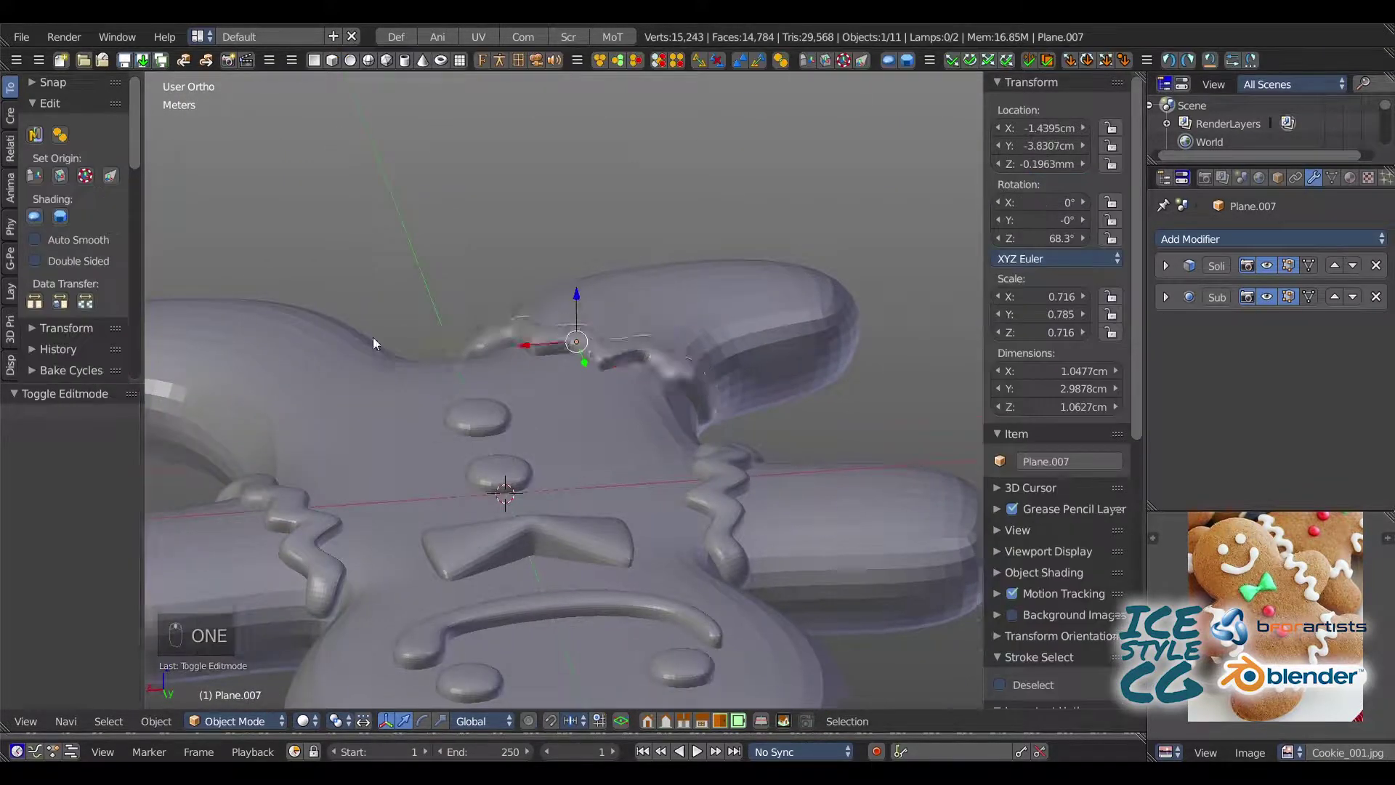
pyautogui.scroll(-4, 373, 337)
pyautogui.moveTo(373, 337); pyautogui.dragTo(584, 407, button='middle')
pyautogui.press('KP_7')
pyautogui.scroll(4, 402, 372)
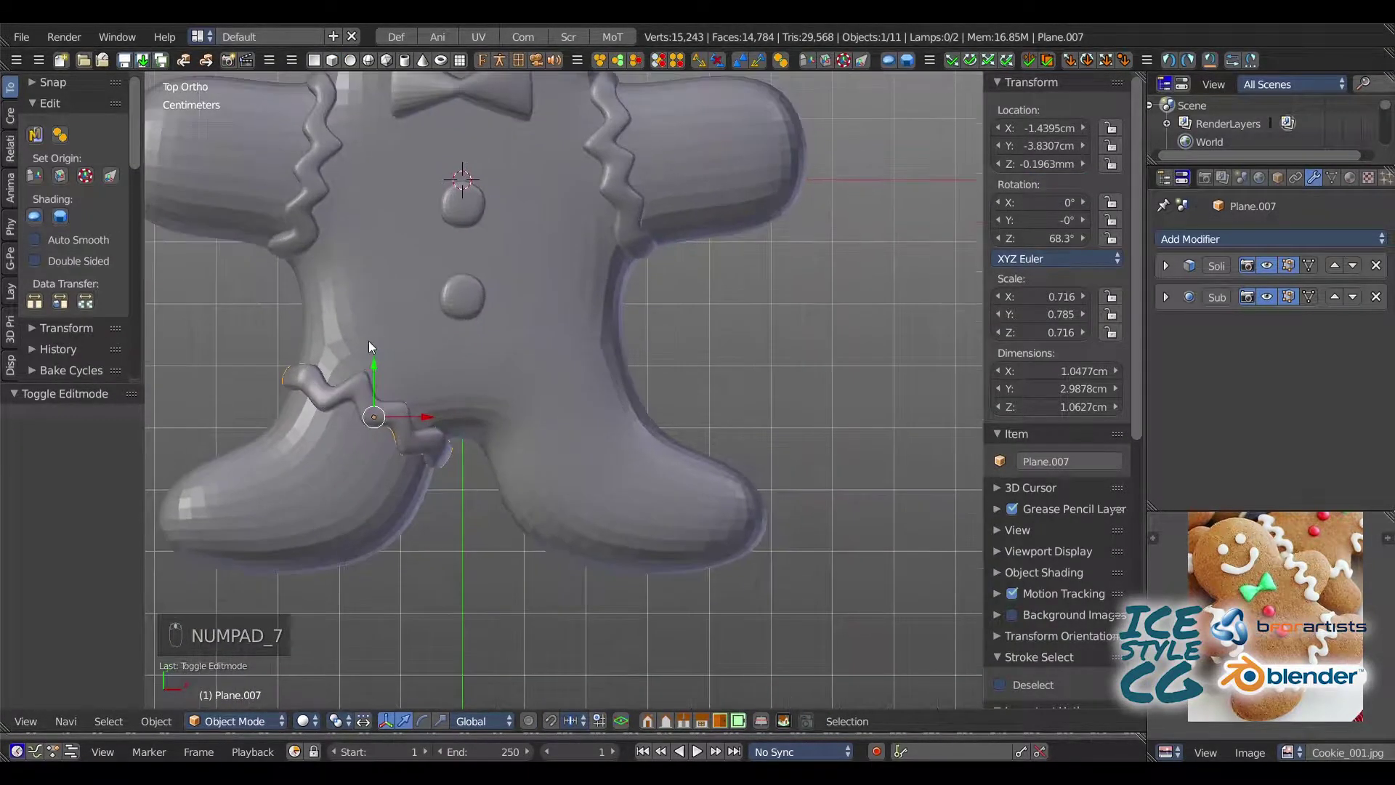
pyautogui.click(1222, 242)
pyautogui.click(1022, 420)
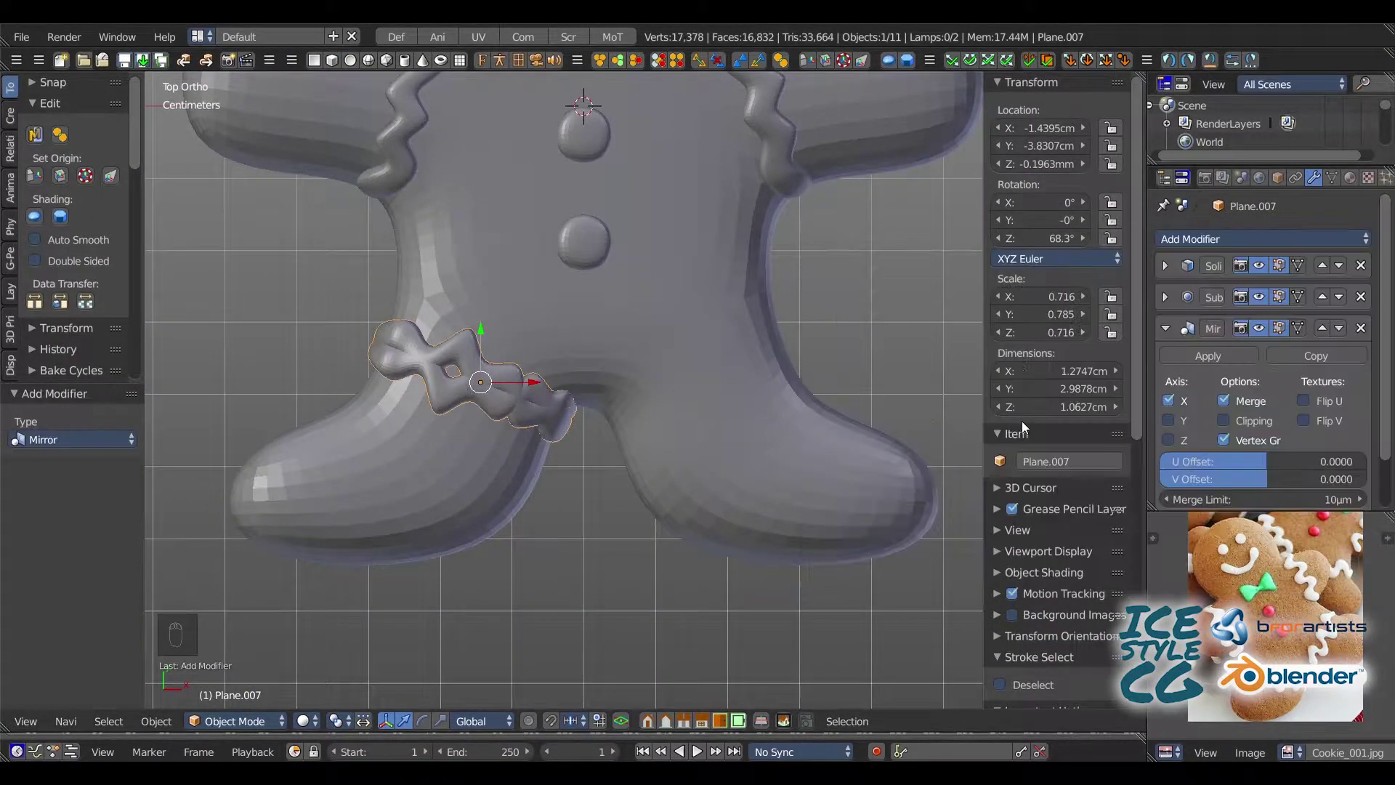
pyautogui.scroll(-2, 1345, 421)
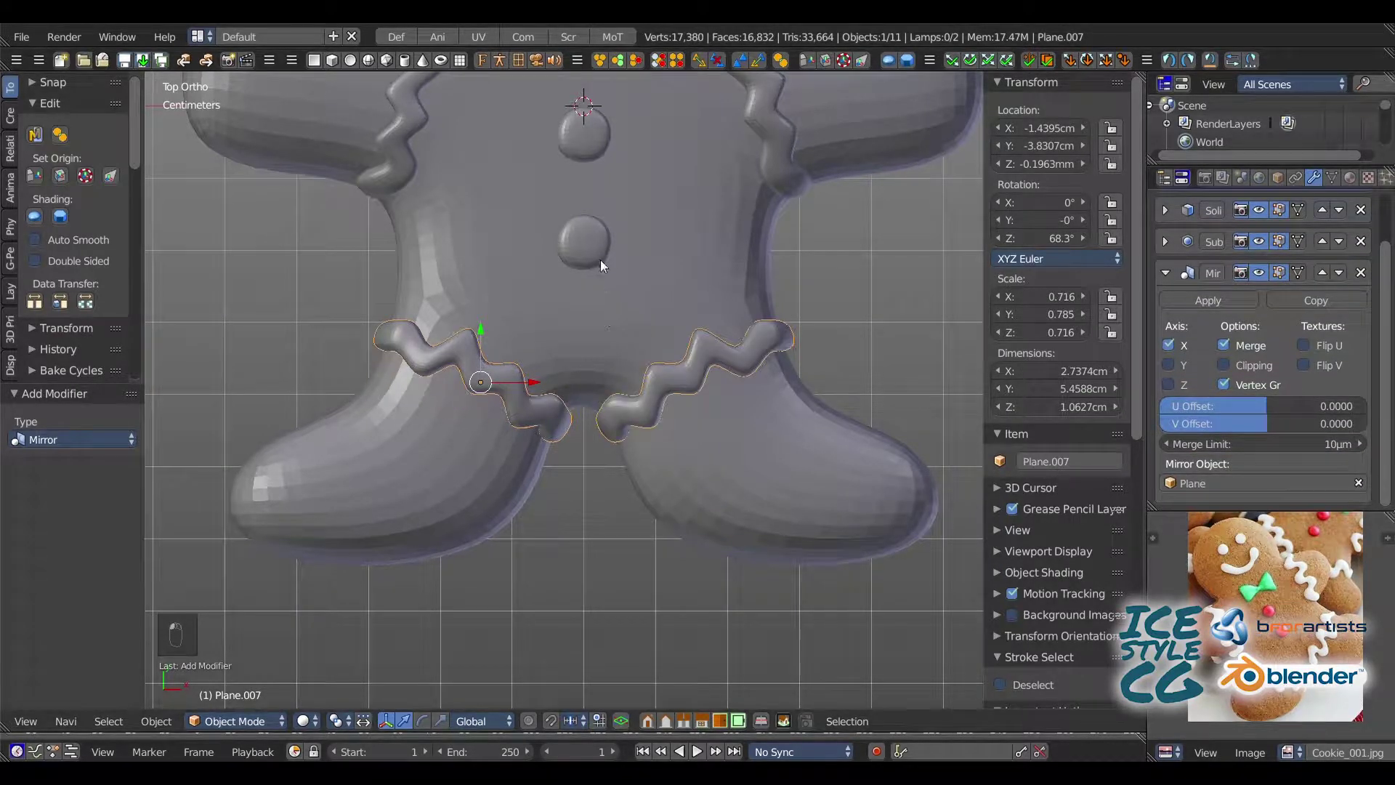
pyautogui.scroll(-1, 600, 266)
pyautogui.click(1208, 300)
# - Shift the vertices nearest the crotch on the mirrored leg zigzag slightly toward the crotch and upward to vary its shape
pyautogui.scroll(-4, 499, 347)
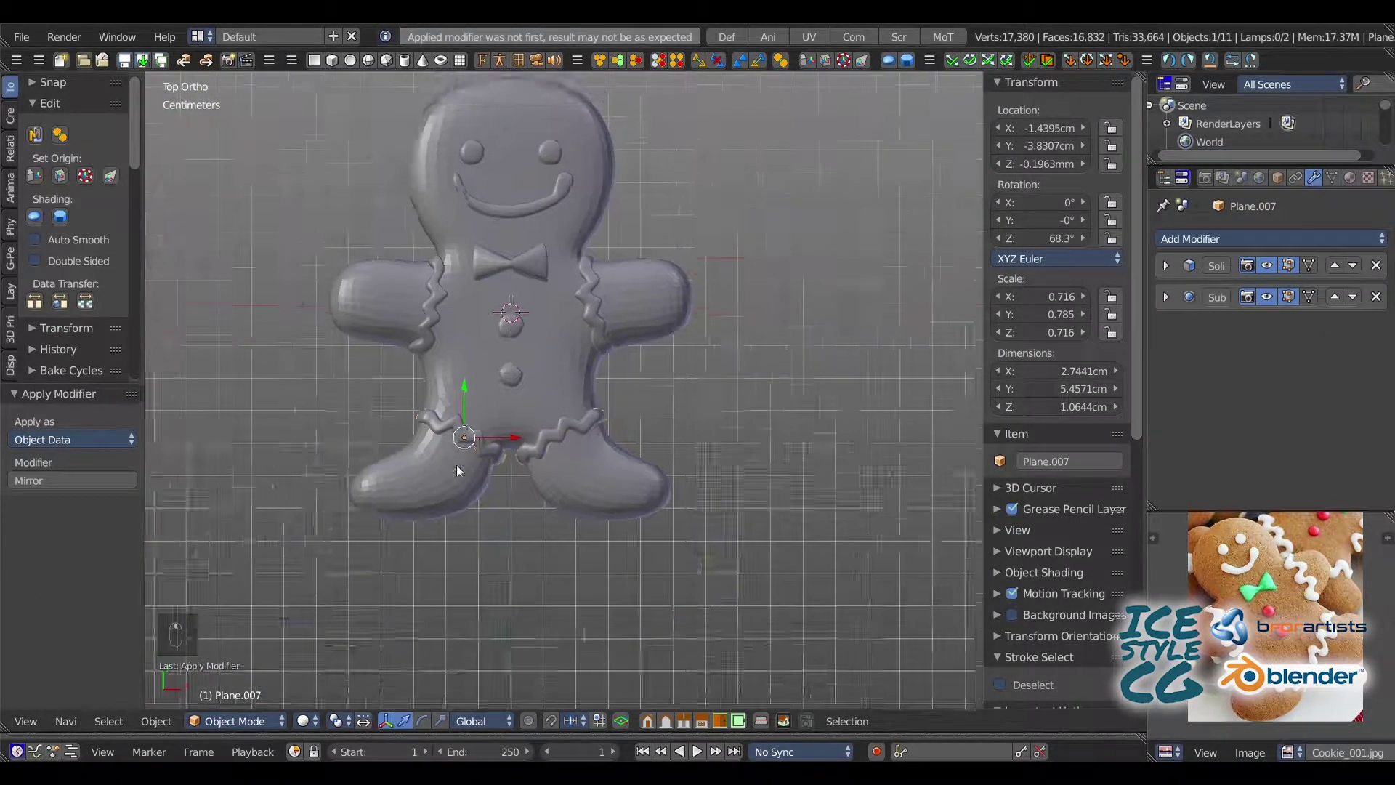
pyautogui.scroll(7, 458, 471)
pyautogui.press('2')
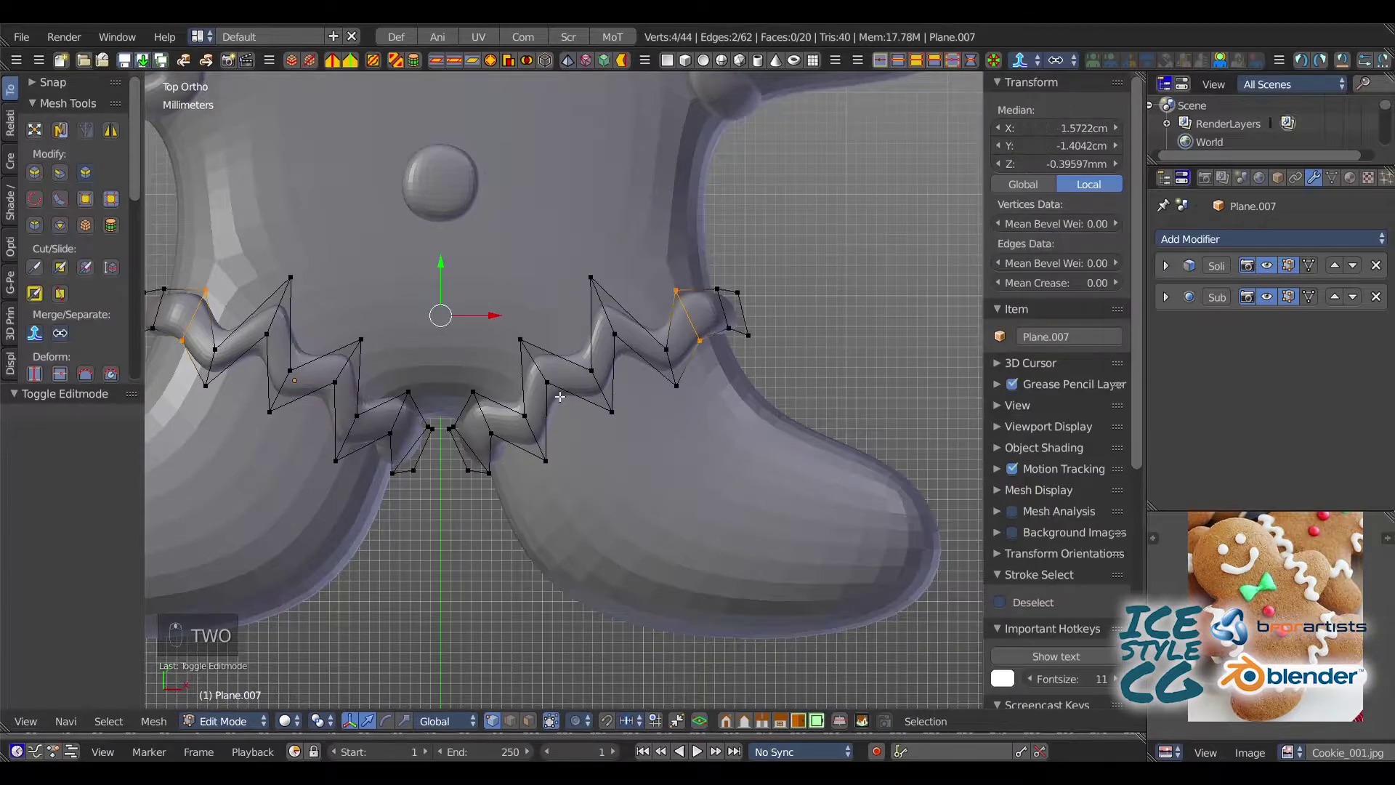
pyautogui.press('a')
pyautogui.rightClick(483, 393)
pyautogui.press('a')
pyautogui.rightClick(524, 415)
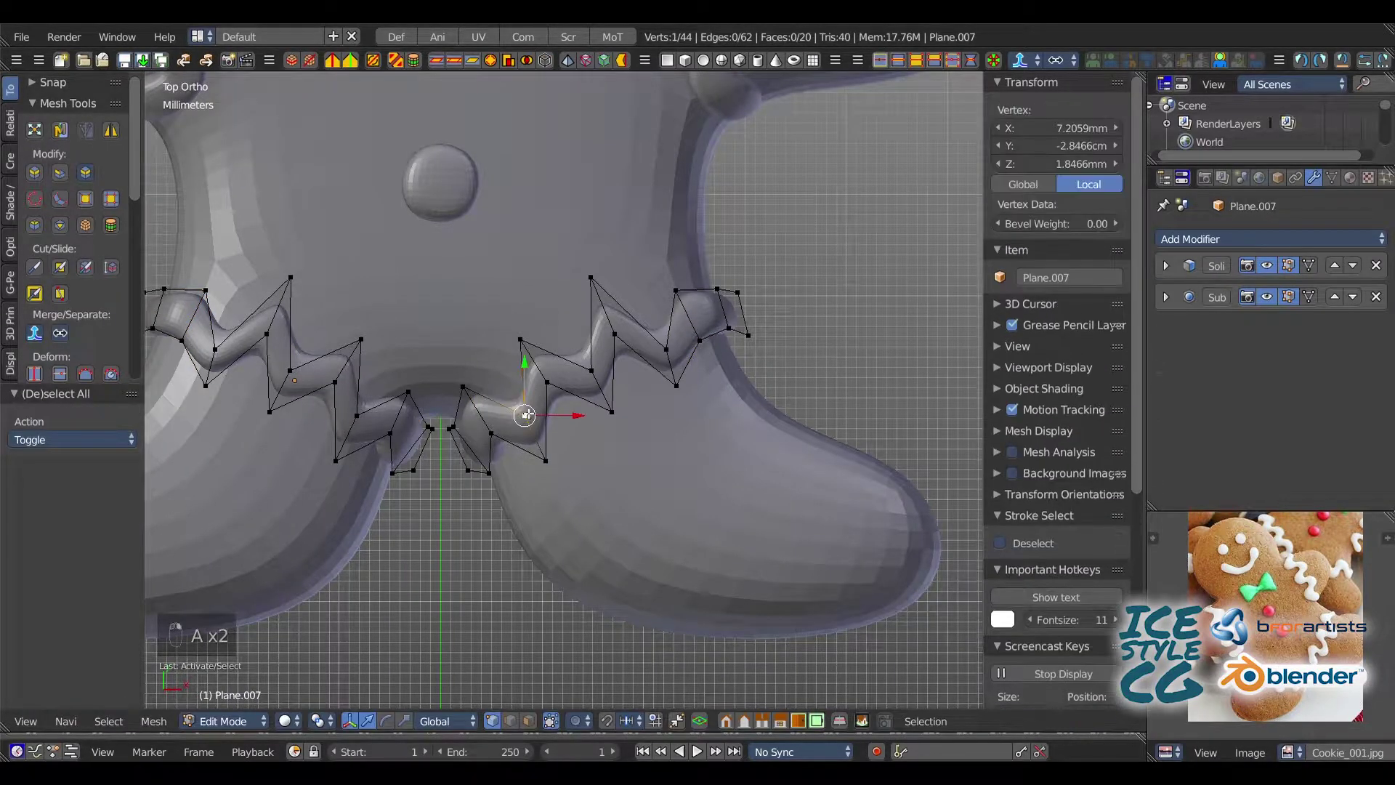
pyautogui.press('a')
pyautogui.moveTo(521, 406); pyautogui.dragTo(552, 377, button='right')
# - Reposition the middle zigzag vertices on the mirrored leg trim, moving the outer inside-bend vertex about -0.143 mm in X and 0.931 mm in Y
pyautogui.press('a')
pyautogui.moveTo(615, 411); pyautogui.dragTo(601, 361, button='right')
pyautogui.press('a')
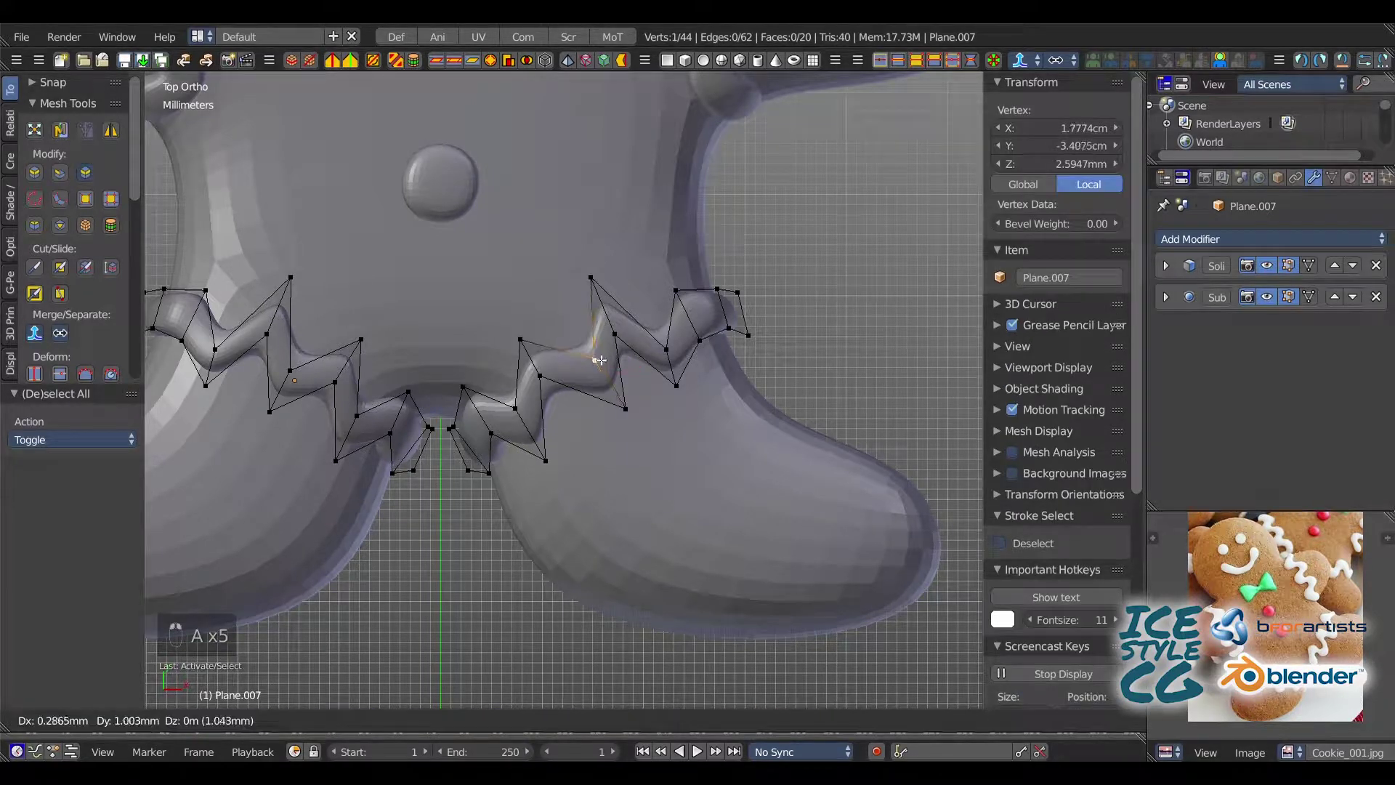
pyautogui.press('a')
pyautogui.rightClick(666, 349)
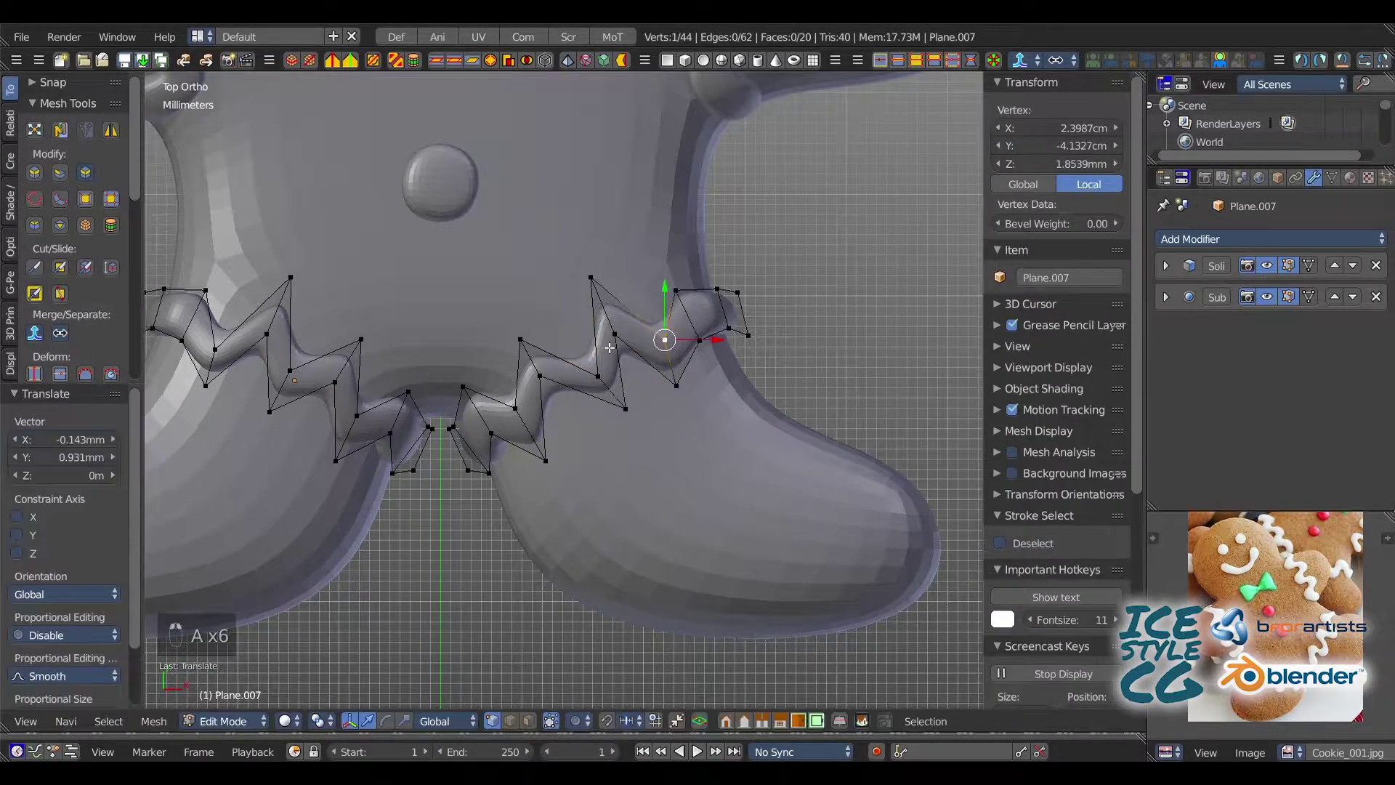
# - Move the upper edge at the mirrored trim's hip end about -0.788 mm in X and 0.86 mm in Y, and finish editing
pyautogui.press('a')
pyautogui.keyDown('ctrl'); pyautogui.moveTo(743, 280); pyautogui.dragTo(715, 299); pyautogui.keyUp('ctrl')
pyautogui.press('g')
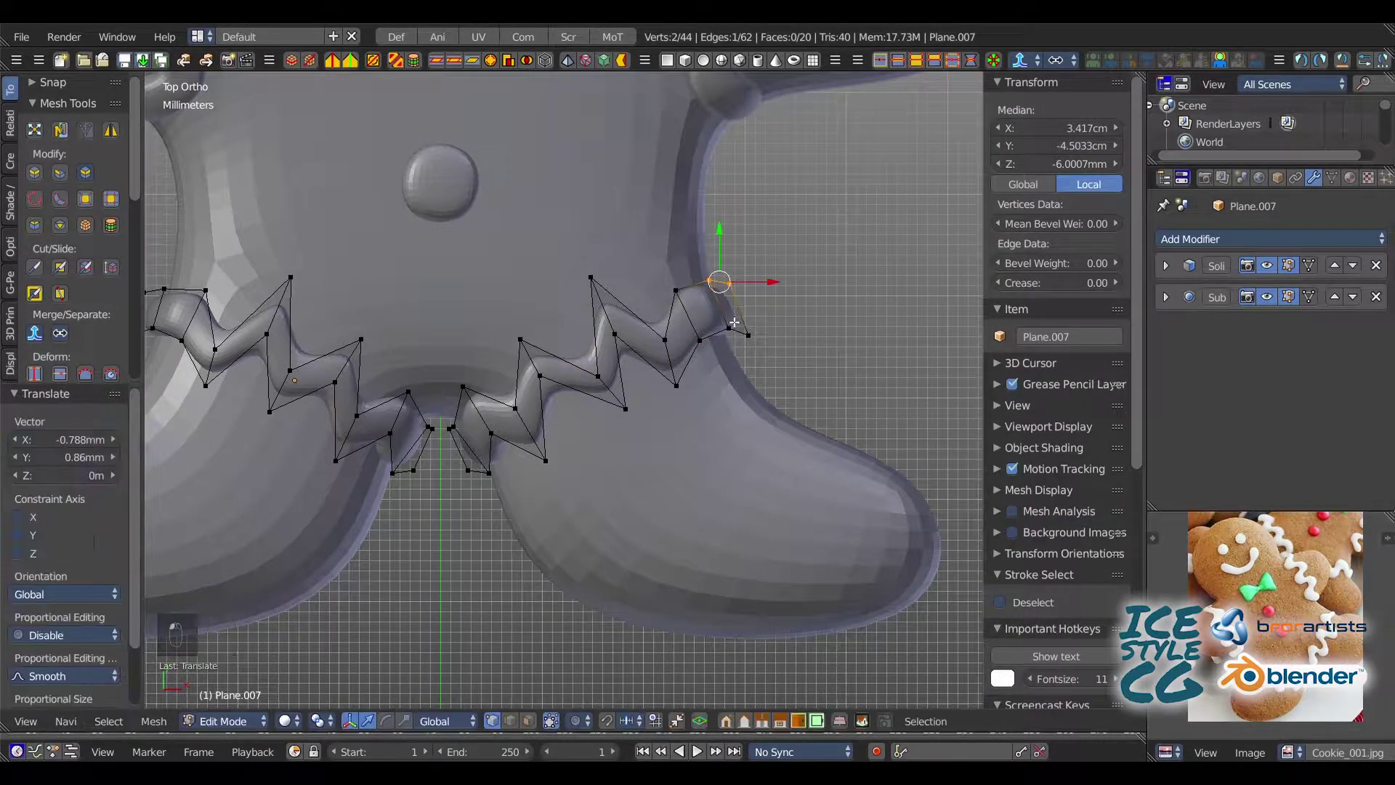
pyautogui.press('a')
pyautogui.keyDown('shift'); pyautogui.moveTo(568, 395); pyautogui.dragTo(754, 400, button='middle'); pyautogui.keyUp('shift')
pyautogui.press('1')
# - Edit the cookie body's mesh to raise the top of the head slightly along Y, and return to Object Mode
pyautogui.keyDown('ctrl'); pyautogui.moveTo(582, 351); pyautogui.dragTo(509, 262, button='middle'); pyautogui.keyUp('ctrl')
pyautogui.keyDown('shift'); pyautogui.moveTo(509, 262); pyautogui.dragTo(454, 345, button='middle'); pyautogui.keyUp('shift')
pyautogui.press('KP_7')
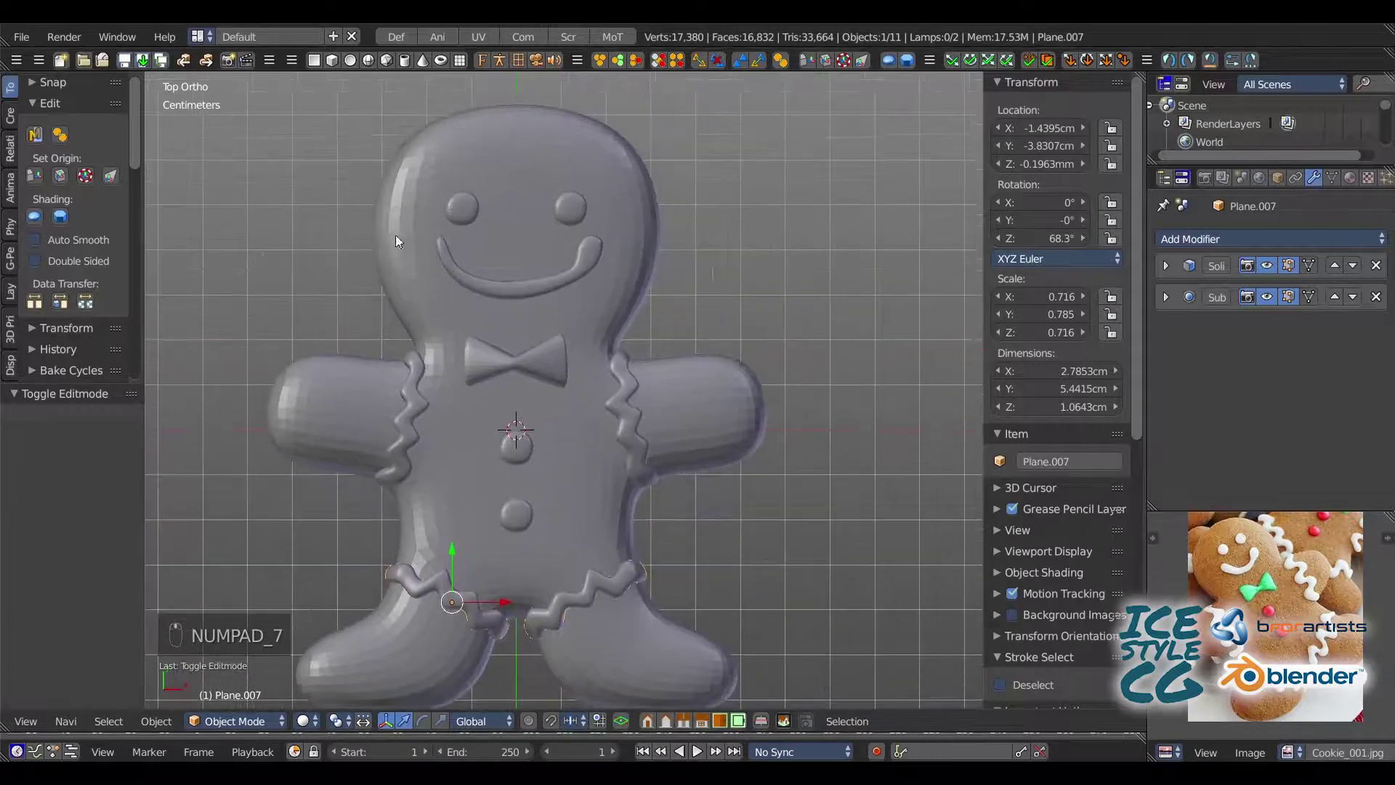
pyautogui.keyDown('ctrl'); pyautogui.moveTo(395, 234); pyautogui.dragTo(407, 218, button='middle'); pyautogui.keyUp('ctrl')
pyautogui.click(524, 207)
pyautogui.press('2')
pyautogui.moveTo(532, 111)
pyautogui.keyDown('ctrl'); pyautogui.mouseDown()
pyautogui.moveTo(535, 124)
pyautogui.moveTo(526, 95)
pyautogui.mouseUp(); pyautogui.keyUp('ctrl')
pyautogui.press('1')
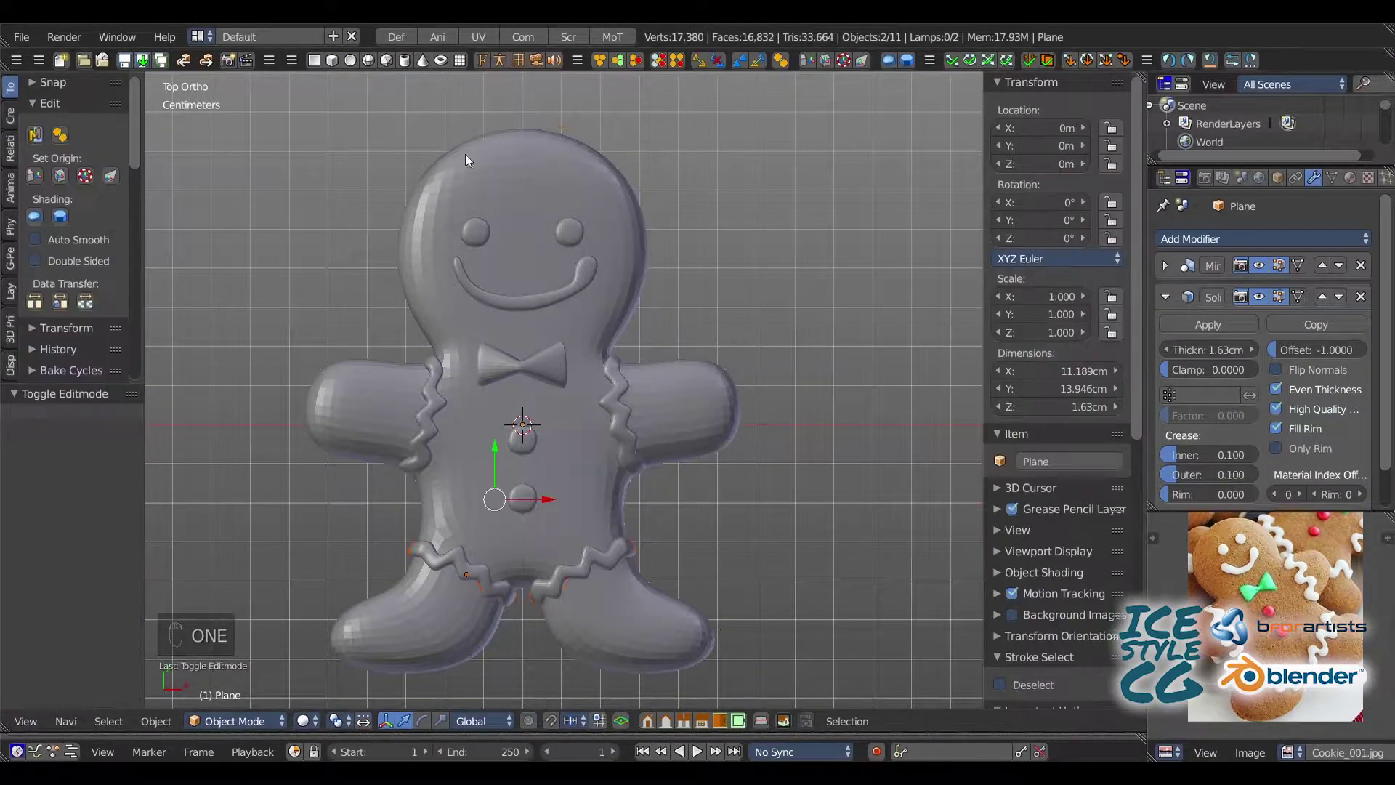
pyautogui.keyDown('ctrl'); pyautogui.moveTo(465, 154); pyautogui.dragTo(438, 256, button='middle'); pyautogui.keyUp('ctrl')
pyautogui.scroll(2, 438, 256)
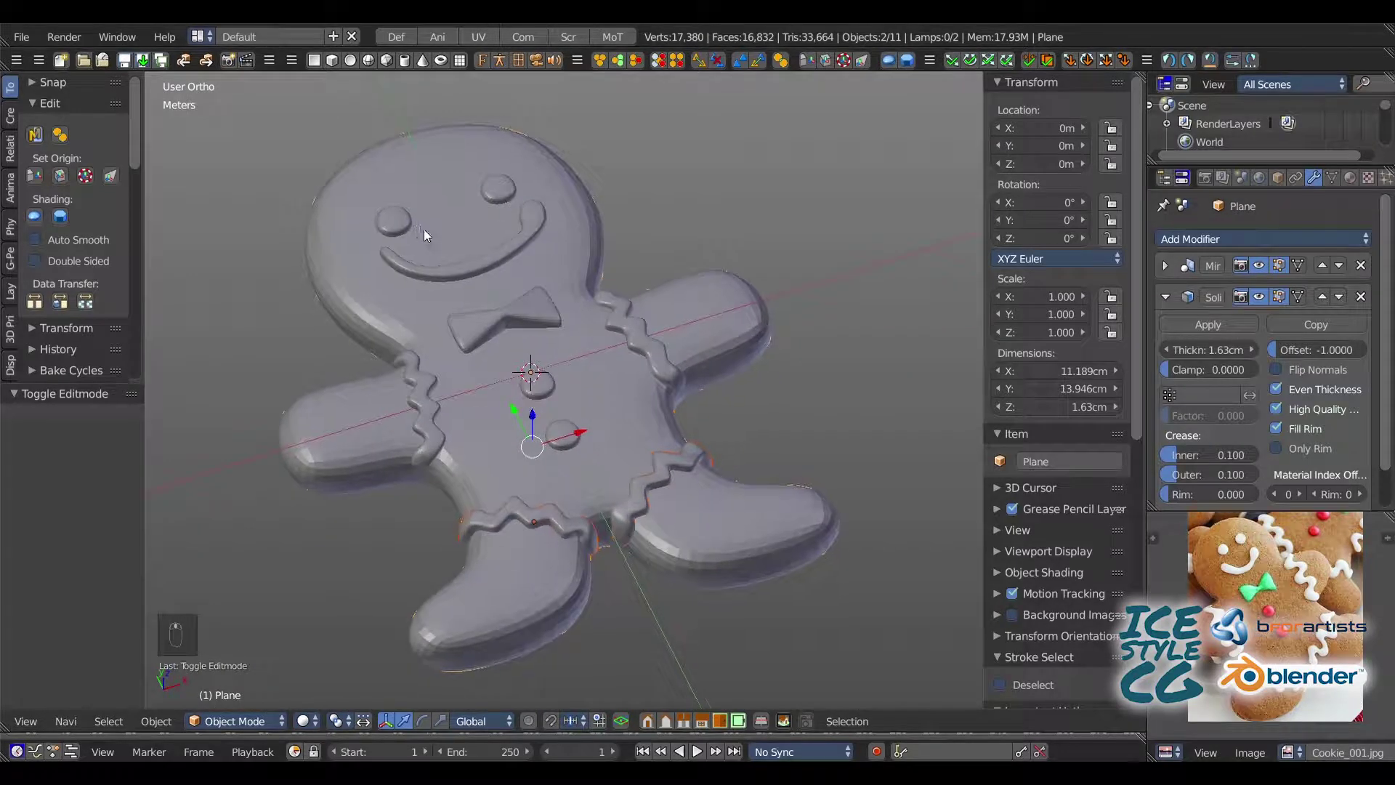